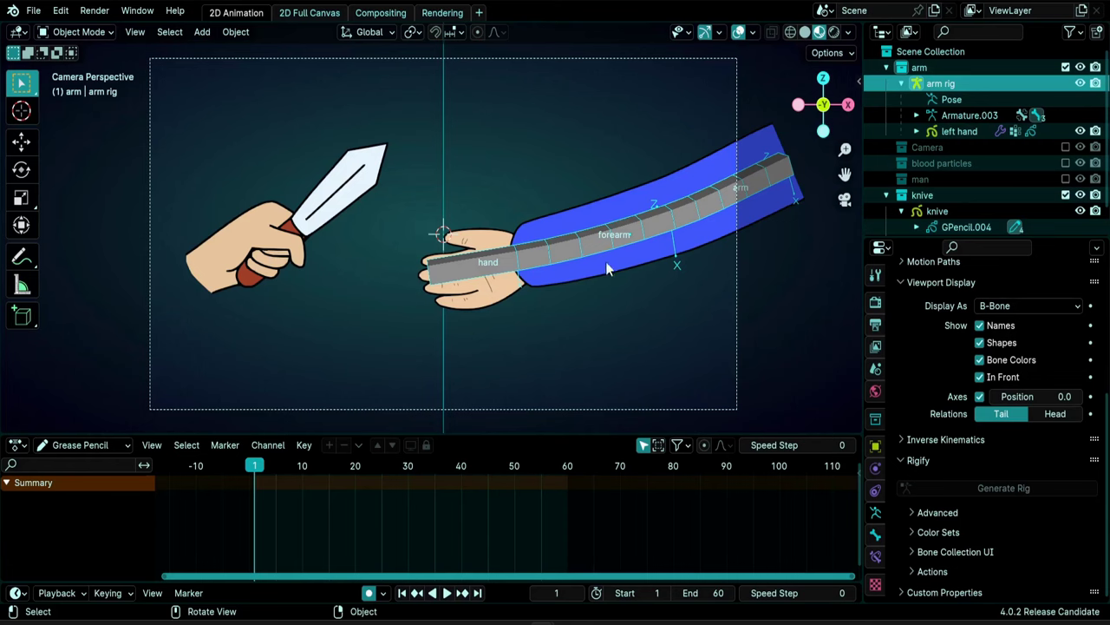
click(606, 263)
click(298, 294)
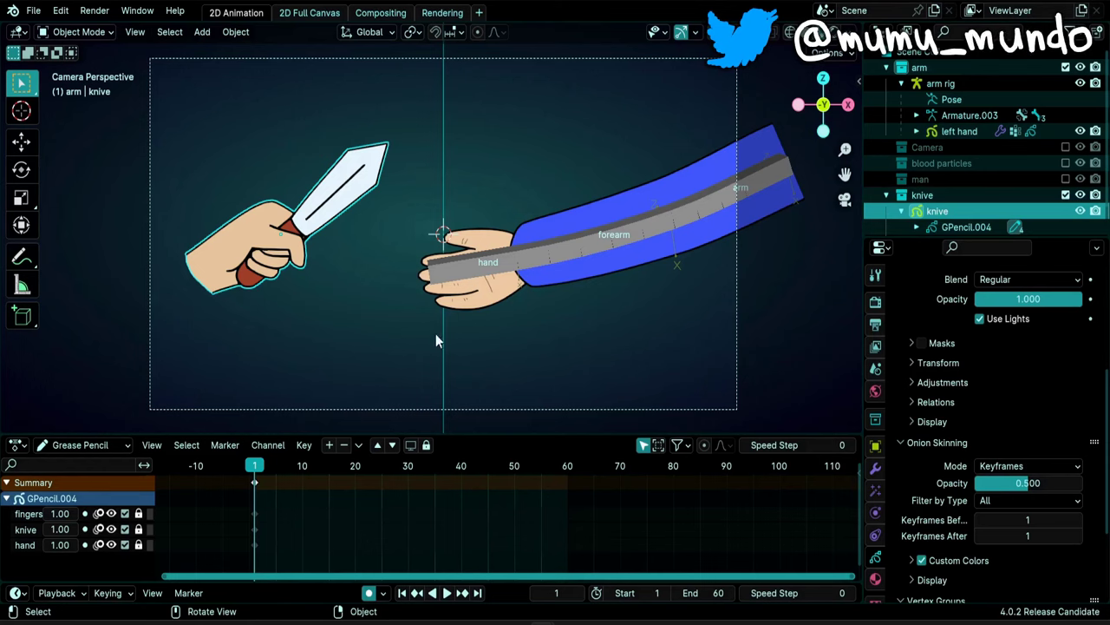
Clear the hand bone's parent in the arm rig's Edit Mode so it is detached from the forearm bone
click(549, 250)
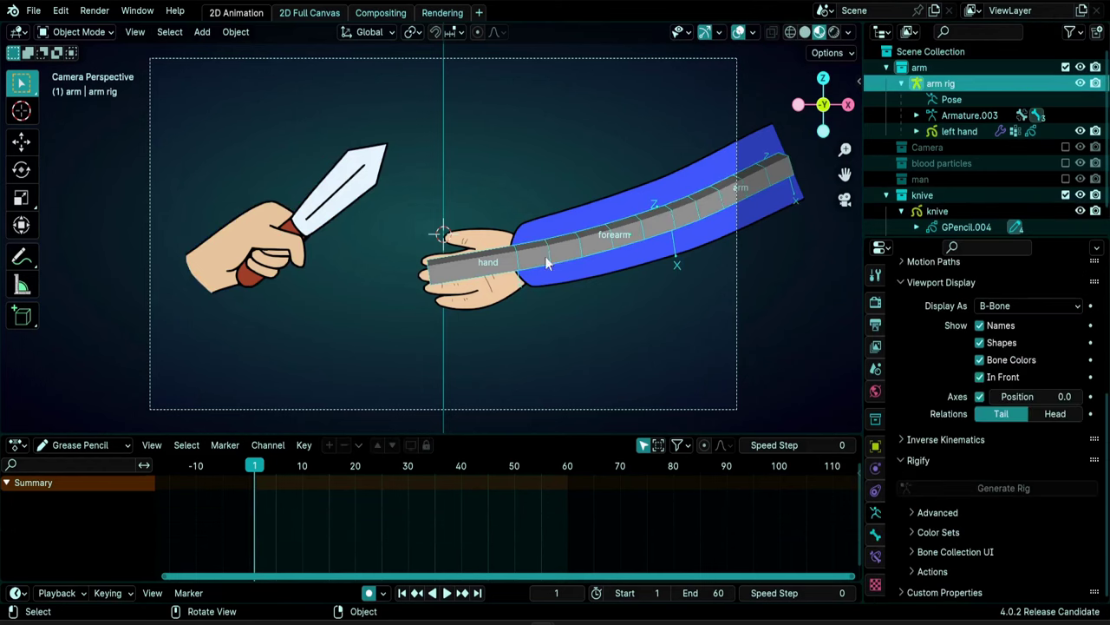
key(Tab)
click(569, 242)
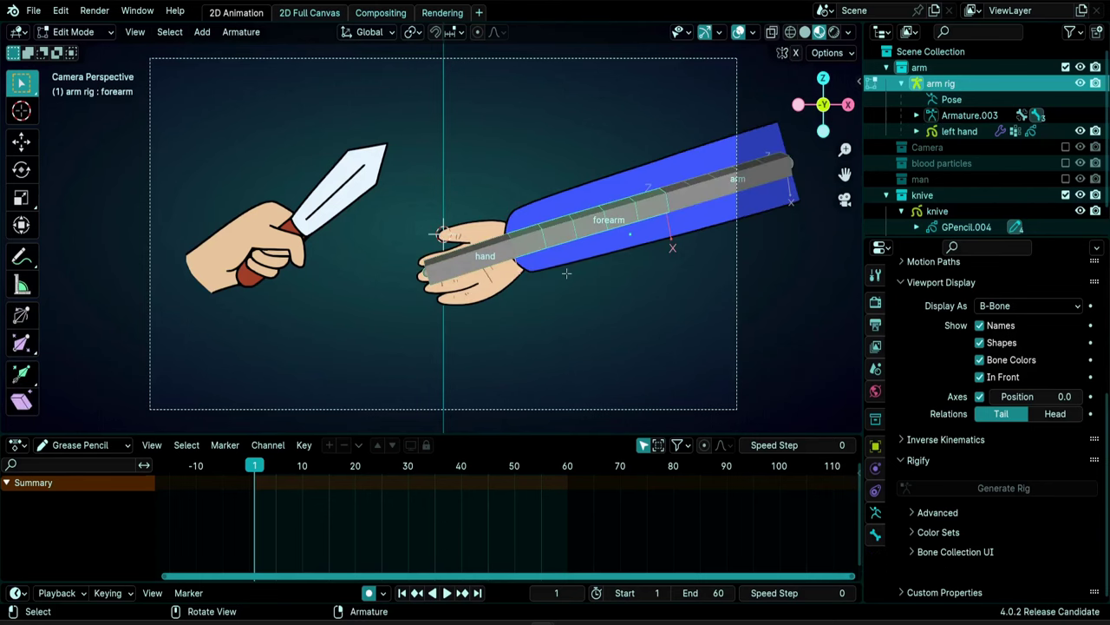
click(718, 184)
click(449, 258)
click(586, 219)
click(713, 189)
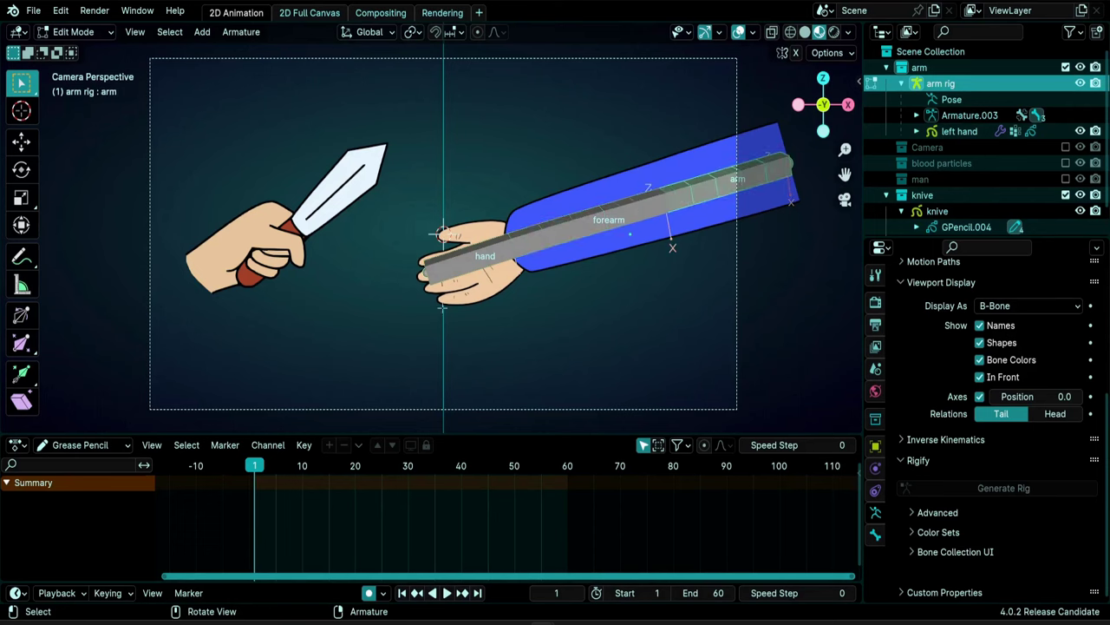
click(472, 262)
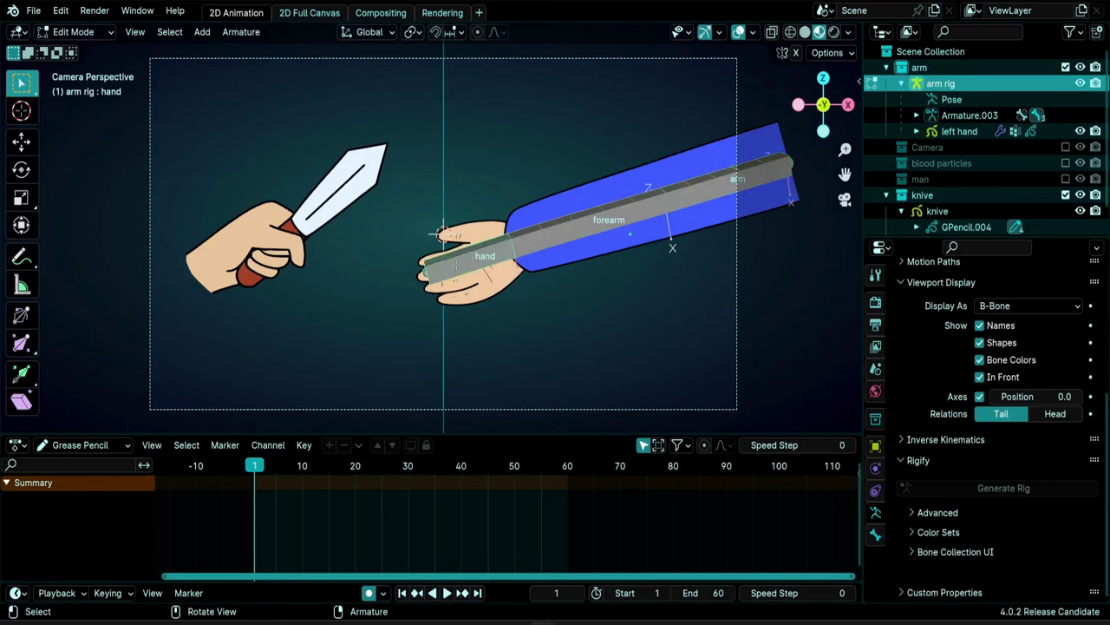
key(alt+p)
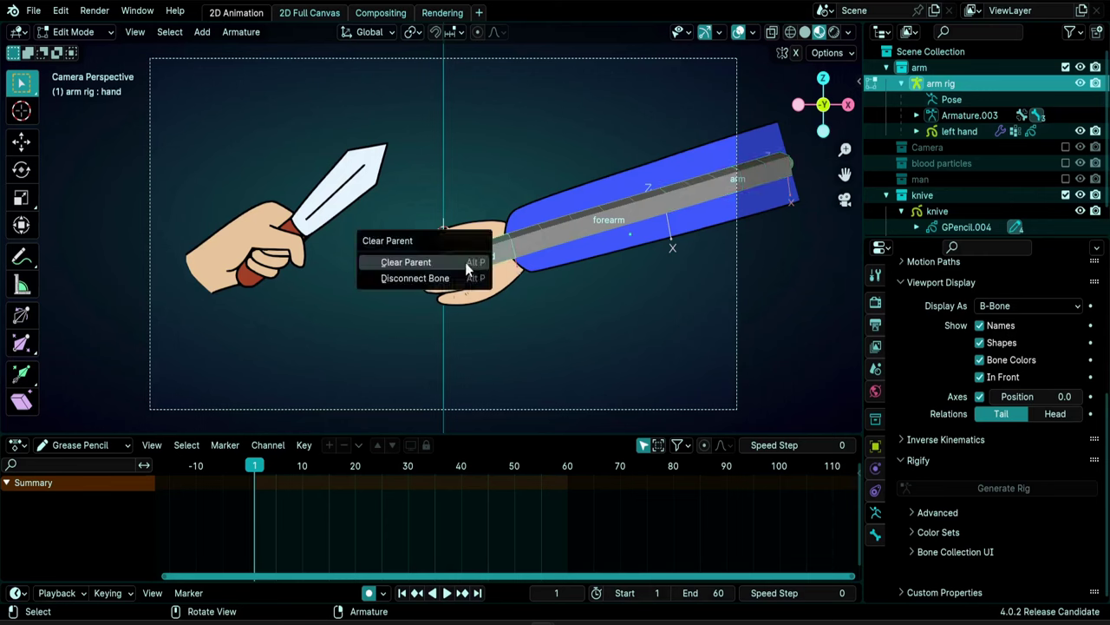
click(422, 263)
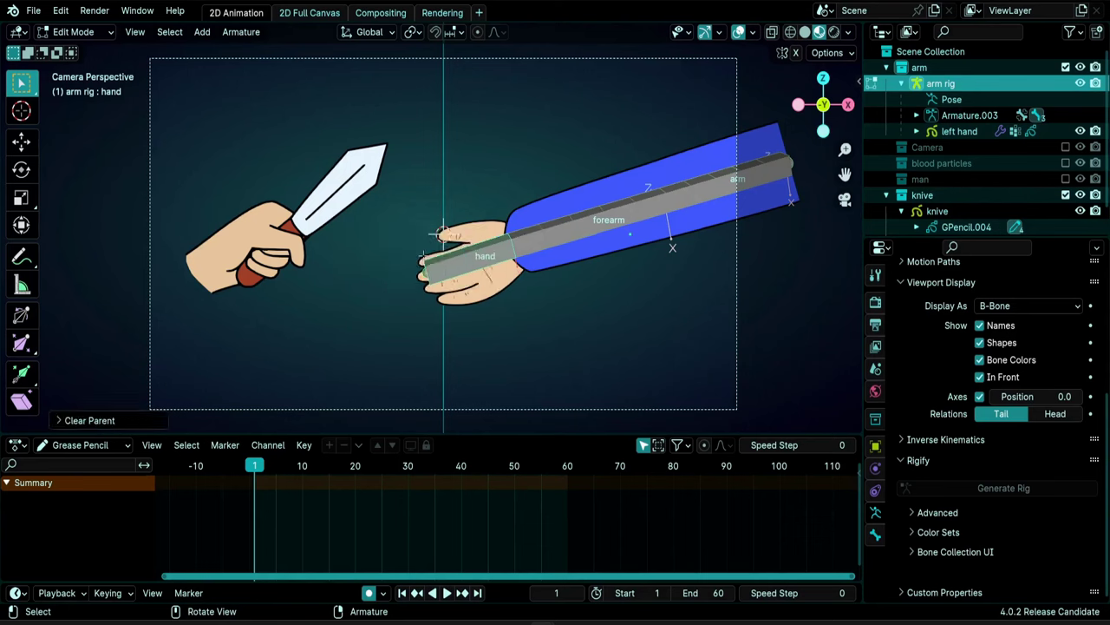
Switch the arm rig to Pose Mode and add a Child Of bone constraint to the hand bone
key(ctrl+Tab)
click(419, 333)
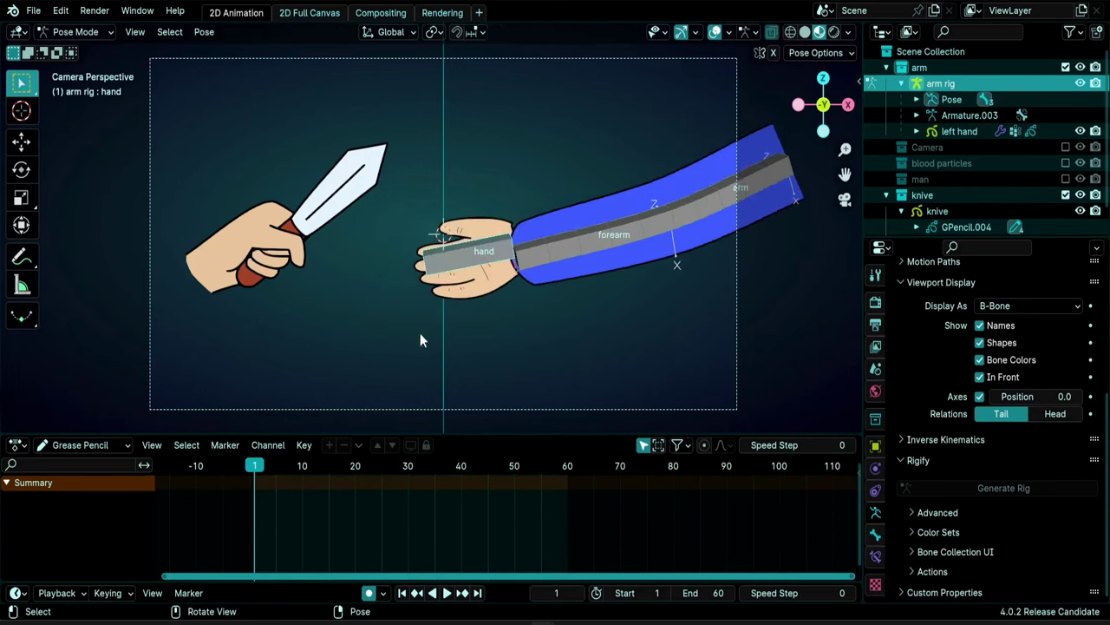
click(875, 556)
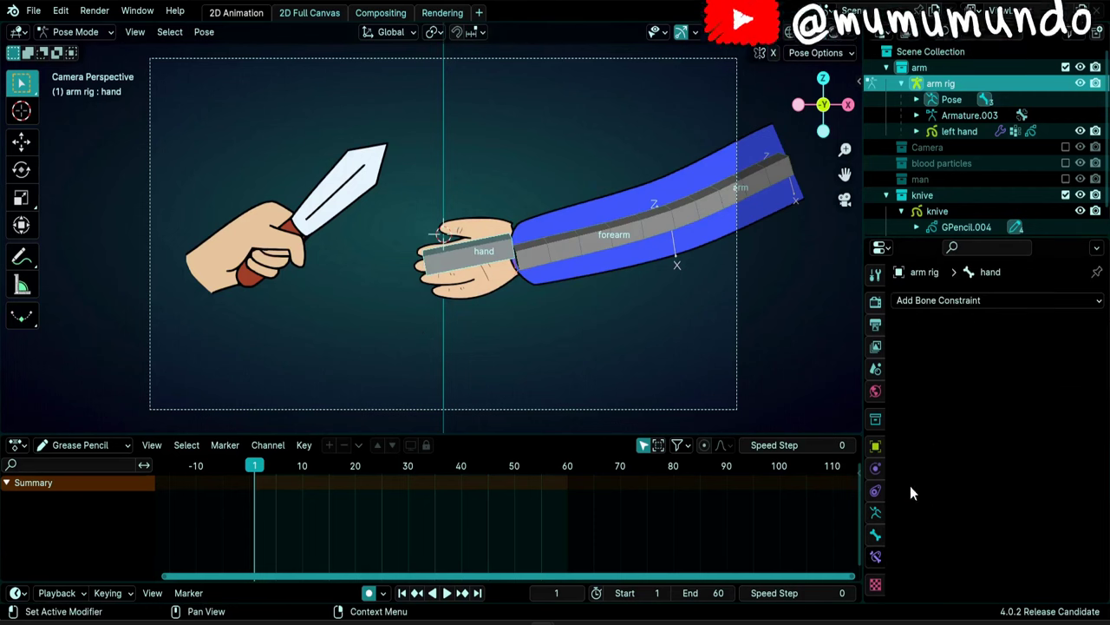
click(982, 299)
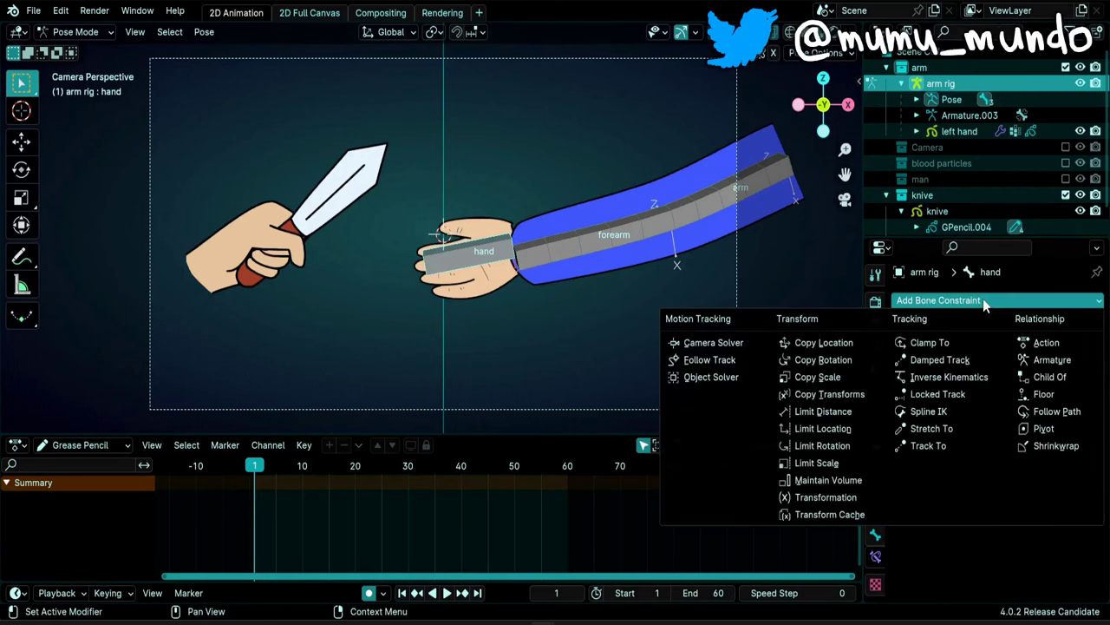
click(1046, 380)
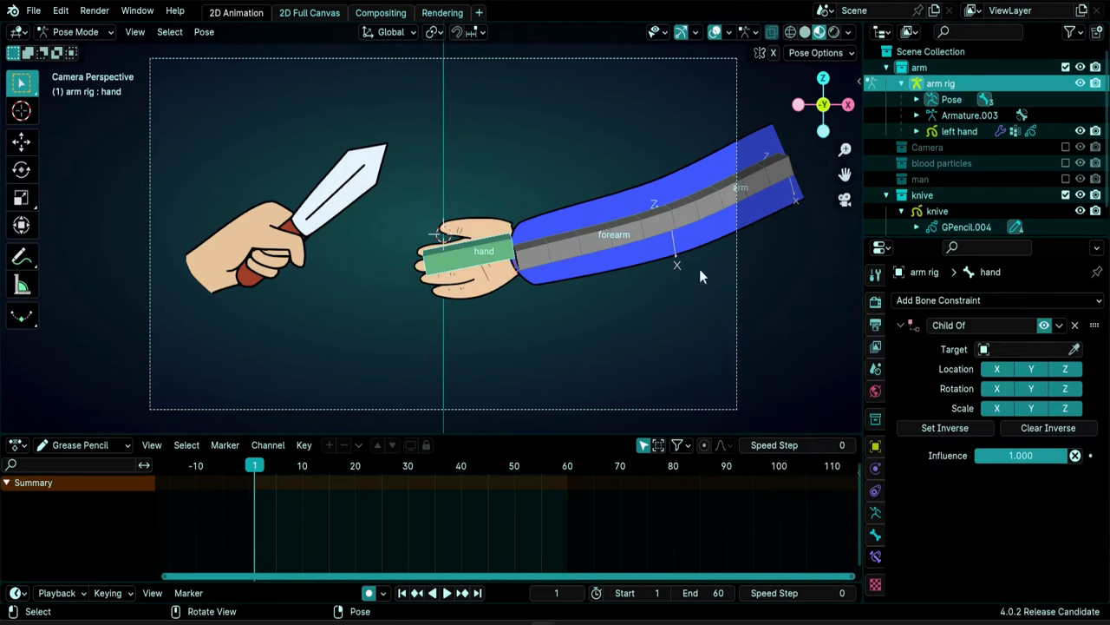
Set the hand bone's Child Of constraint target to arm rig and its target bone to forearm
click(1075, 349)
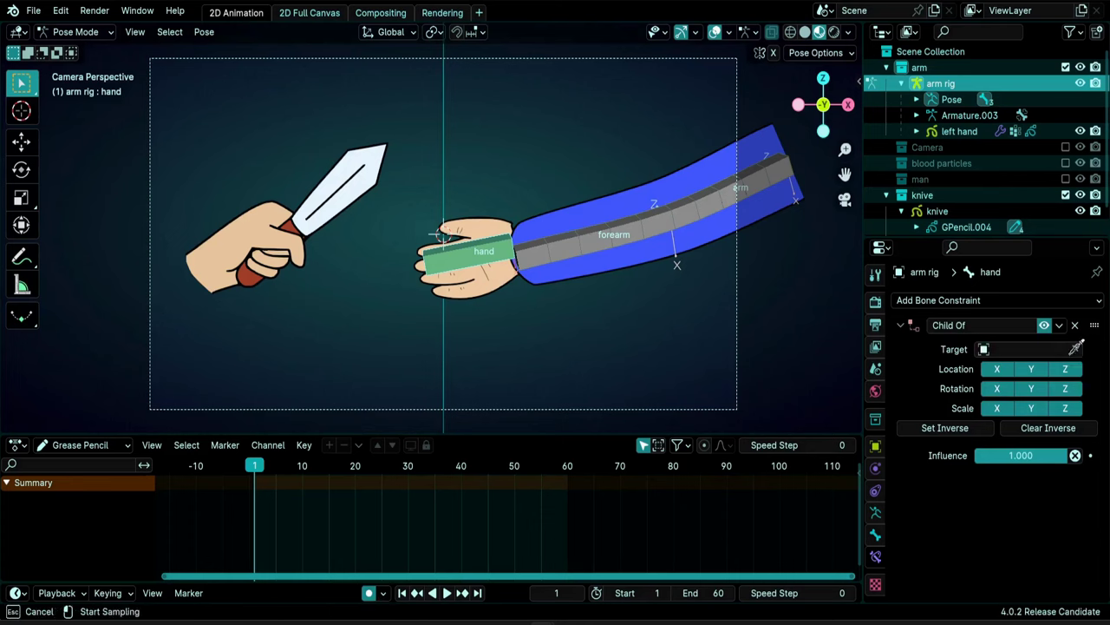
click(575, 247)
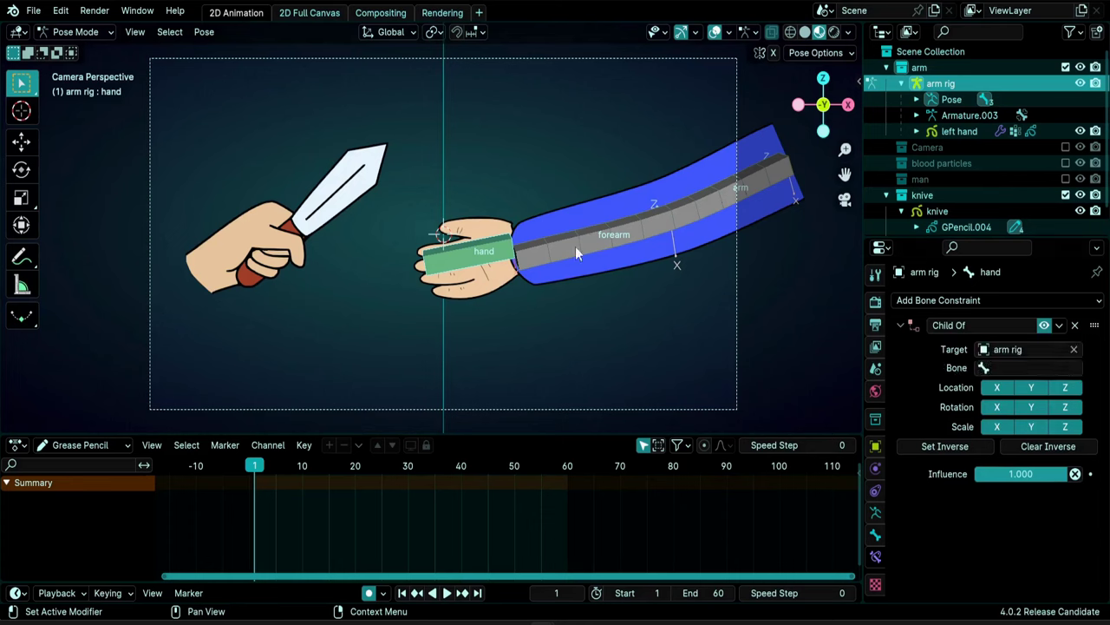
click(1032, 369)
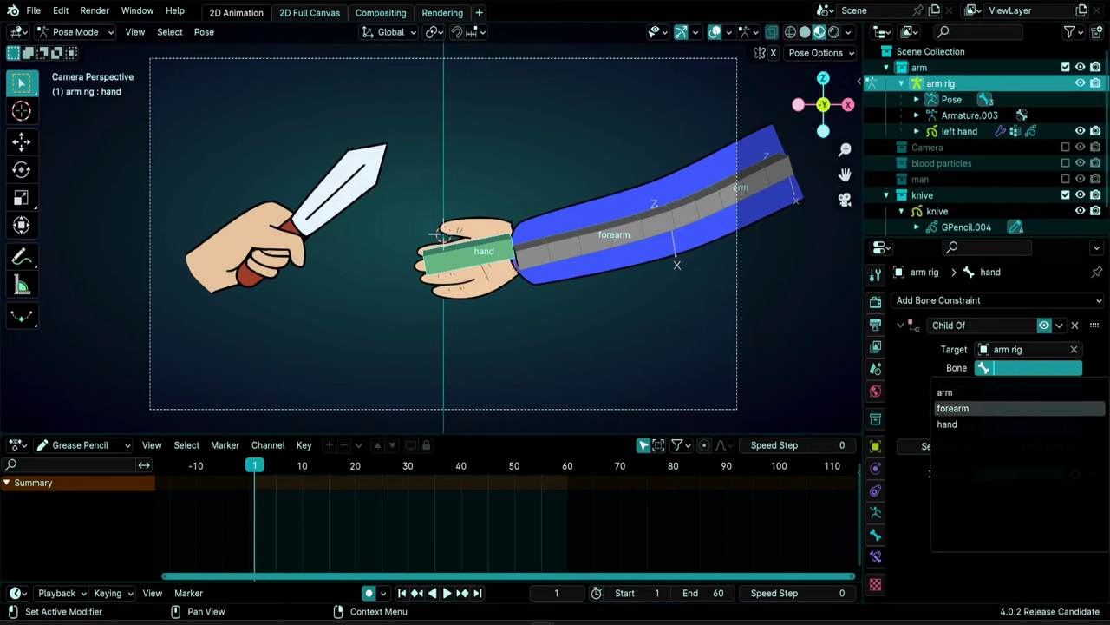
key(Up)
key(Return)
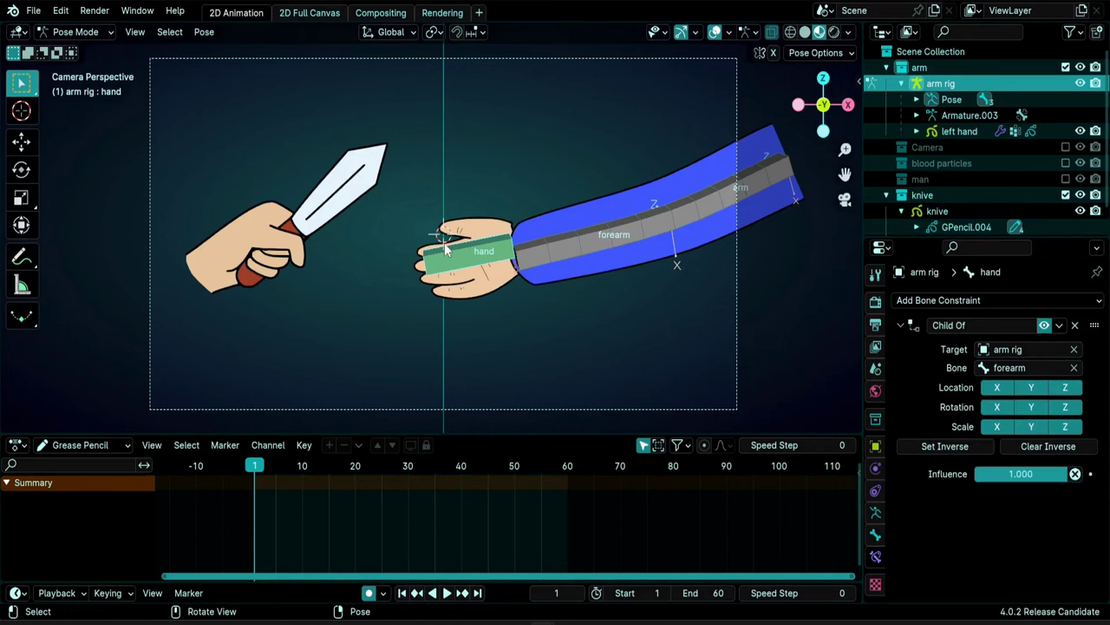
Try rotating the forearm bone to check that the hand bone follows it
click(537, 259)
key(r)
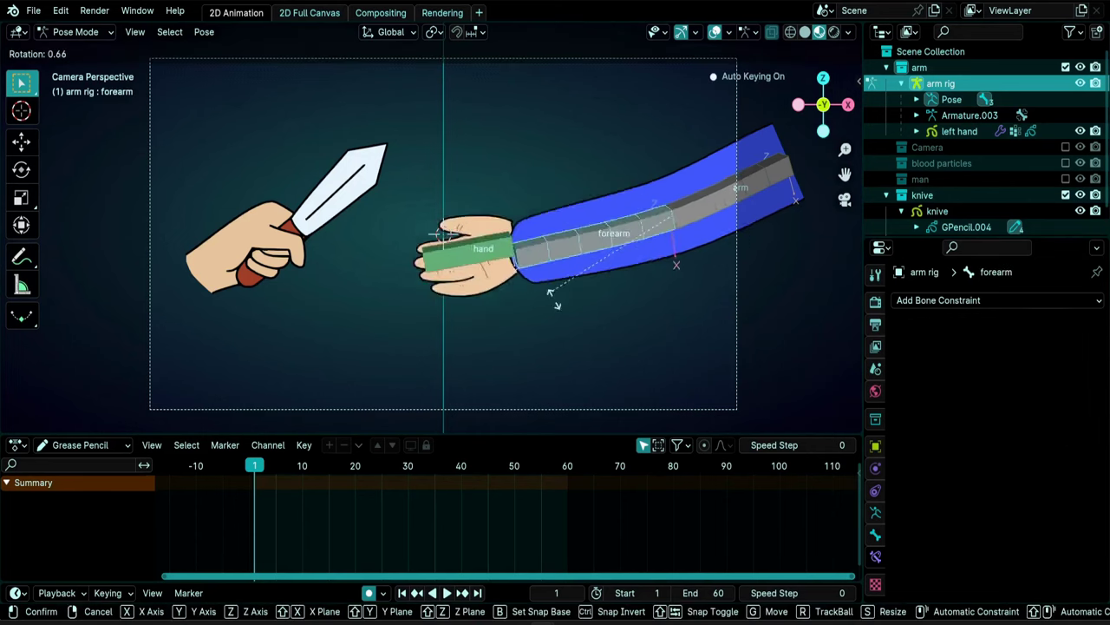
click(607, 269)
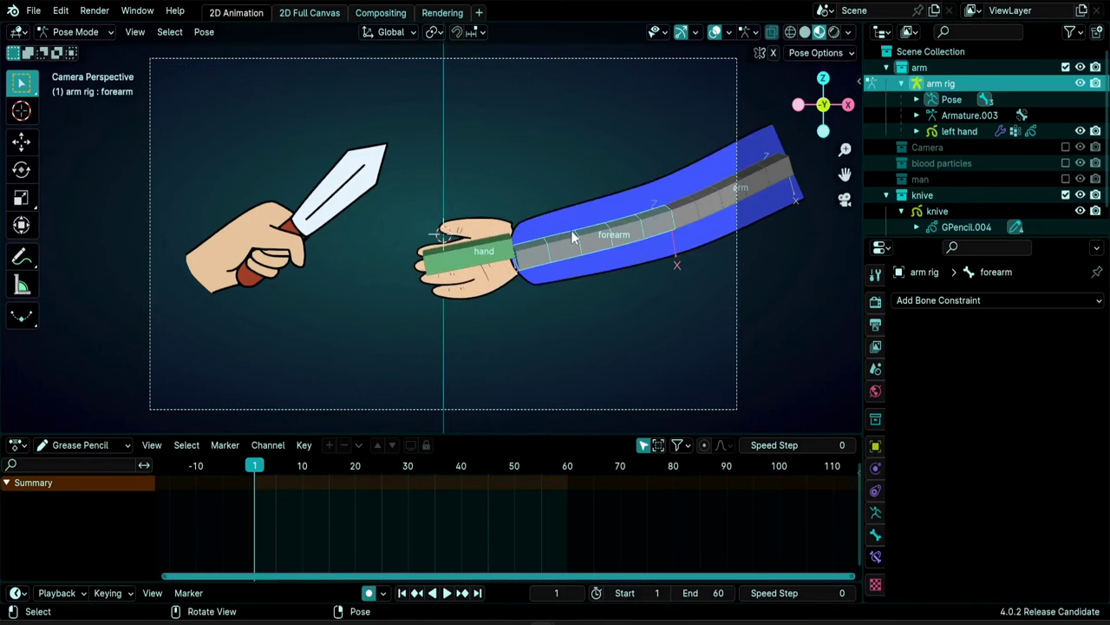
click(478, 261)
click(576, 249)
click(482, 257)
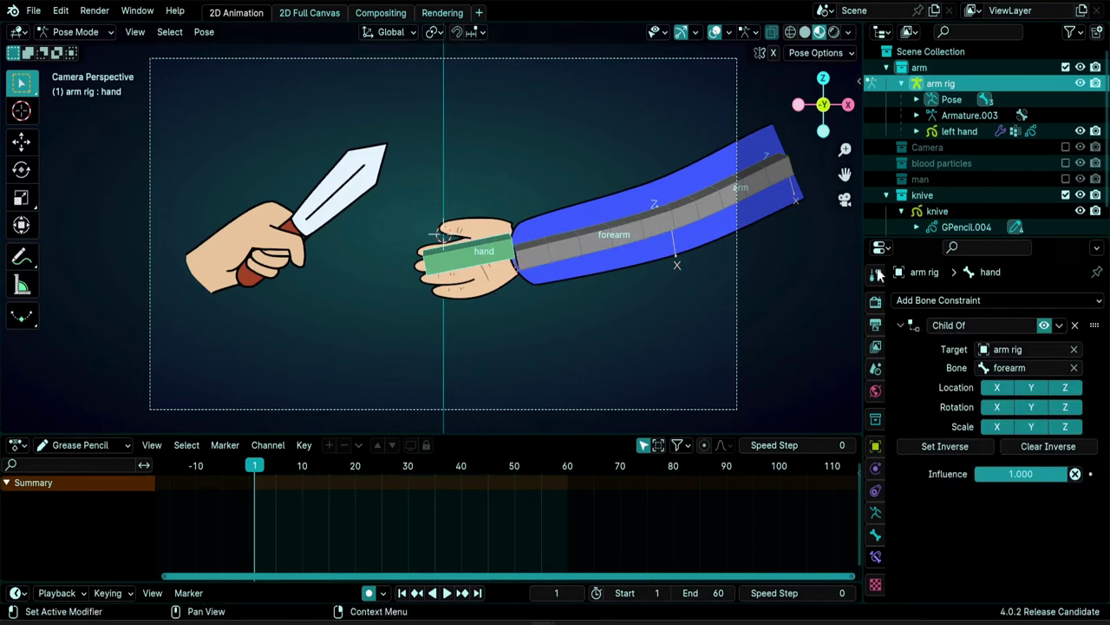
click(561, 256)
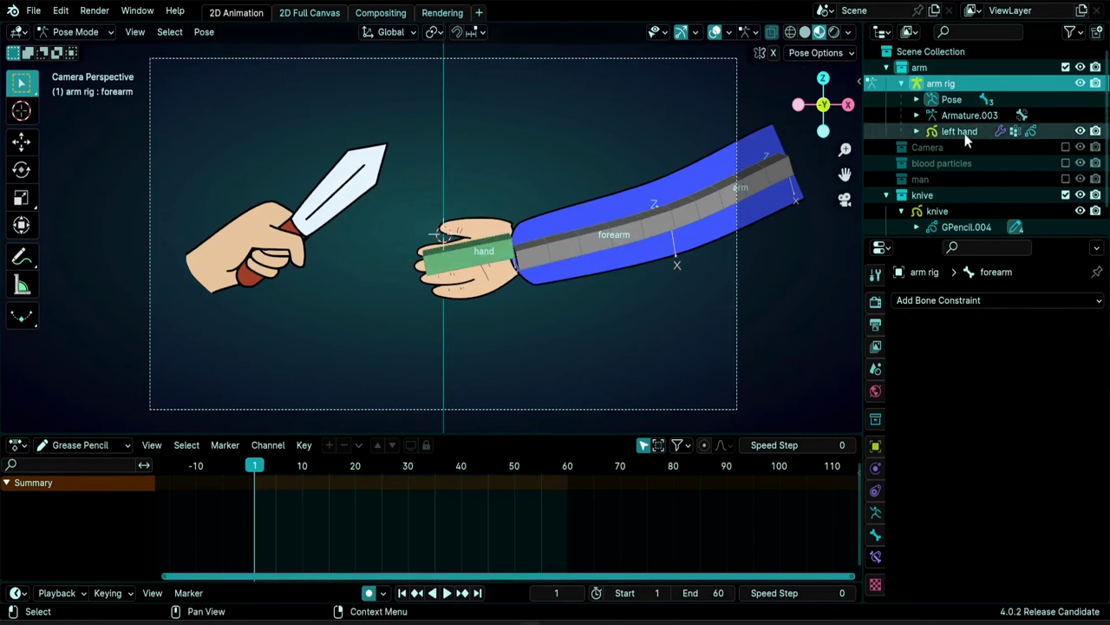
click(961, 131)
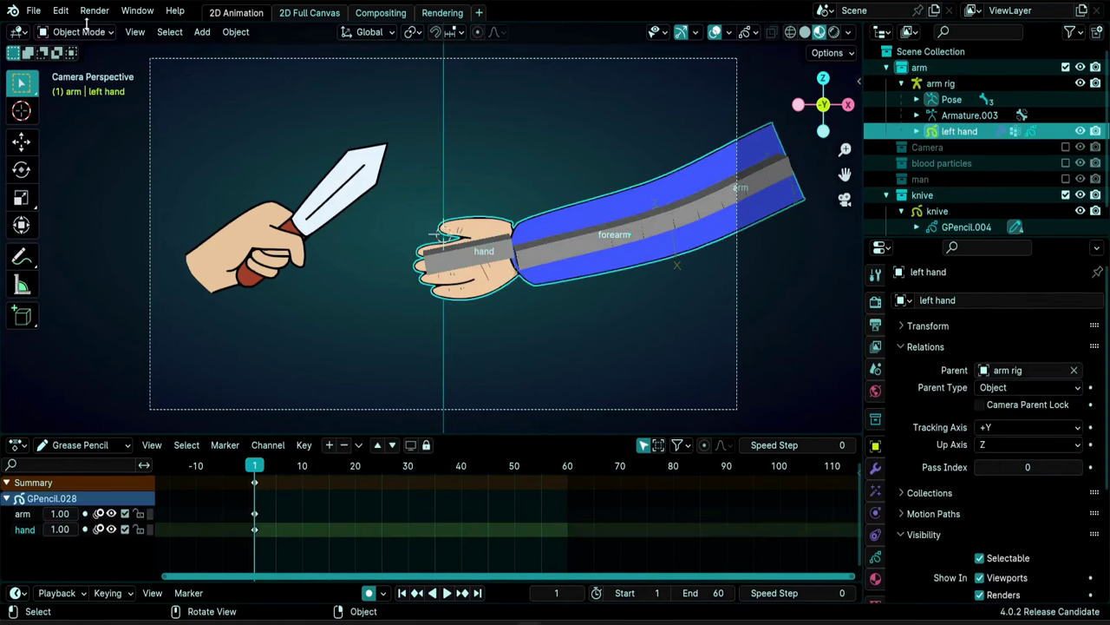
click(61, 11)
click(115, 211)
click(595, 242)
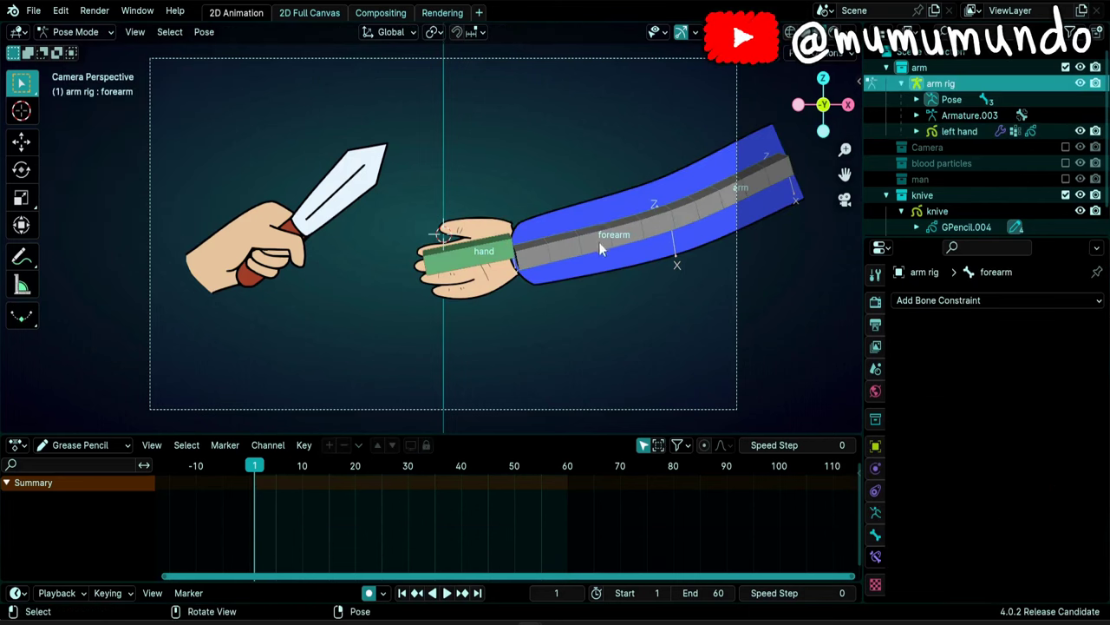
click(604, 245)
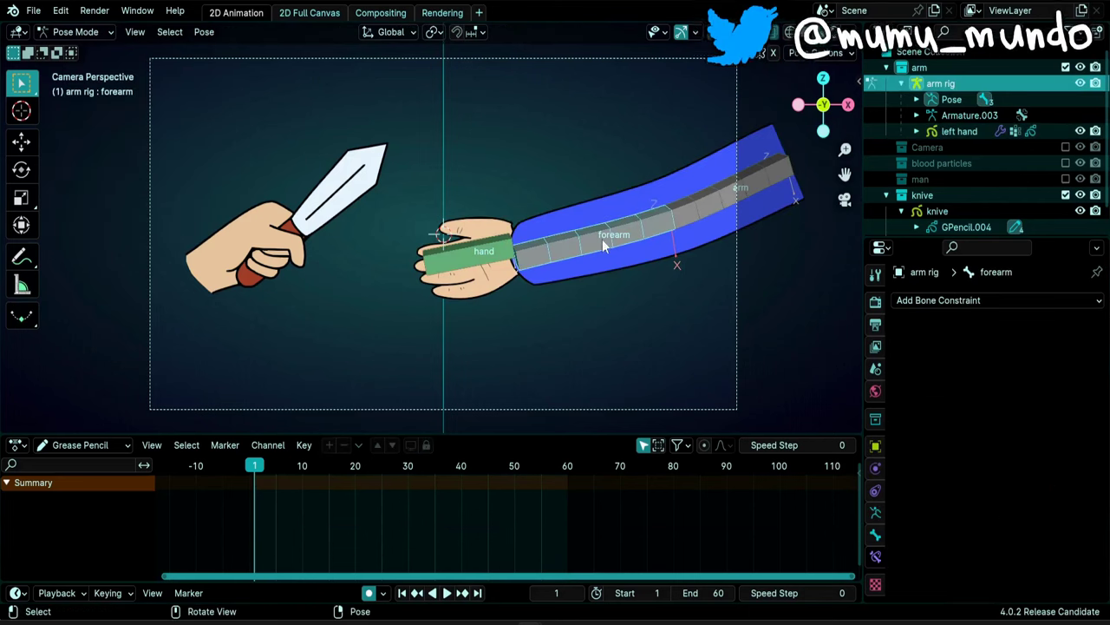
click(602, 201)
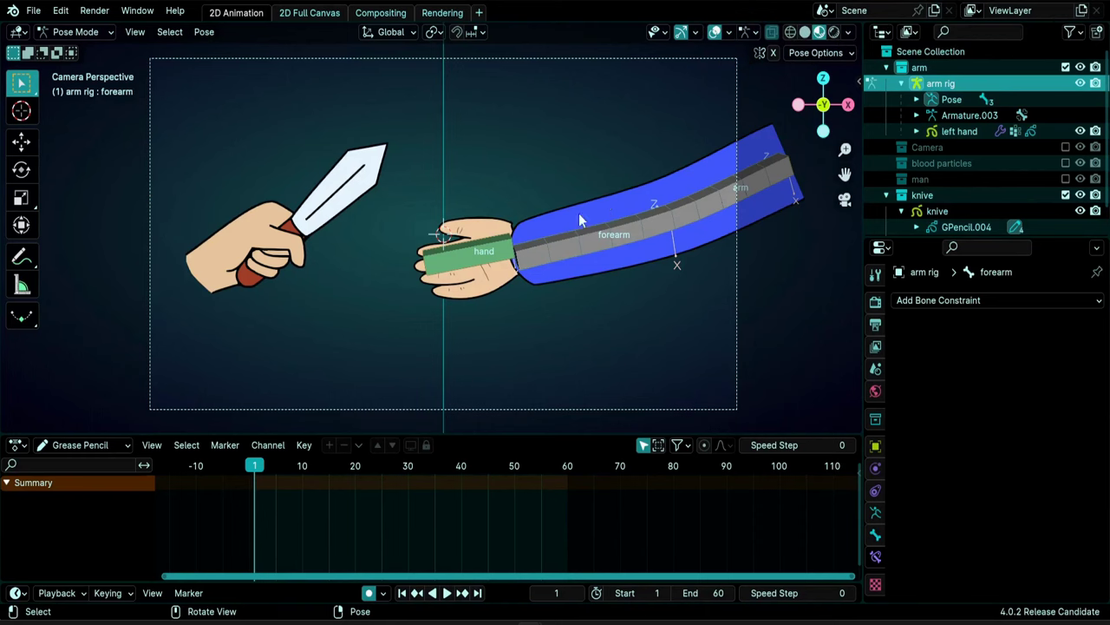
Put the left hand Grease Pencil object into Edit Mode and hide the arm rig
click(959, 130)
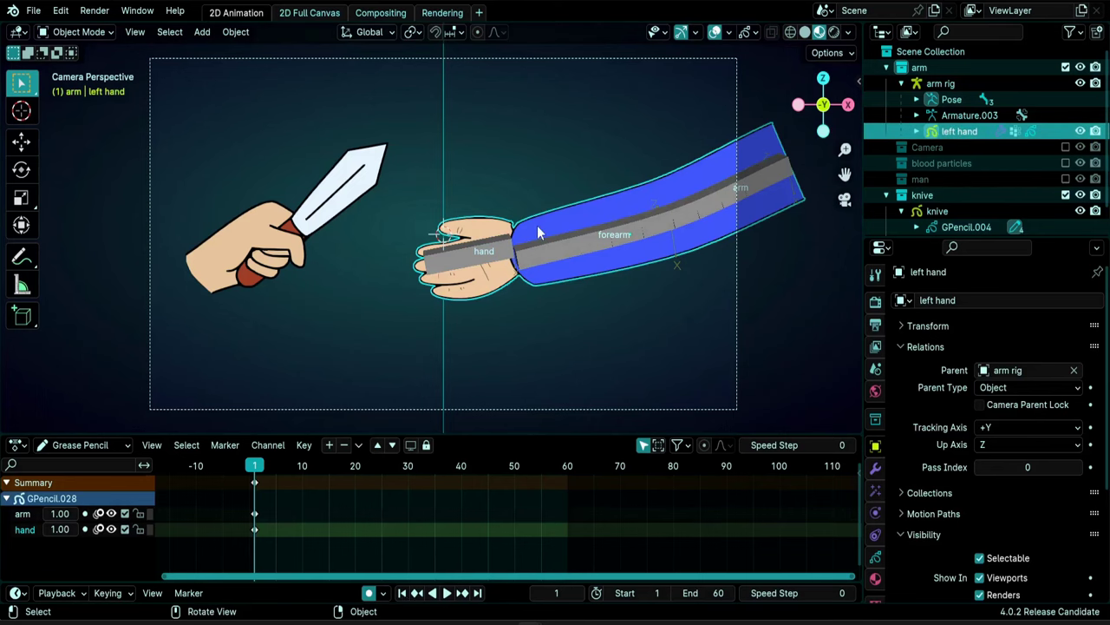
key(Tab)
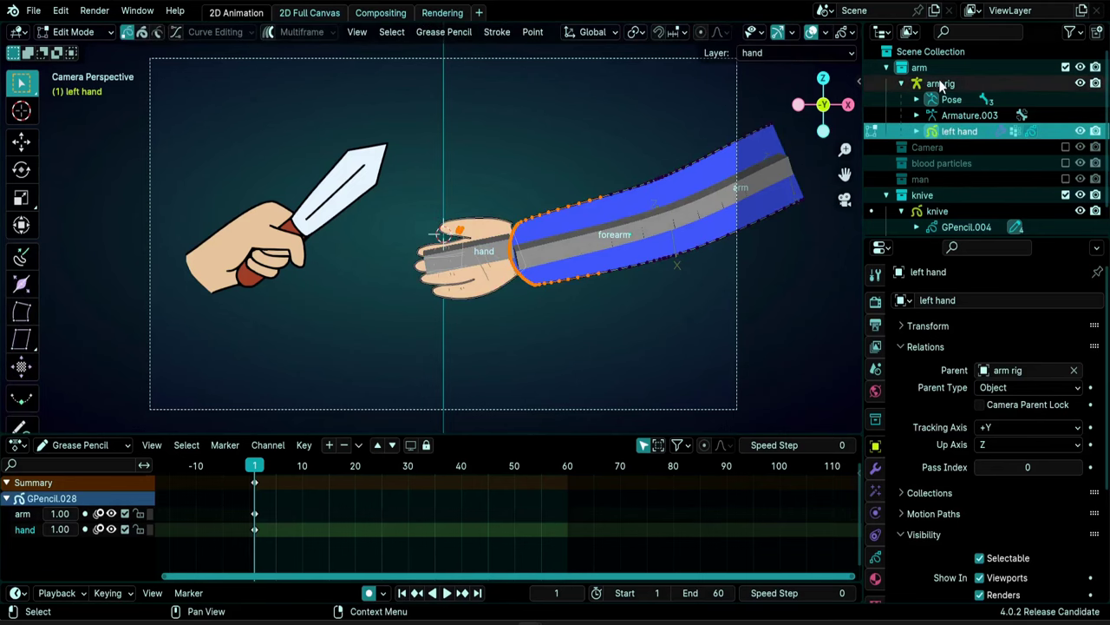
click(1080, 82)
scroll(557, 255, up, 4)
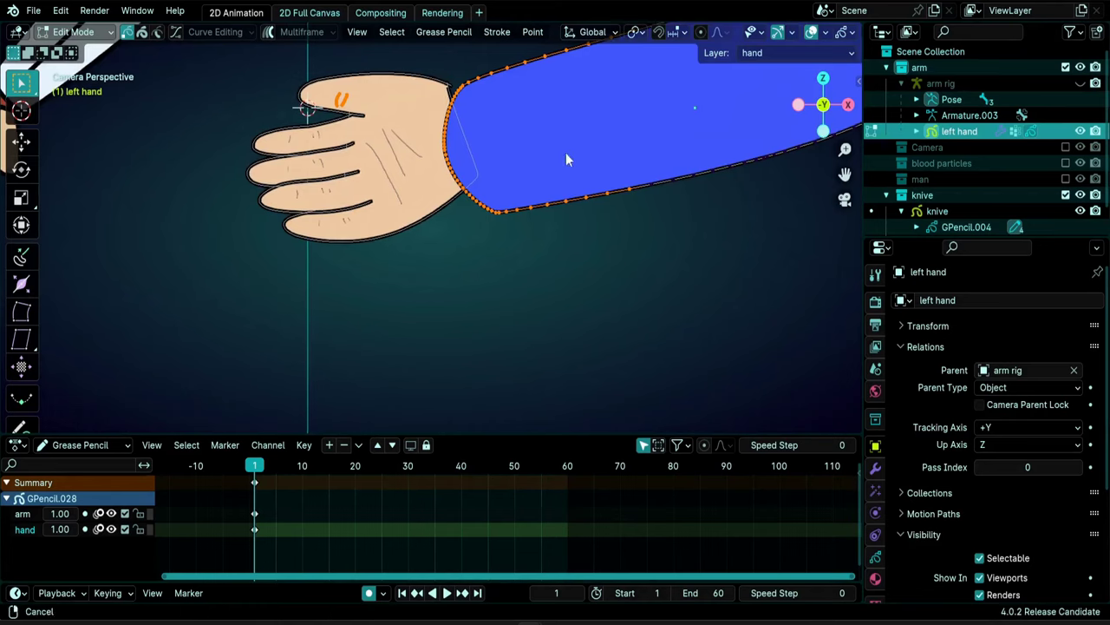
shift+middle_drag(567, 144, 563, 212)
At frame 14, select two adjacent points on each long edge of the blue sleeve and duplicate the active keyframe on all layers
drag(255, 468, 323, 470)
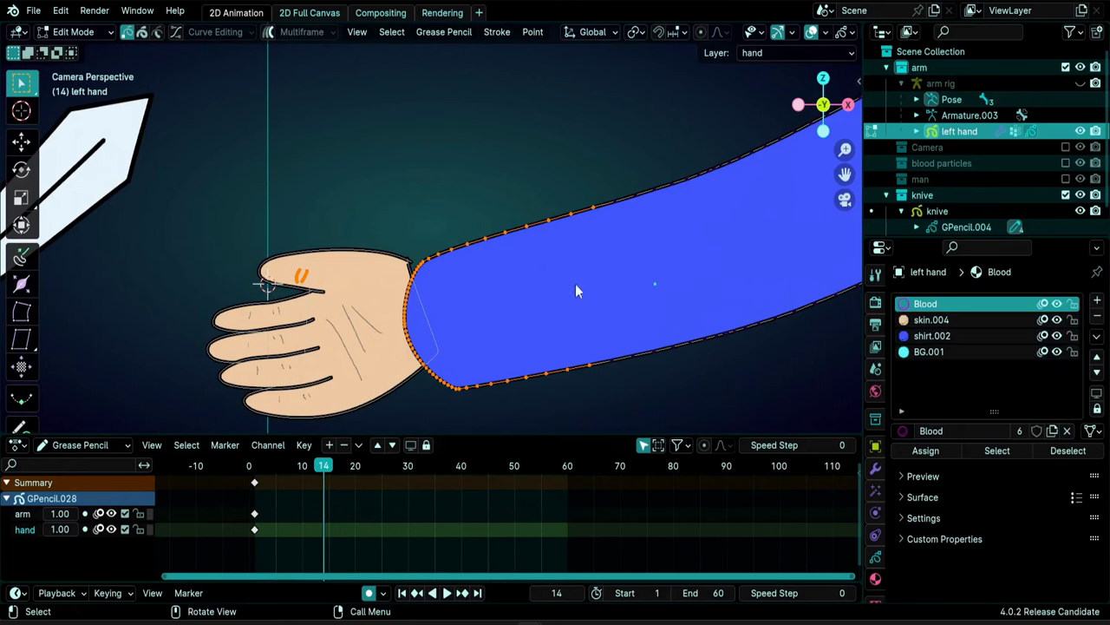
click(527, 227)
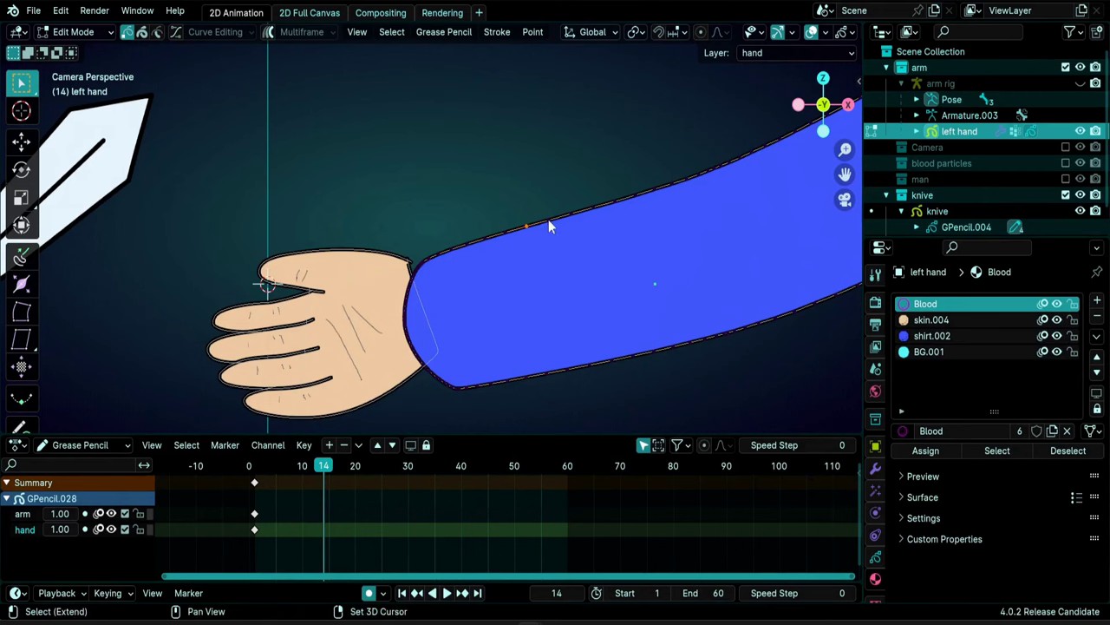
right_click(571, 343)
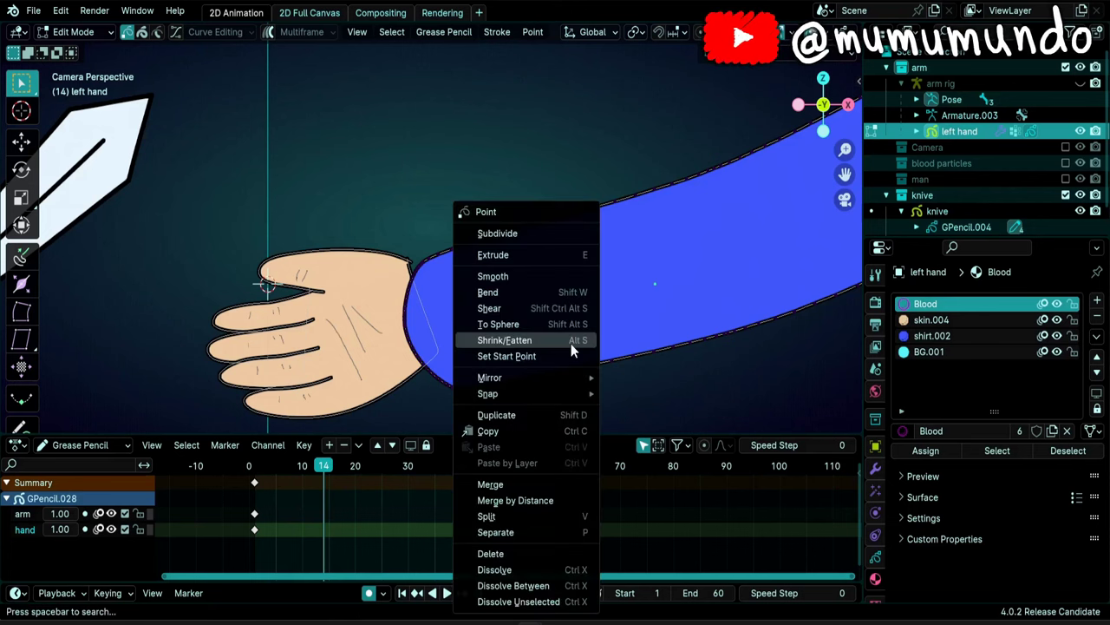
click(552, 235)
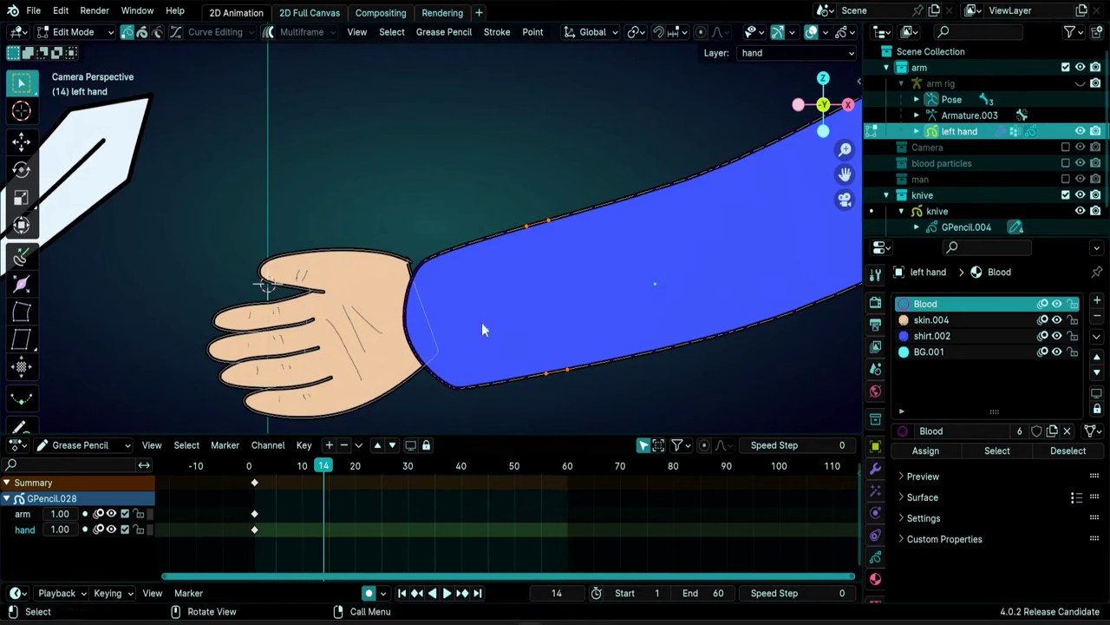
key(i)
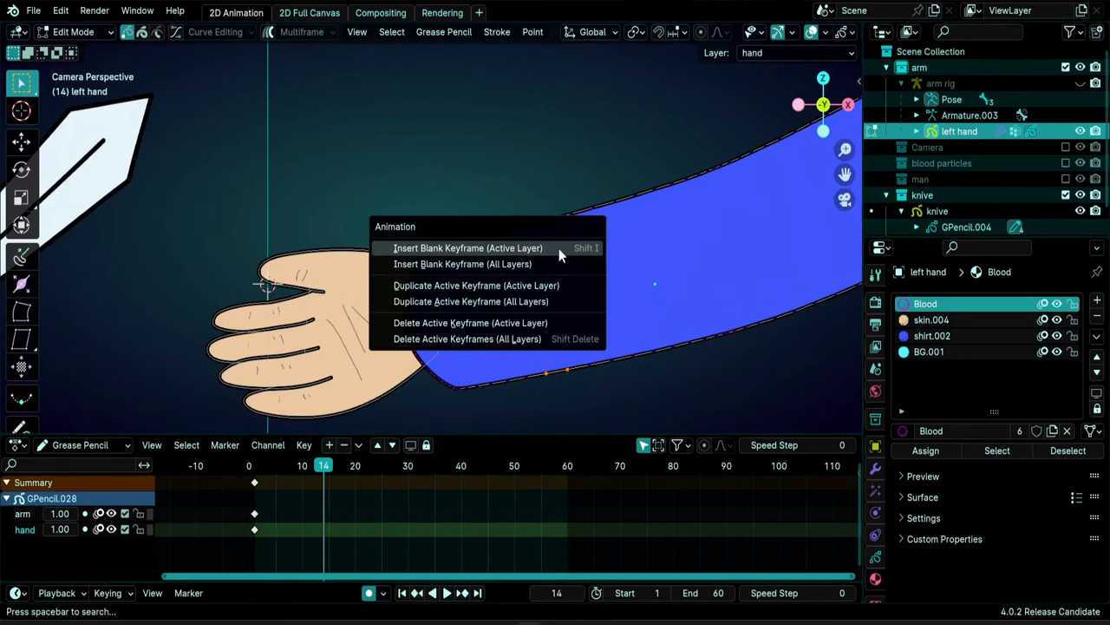
click(533, 301)
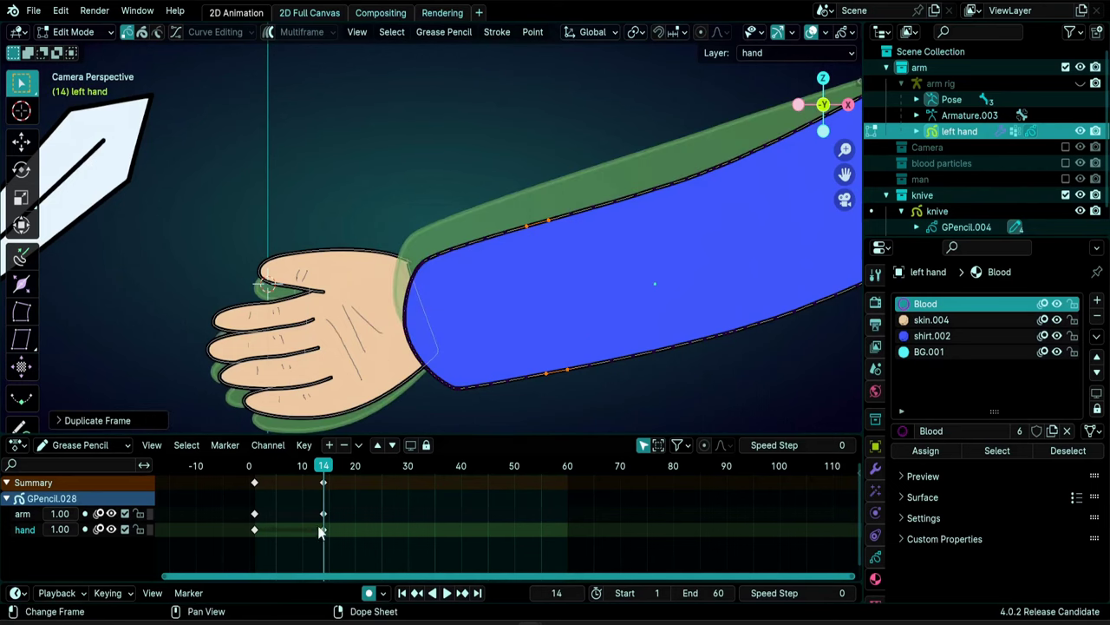
Subdivide the selected points on both long edges of the sleeve, using more than one cut
right_click(557, 239)
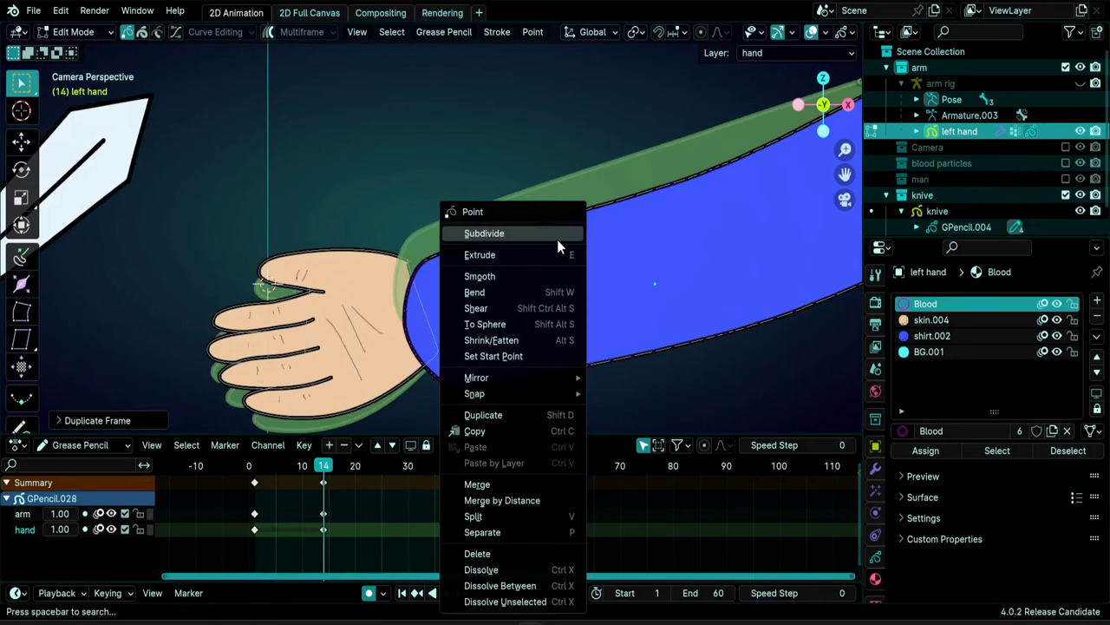
click(560, 234)
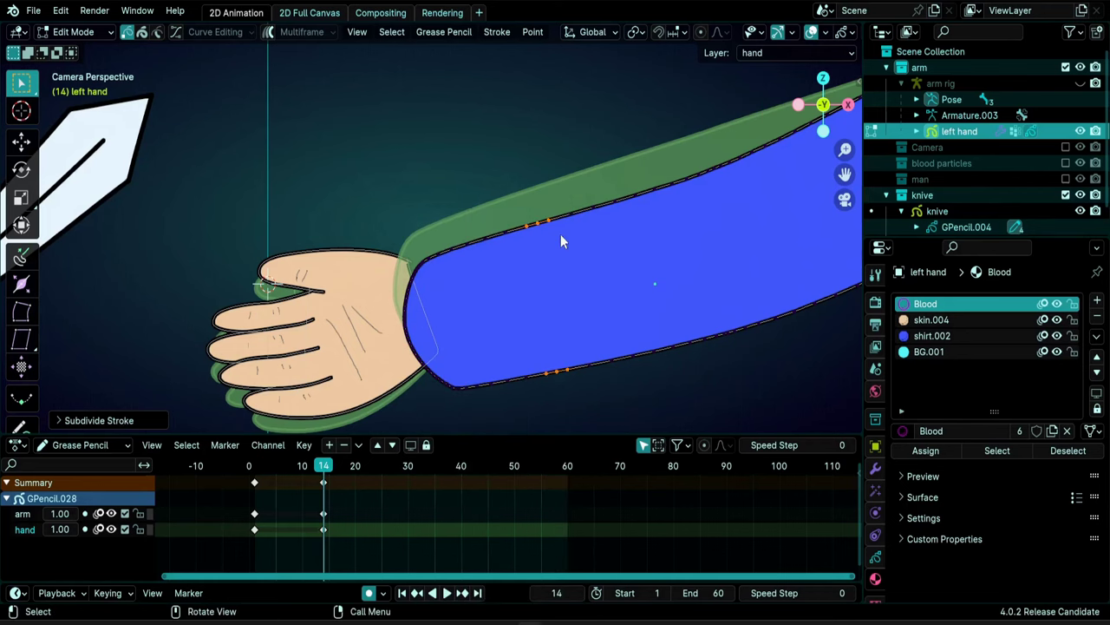
click(61, 421)
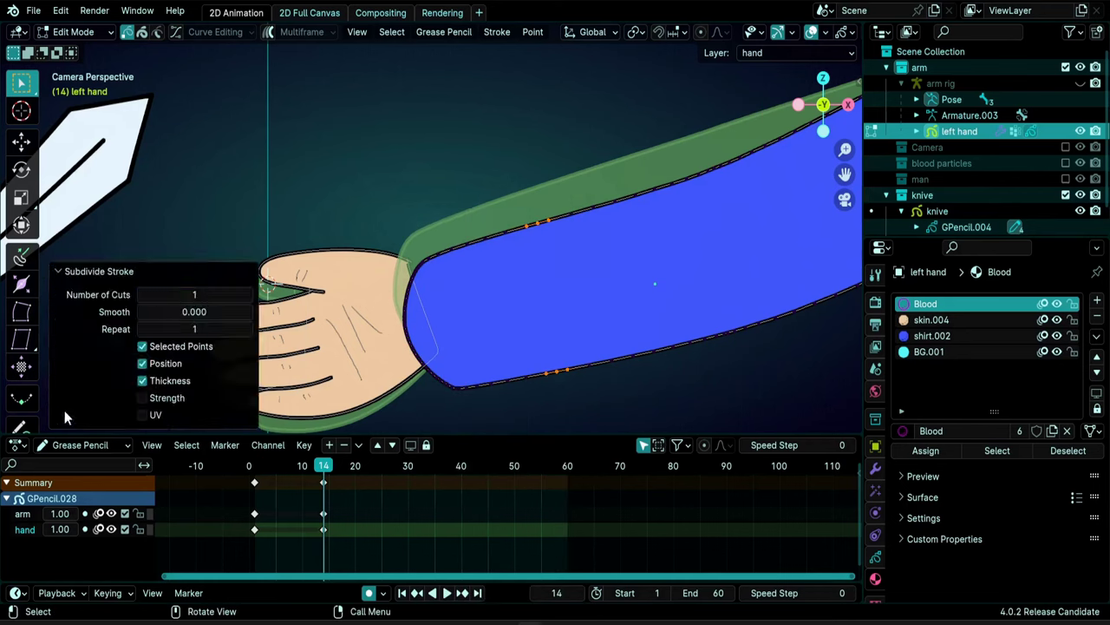
click(248, 294)
click(61, 273)
scroll(553, 296, up, 3)
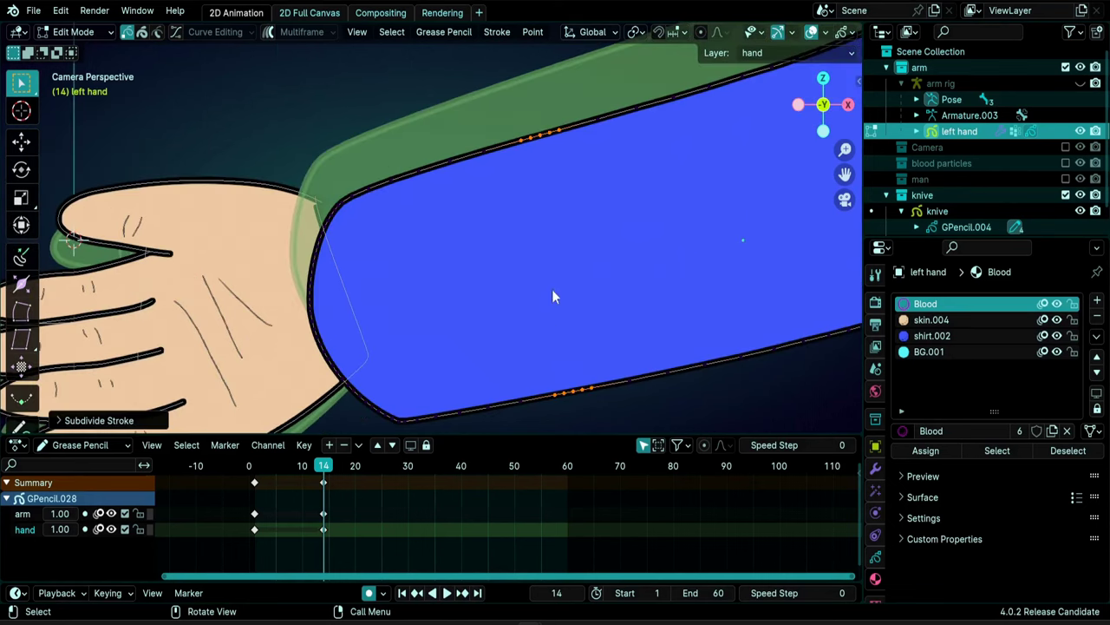
Delete the middle subdivided point on each long edge of the sleeve to split it into two pieces
click(541, 136)
shift+click(574, 393)
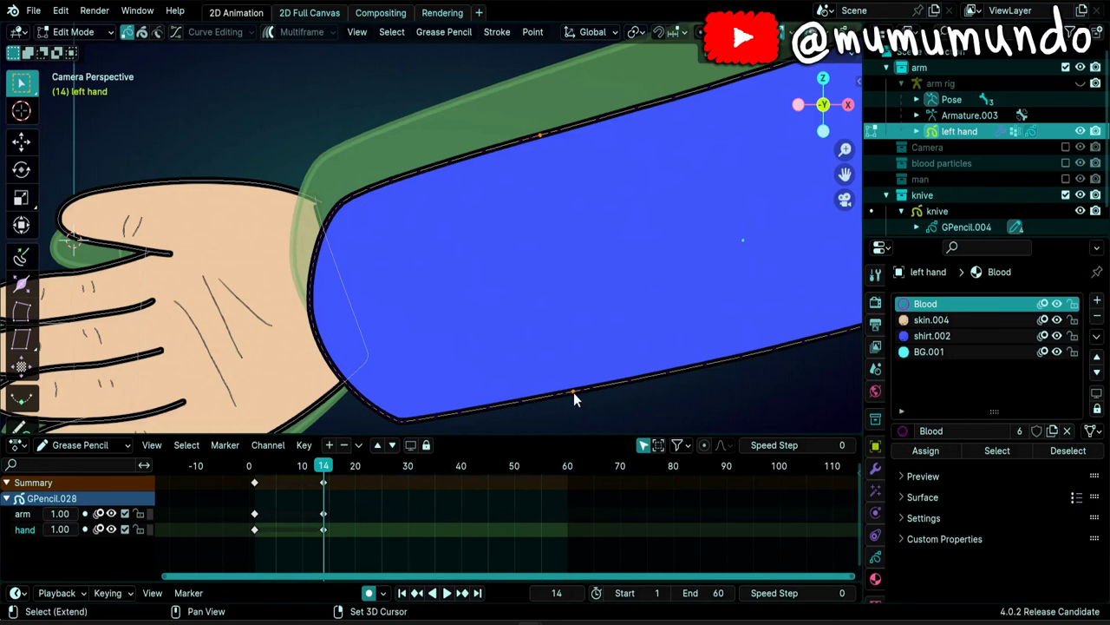
key(x)
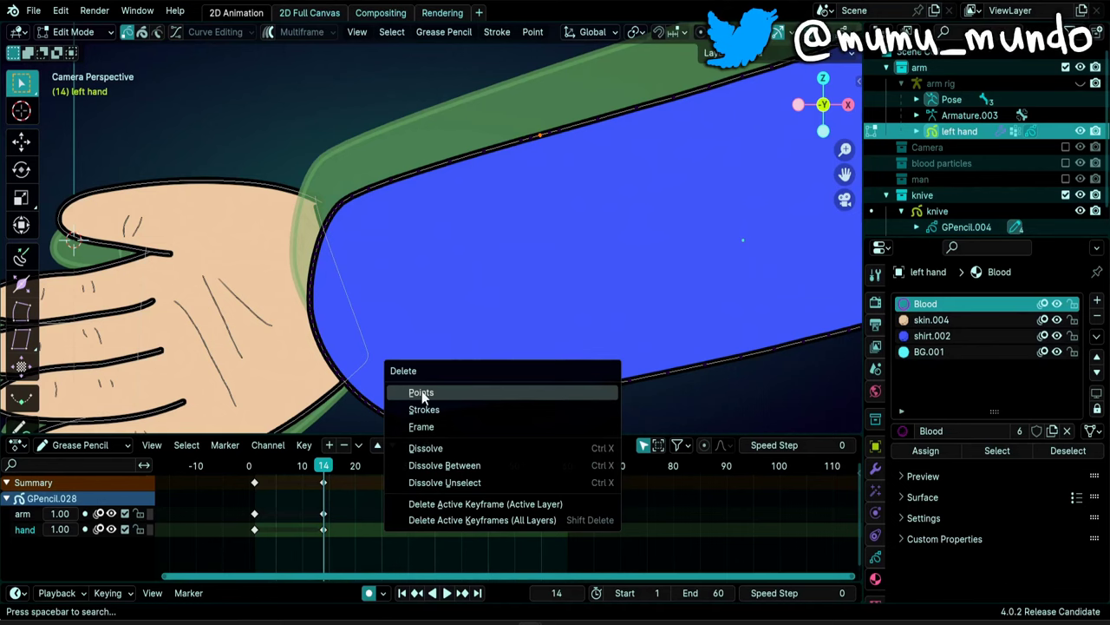
key(Escape)
key(x)
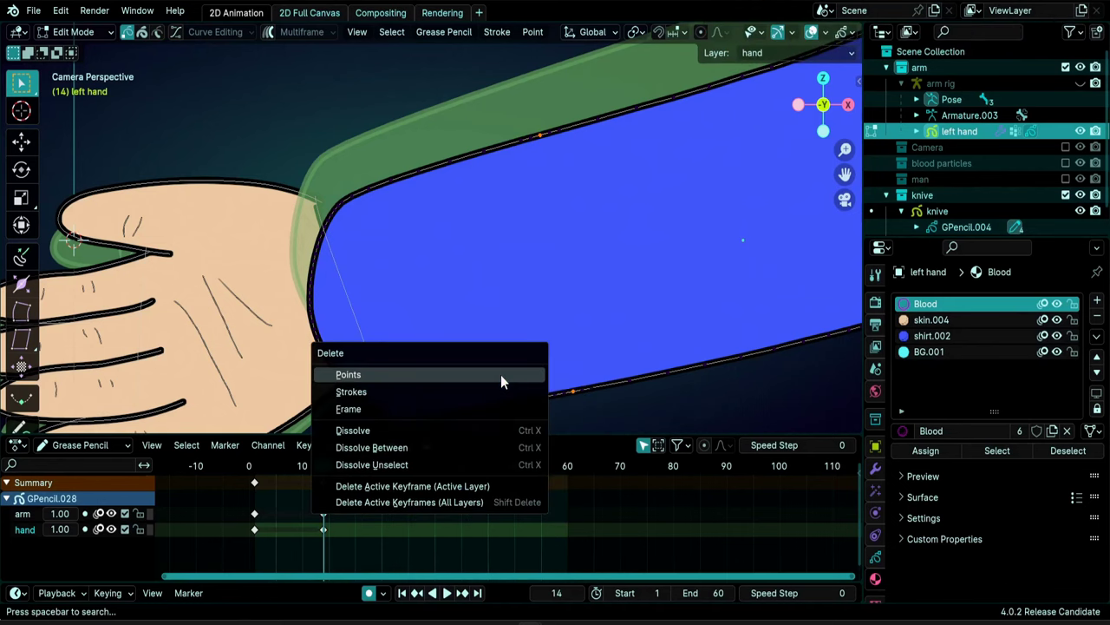
click(501, 374)
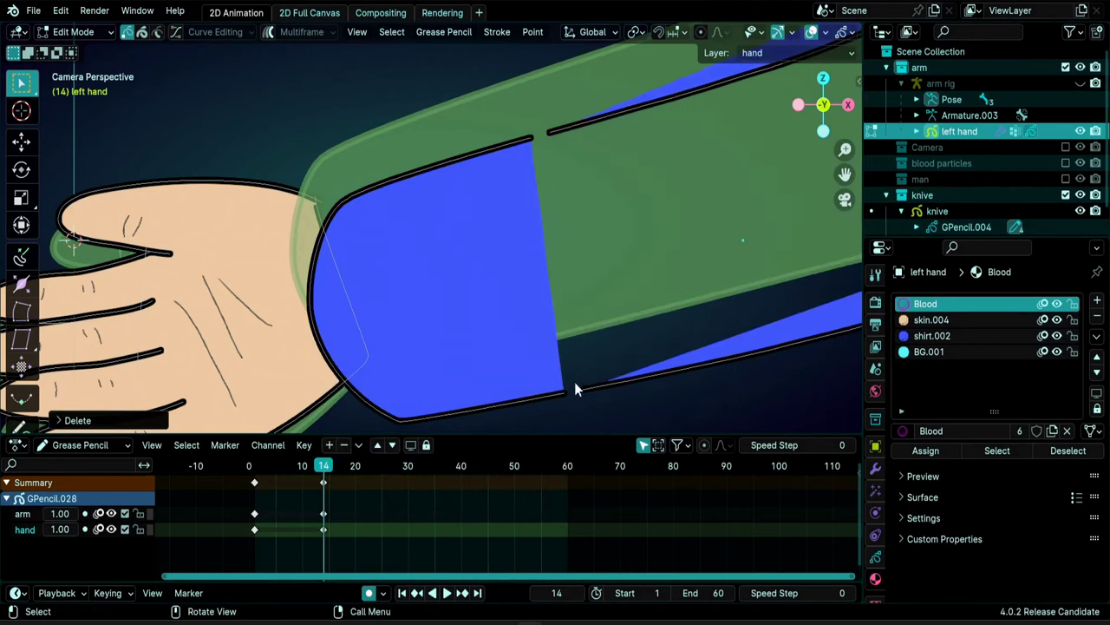
Compare the sleeve drawing at frames 13 and 14 to check where the split occurs
click(319, 468)
key(space)
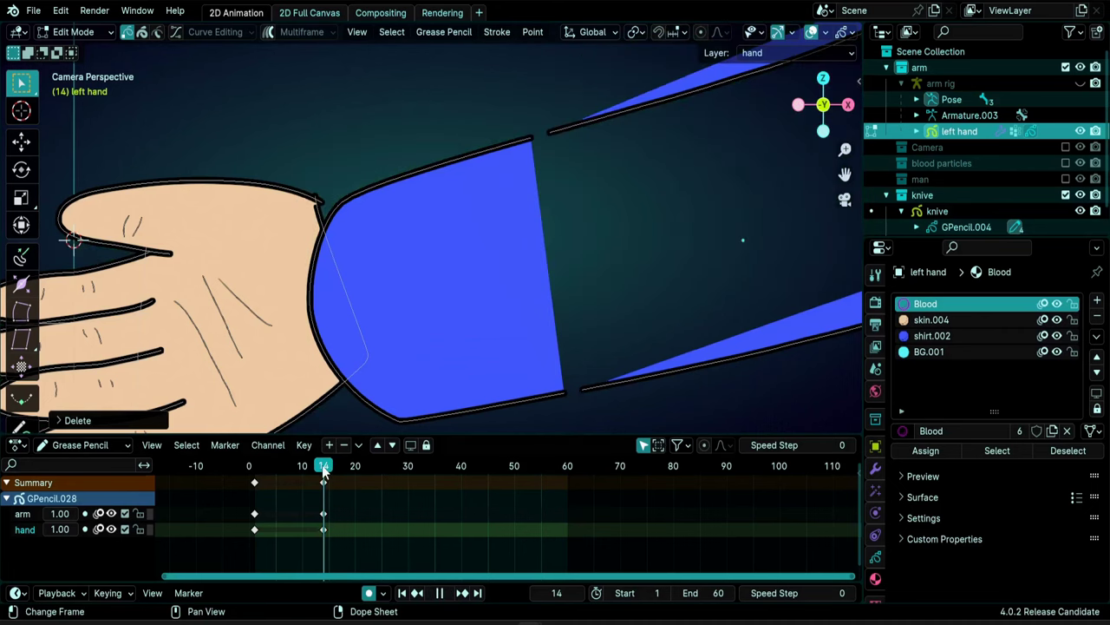
key(space)
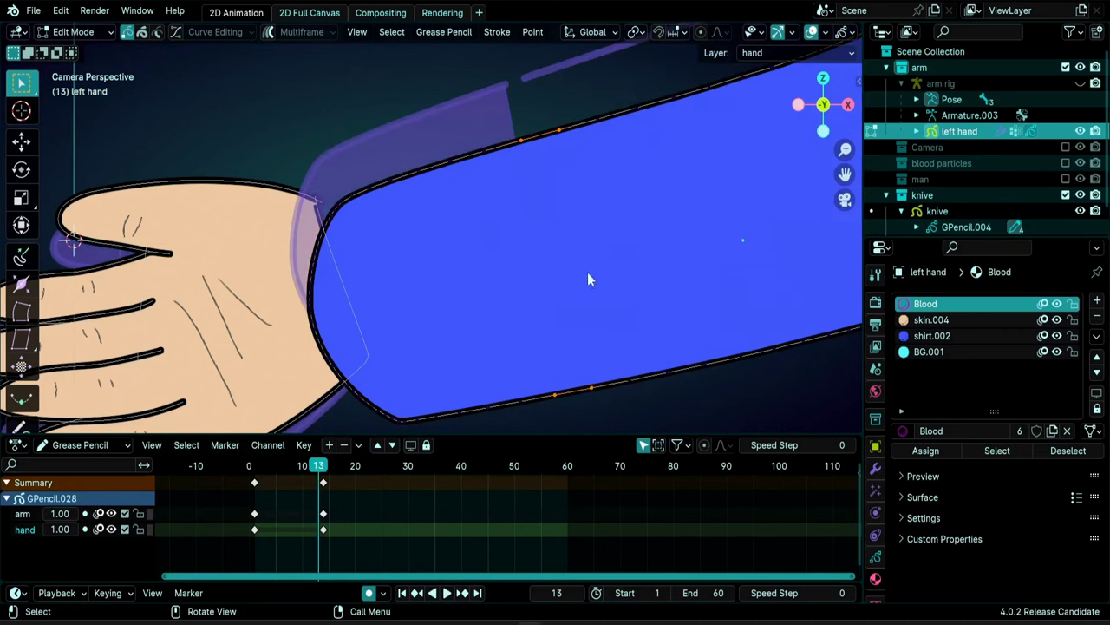
alt+scroll(525, 209, down, 1)
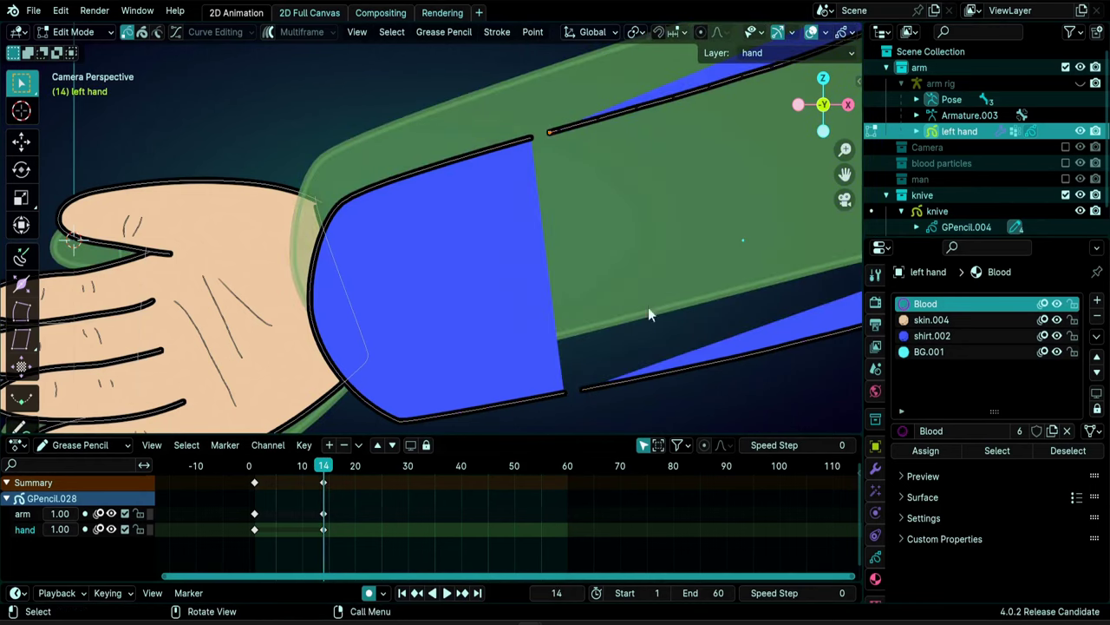
Try joining the upper and lower strokes of the upper-arm piece of the split sleeve, and undo the join
scroll(683, 107, down, 3)
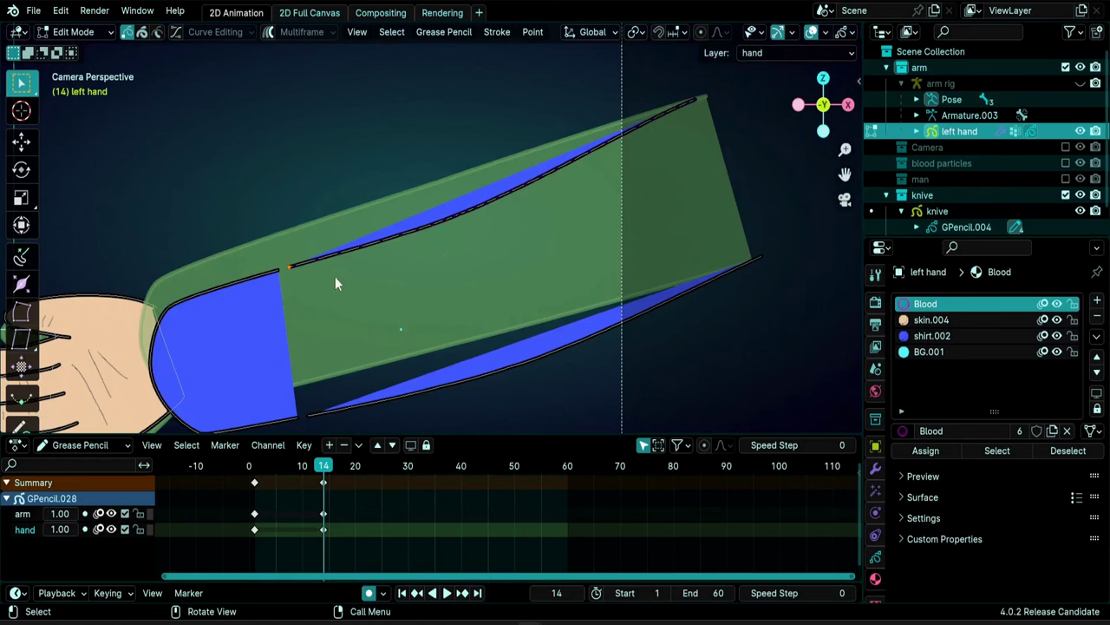
click(370, 246)
shift+click(418, 395)
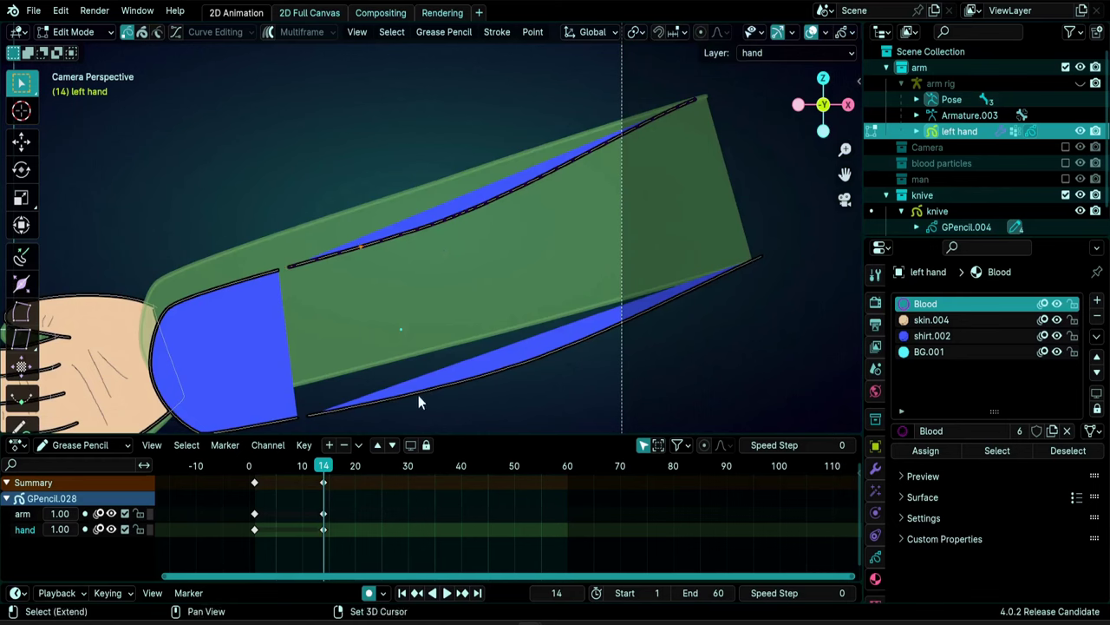
key(ctrl+j)
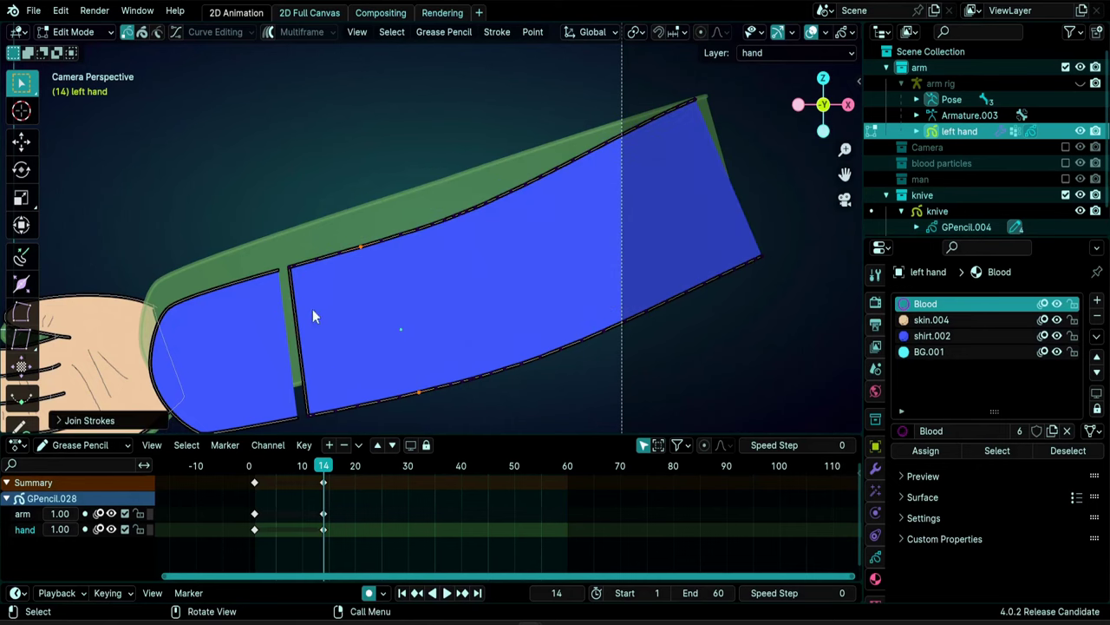
key(ctrl+z)
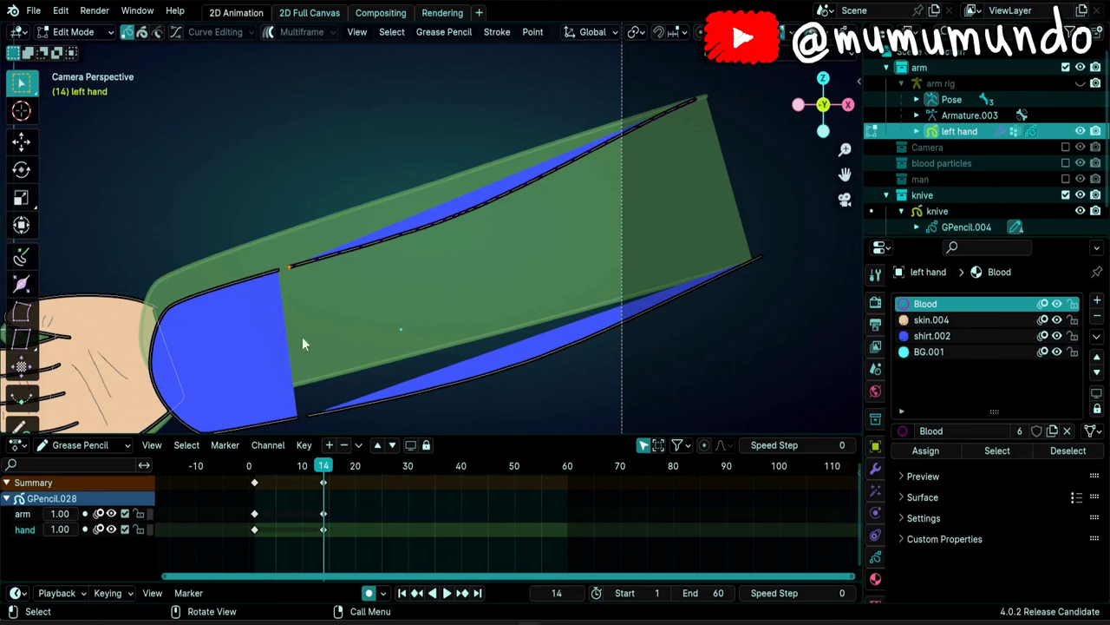
Try extruding the upper stroke's far end point away from the cut and joining it to the lower stroke, then undo both changes
click(695, 101)
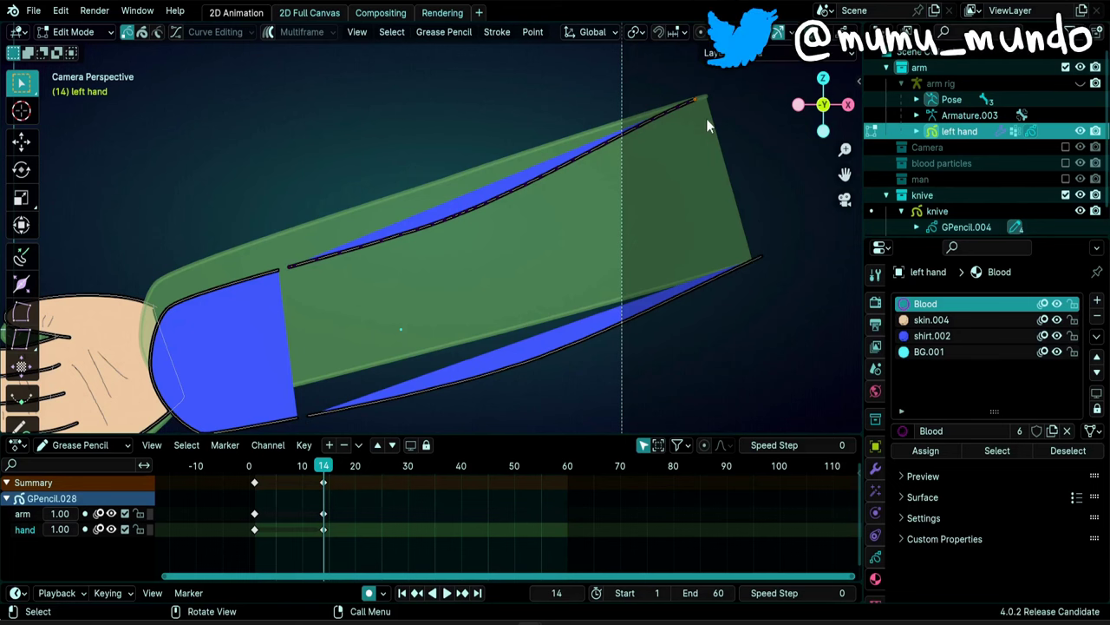
key(g)
click(753, 203)
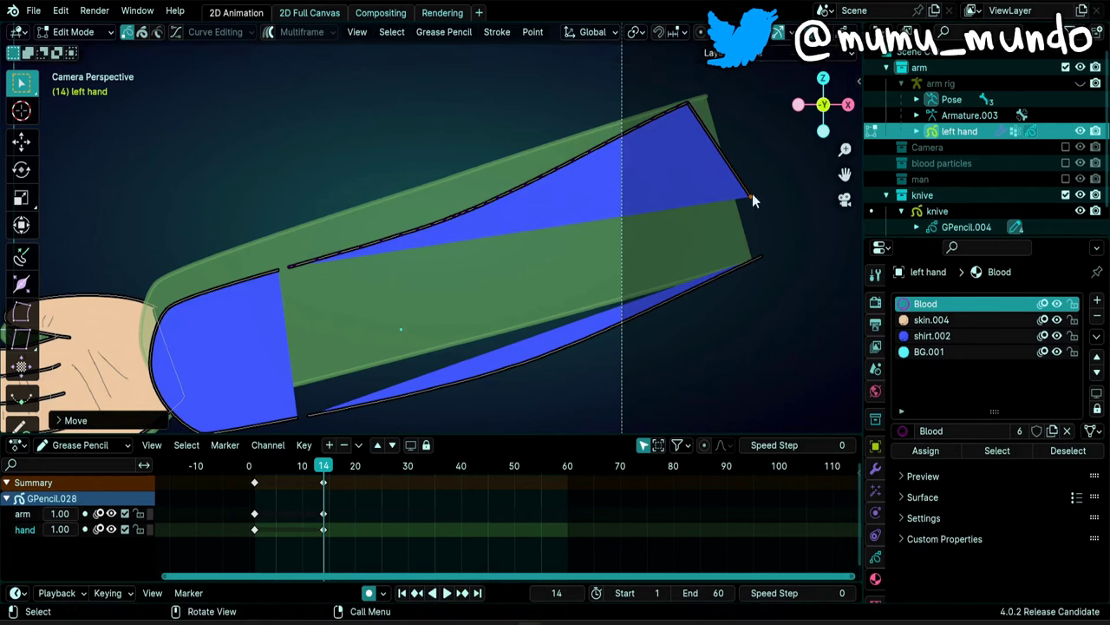
shift+click(700, 285)
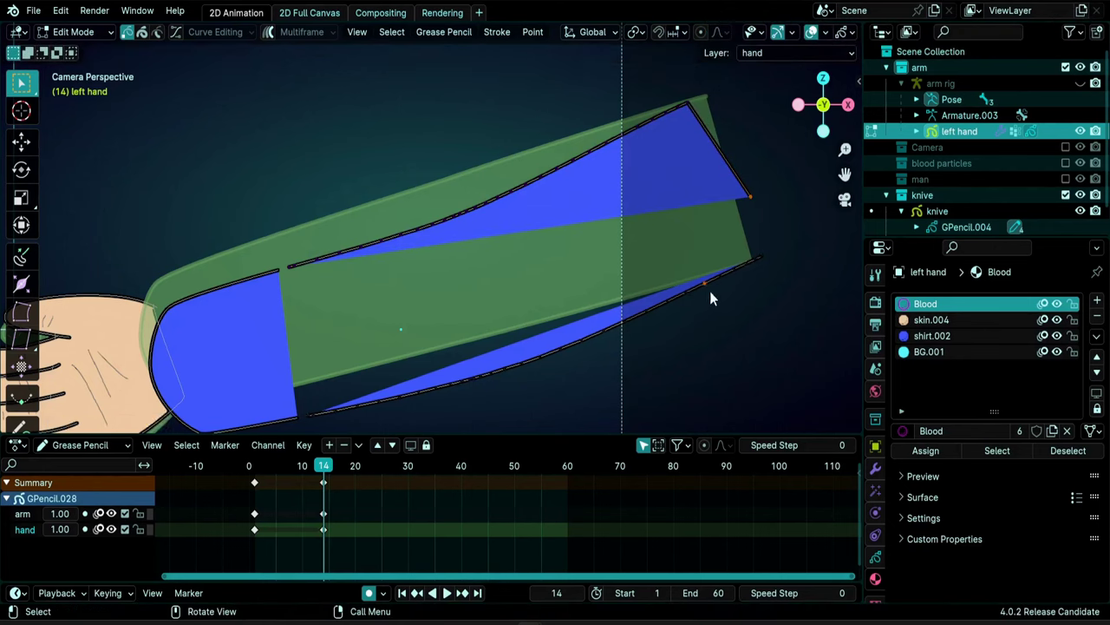
key(ctrl+j)
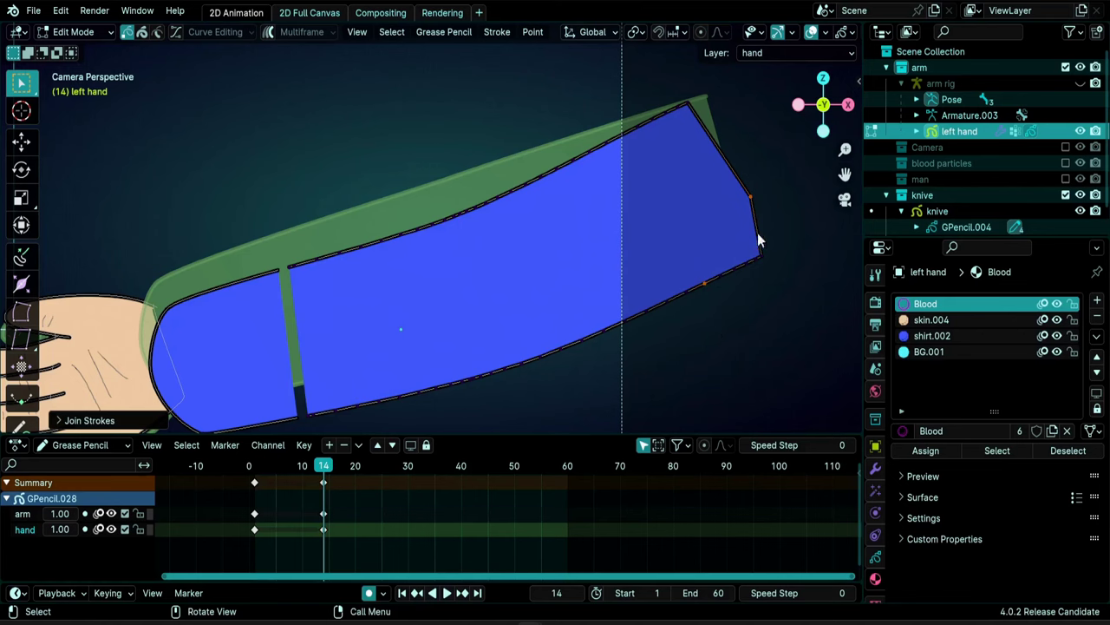
key(ctrl+z)
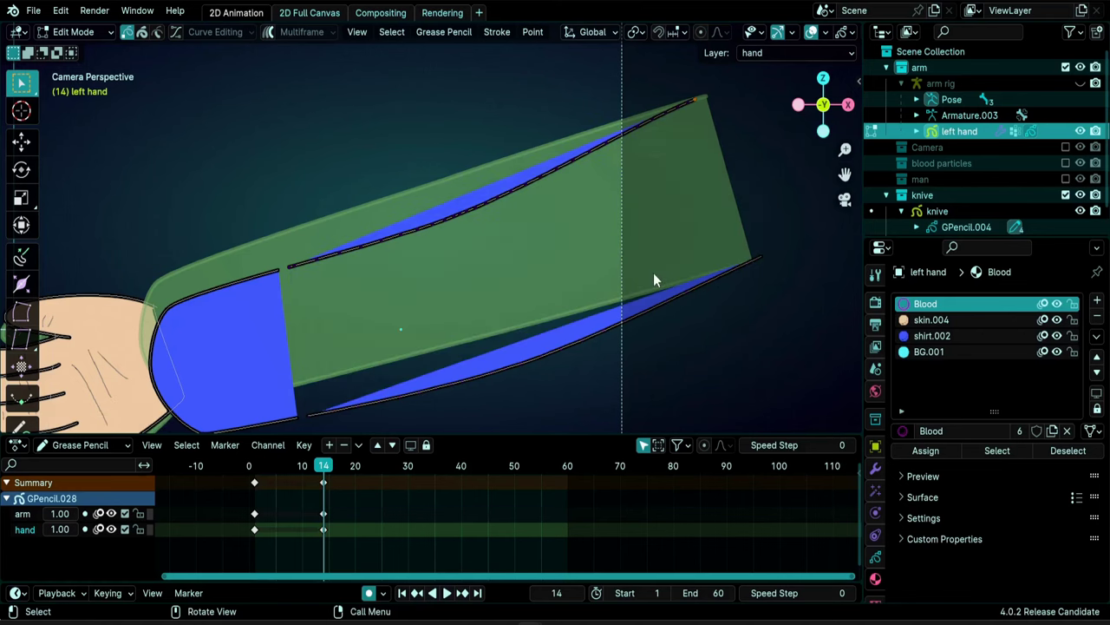
Extrude the upper stroke's end point partway along the cut and join it with the lower stroke to close the upper-arm piece
click(288, 276)
key(g)
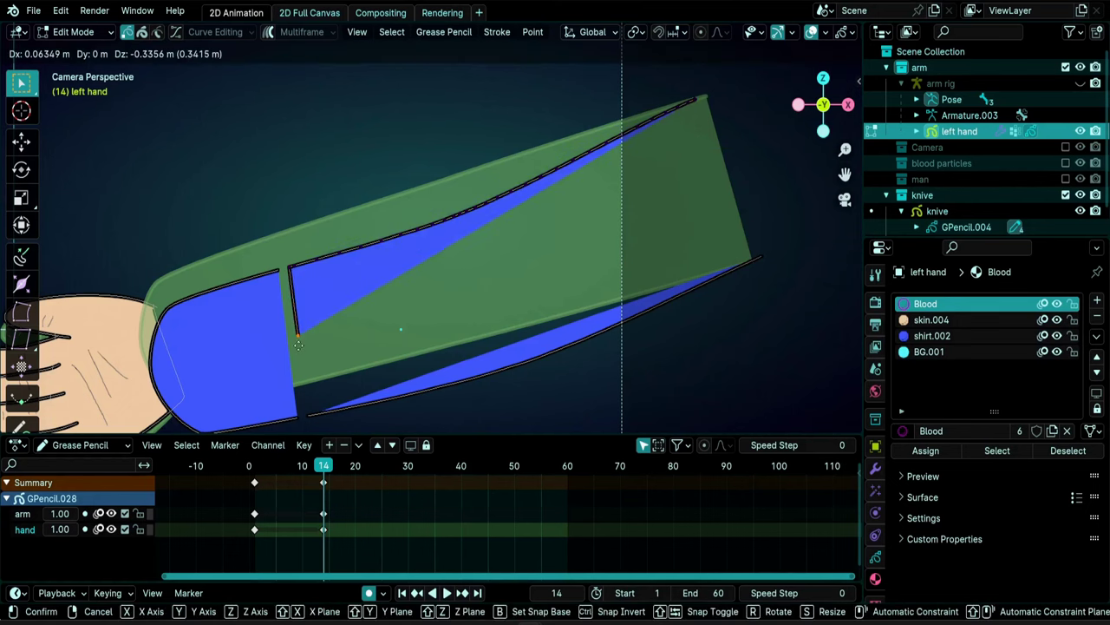
click(298, 345)
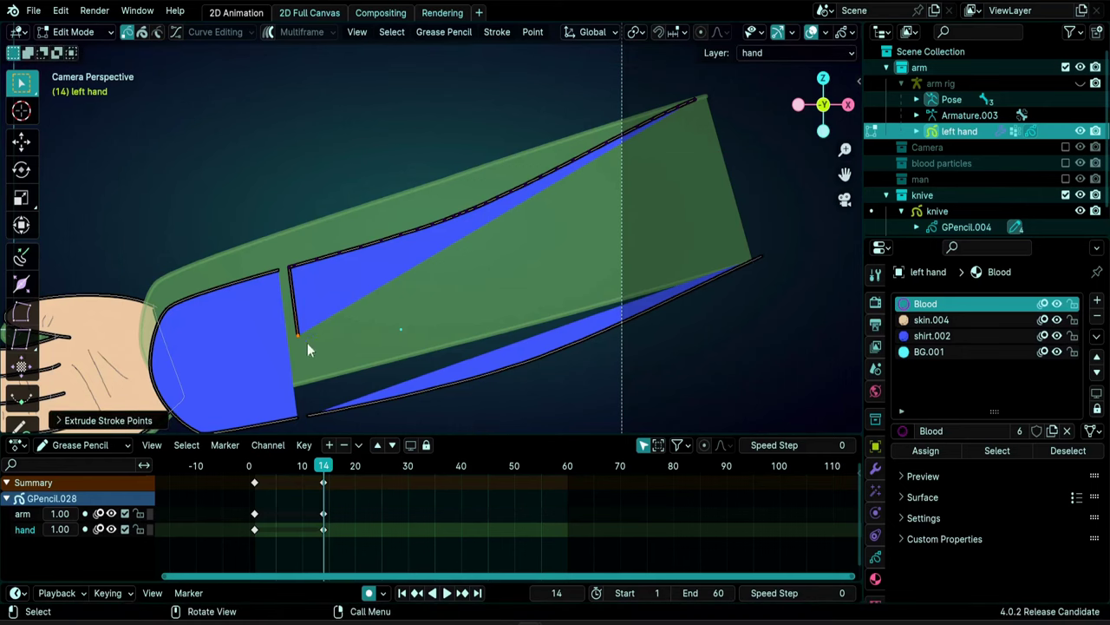
shift+click(473, 377)
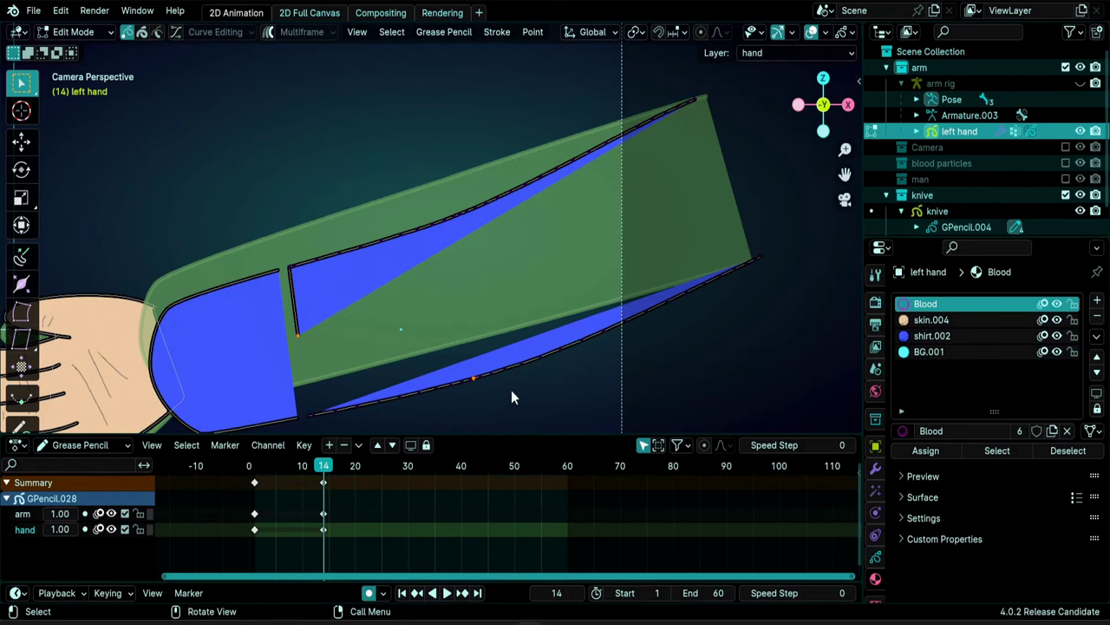
key(ctrl+j)
Subdivide the upper-arm piece's new cut edge between its two corners with 3 cuts
scroll(332, 380, up, 2)
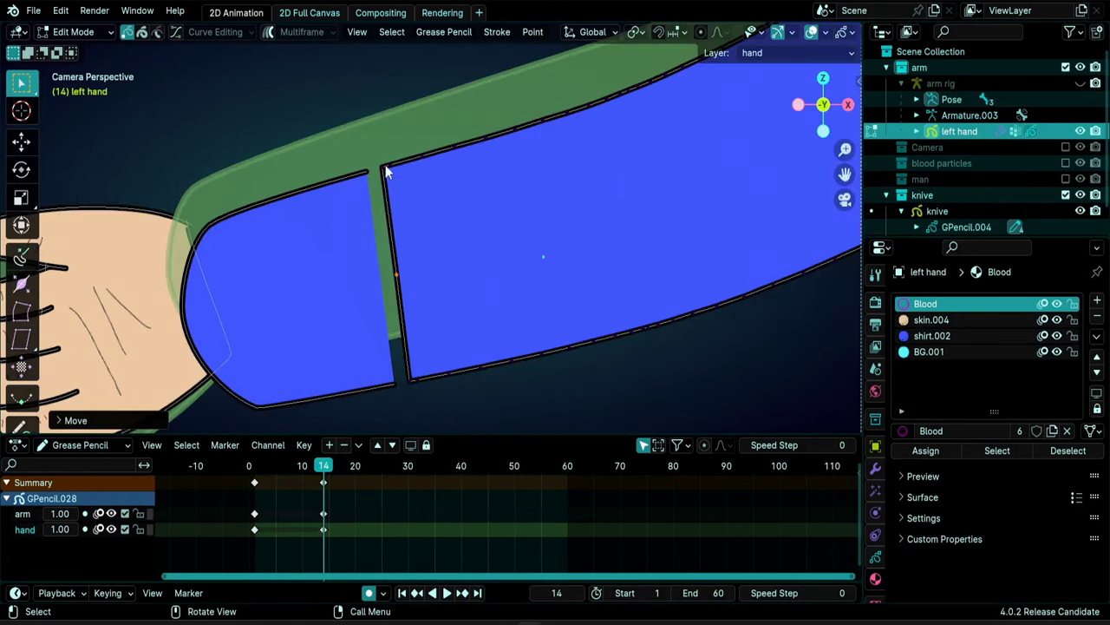
shift+click(407, 380)
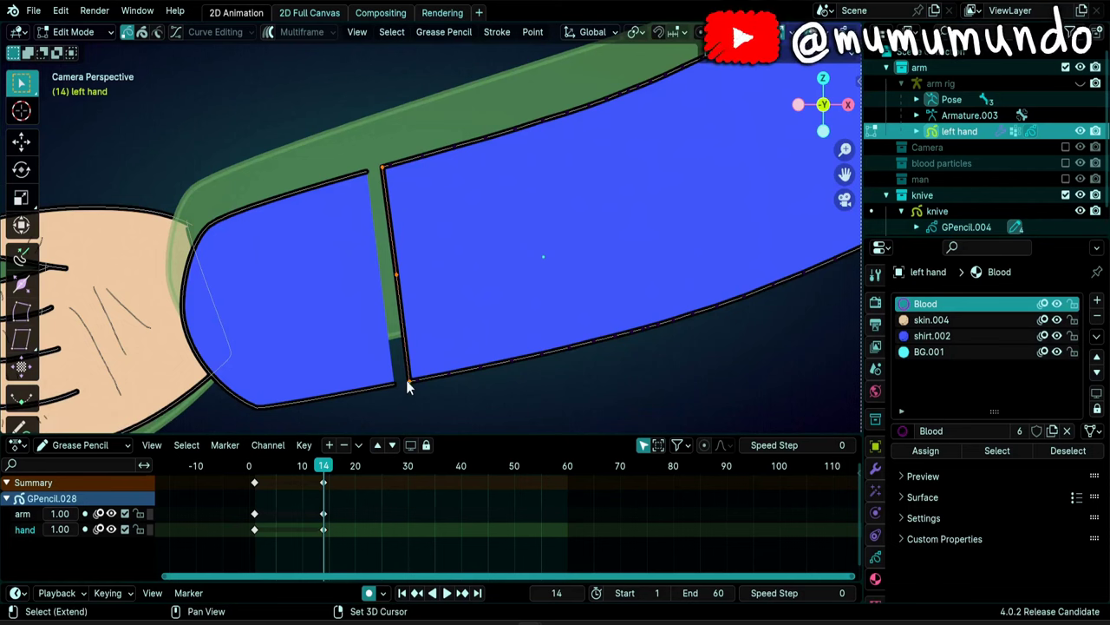
right_click(522, 175)
click(522, 178)
click(99, 420)
drag(194, 295, 225, 295)
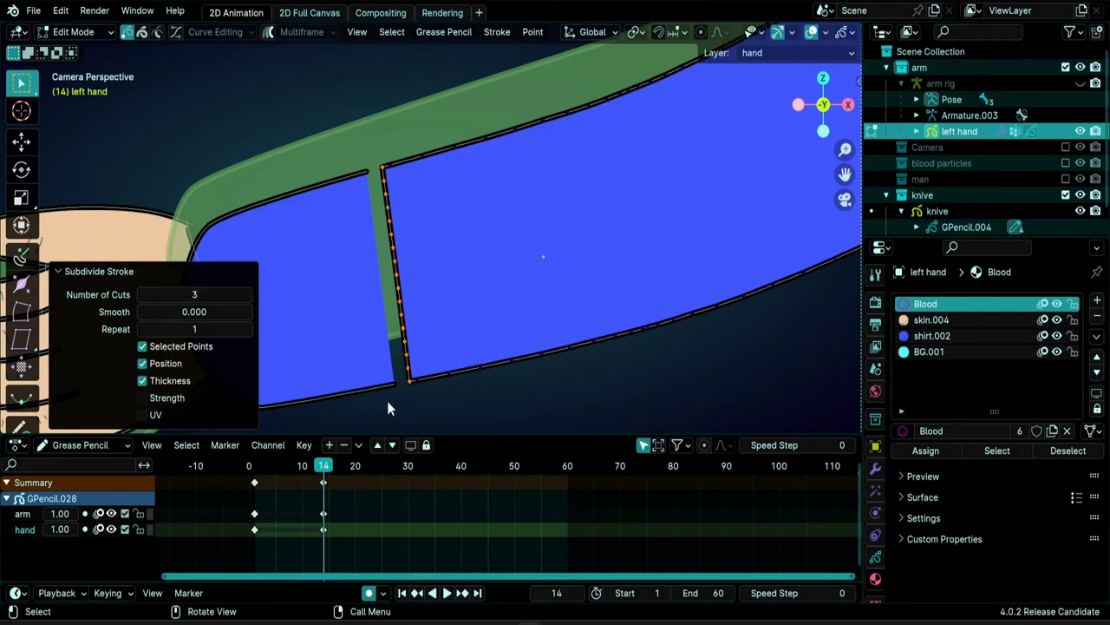
click(99, 270)
Close the open outline of the hand-side sleeve piece by making its stroke cyclic
click(299, 191)
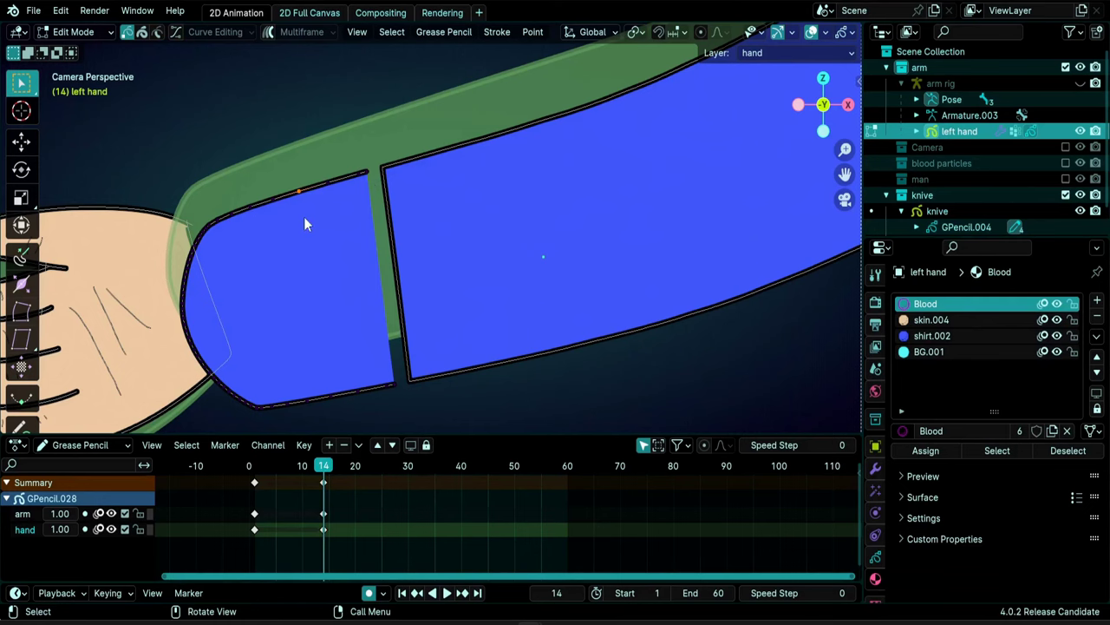
key(alt+c)
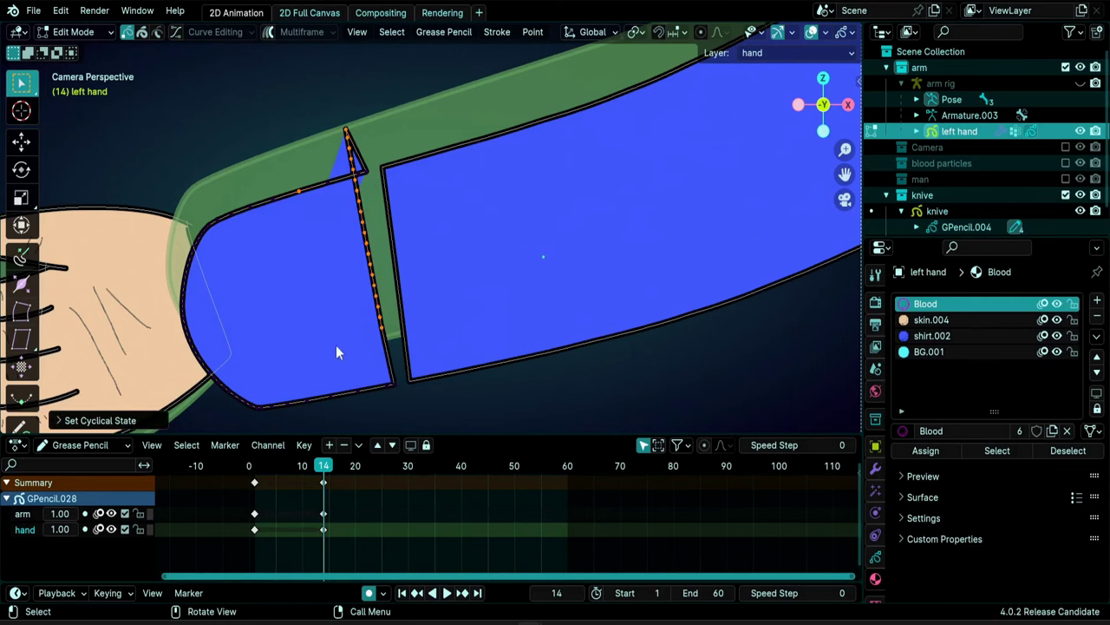
scroll(377, 363, up, 3)
mouse_move(347, 263)
ctrl+middle_down()
mouse_move(337, 285)
mouse_move(395, 139)
ctrl+middle_up()
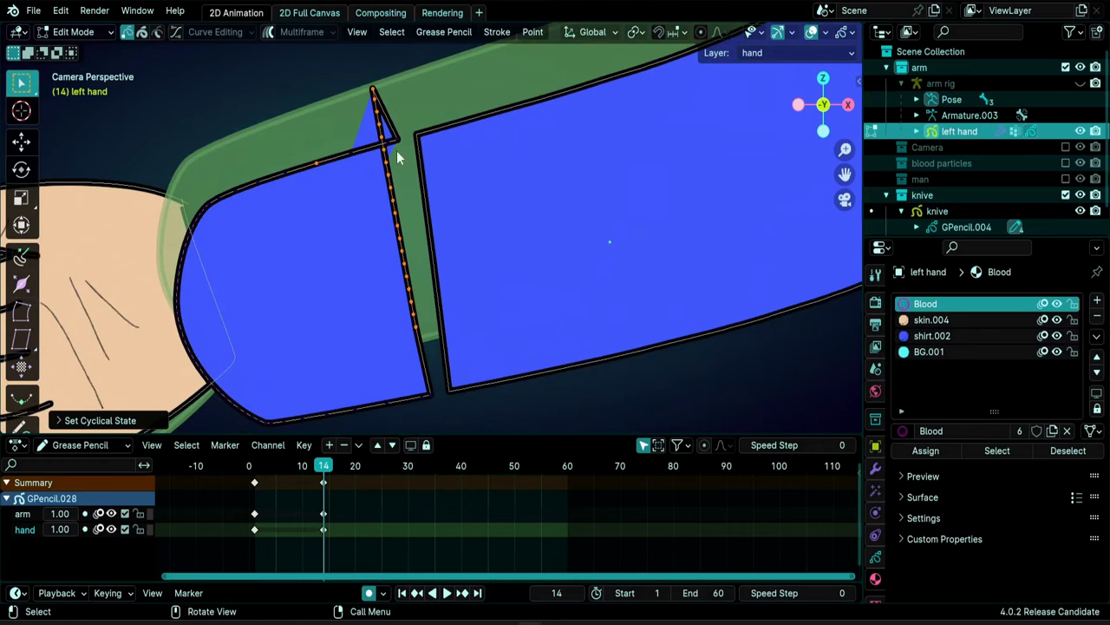
Unhide the arm rig and set its armature to Rest Position
click(970, 81)
click(1081, 83)
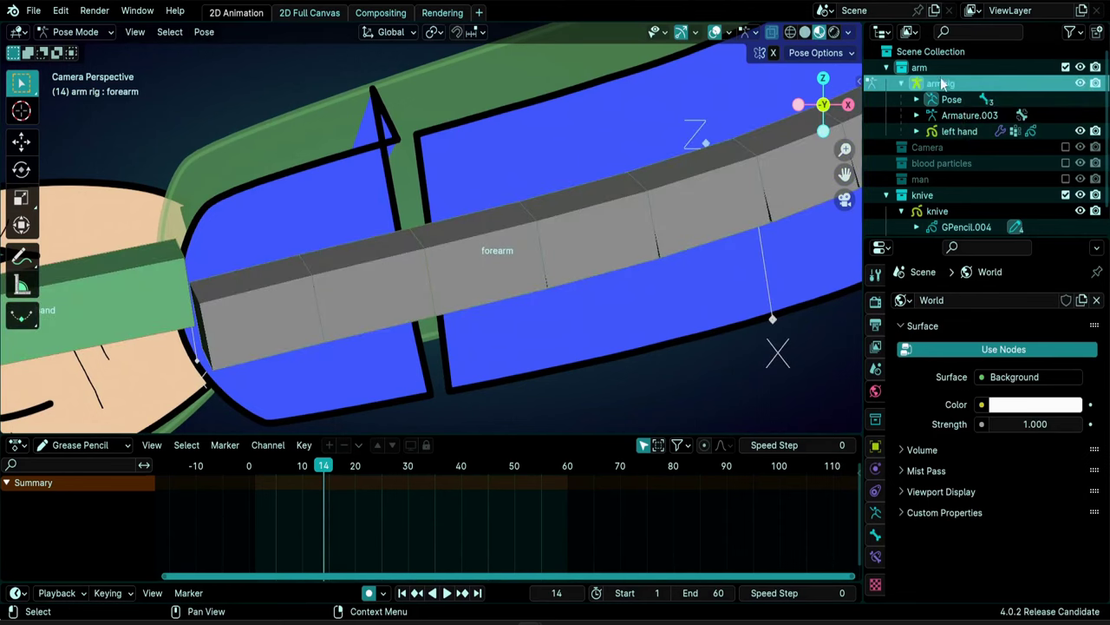
click(877, 514)
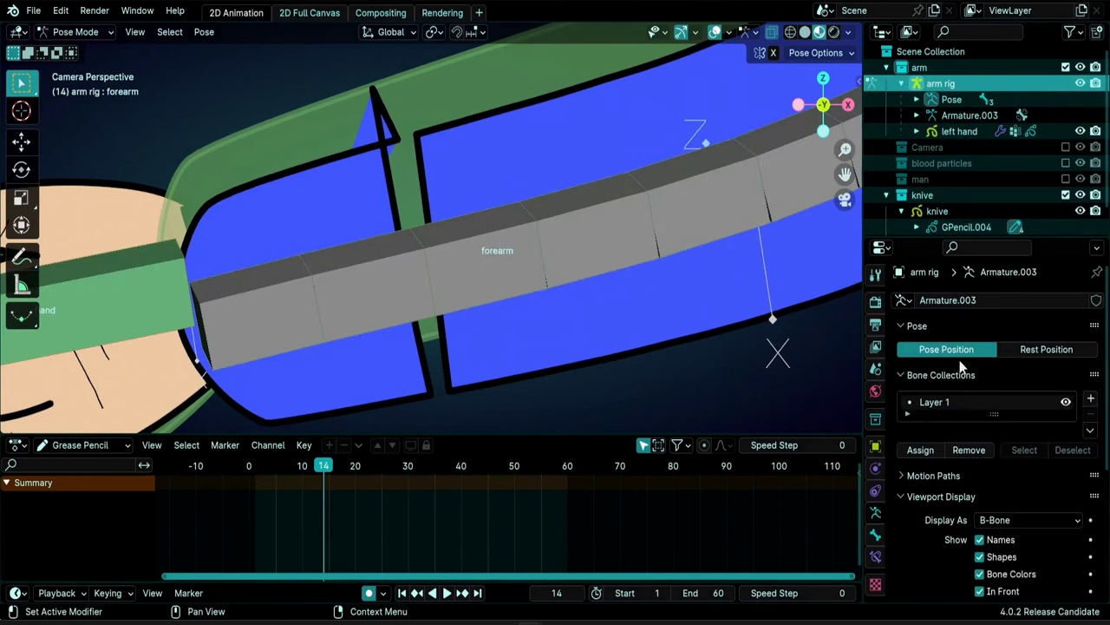
click(1062, 353)
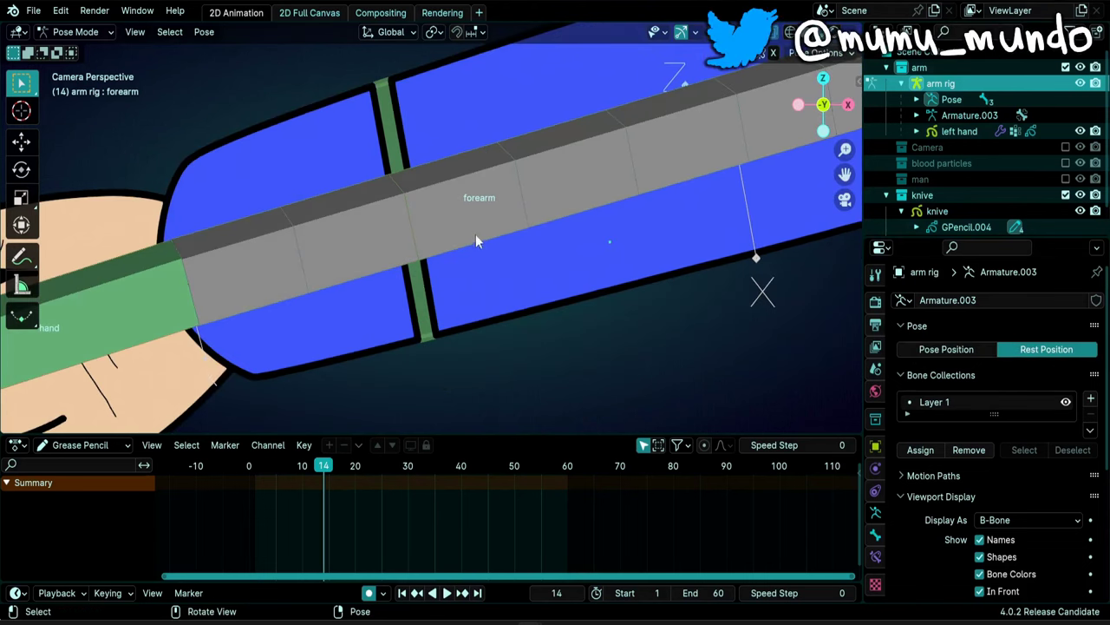
Hide the arm rig again and return the left hand object to Edit Mode
click(1080, 83)
click(959, 131)
key(Tab)
scroll(476, 364, down, 3)
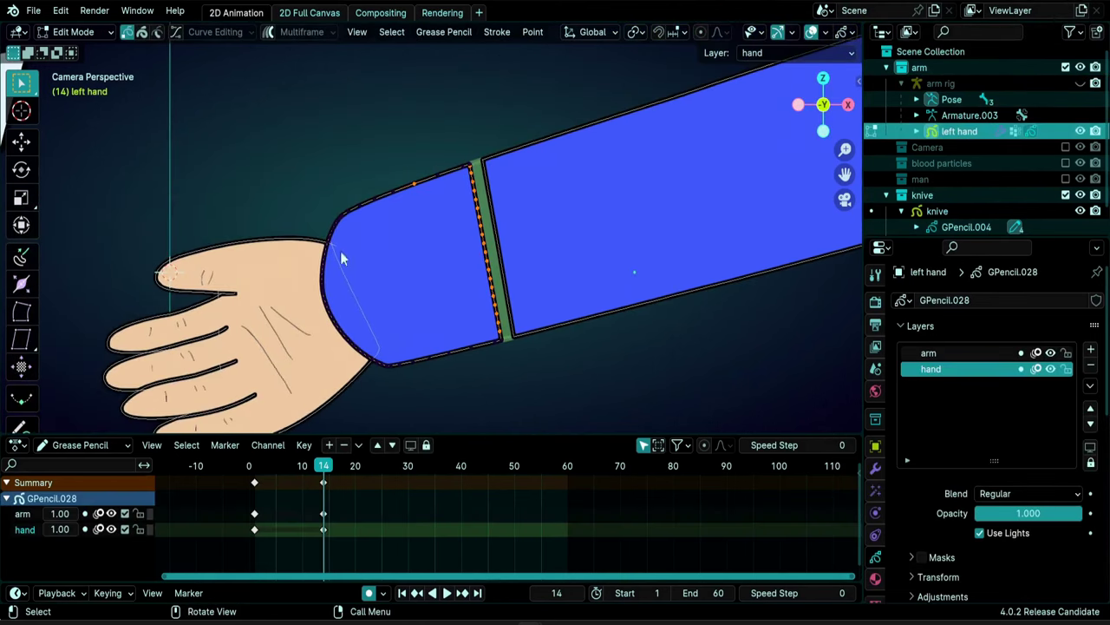
On the arm layer, copy the whole outline of the hand-side sleeve piece and remove the original with Dissolve
click(22, 514)
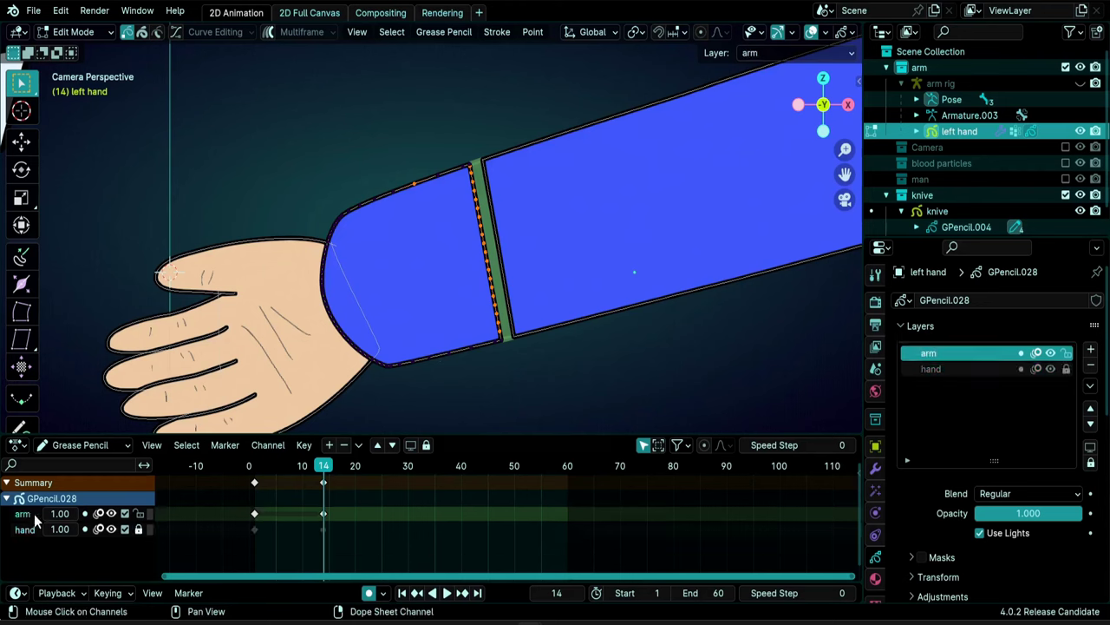
click(33, 529)
click(33, 514)
click(33, 530)
click(33, 514)
click(464, 170)
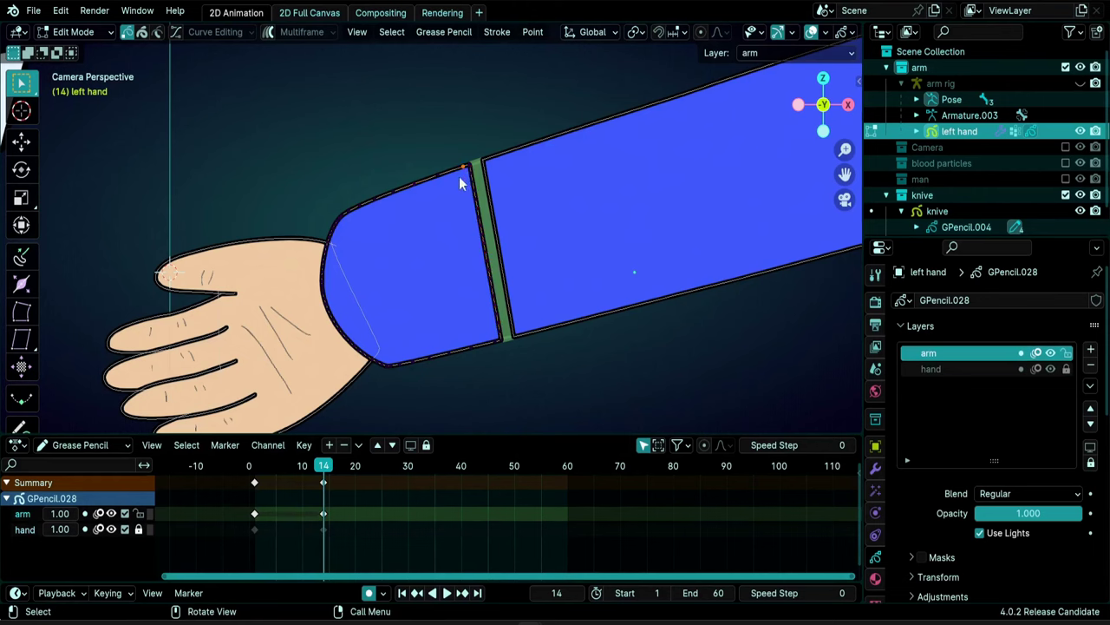
key(ctrl+l)
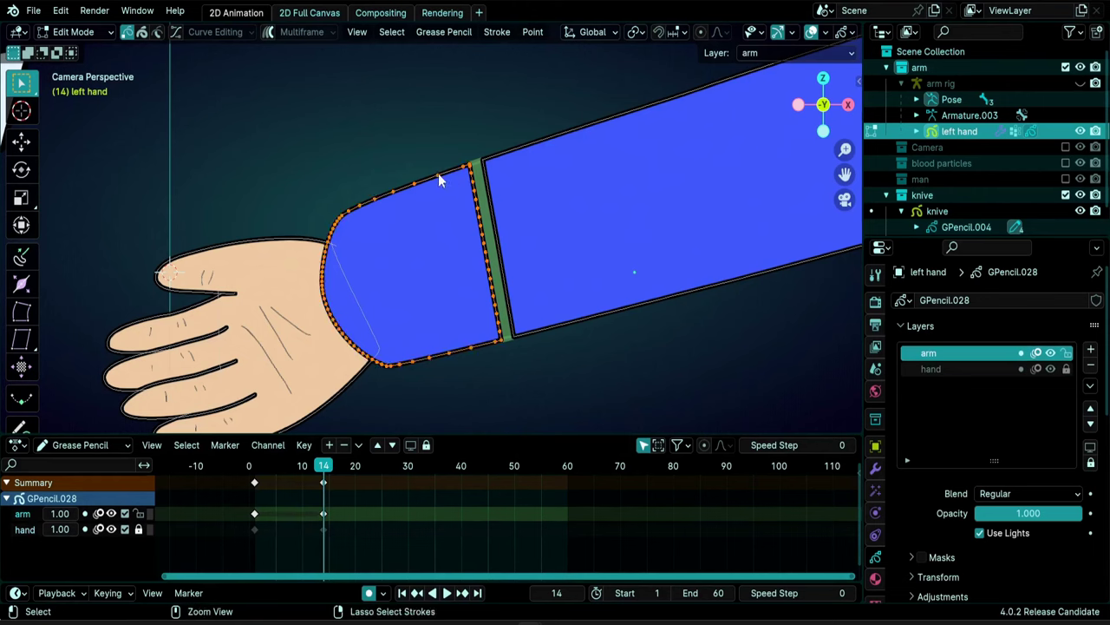
key(x)
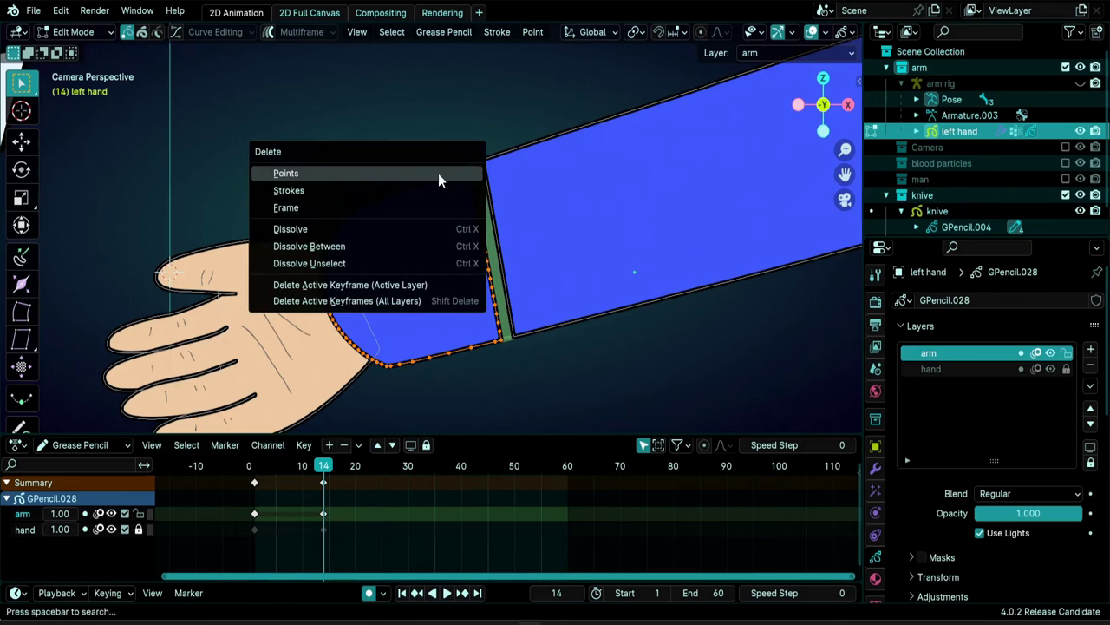
key(d)
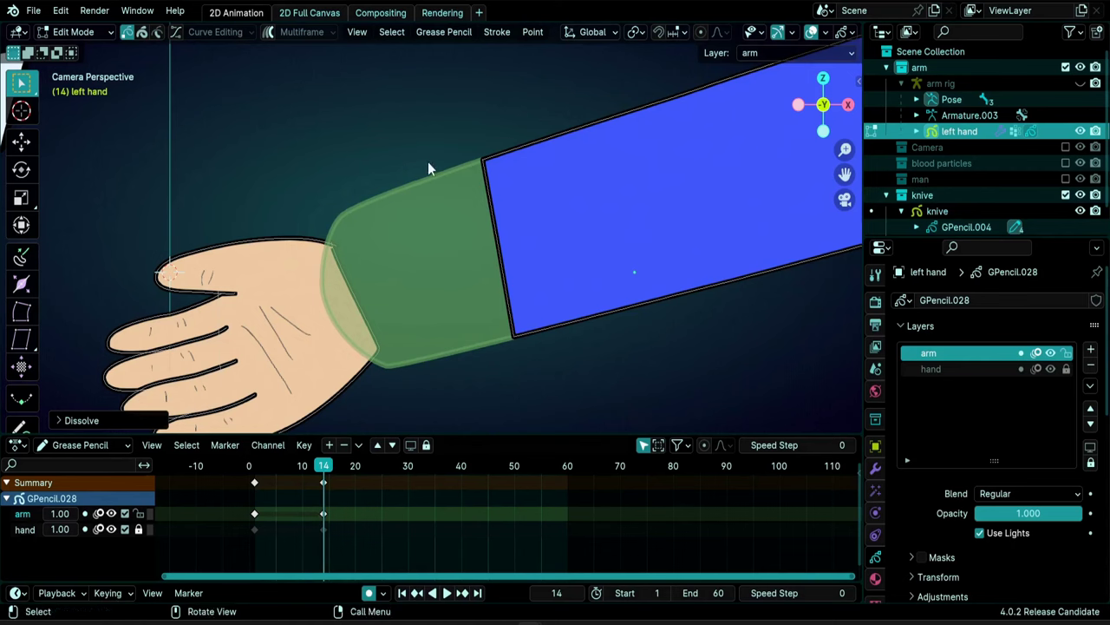
Make the hand layer active and paste the copied sleeve piece into it
key(y)
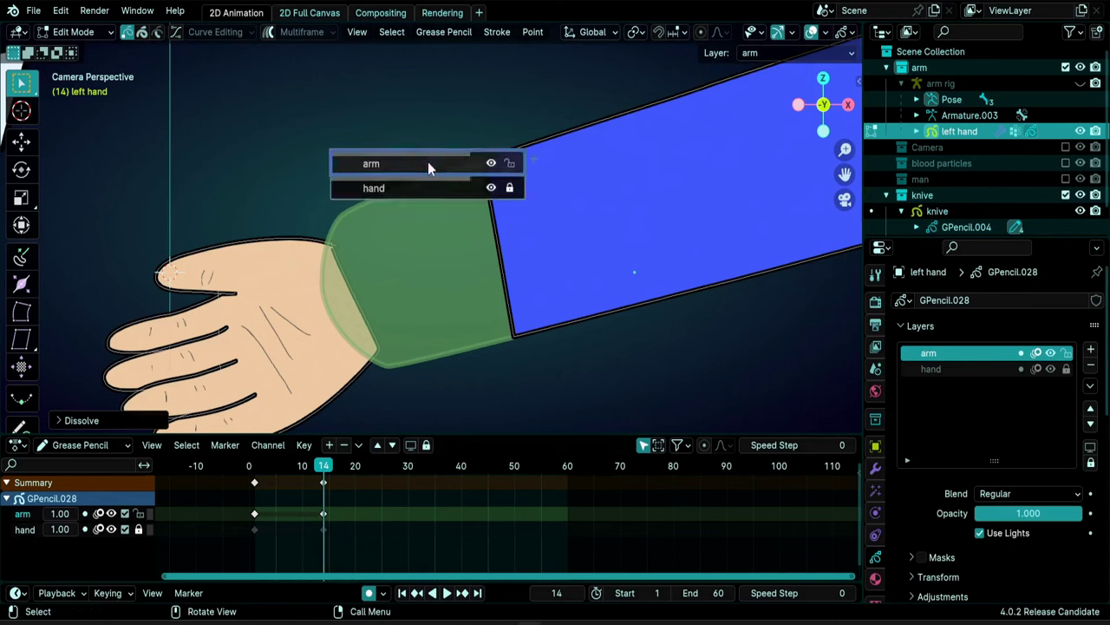
click(423, 189)
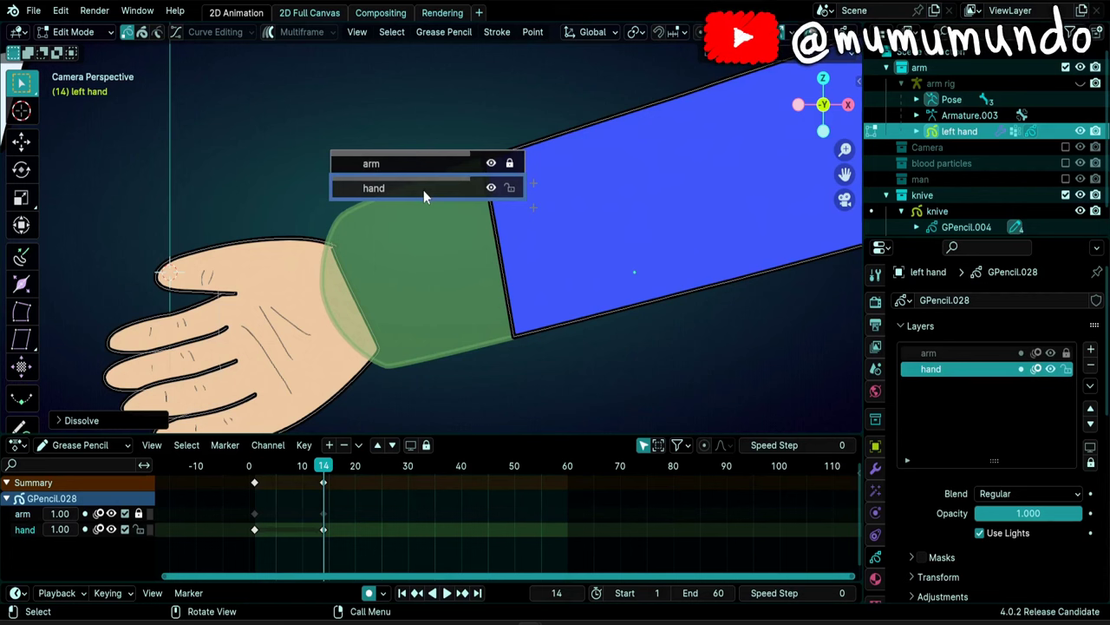
click(430, 191)
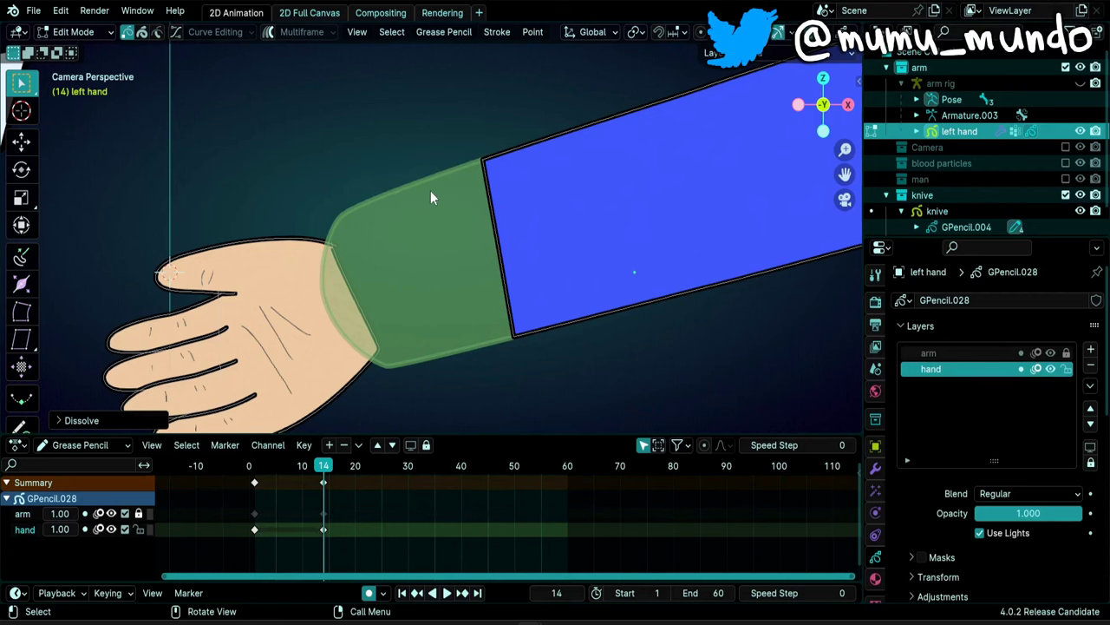
key(ctrl+v)
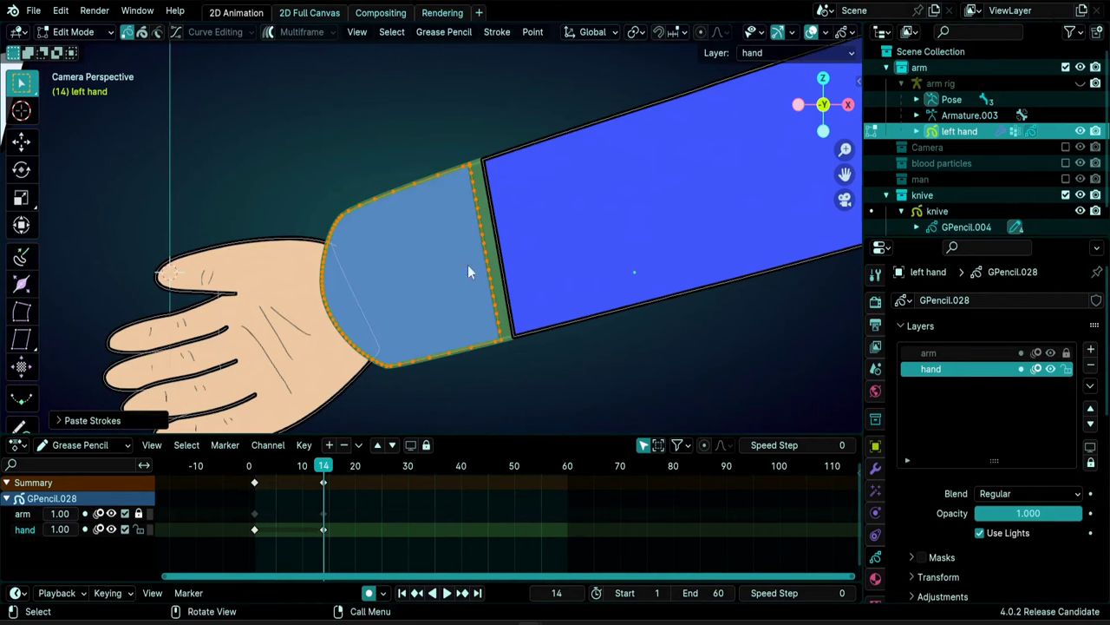
Hide and show the arm and hand layers in turn to check which layer holds each sleeve piece
click(111, 514)
click(112, 513)
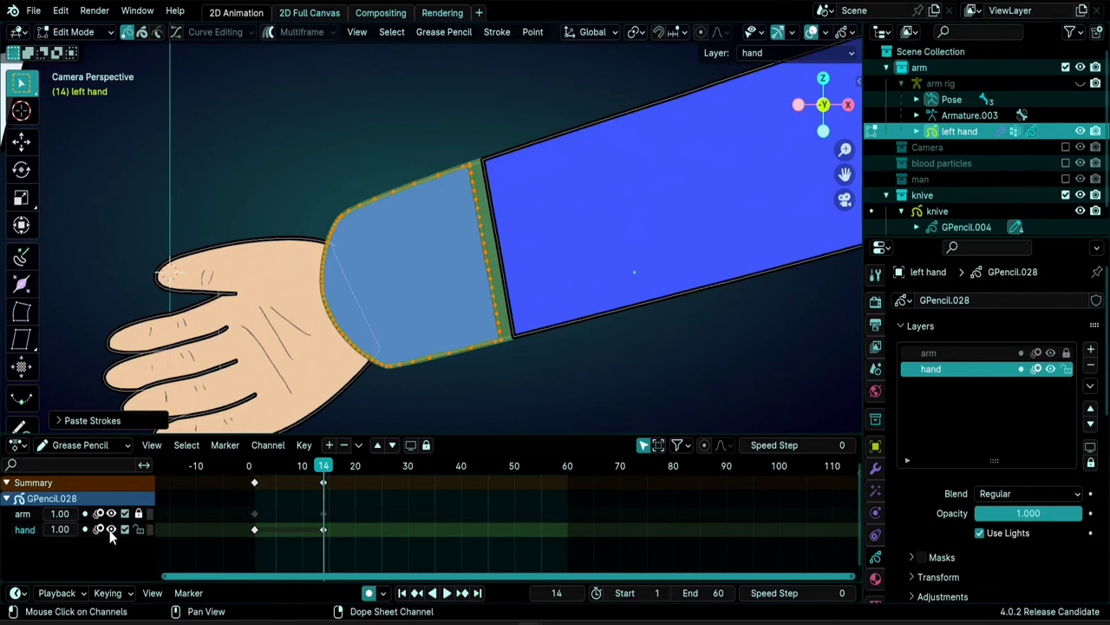
click(111, 529)
click(111, 529)
click(111, 529)
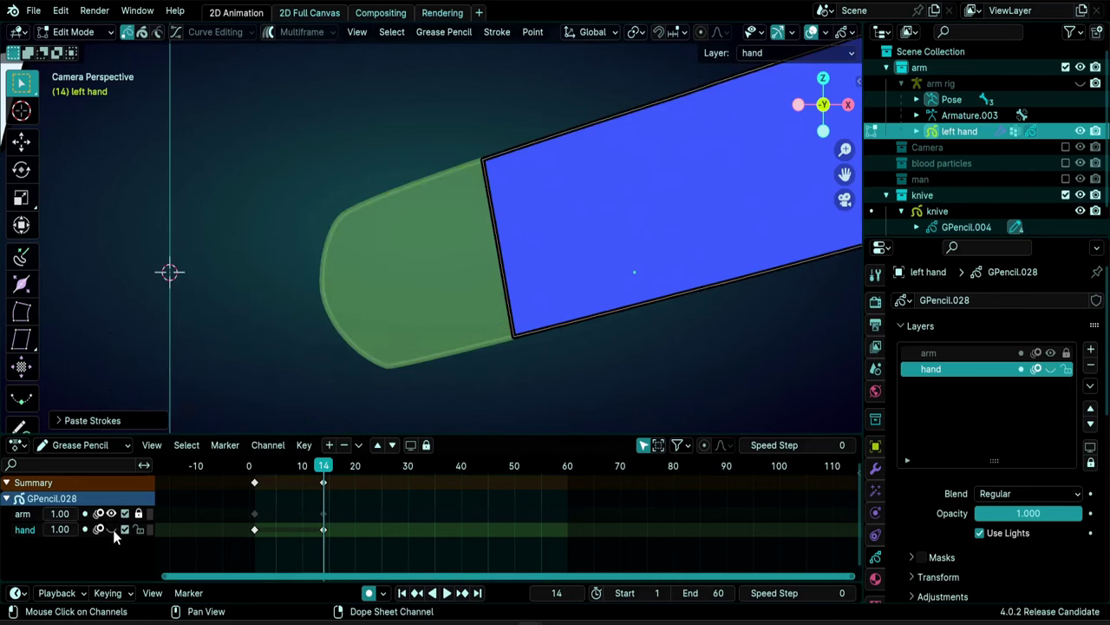
click(111, 529)
Turn off the Grease Pencil onion skin ghosts in the viewport
scroll(755, 32, down, 3)
click(755, 32)
click(664, 79)
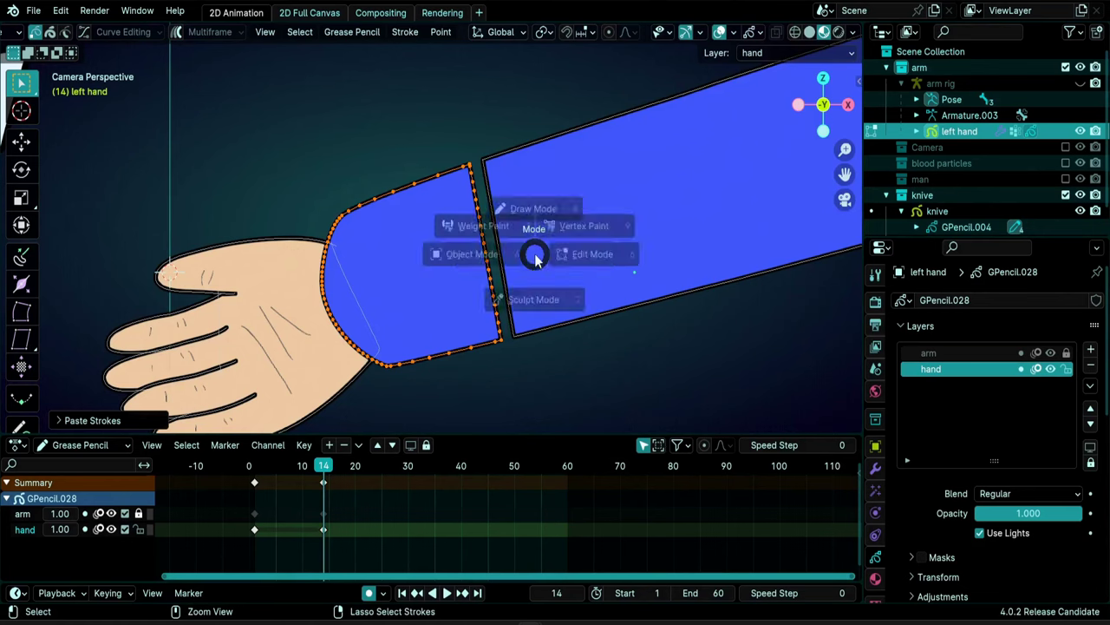
Switch the left hand object to Sculpt Mode and disable the stroke Selection Mask
key(ctrl+Tab)
click(531, 345)
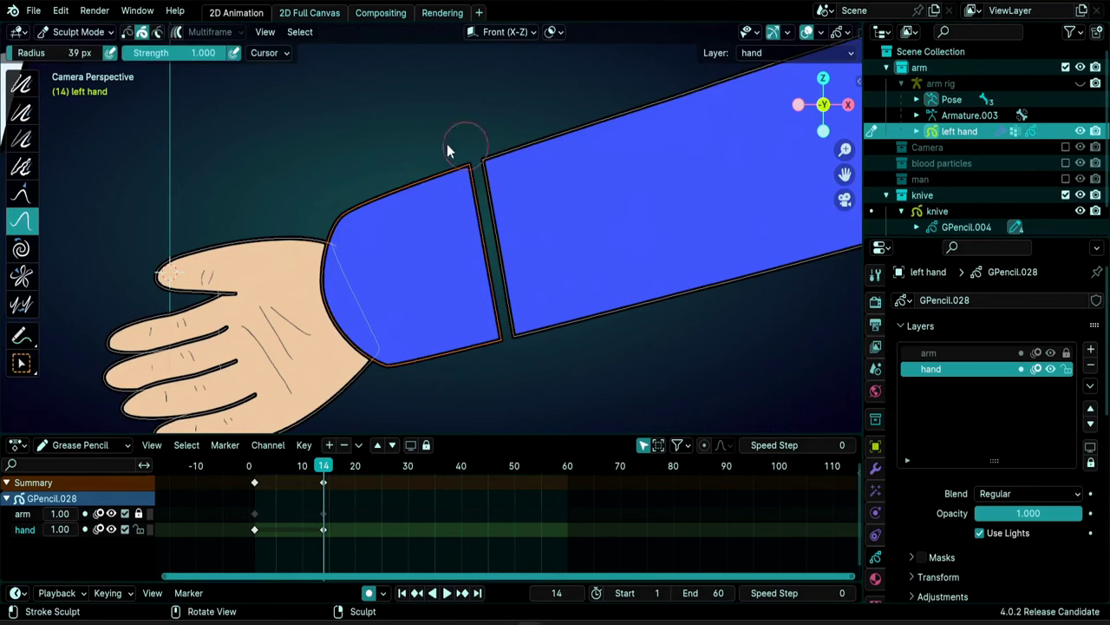
scroll(149, 40, down, 3)
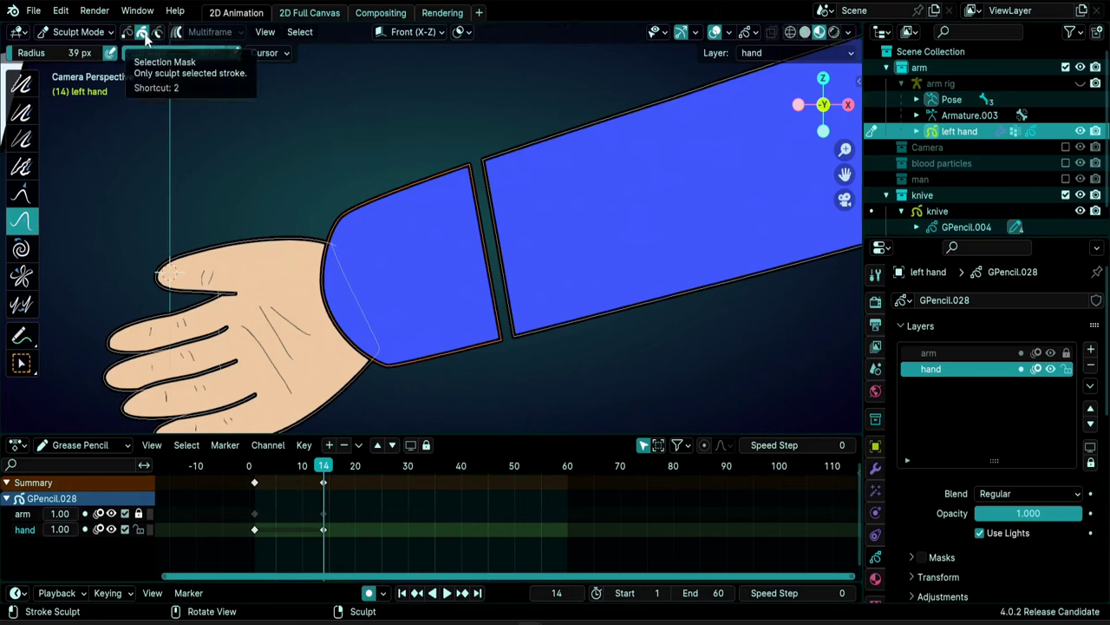
click(146, 38)
Make the arm layer active and smooth the corners of the upper-arm piece's cut edge
key(y)
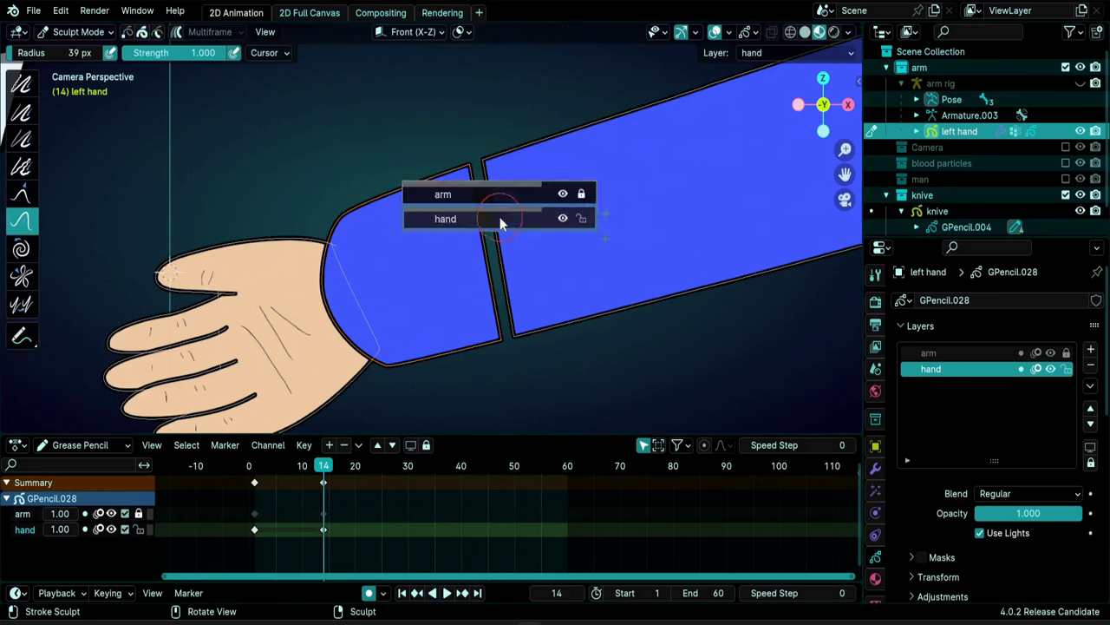
click(495, 194)
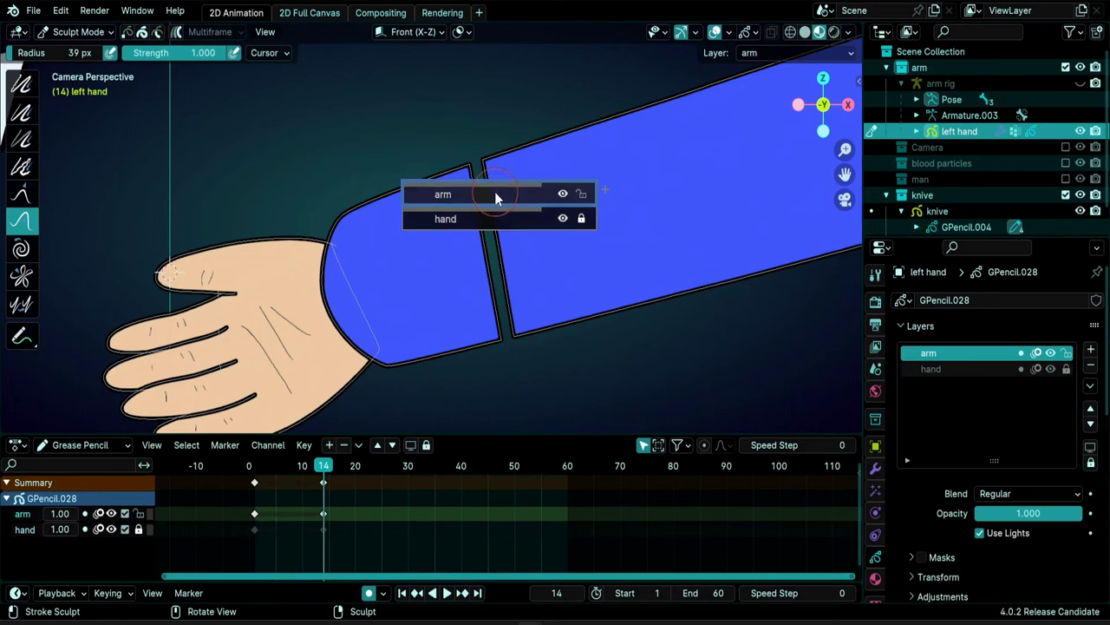
key(y)
click(490, 205)
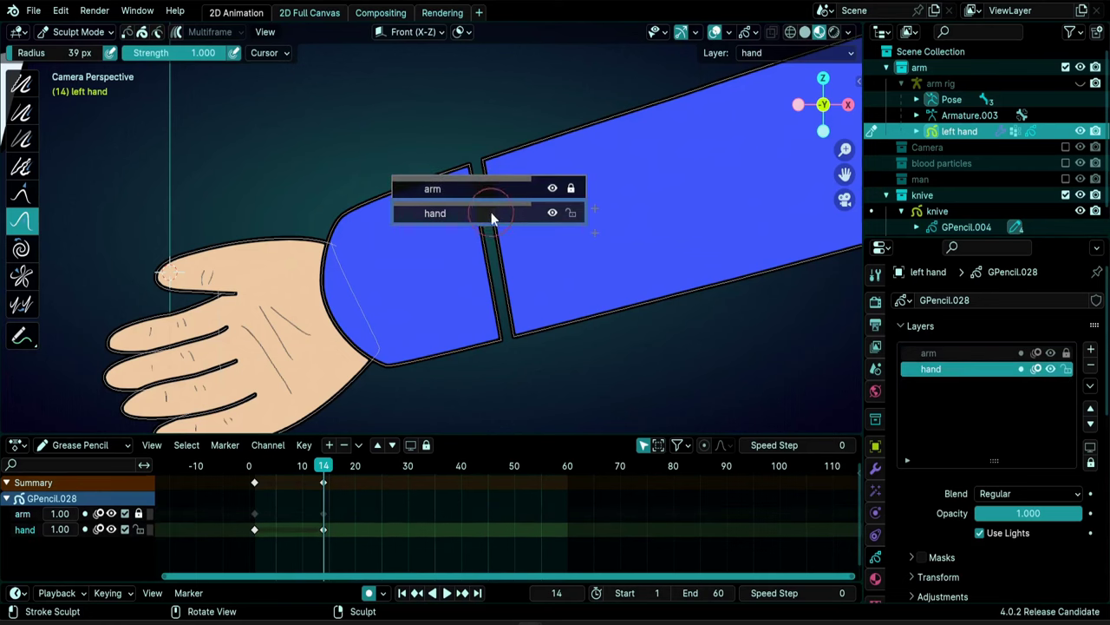
click(519, 191)
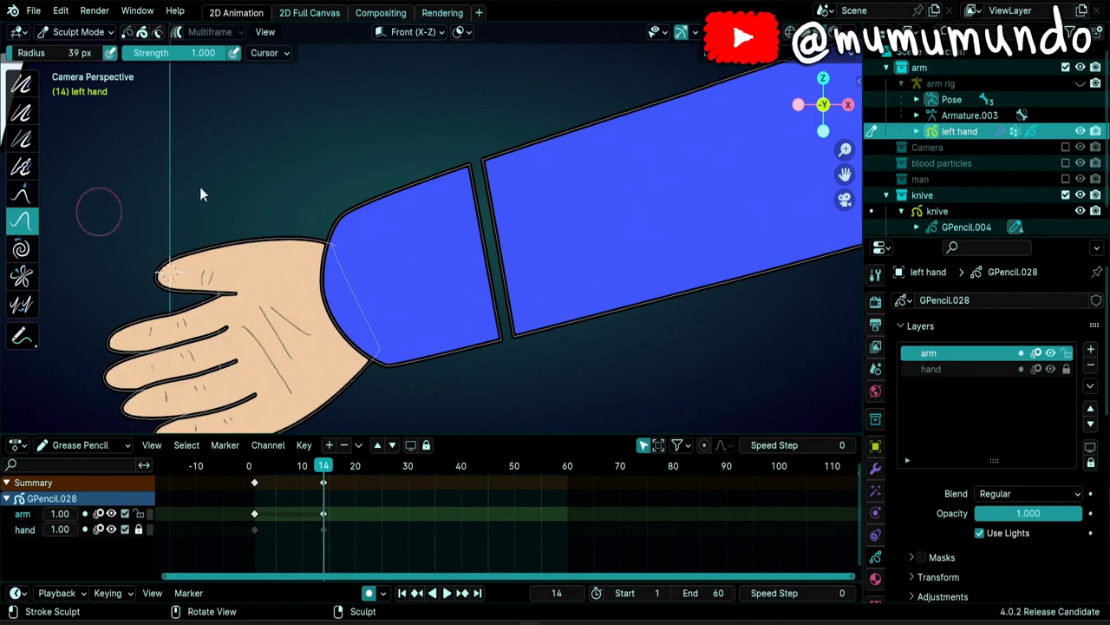
key(shift)
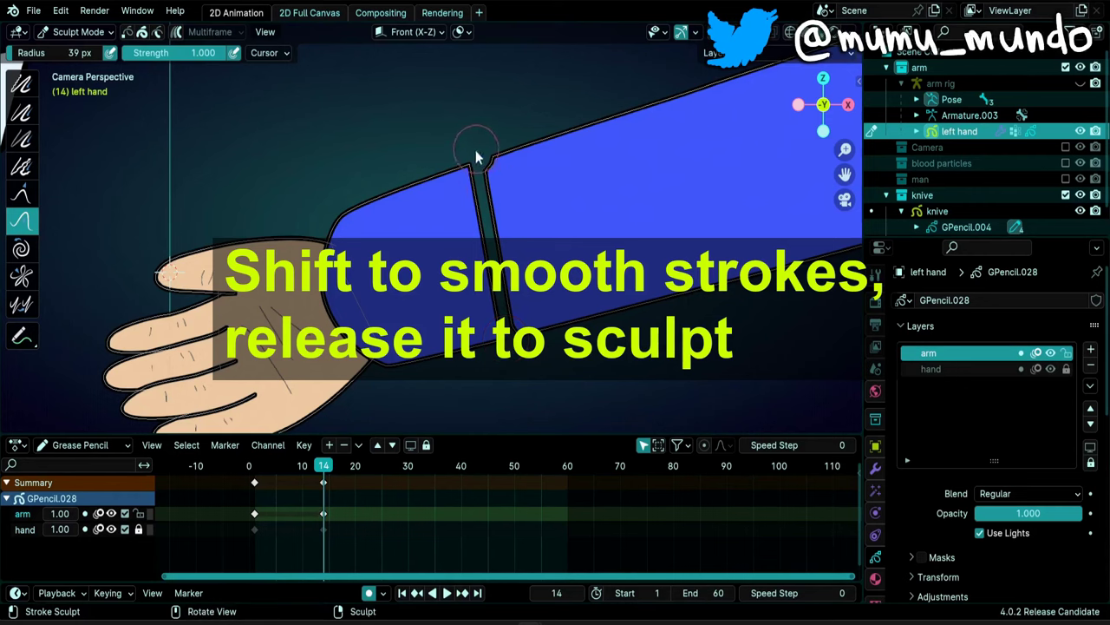
mouse_move(488, 168)
mouse_down()
mouse_move(505, 169)
mouse_move(486, 174)
mouse_up()
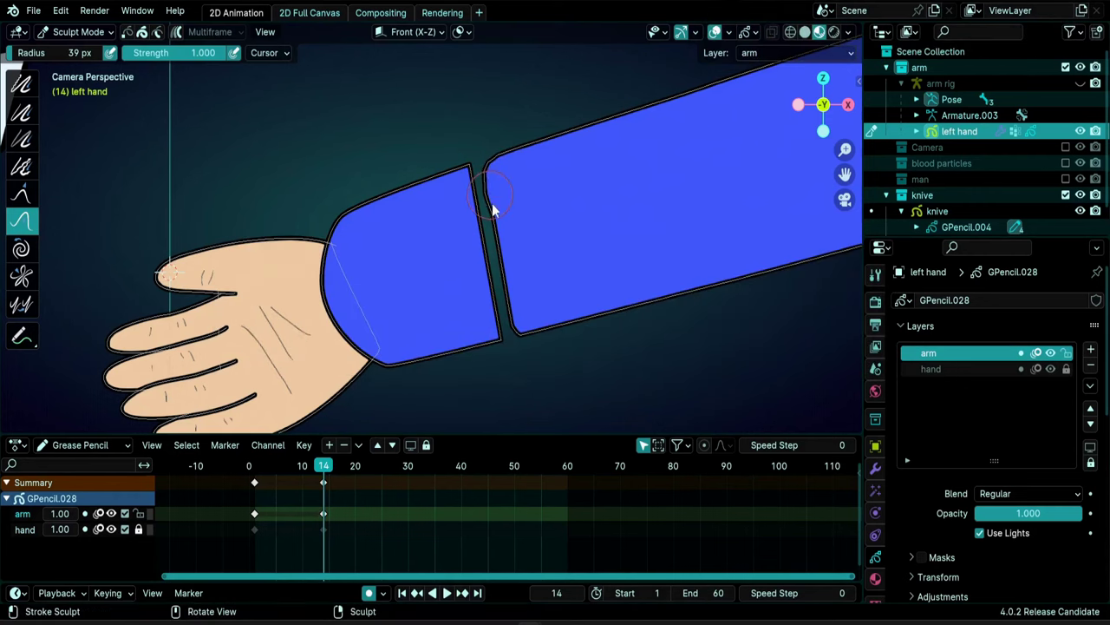
Enlarge the sculpt brush radius to 81 px and shape the upper-arm piece's cut edge into an uneven line with rounded corners
key(f)
click(542, 271)
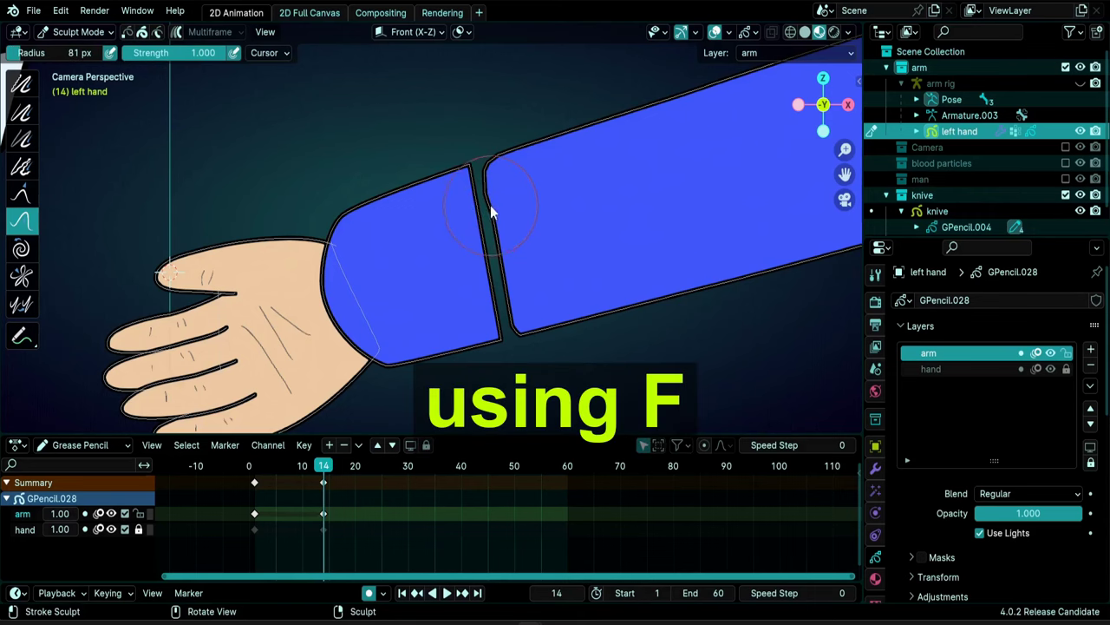
drag(501, 229, 511, 293)
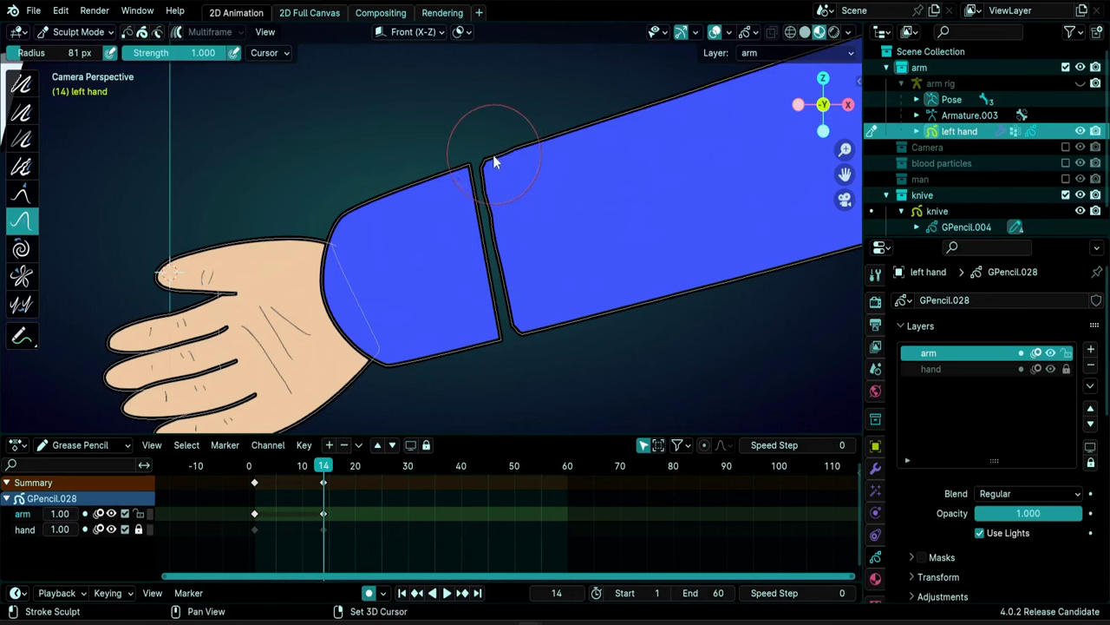
drag(508, 168, 482, 183)
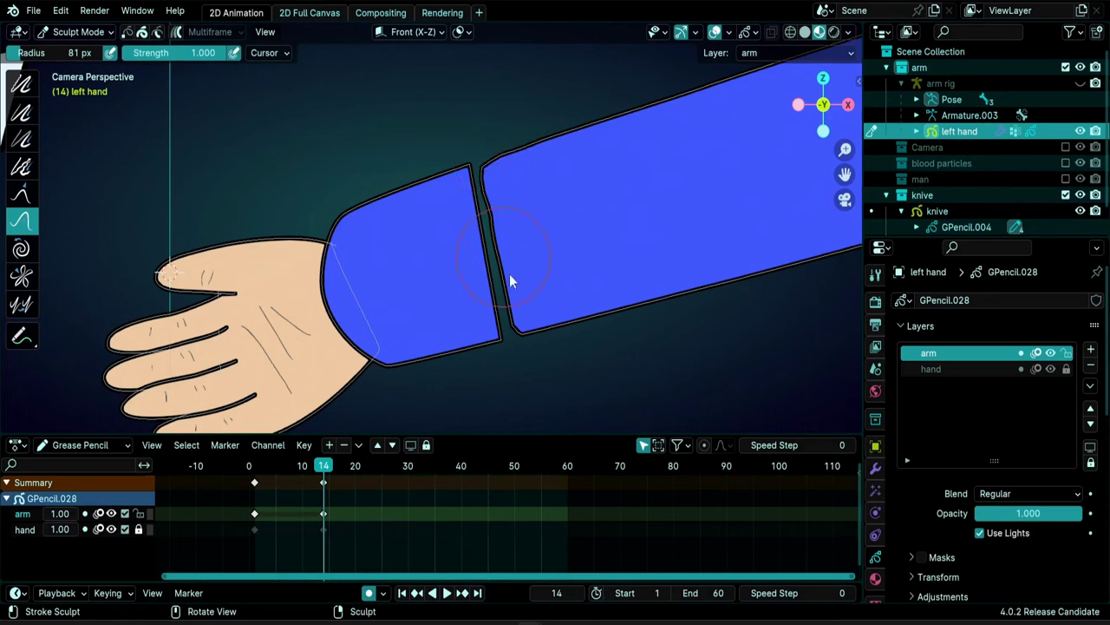
drag(519, 341, 518, 346)
Make the hand layer active and sculpt the hand-side sleeve piece's cut edge with softly rounded corners
key(y)
click(545, 222)
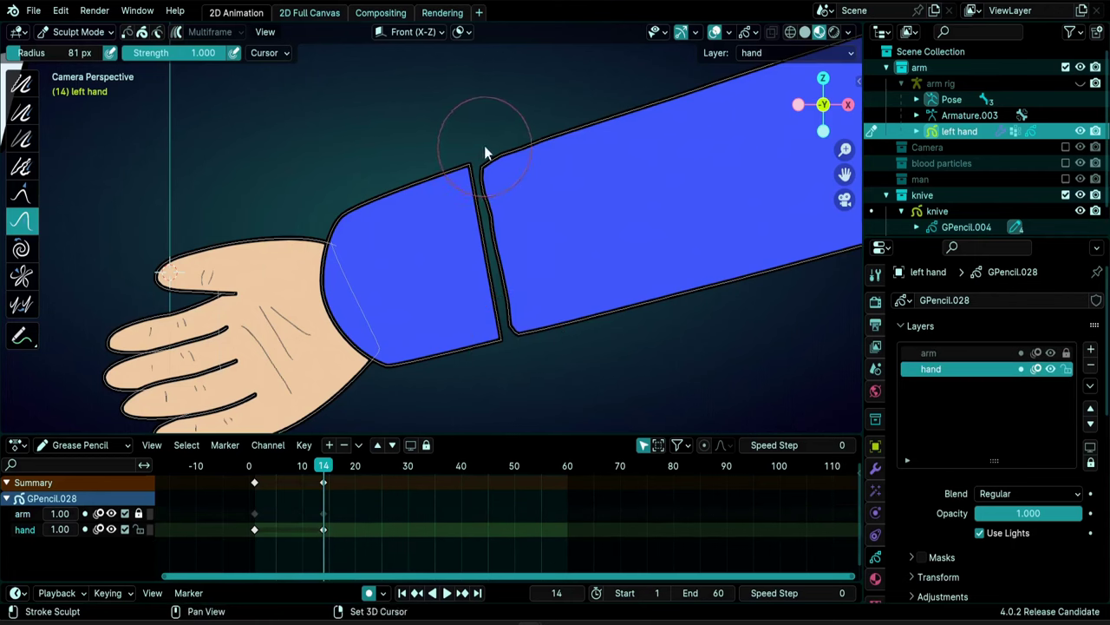
drag(485, 144, 471, 168)
drag(516, 355, 511, 347)
drag(478, 214, 507, 339)
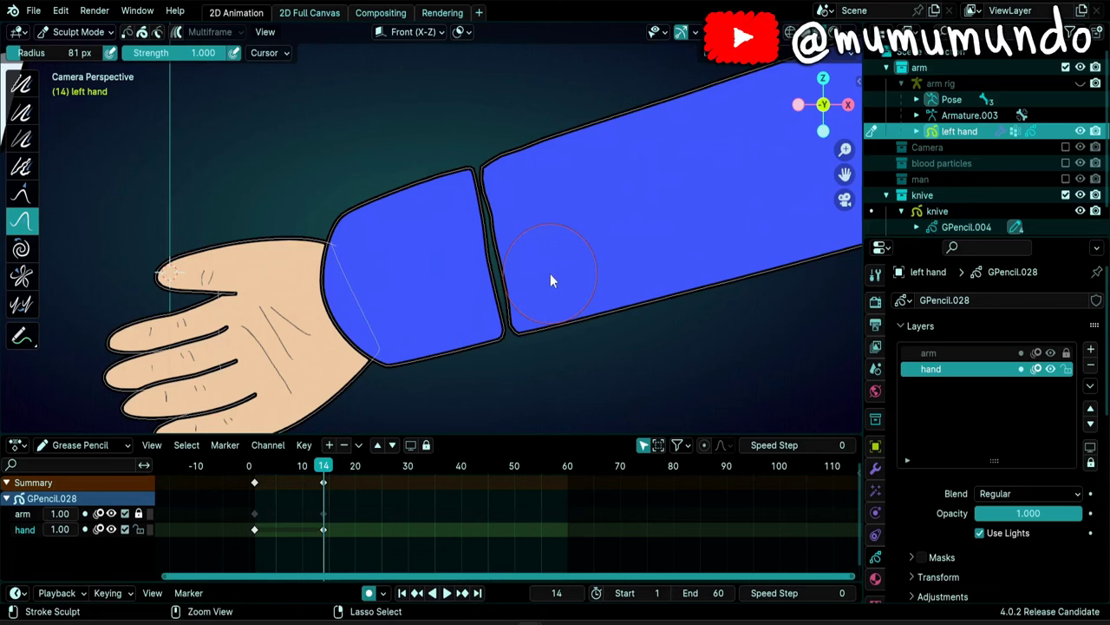
Switch the left hand object to Draw Mode and open the Surface settings of the Blood material
key(ctrl+Tab)
click(547, 194)
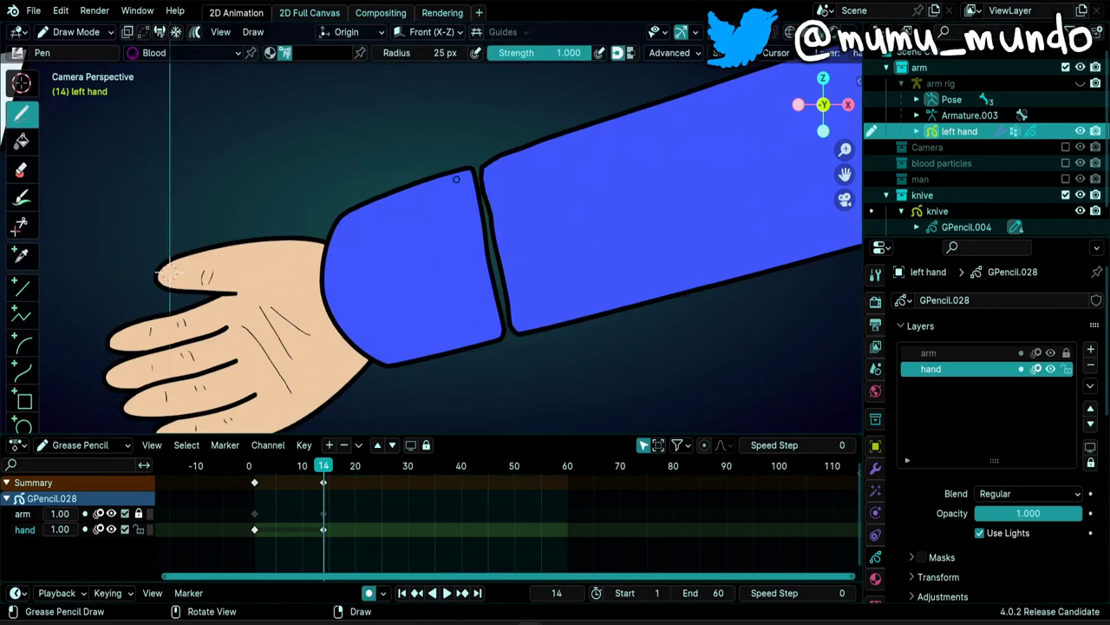
click(876, 578)
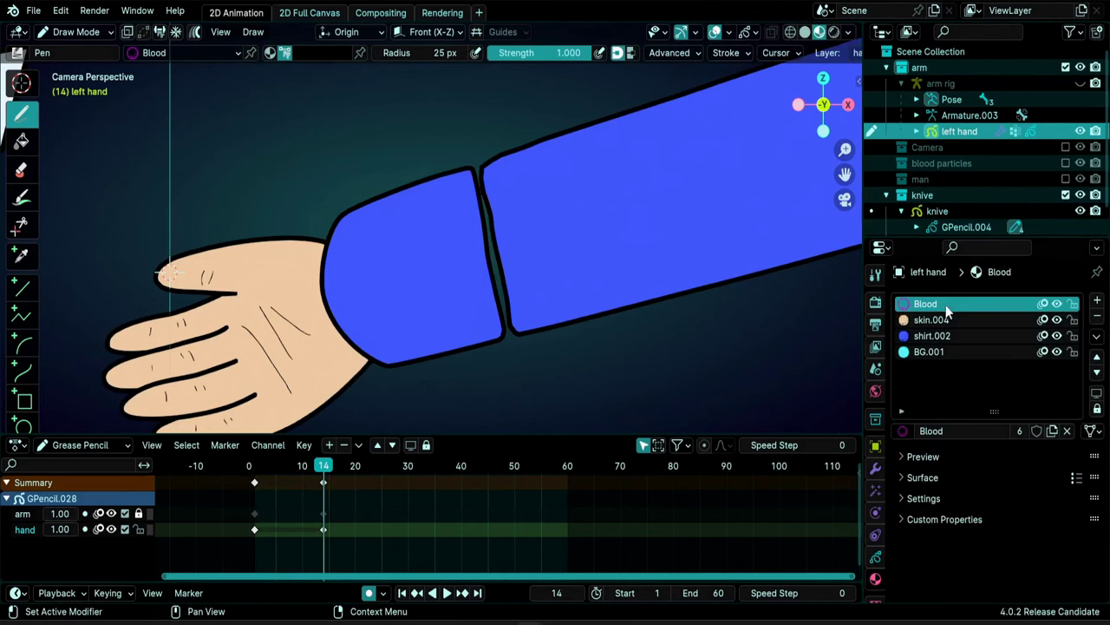
scroll(946, 302, down, 4)
click(923, 351)
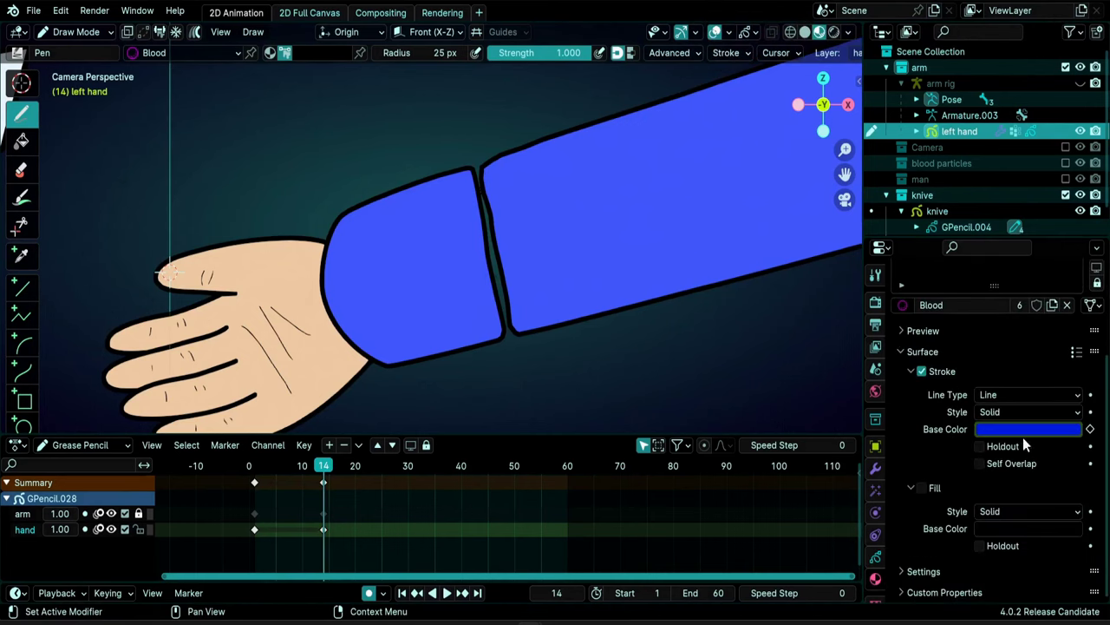
Step, play and scrub through the timeline to examine the Blood material's animated stroke Base Color, and return to frame 14
key(Right)
key(Right)
key(Right)
key(Right)
key(Left)
key(Left)
key(Left)
key(Left)
key(Left)
click(1091, 428)
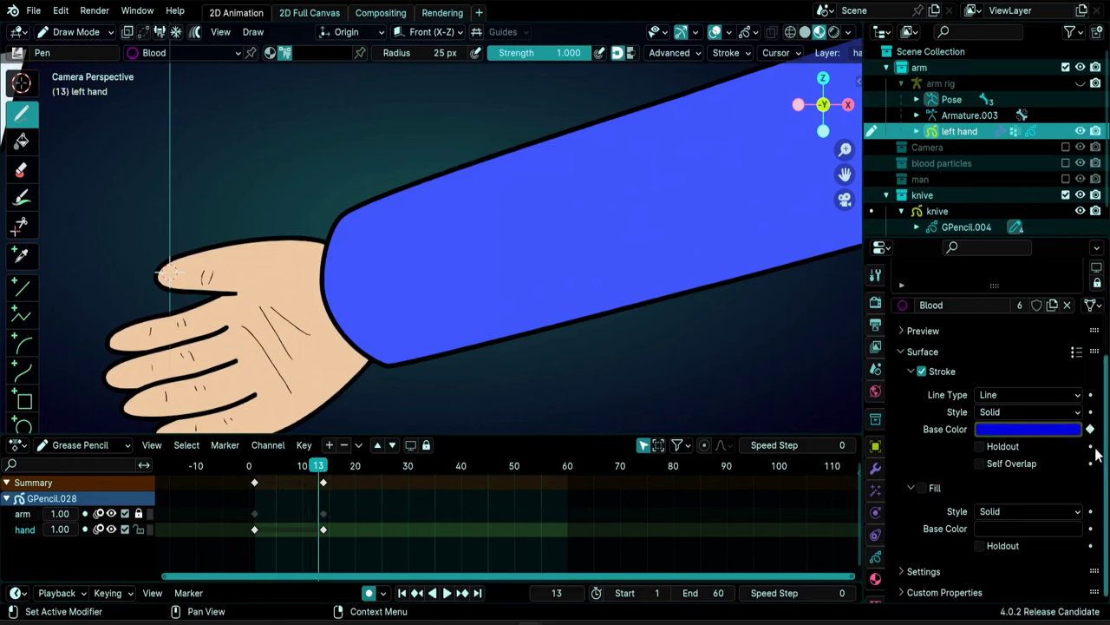
key(space)
drag(399, 471, 434, 469)
key(space)
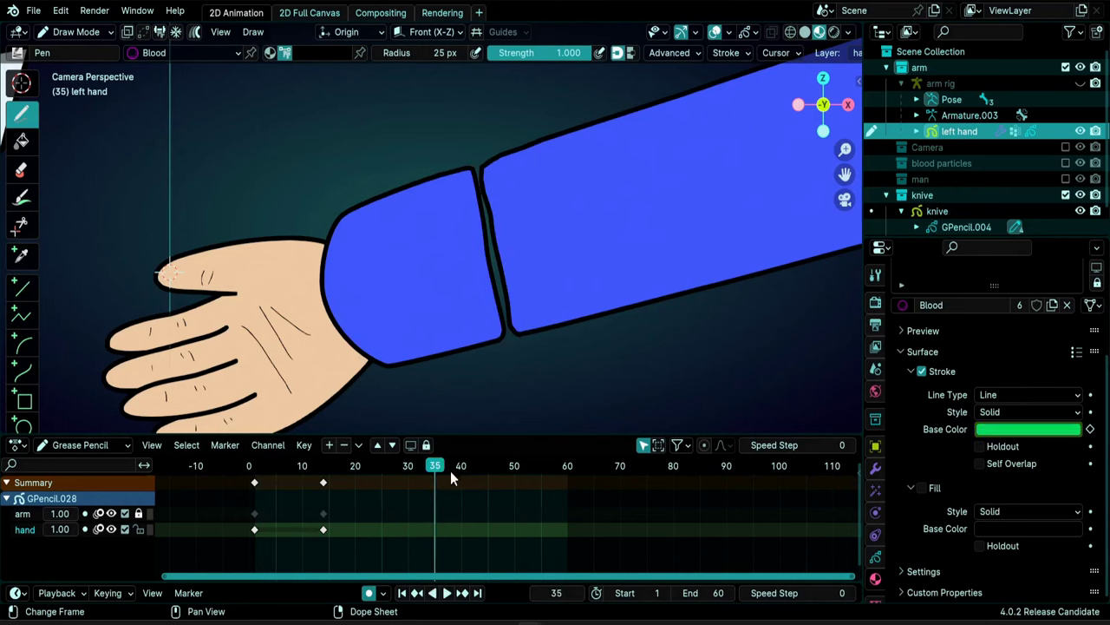
key(space)
mouse_move(328, 476)
mouse_down()
mouse_move(297, 479)
mouse_move(322, 486)
mouse_up()
Choose the Ink Pen Rough brush, pin the Blood material to it, and set it to draw with the material's color
click(42, 53)
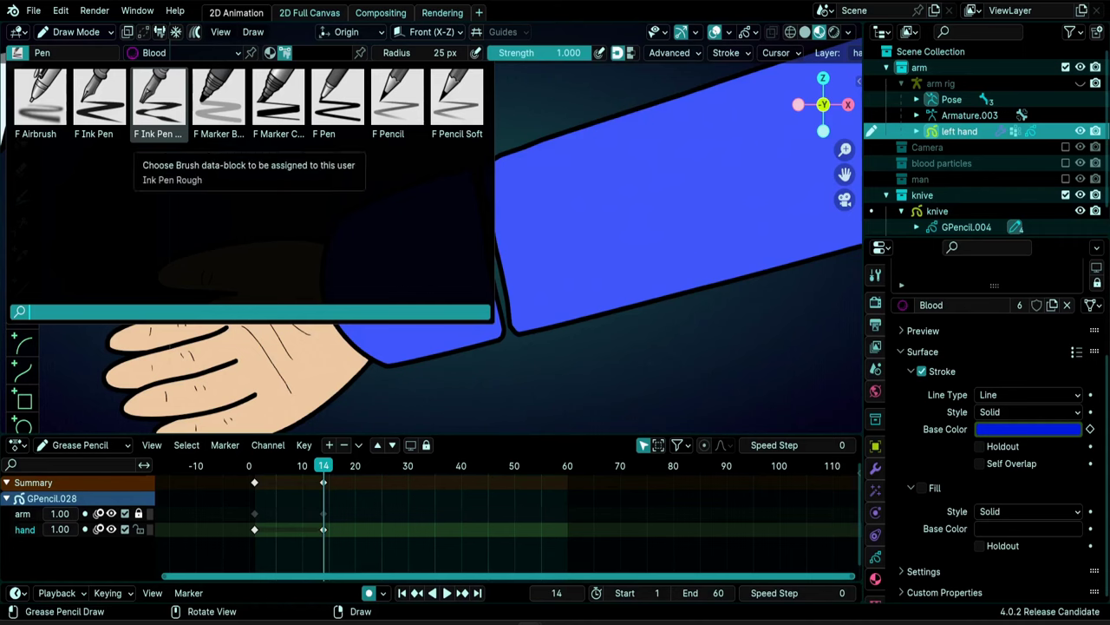
click(159, 100)
click(250, 53)
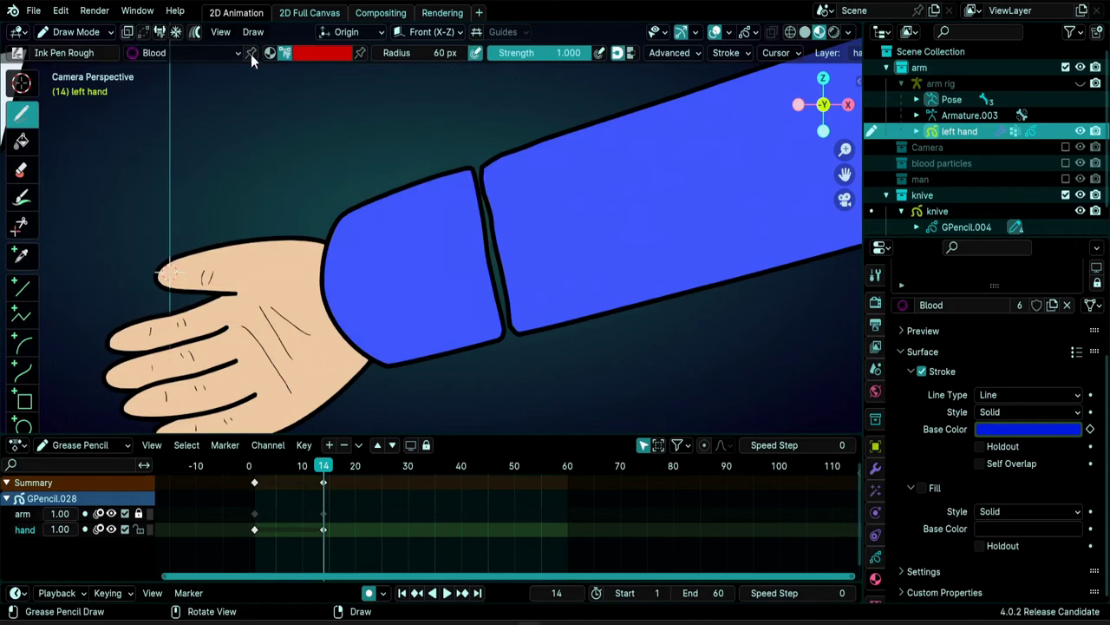
click(251, 53)
click(271, 53)
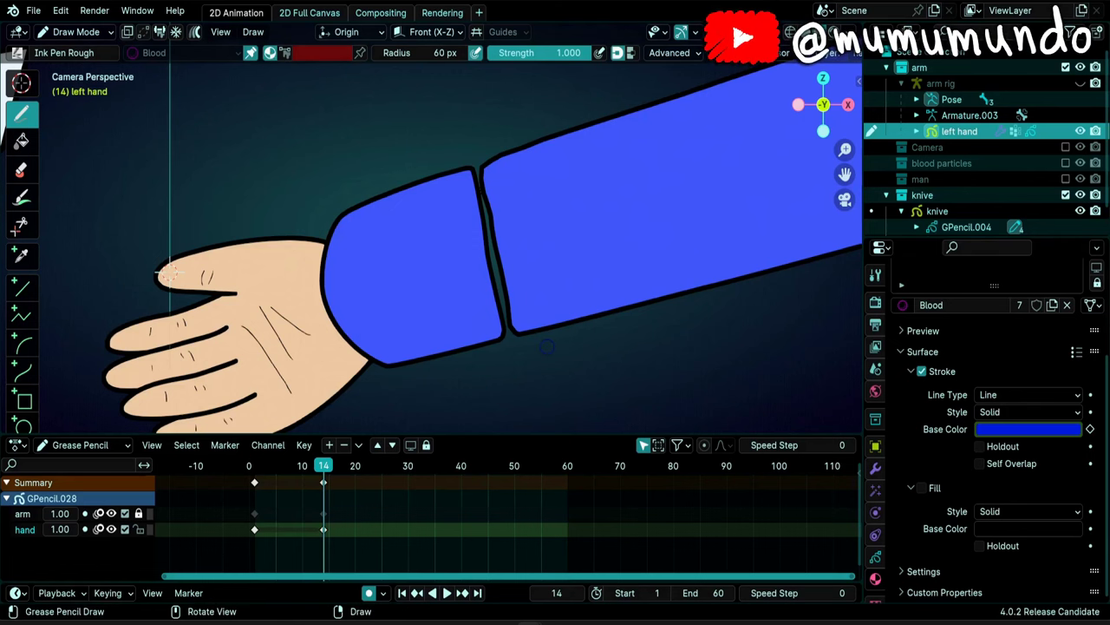
Make the arm layer active and draw Blood strokes along the arm-side sleeve piece's cut edge, undoing the strokes that went astray
key(y)
click(447, 177)
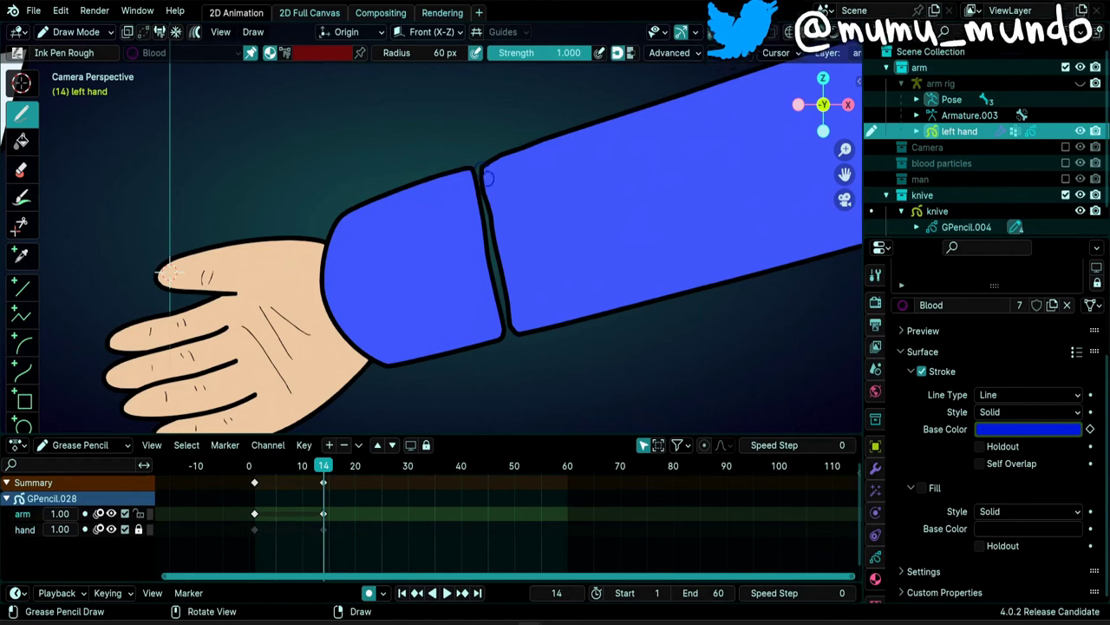
drag(483, 171, 482, 180)
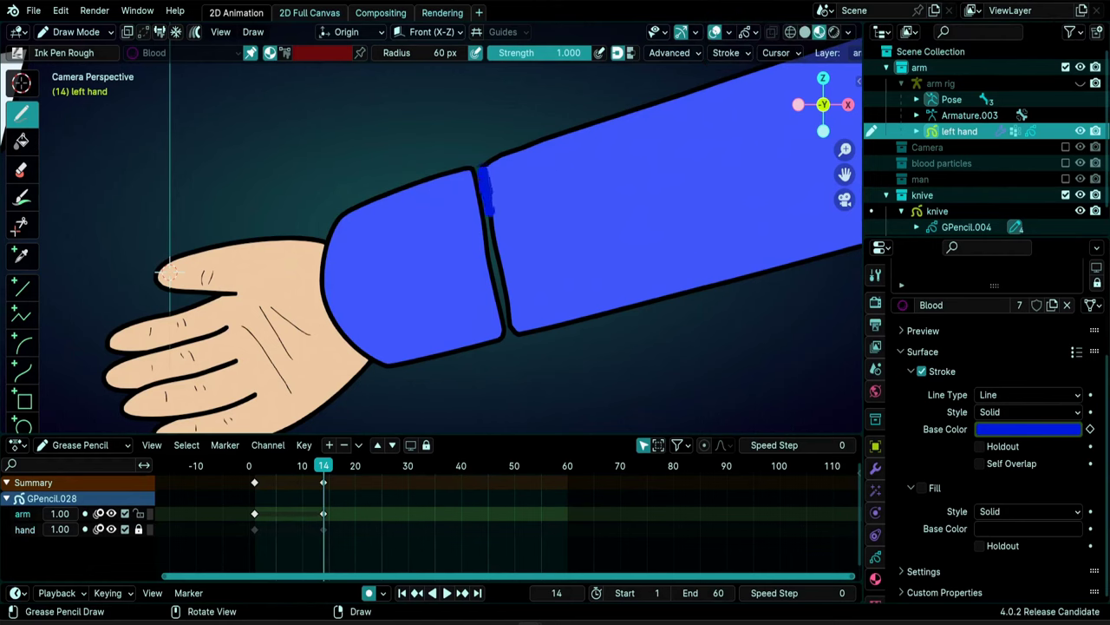
drag(495, 232, 519, 331)
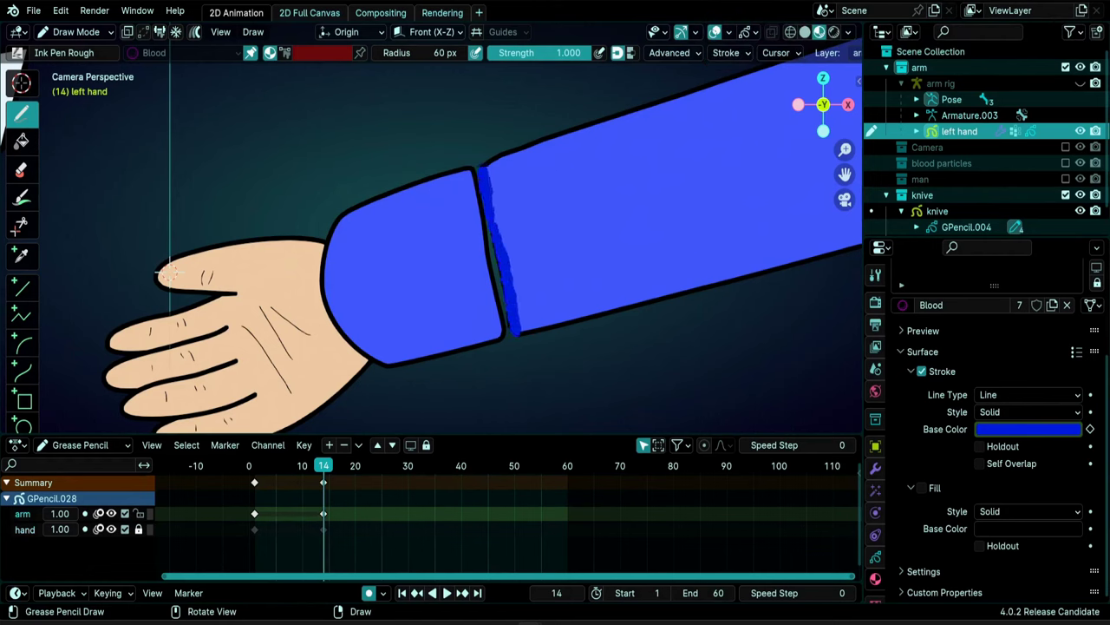
drag(499, 233, 498, 214)
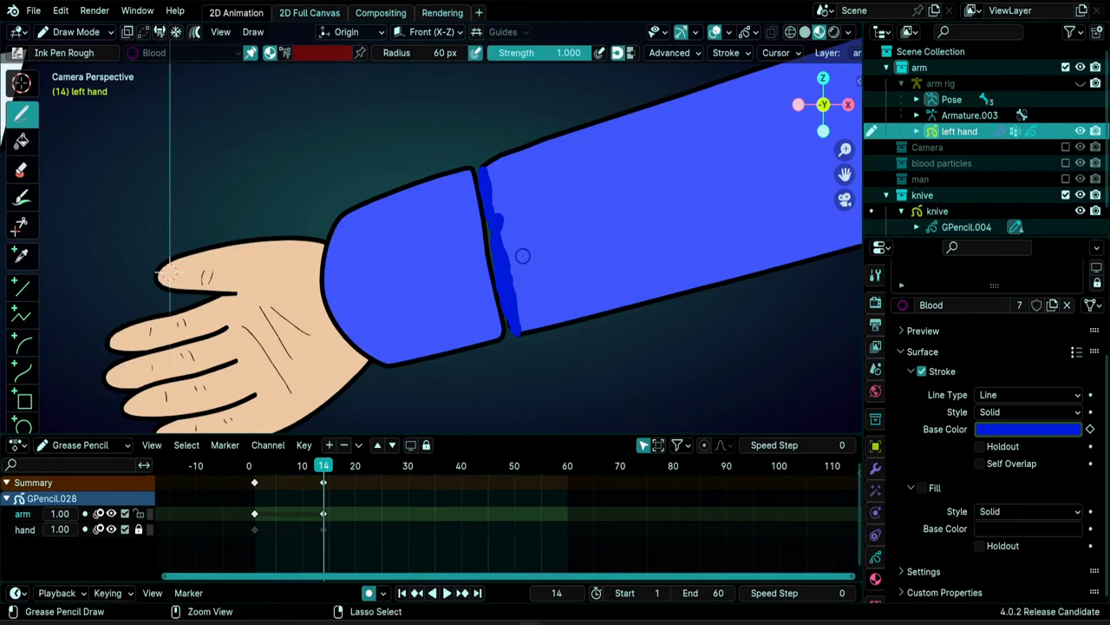
key(ctrl+z)
key(ctrl+z)
key(ctrl+z)
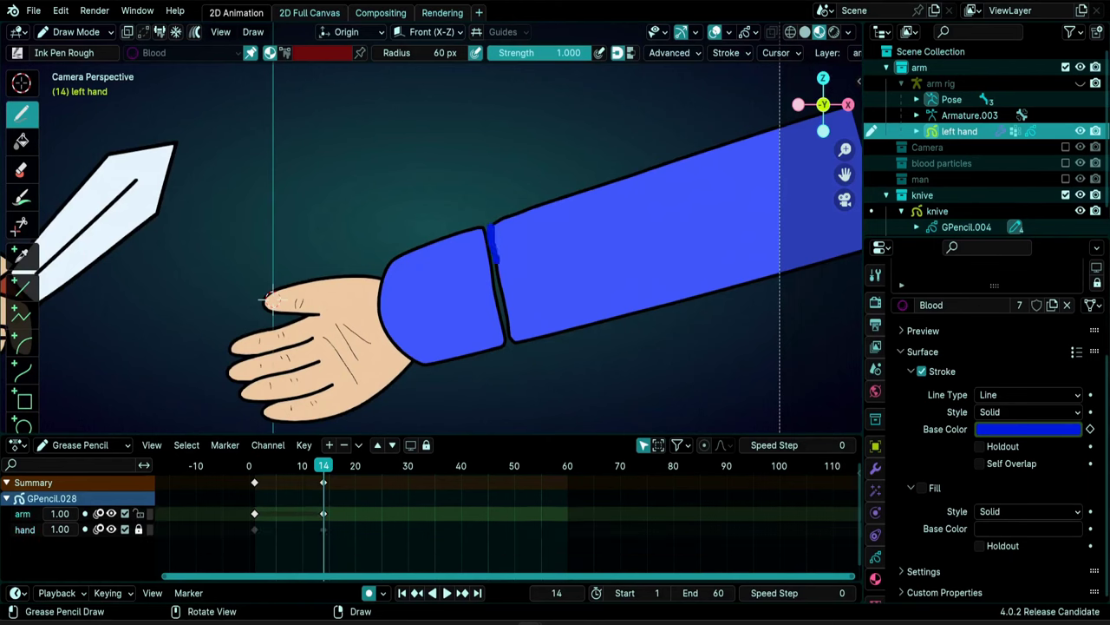
Make the hand layer active and draw Blood strokes along the hand-side sleeve piece's cut edge
key(y)
click(469, 295)
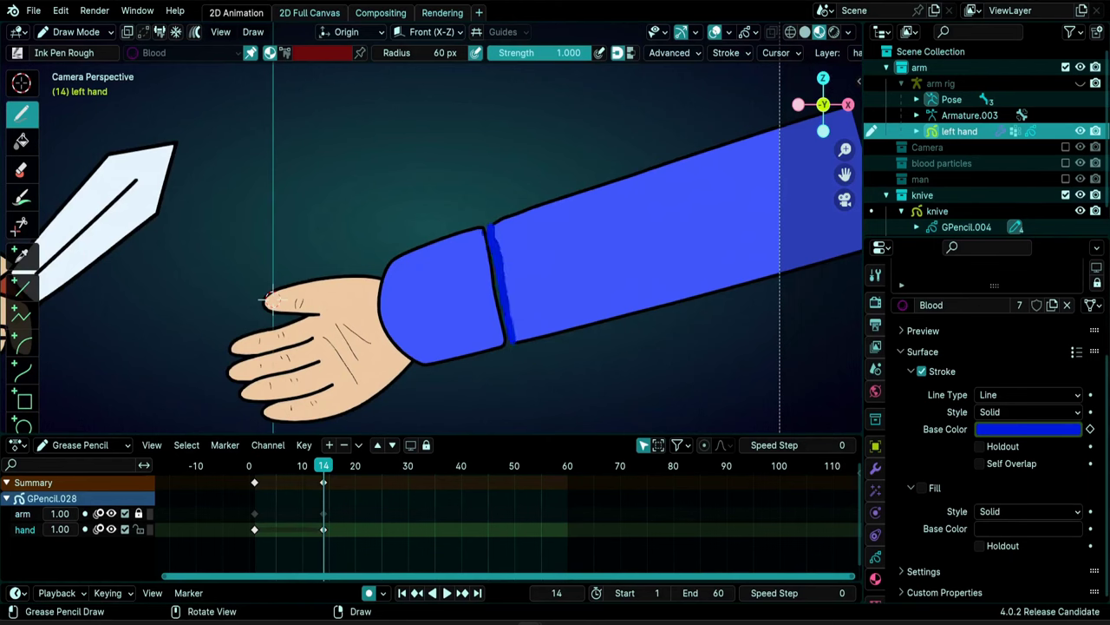
drag(483, 230, 492, 265)
drag(511, 342, 512, 344)
Hide and show the arm and hand layers one at a time to examine the blood edge on each piece
key(y)
click(642, 224)
click(697, 222)
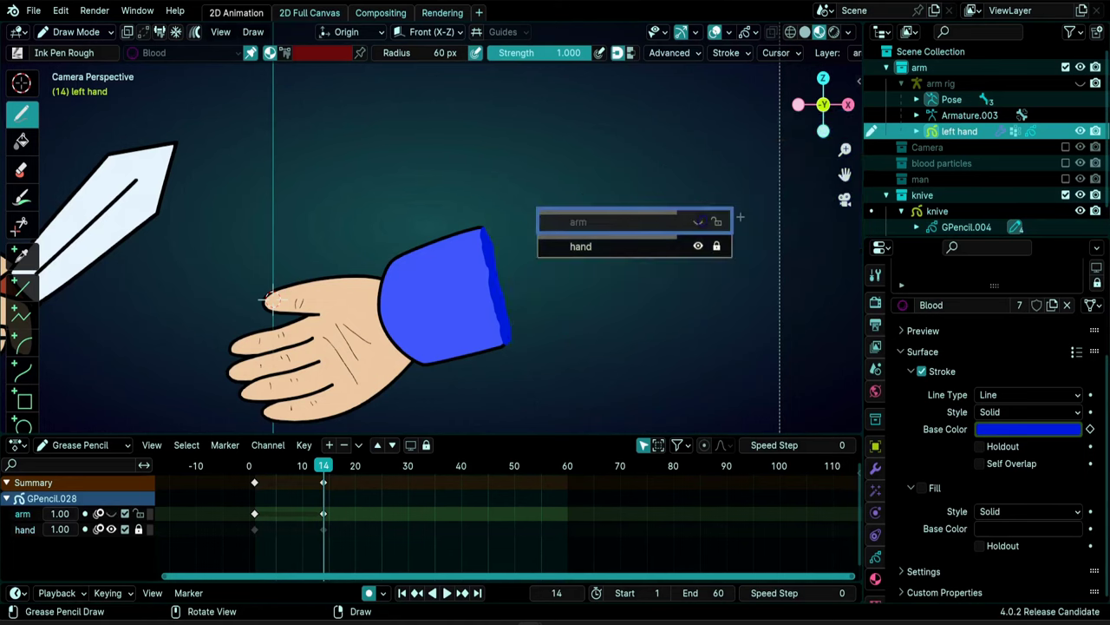
click(698, 222)
click(607, 246)
click(698, 246)
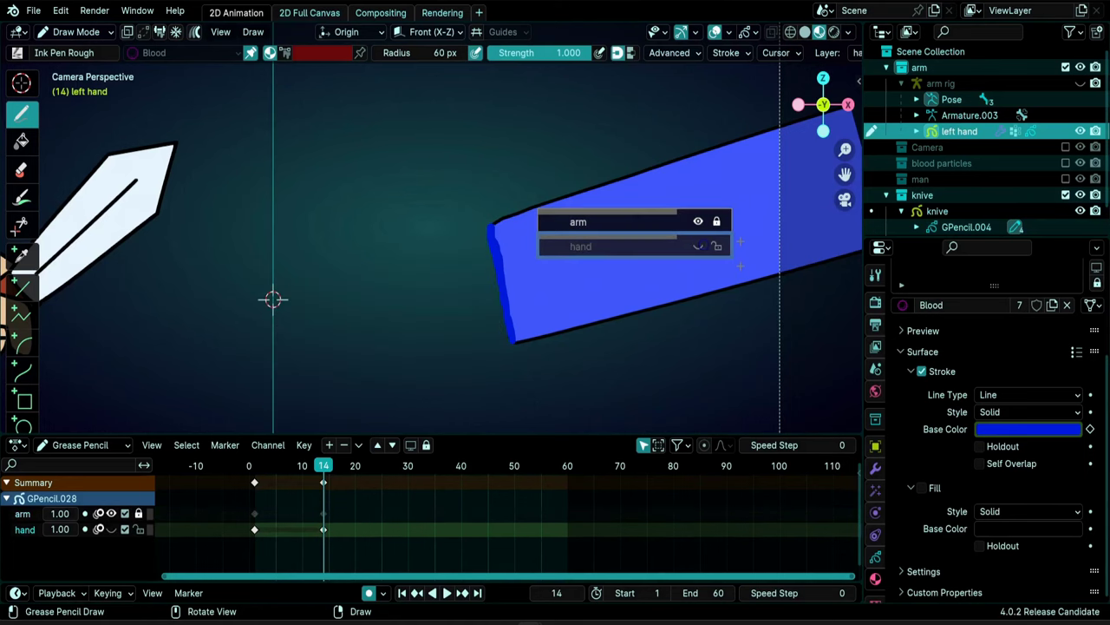
click(697, 246)
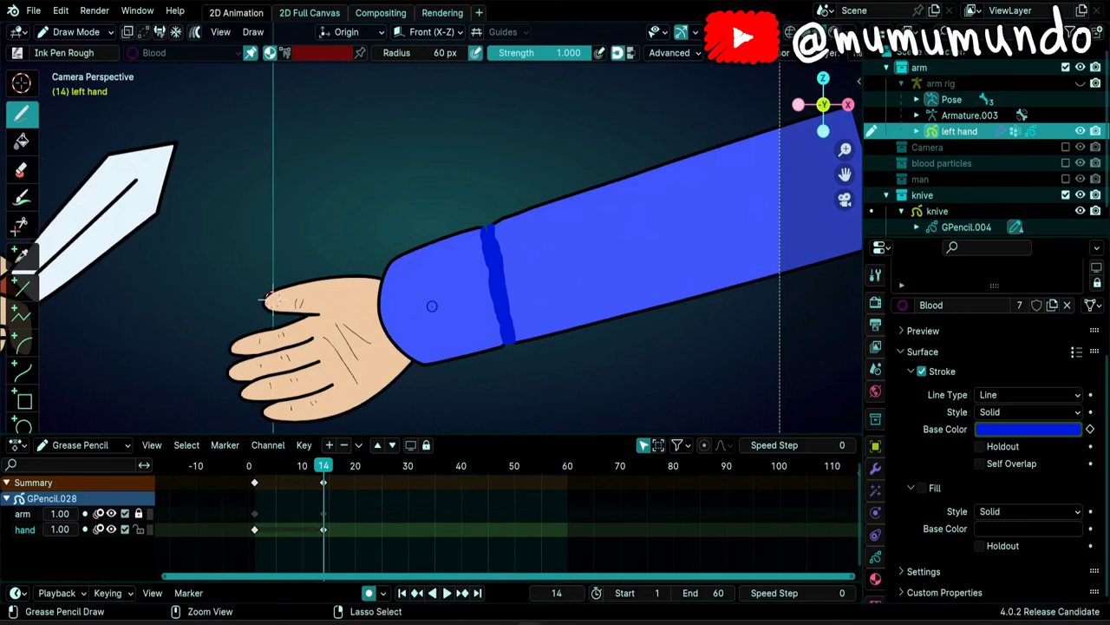
Switch the left hand object to Weight Paint mode and inspect the arm vertex group's weights around frame 14
key(ctrl+Tab)
click(323, 250)
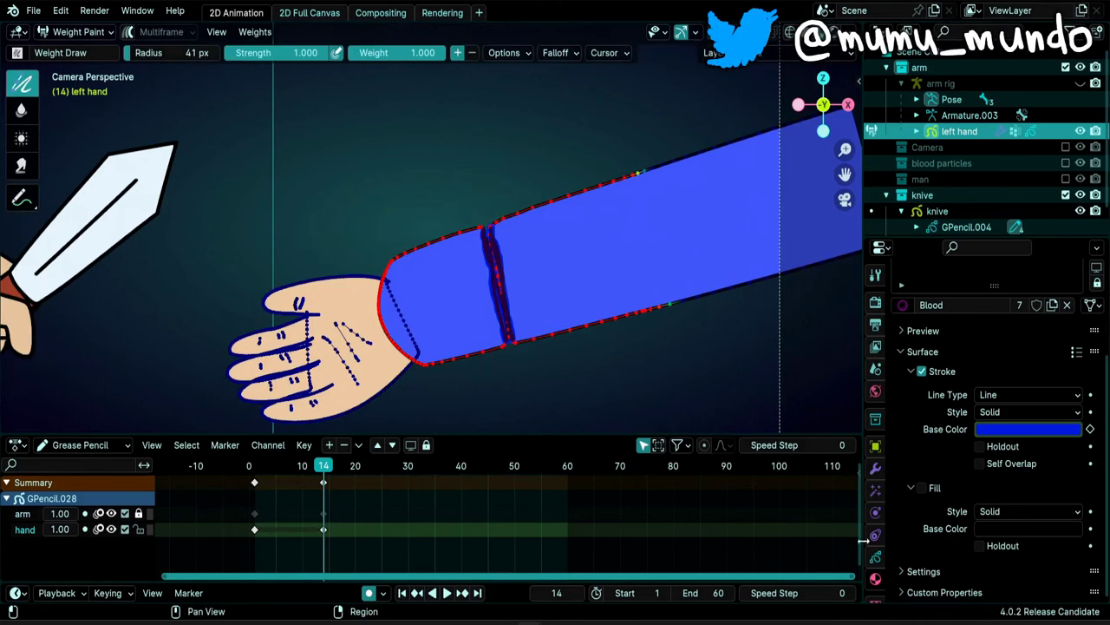
click(875, 557)
scroll(945, 402, down, 6)
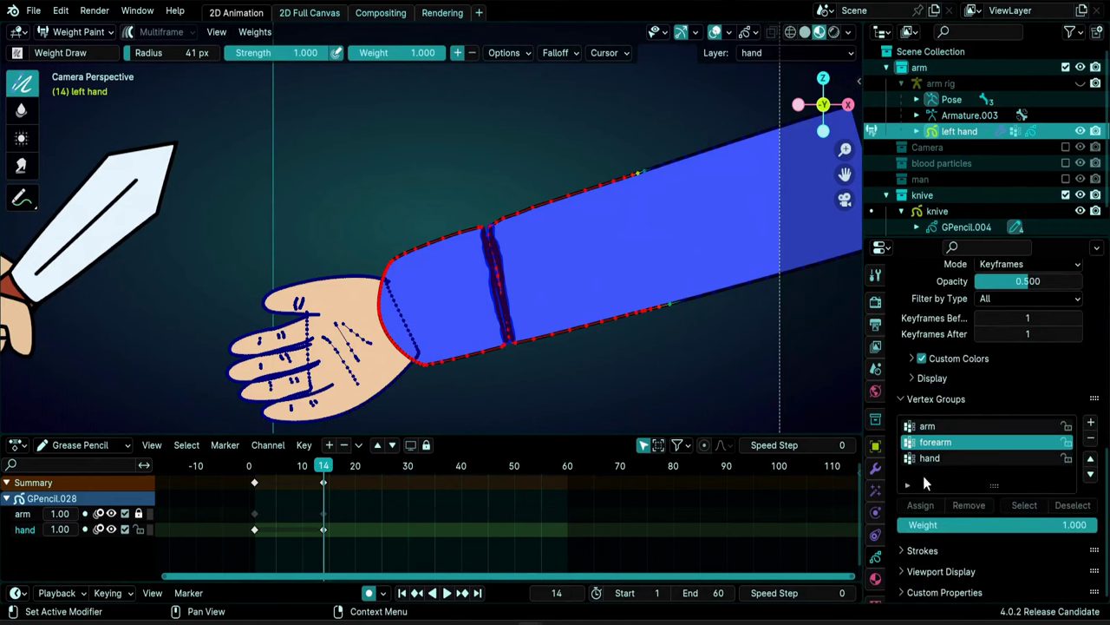
click(927, 426)
click(319, 466)
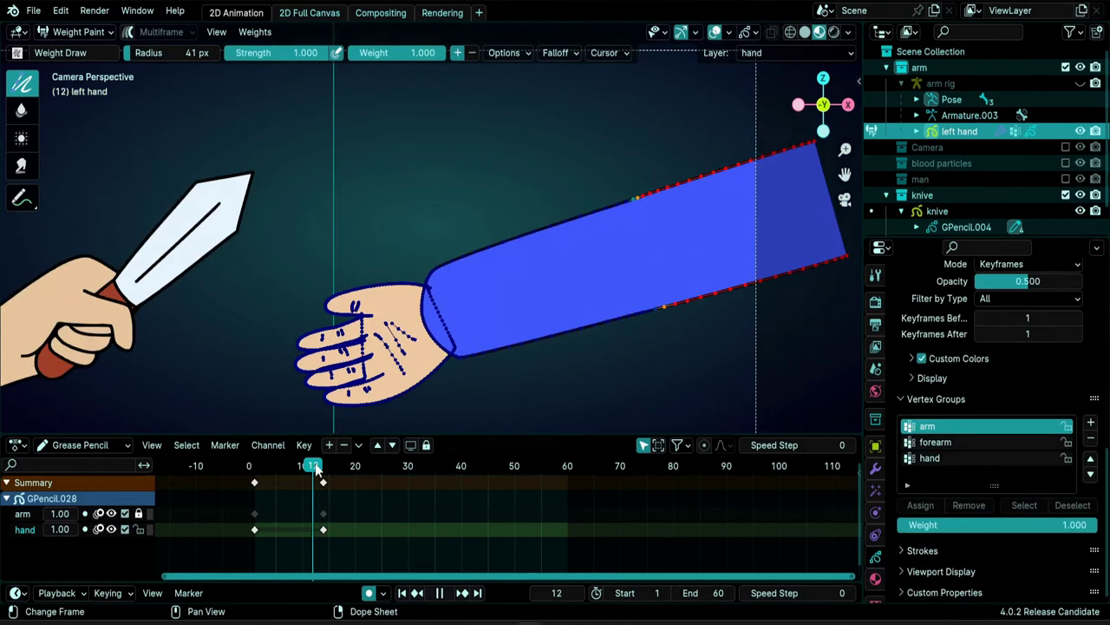
drag(320, 469, 324, 469)
Select the forearm vertex group and subtract its weight from the hand layer's sleeve piece
click(974, 443)
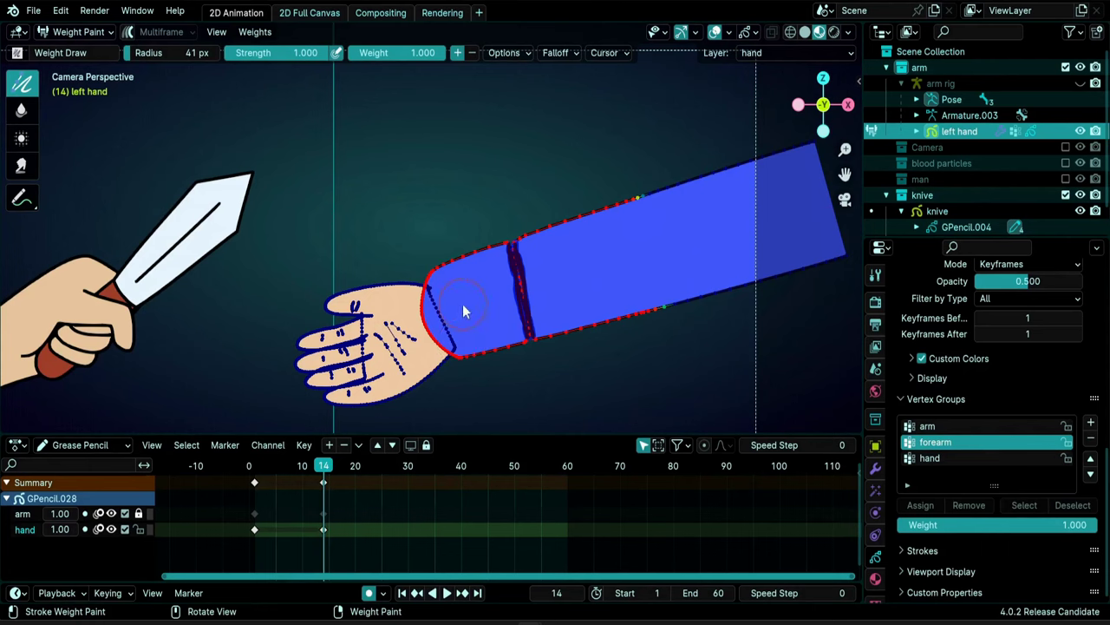
click(472, 54)
key(y)
click(430, 189)
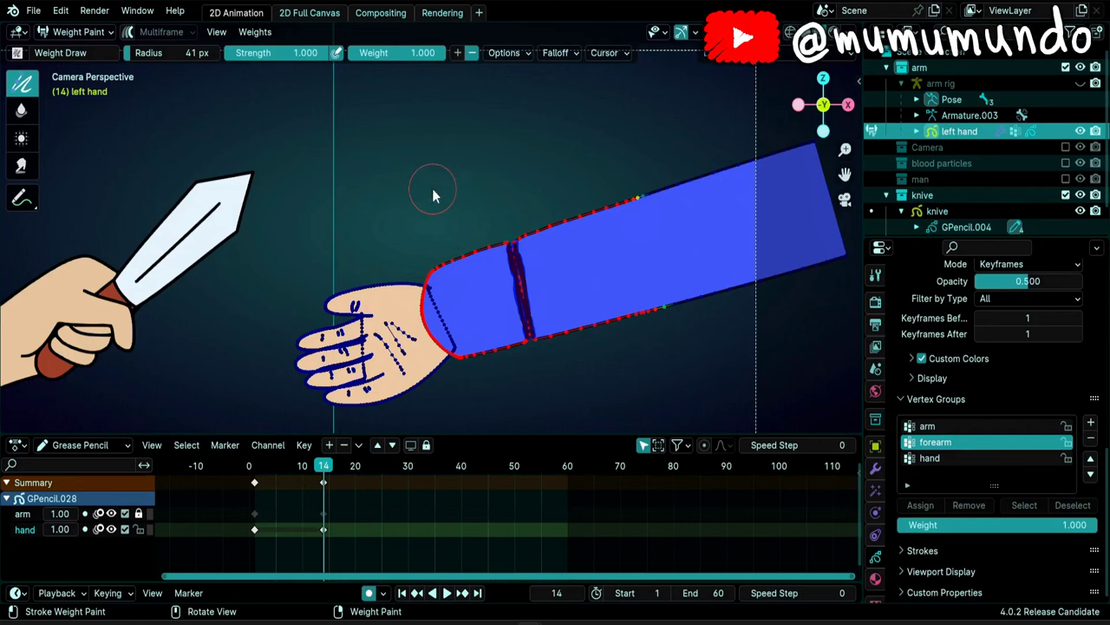
mouse_move(432, 217)
mouse_down()
mouse_move(431, 321)
mouse_move(448, 347)
mouse_move(508, 355)
mouse_up()
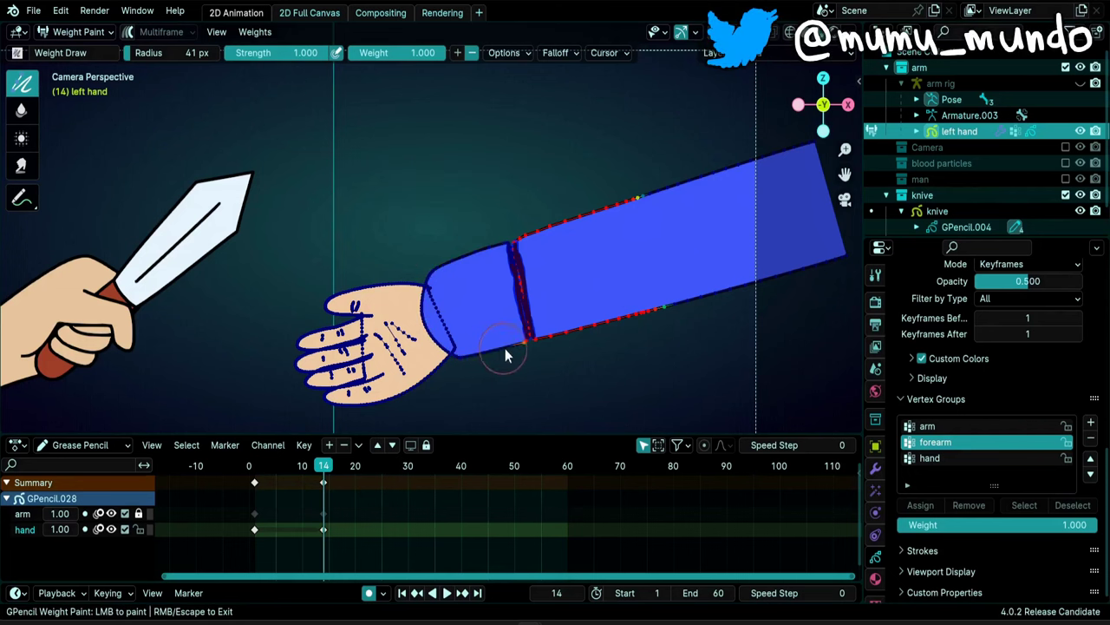
Make the arm layer active and paint forearm weight 1.000 onto the arm-side blood strokes, checking them against the neighbouring frame
key(y)
click(519, 280)
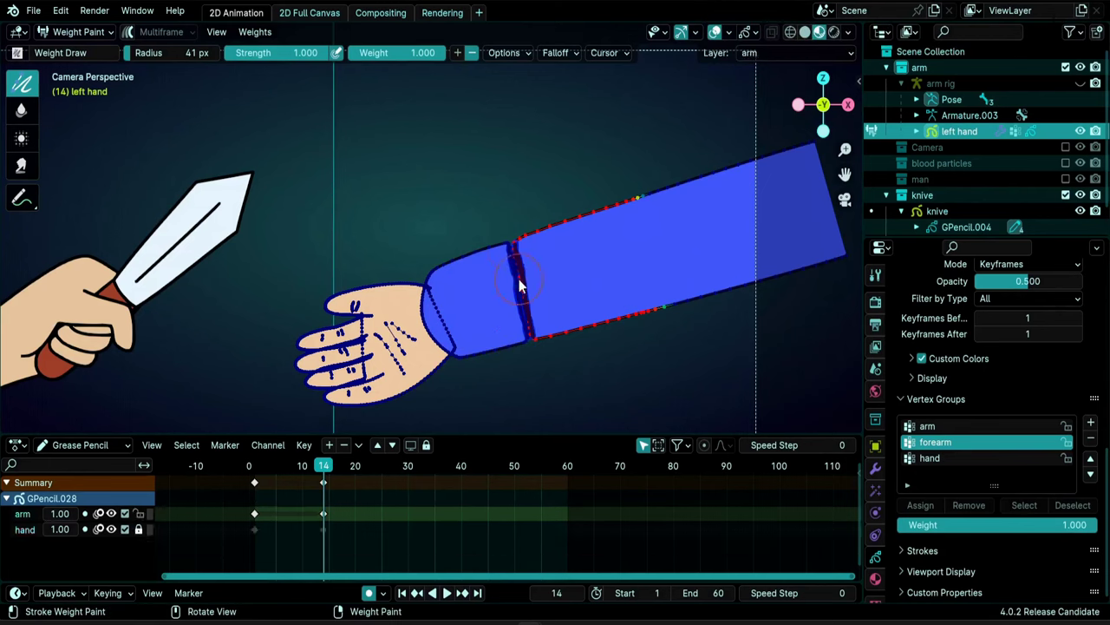
scroll(545, 309, up, 3)
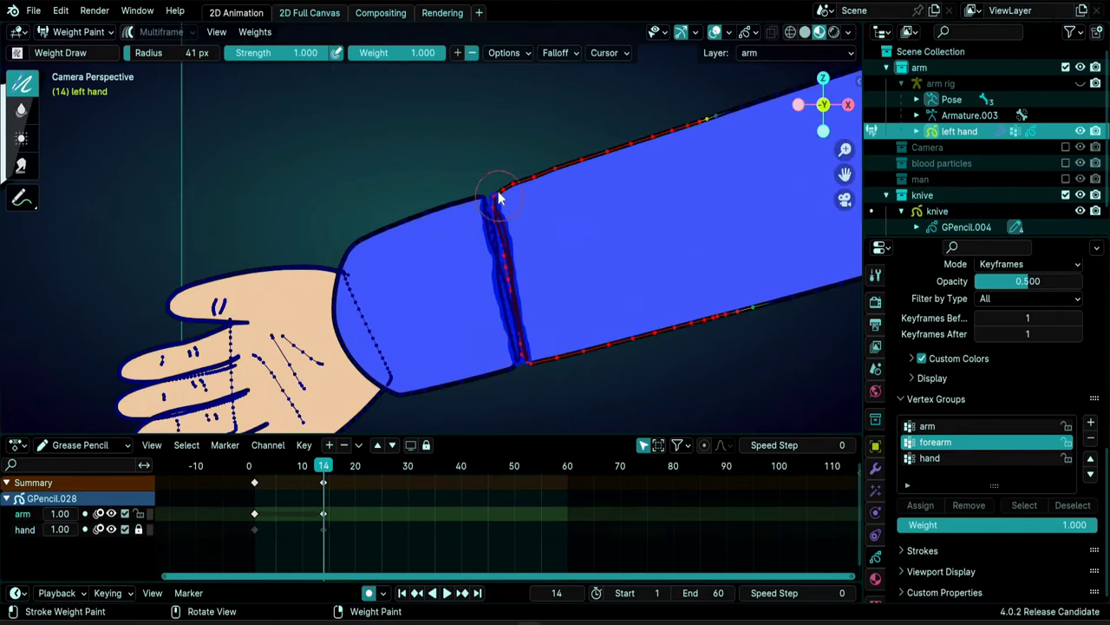
scroll(538, 325, up, 2)
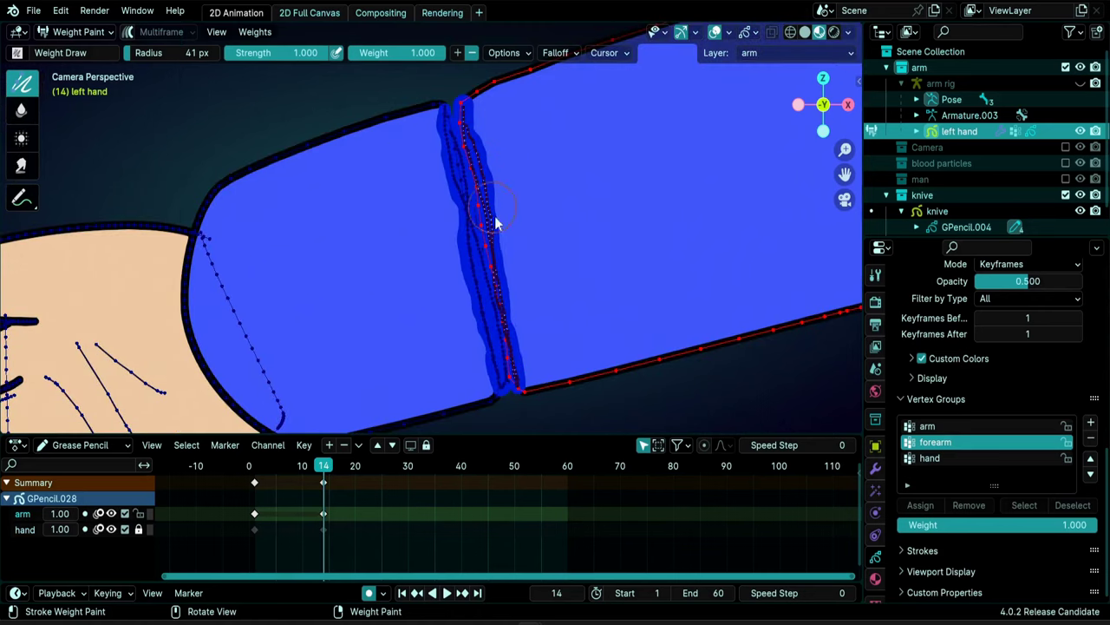
scroll(533, 245, down, 4)
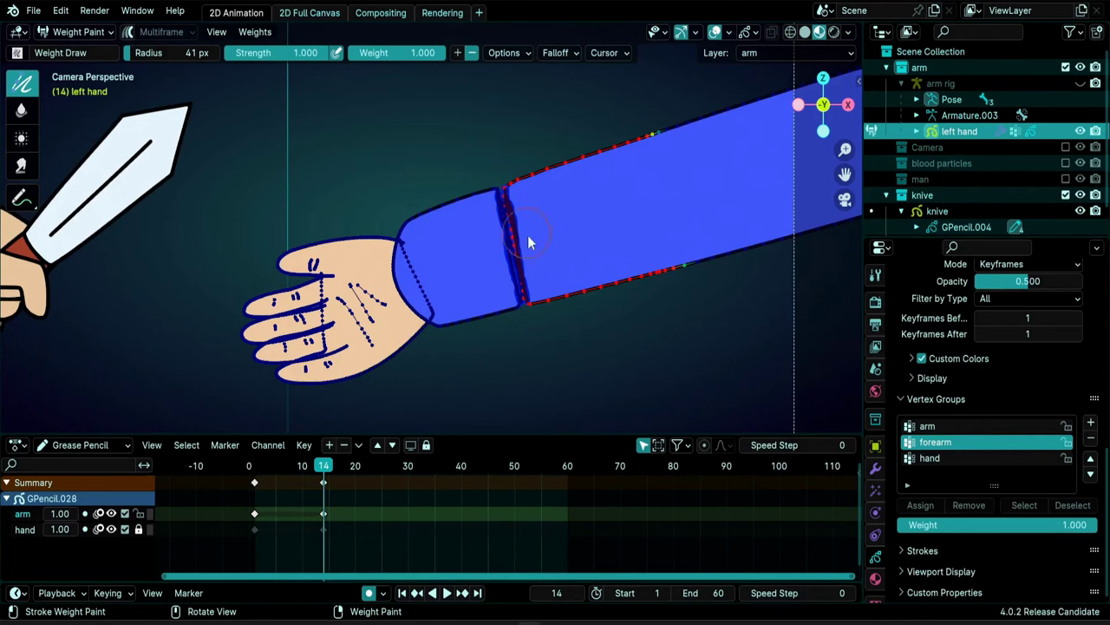
mouse_move(503, 190)
mouse_down()
mouse_move(518, 279)
mouse_move(539, 300)
mouse_move(576, 265)
mouse_up()
key(Left)
key(Right)
key(Left)
key(Right)
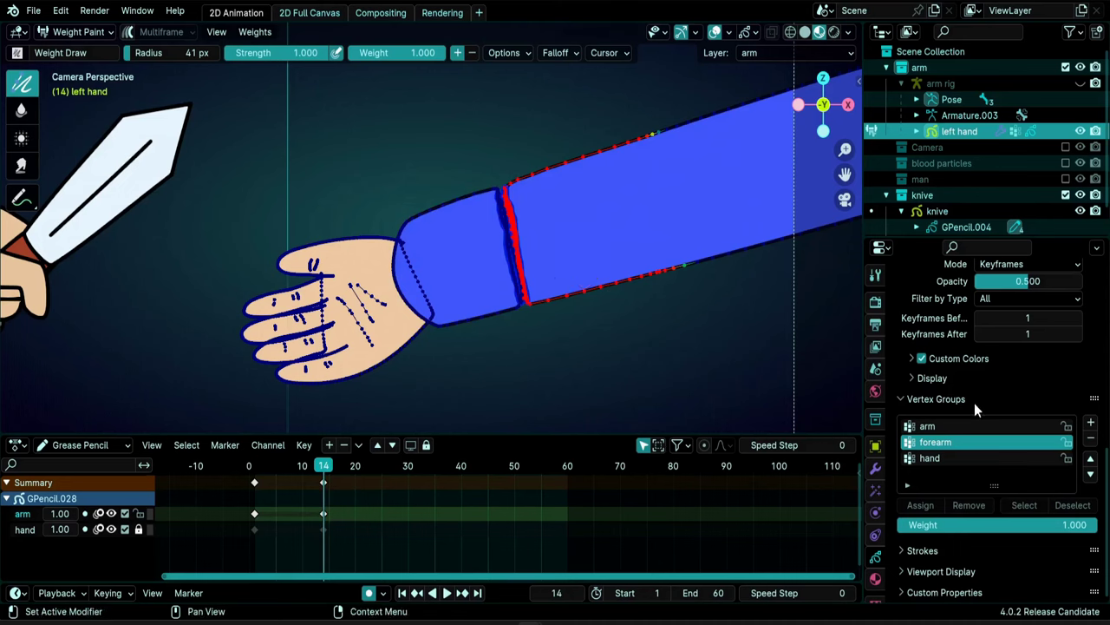
Select the hand vertex group and paint weight 1.000 onto the hand layer's sleeve piece and its blood strokes
click(938, 458)
key(y)
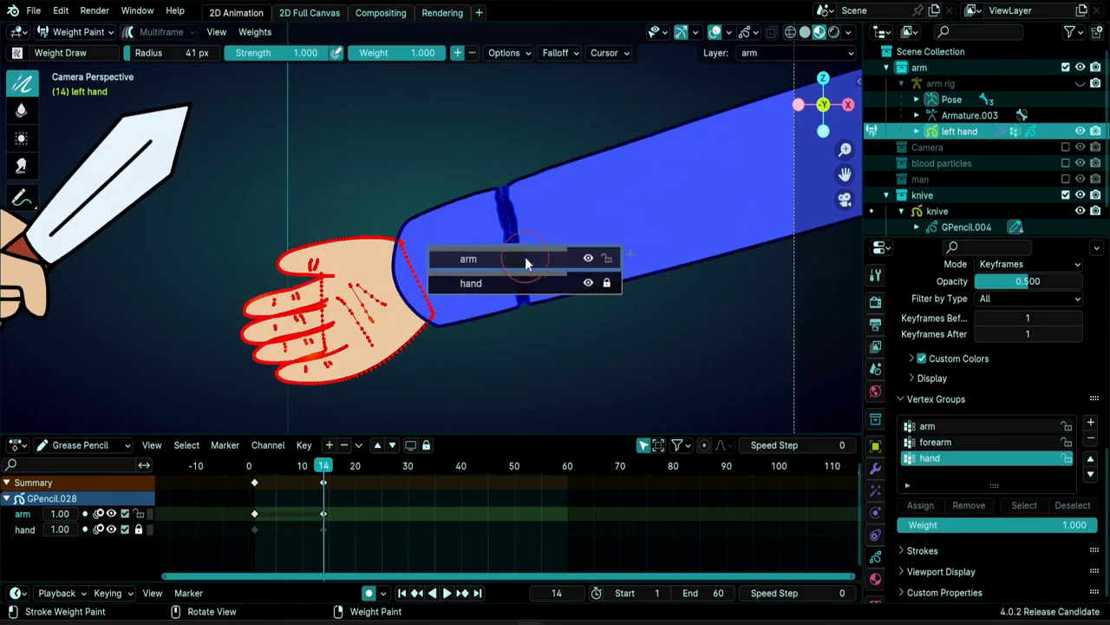
click(528, 282)
mouse_move(496, 189)
mouse_down()
mouse_move(520, 299)
mouse_move(509, 310)
mouse_move(490, 258)
mouse_up()
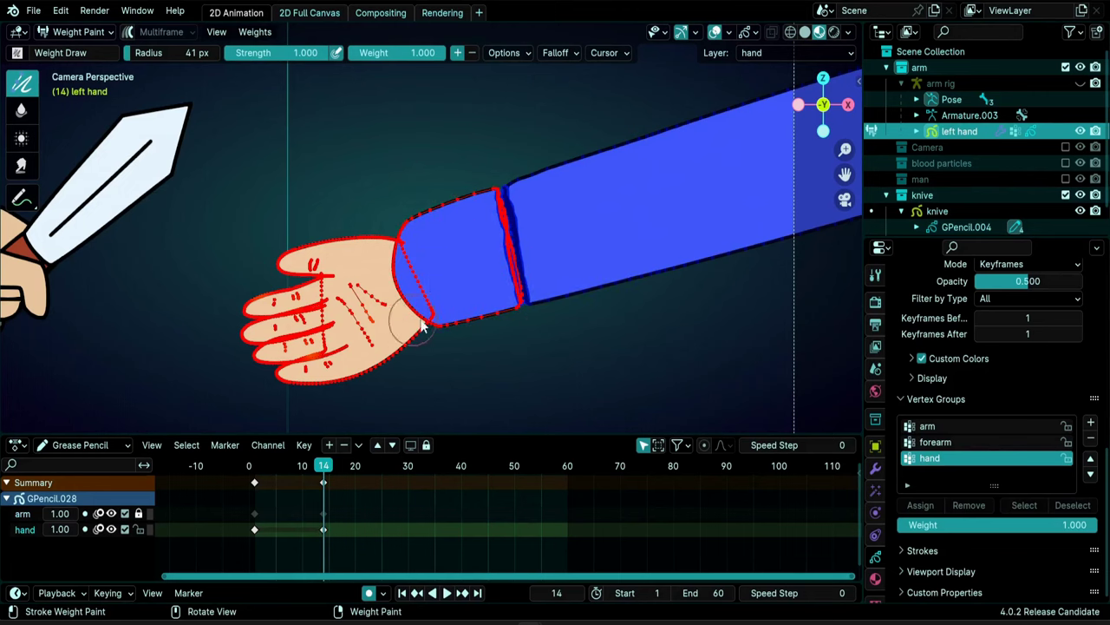
Show the arm rig, enter Pose Mode and set the armature to Pose Position
click(1080, 83)
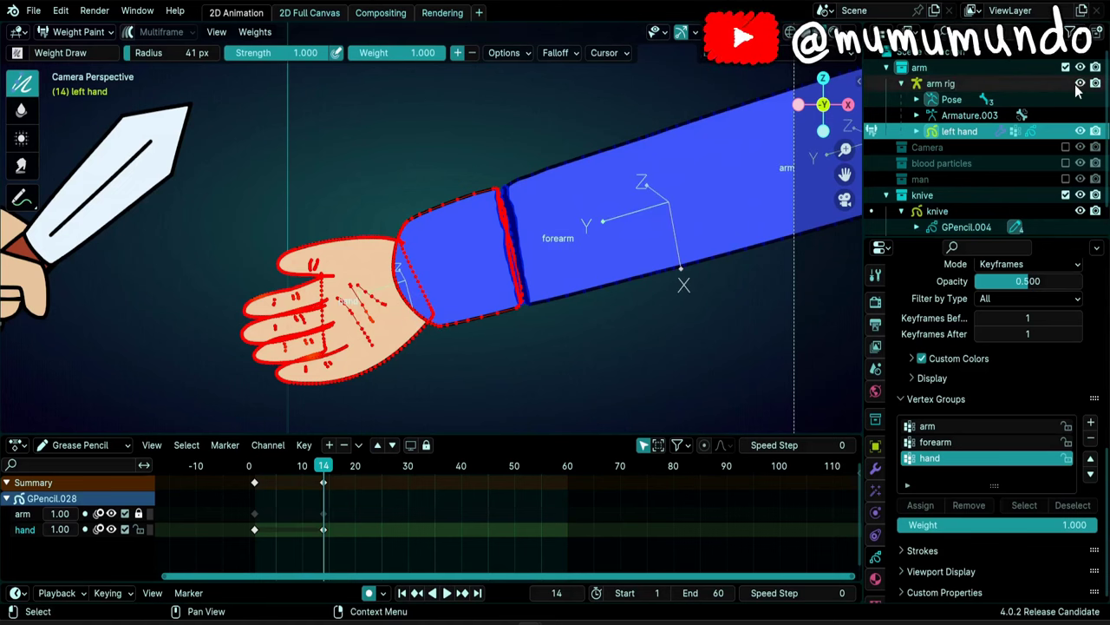
click(951, 98)
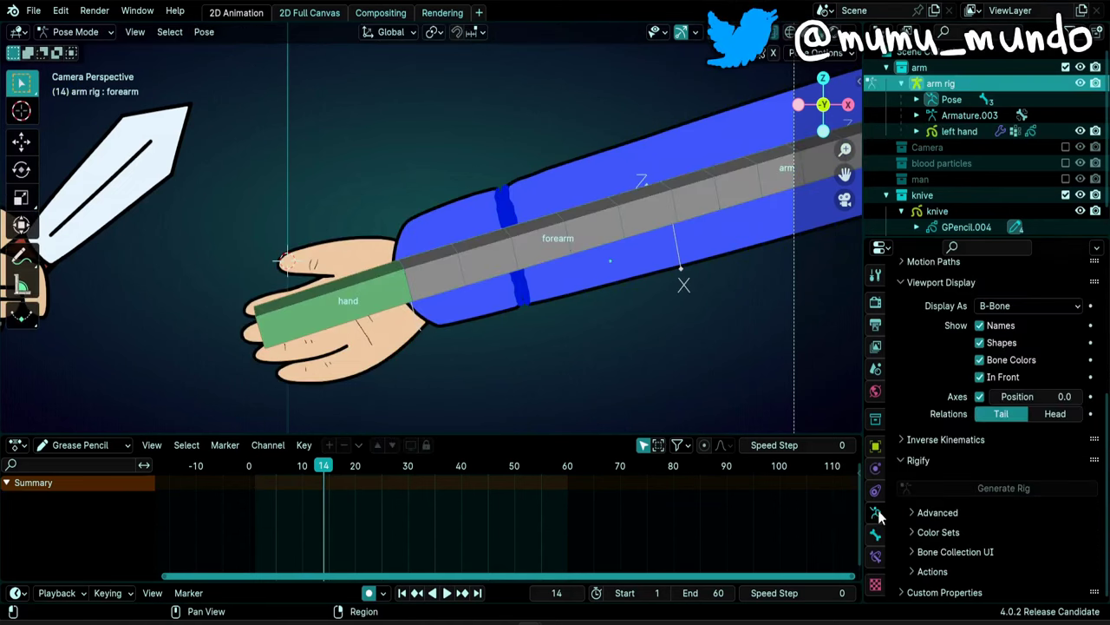
scroll(963, 408, up, 6)
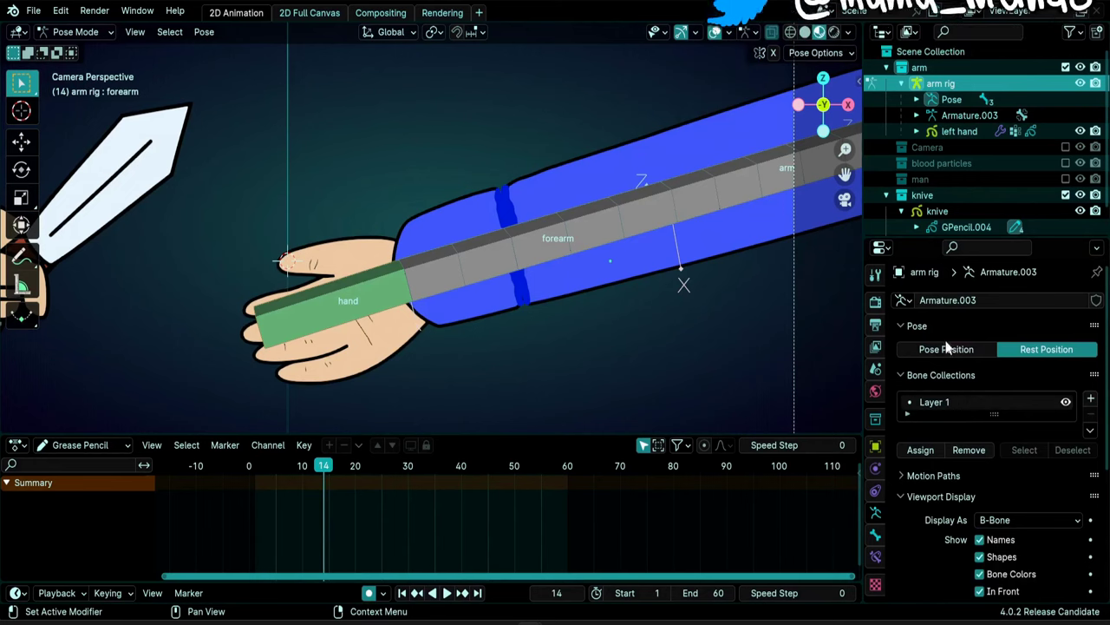
click(952, 351)
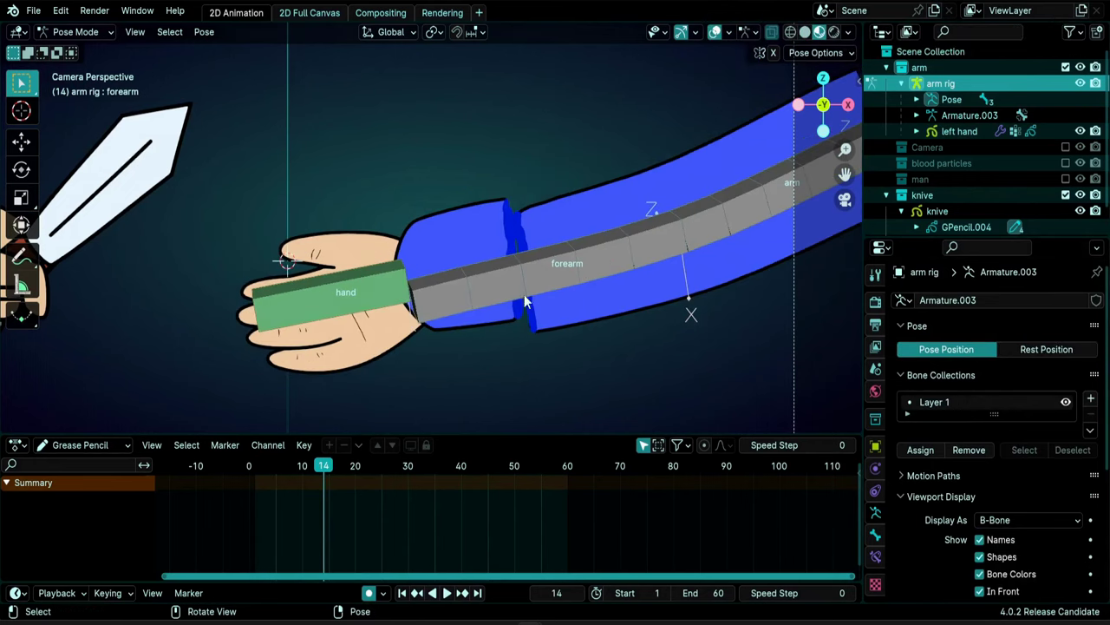
Move the hand bone about 0.04 m in X and -0.13 m in Z to align the severed piece, and go back to frame 12
click(375, 321)
key(g)
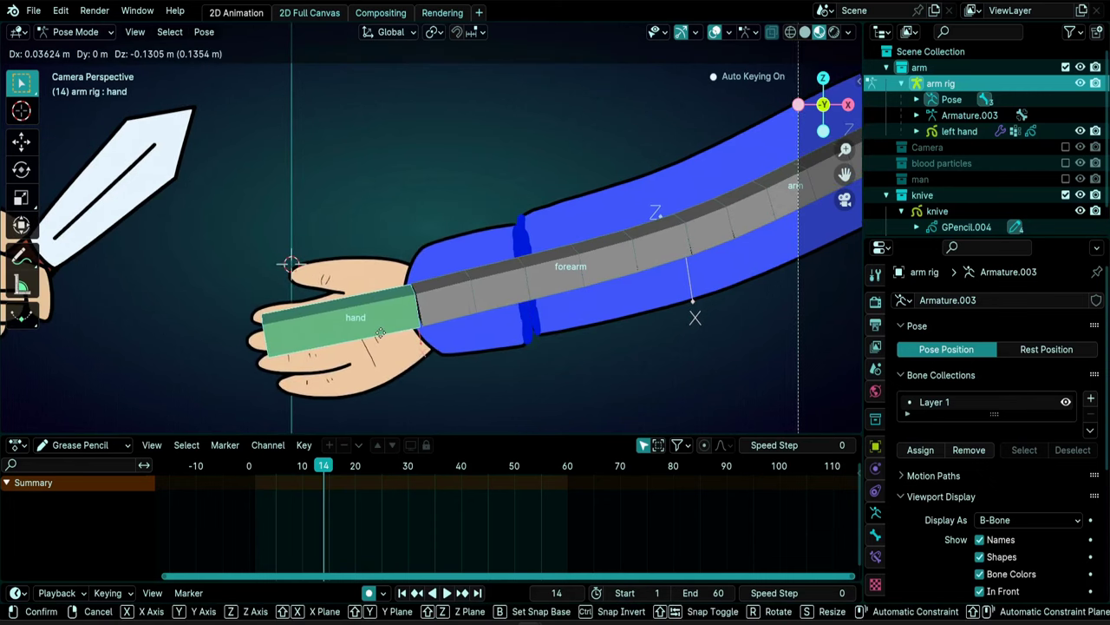
click(382, 333)
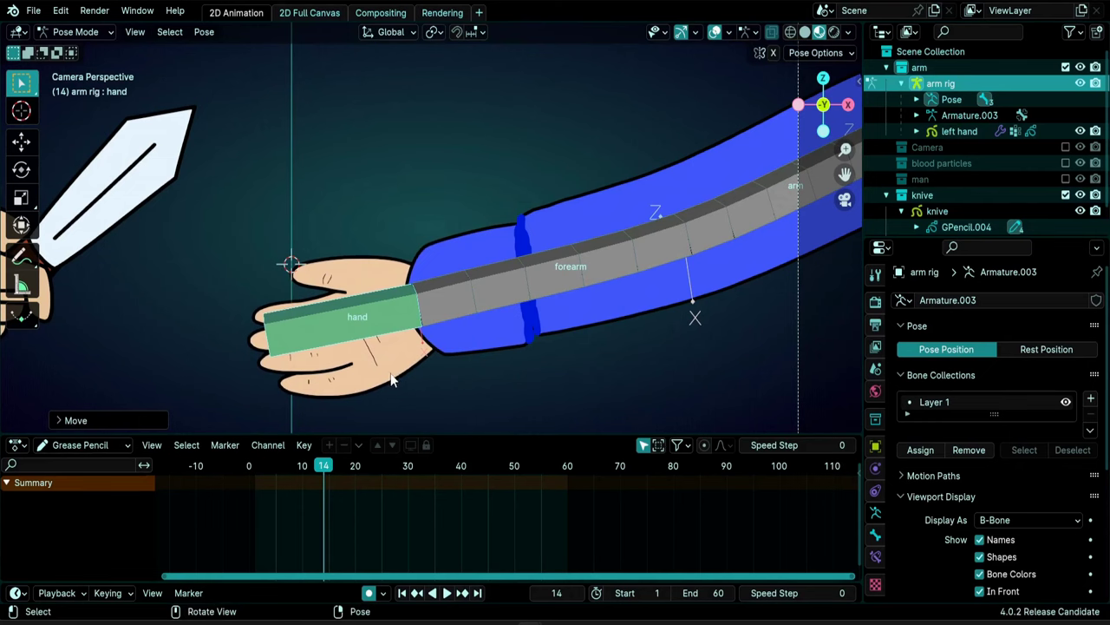
key(r)
key(Escape)
key(Left)
key(Left)
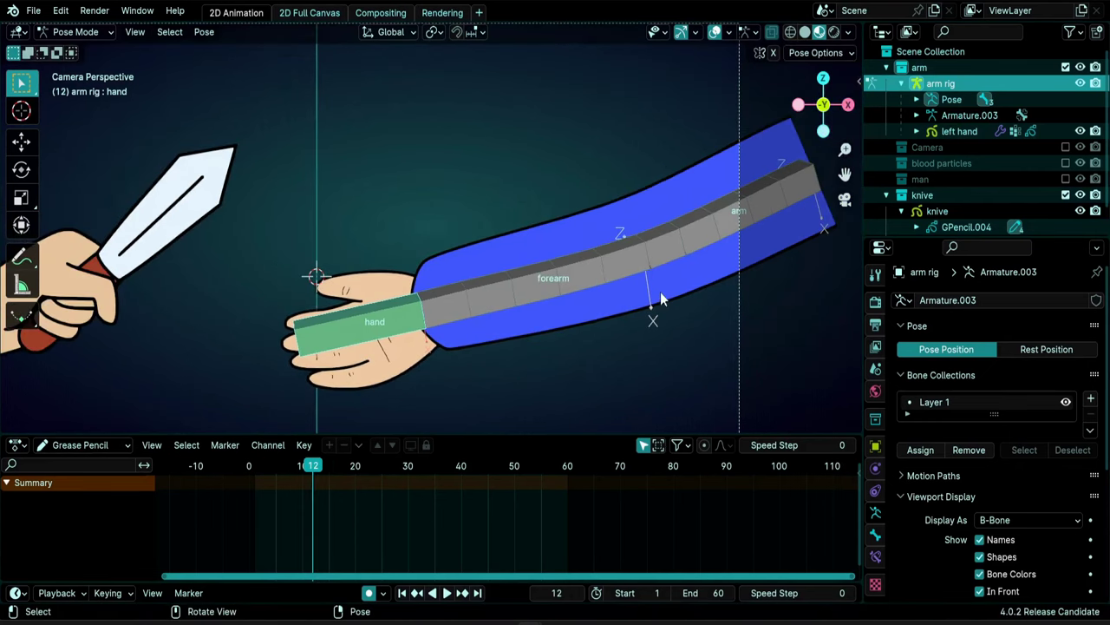
ctrl+middle_drag(449, 339, 567, 302)
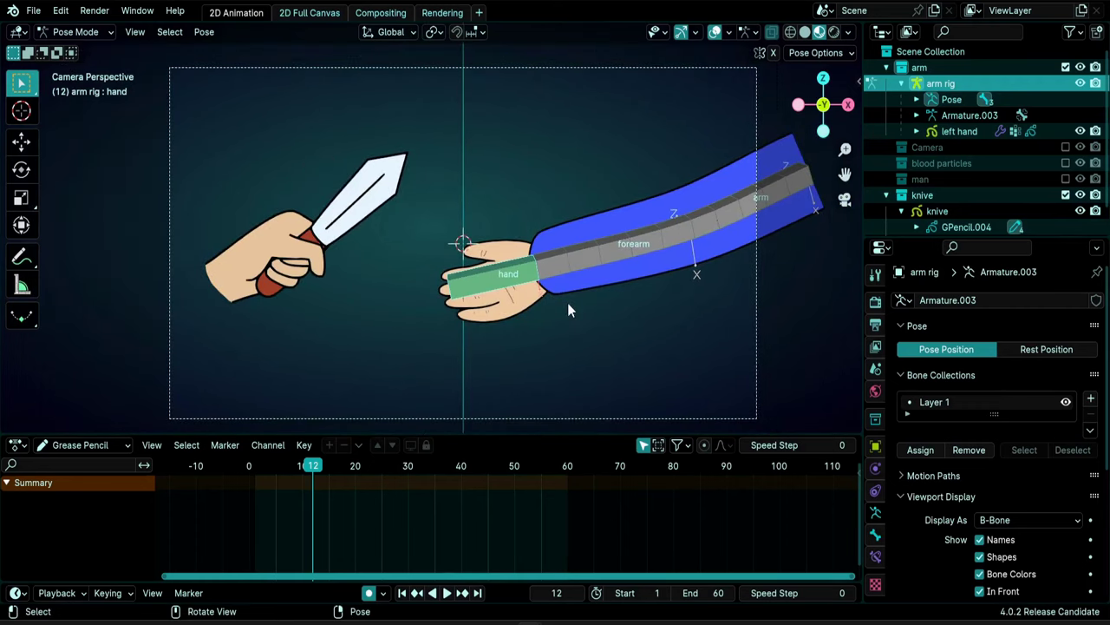
Select the knive object and assign it the knive cut arm action in the Action Editor
click(937, 211)
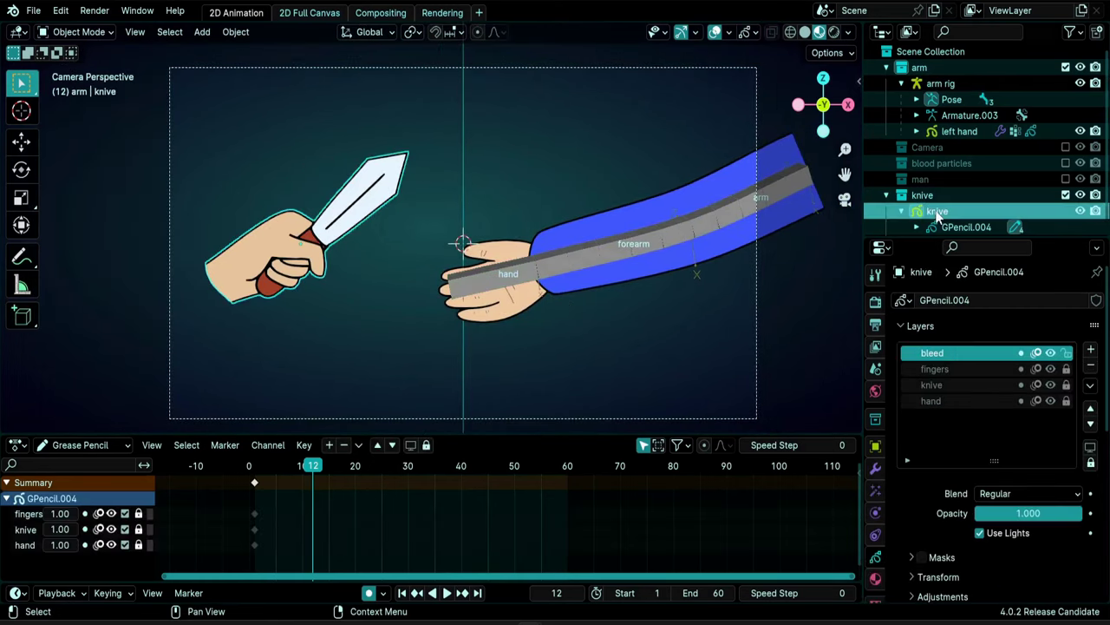
click(69, 444)
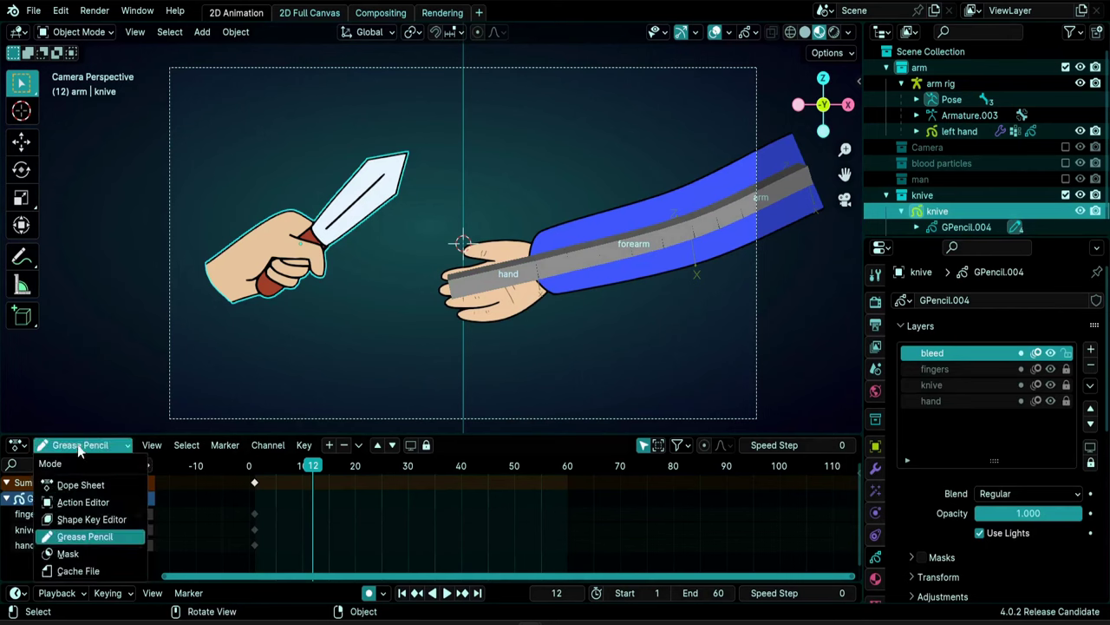
click(83, 502)
click(455, 444)
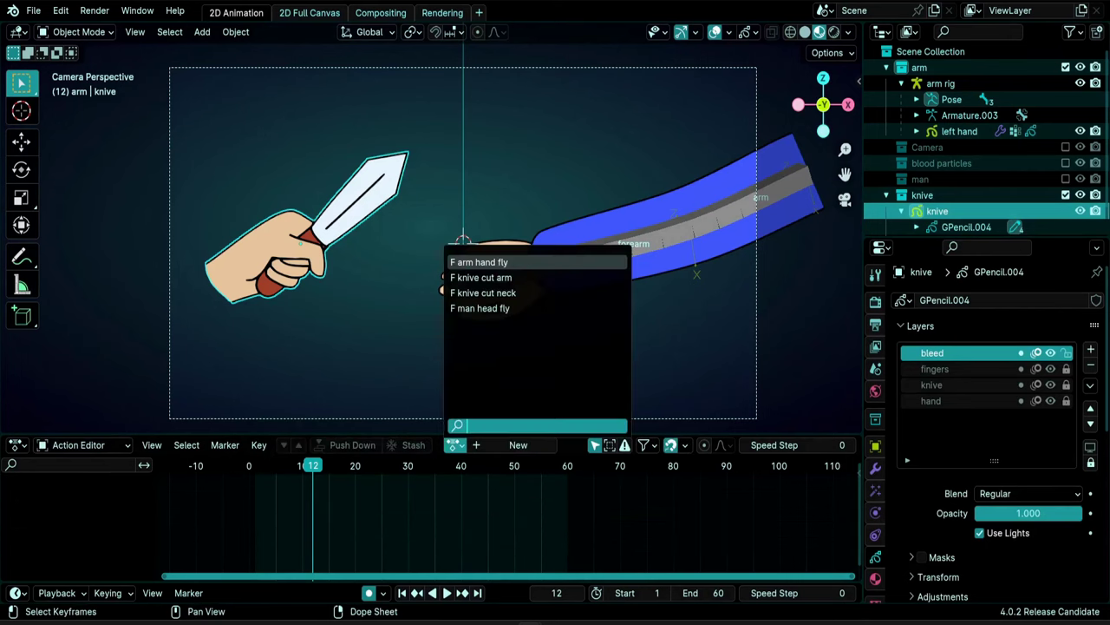
key(Down)
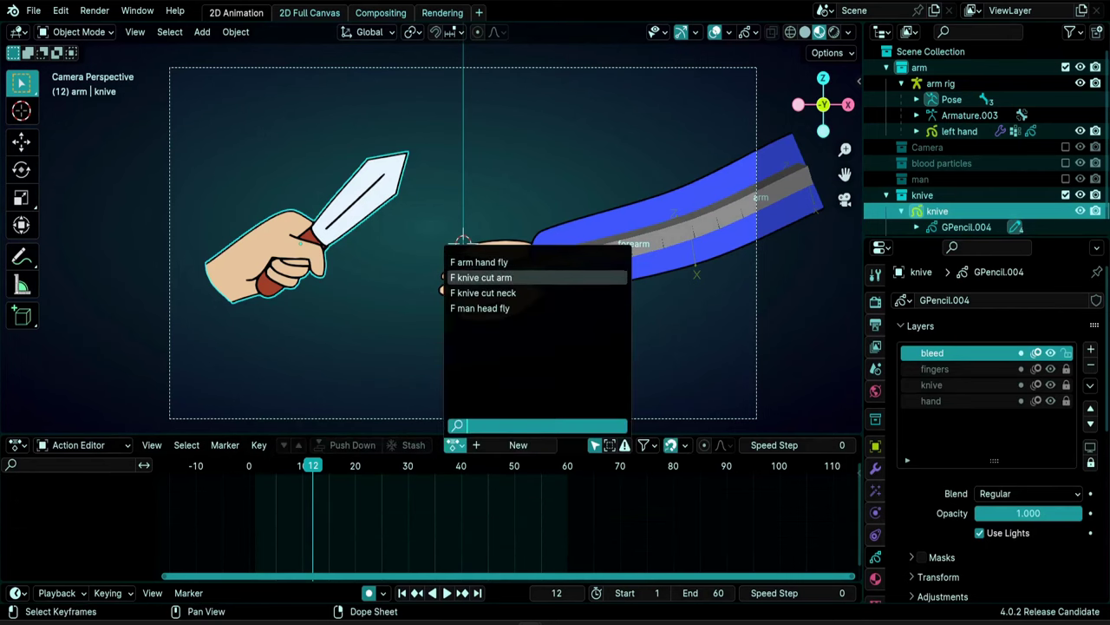
key(Down)
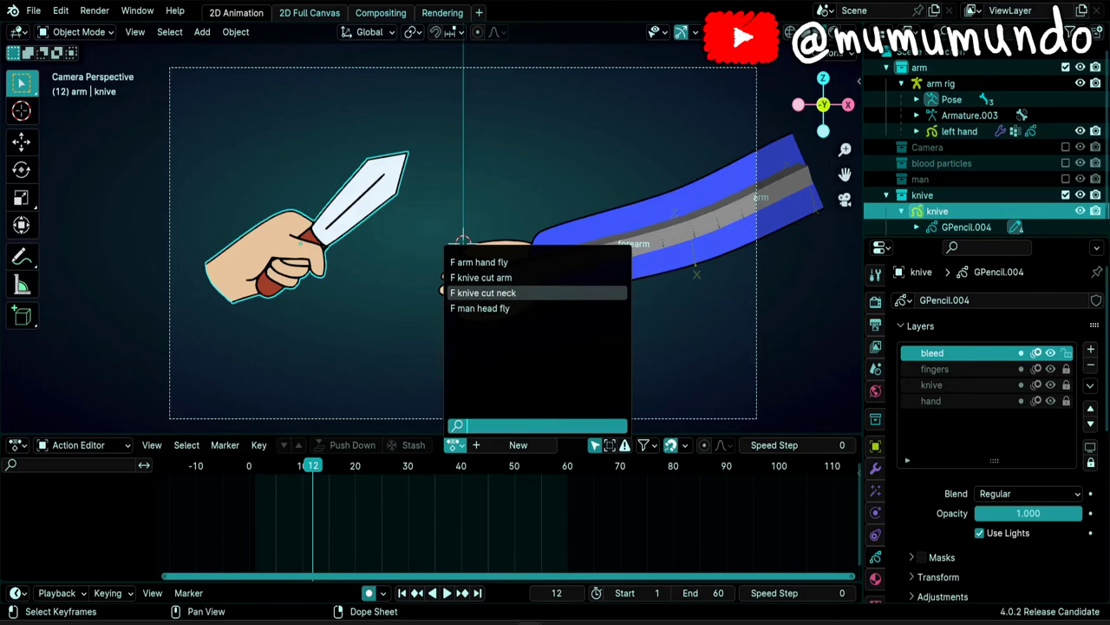
key(Up)
key(Return)
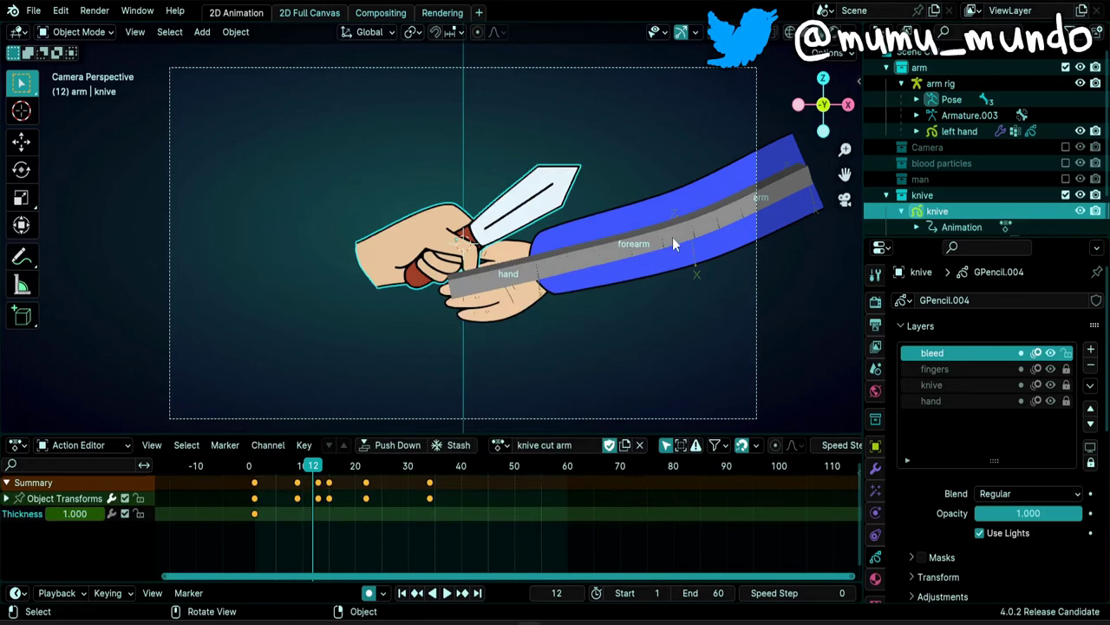
Enter Pose Mode on the arm rig, assign it the arm hand fly action, and play back the animation
click(672, 243)
key(ctrl+Tab)
click(455, 444)
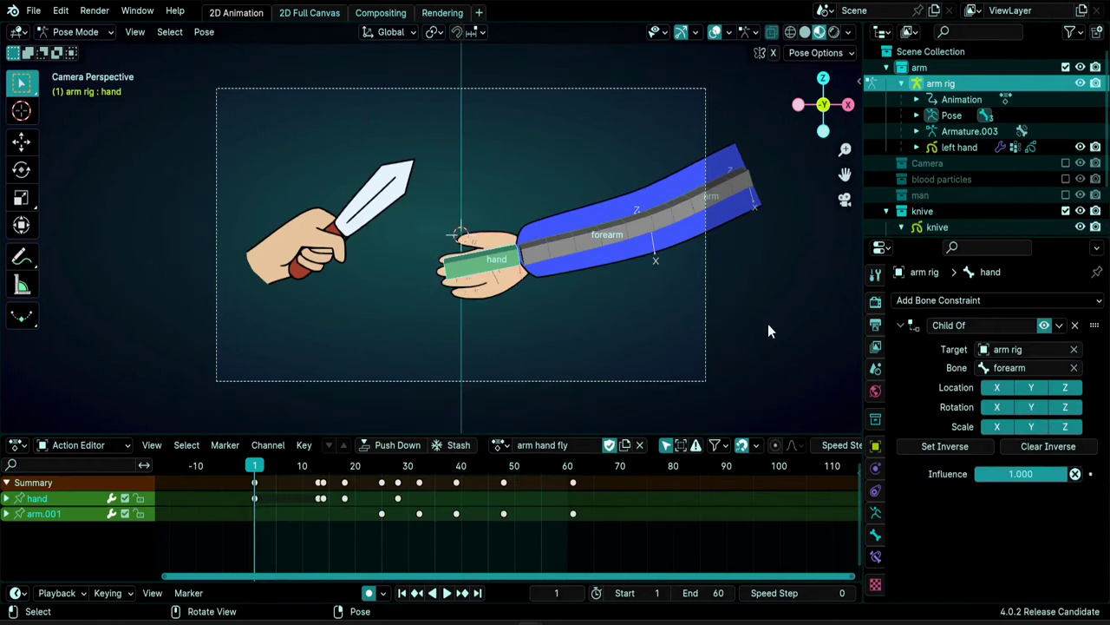
key(space)
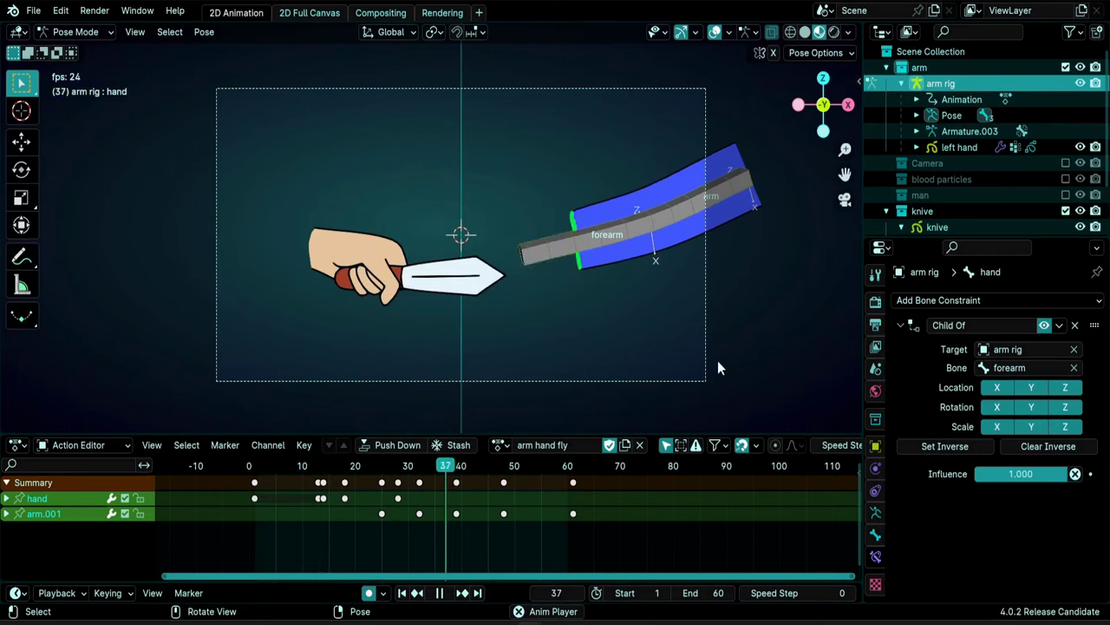
shift+middle_drag(578, 384, 573, 279)
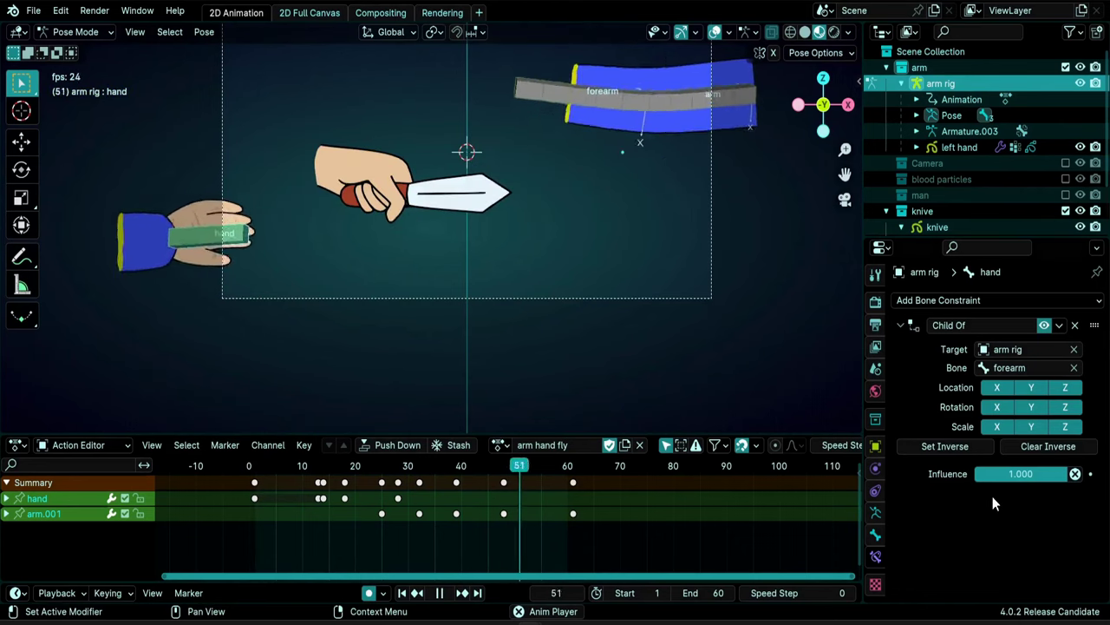
key(space)
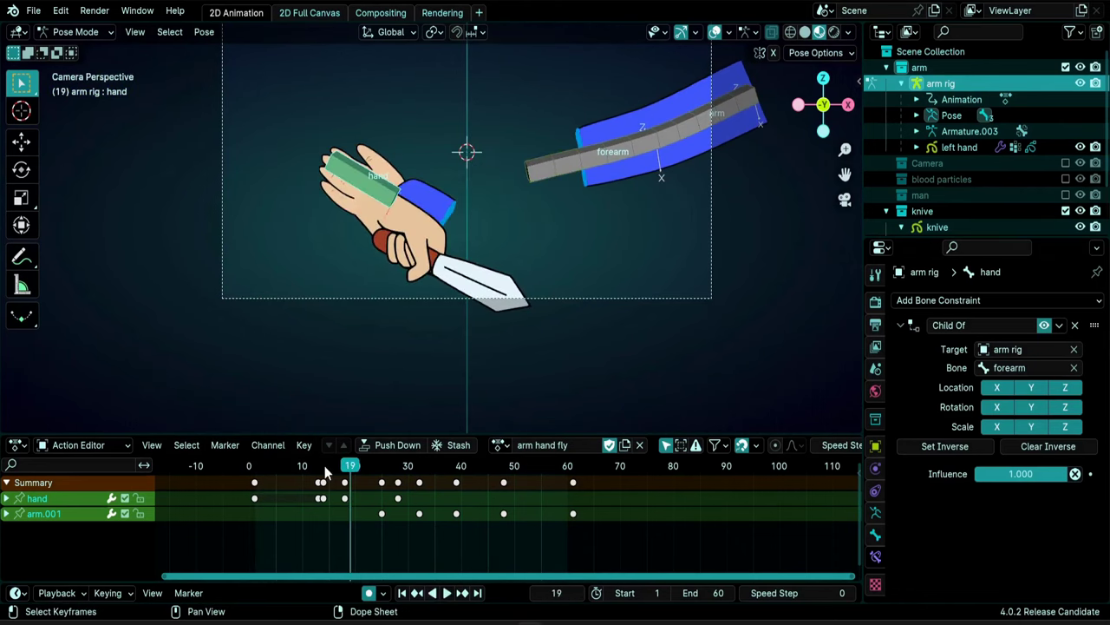
Keyframe the hand bone's Child Of influence at 1.000 on frame 13 and 0 on frame 14
click(325, 465)
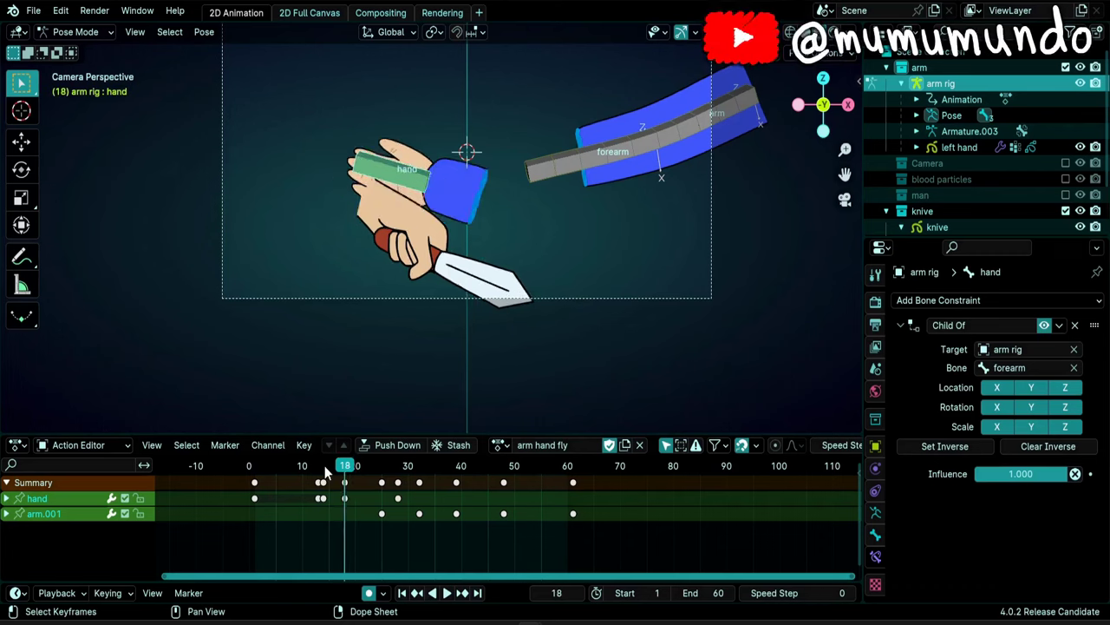
click(1091, 475)
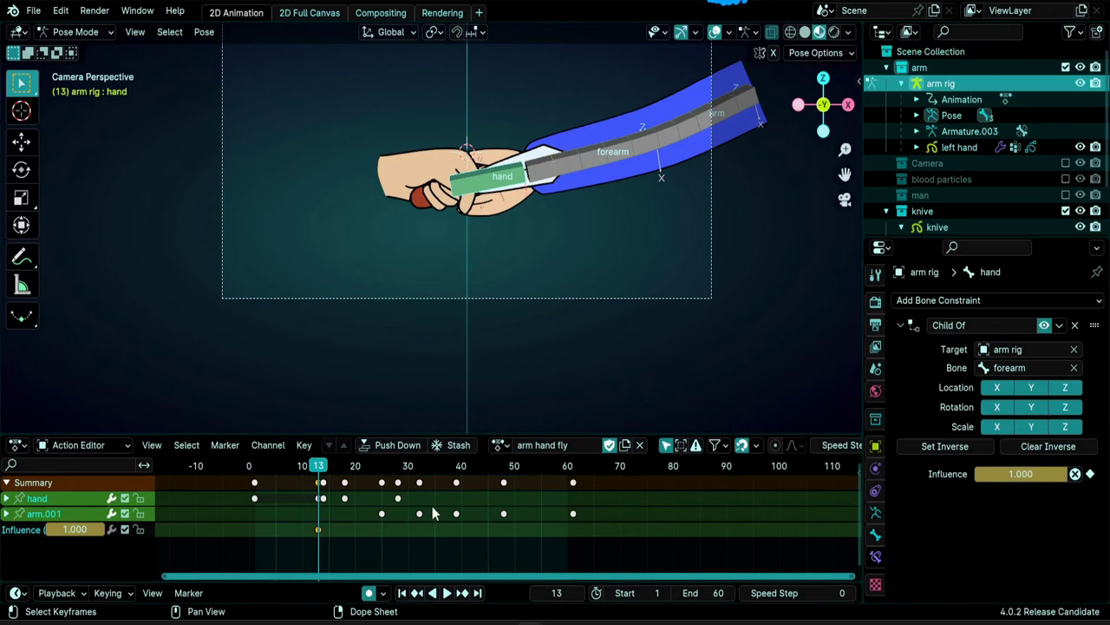
key(Right)
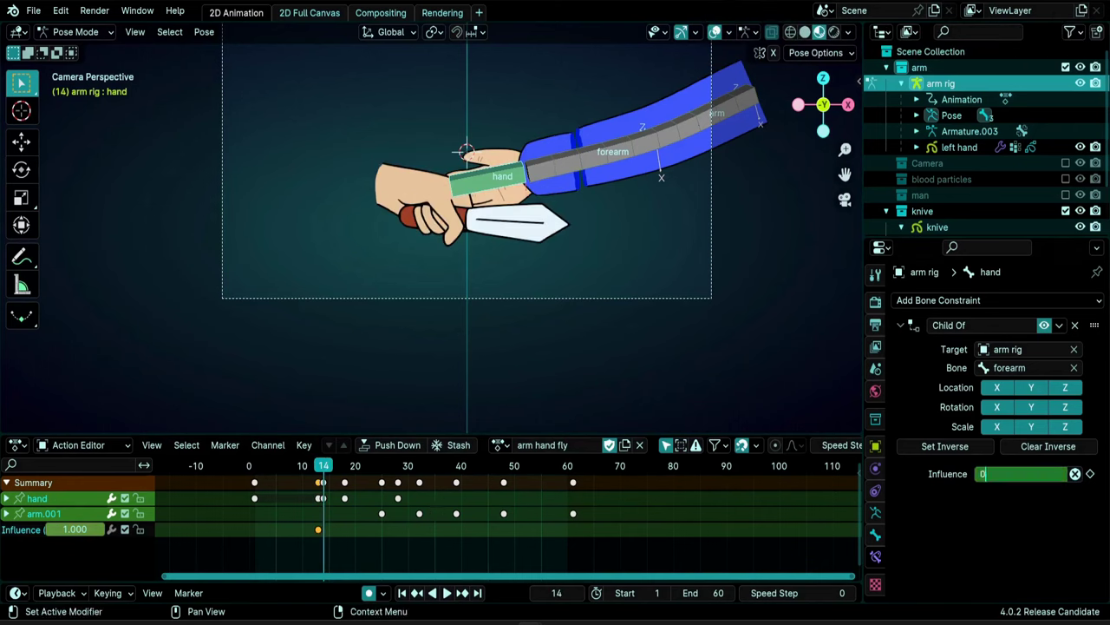
key(Return)
key(i)
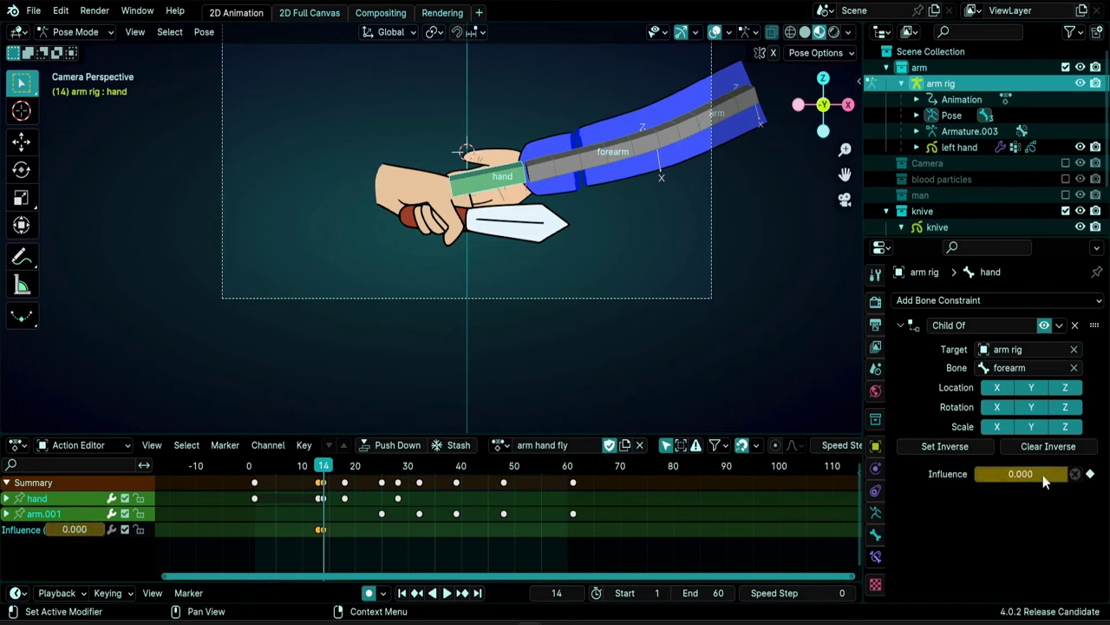
Play back the animation to check how the hand detaches from the forearm
key(shift+ctrl+space)
key(Escape)
key(space)
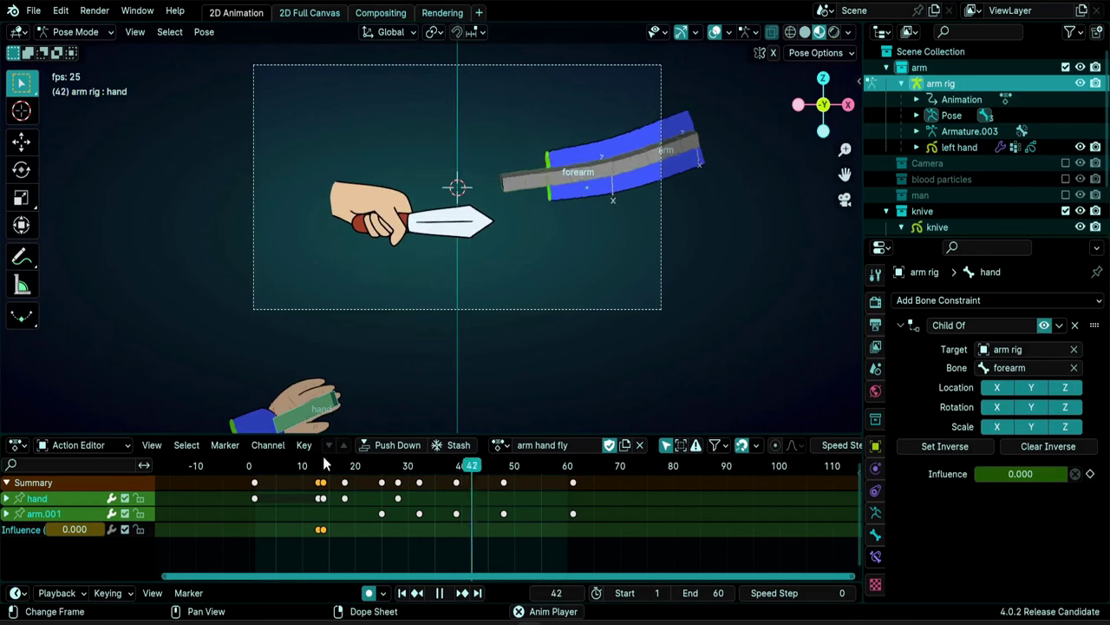
key(space)
Try rotating the forearm bone at frame 7 and play the animation through
click(287, 466)
click(556, 207)
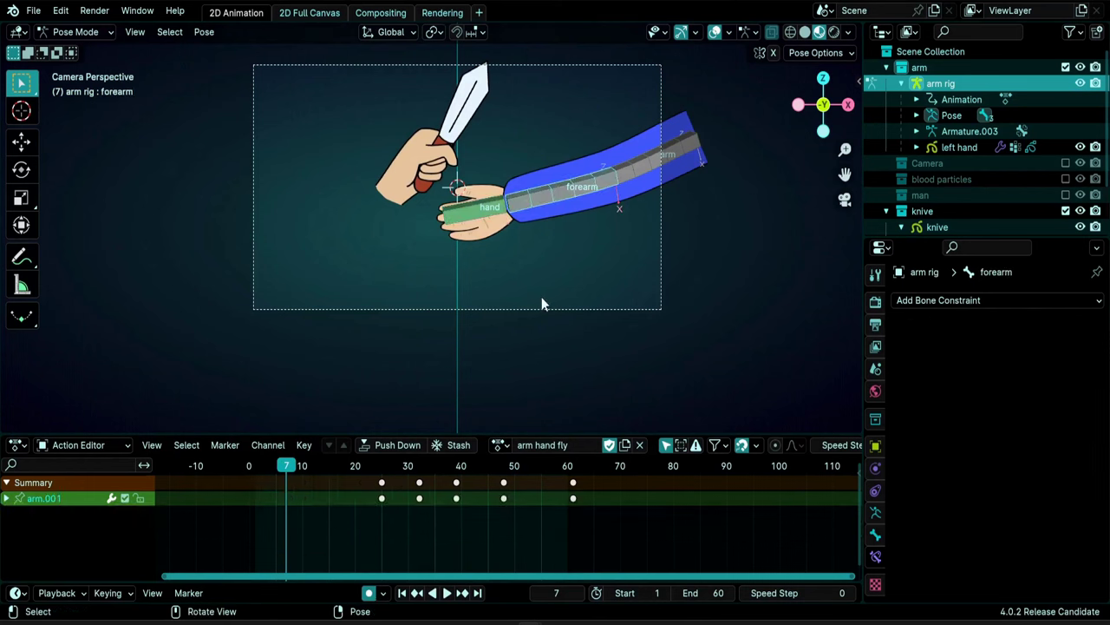
key(r)
click(526, 344)
key(space)
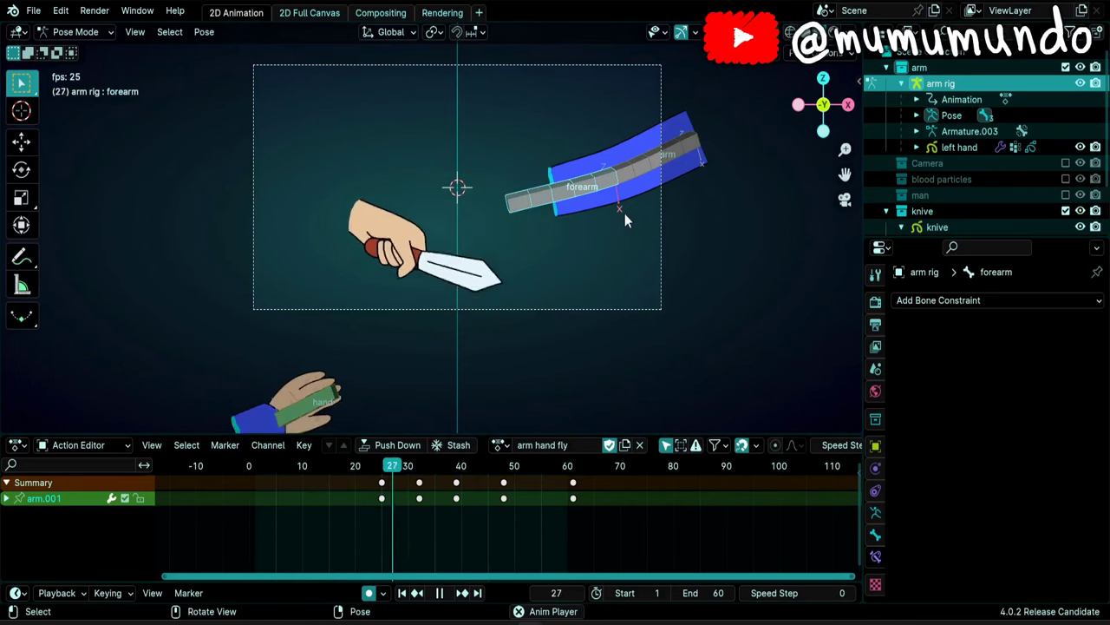
key(space)
Switch the arm rig to Object Mode and try moving the whole rig
key(ctrl+Tab)
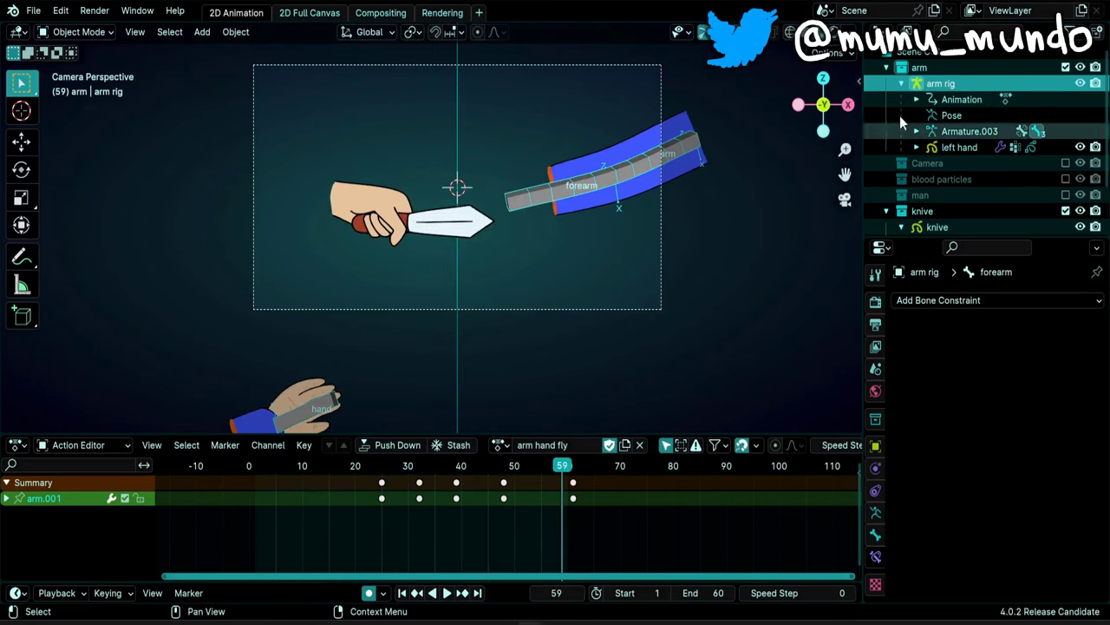
key(g)
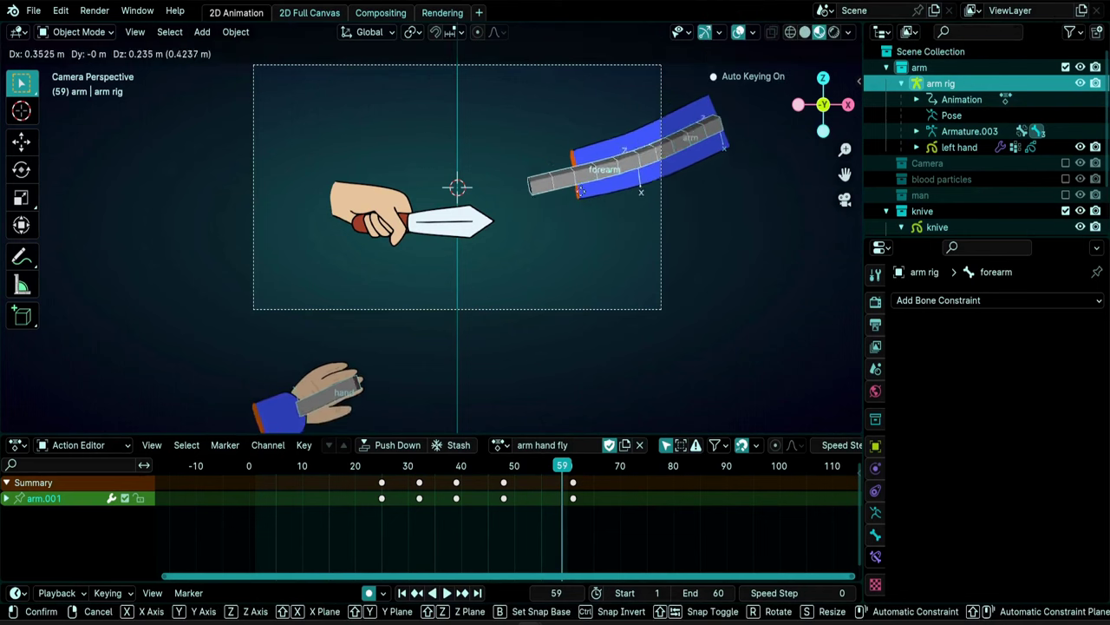
key(Escape)
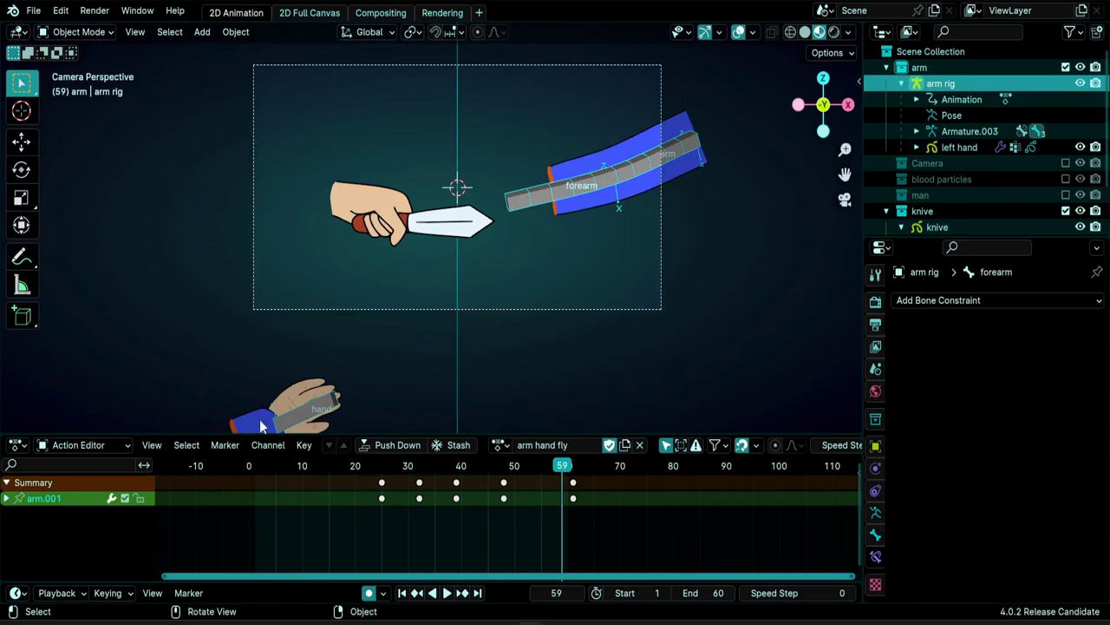
shift+middle_drag(380, 404, 383, 372)
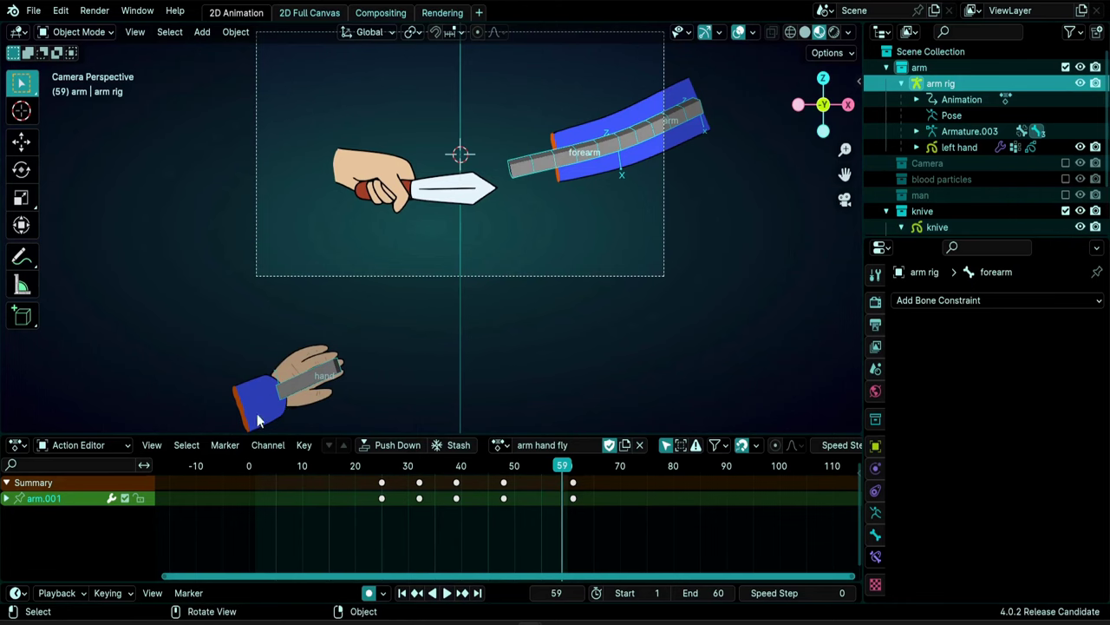
shift+click(300, 385)
key(ctrl+Tab)
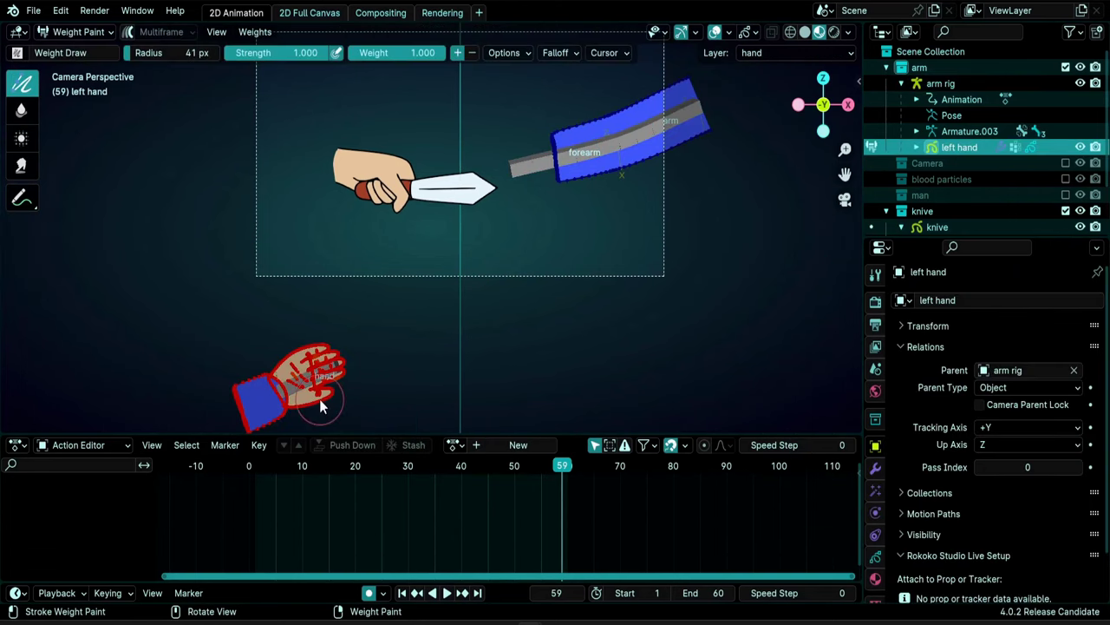
key(ctrl+z)
key(ctrl+z)
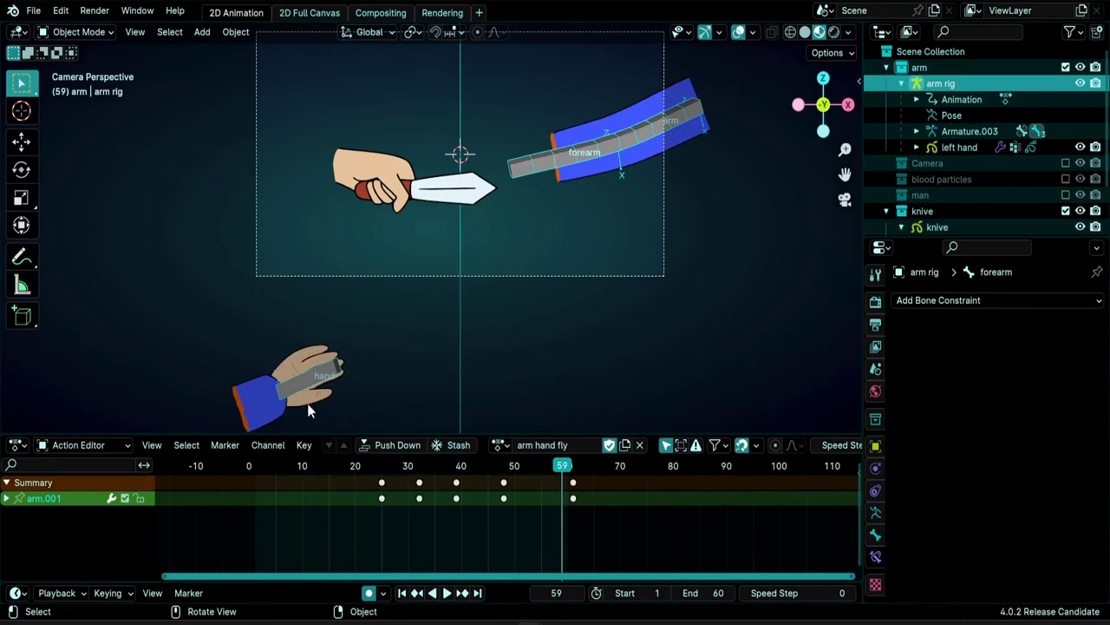
Play the animation from the first frame, stop at frame 13, and hide the arm rig
key(shift+Left)
key(Home)
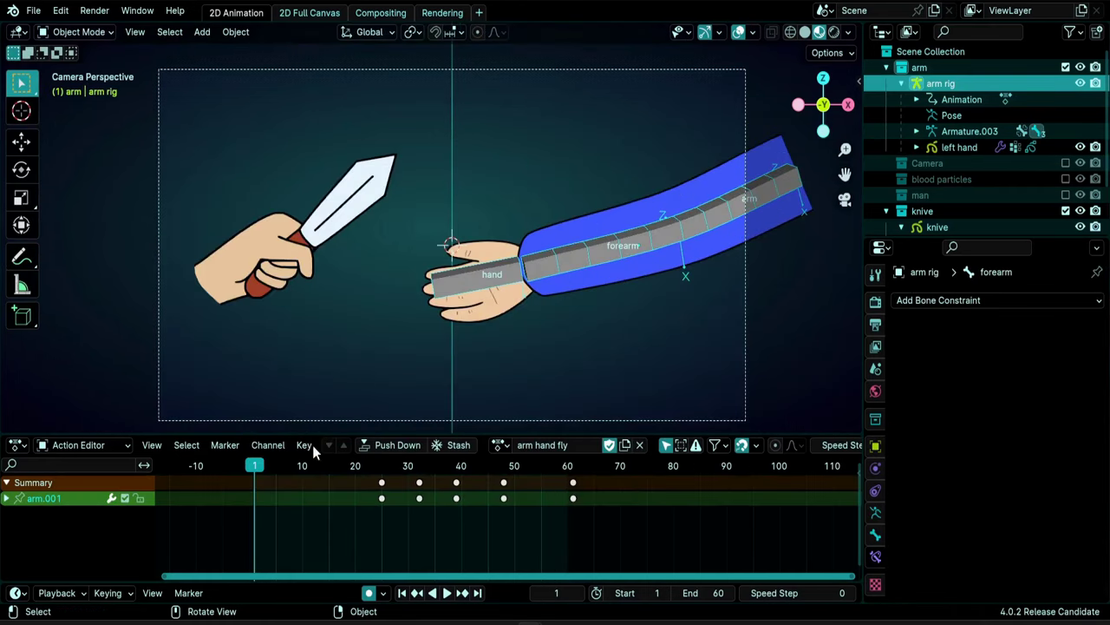
key(space)
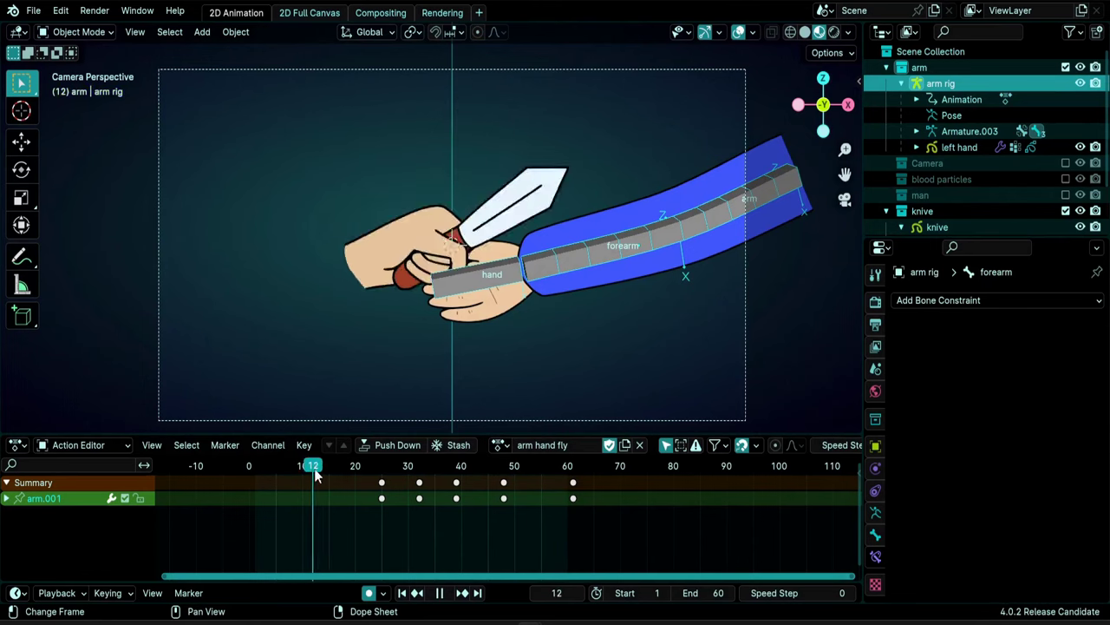
drag(315, 476, 320, 477)
key(space)
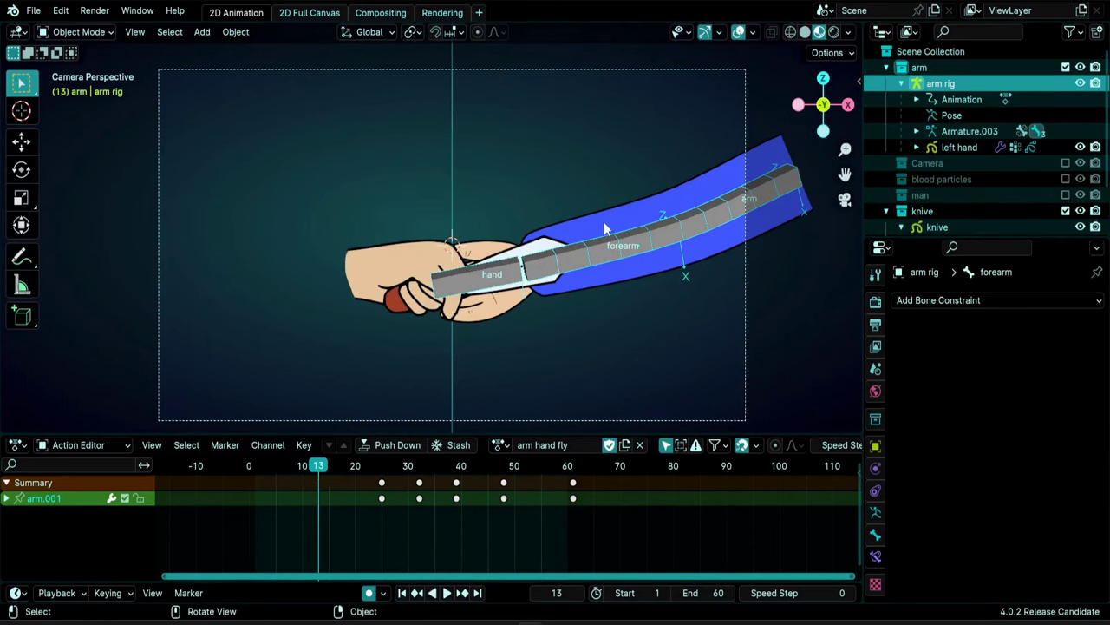
click(1080, 83)
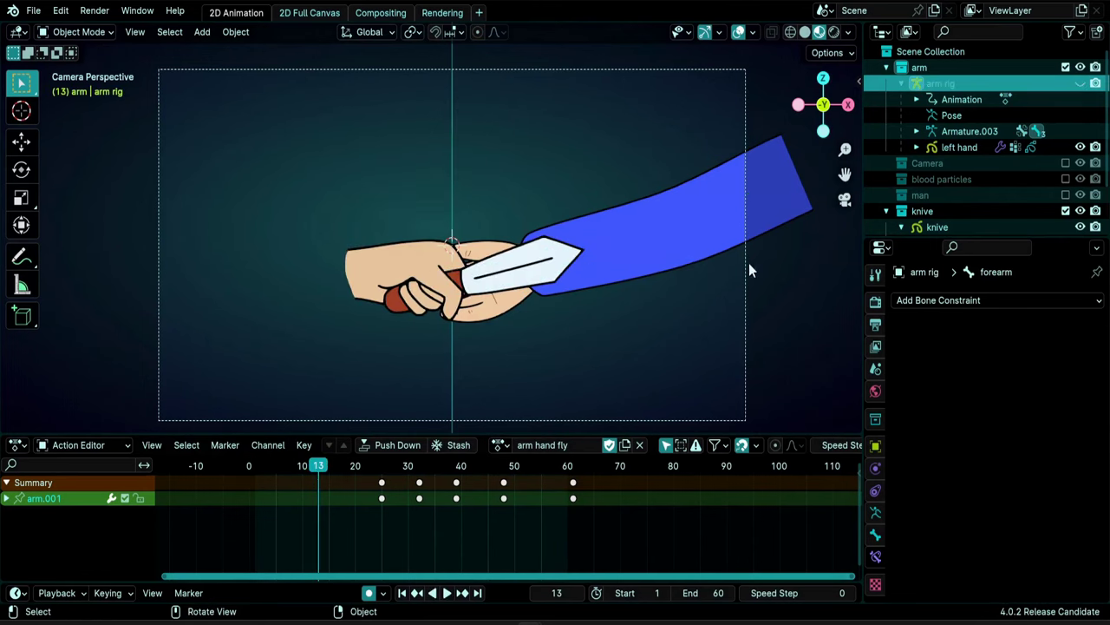
Put the knive object in Draw Mode with the bleed layer active and show its Grease Pencil keyframes
scroll(228, 216, up, 4)
click(198, 200)
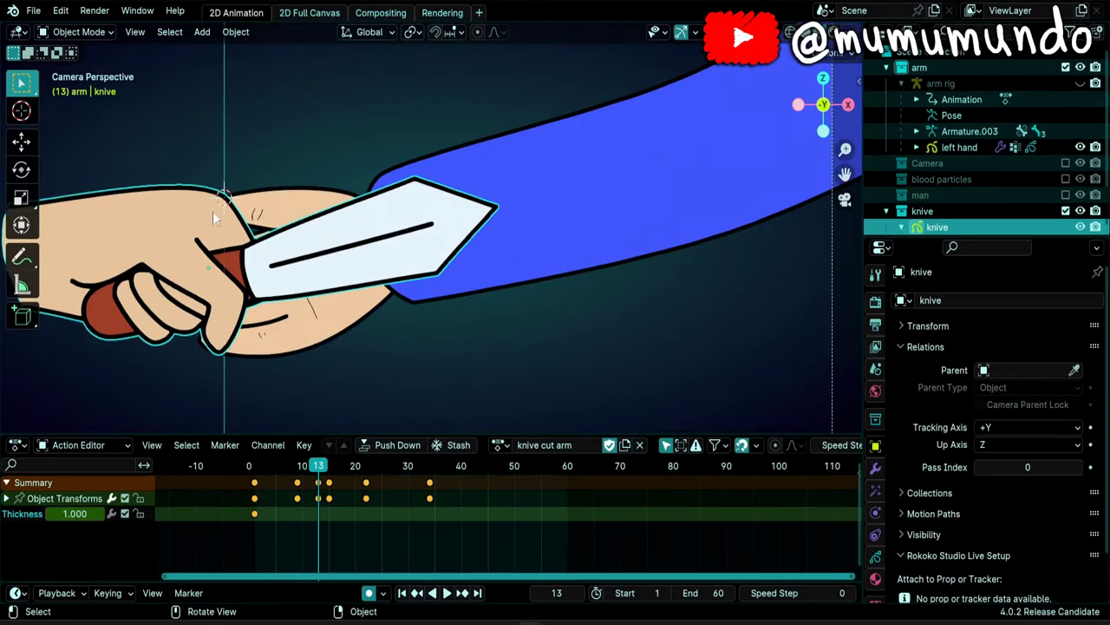
key(ctrl+Tab)
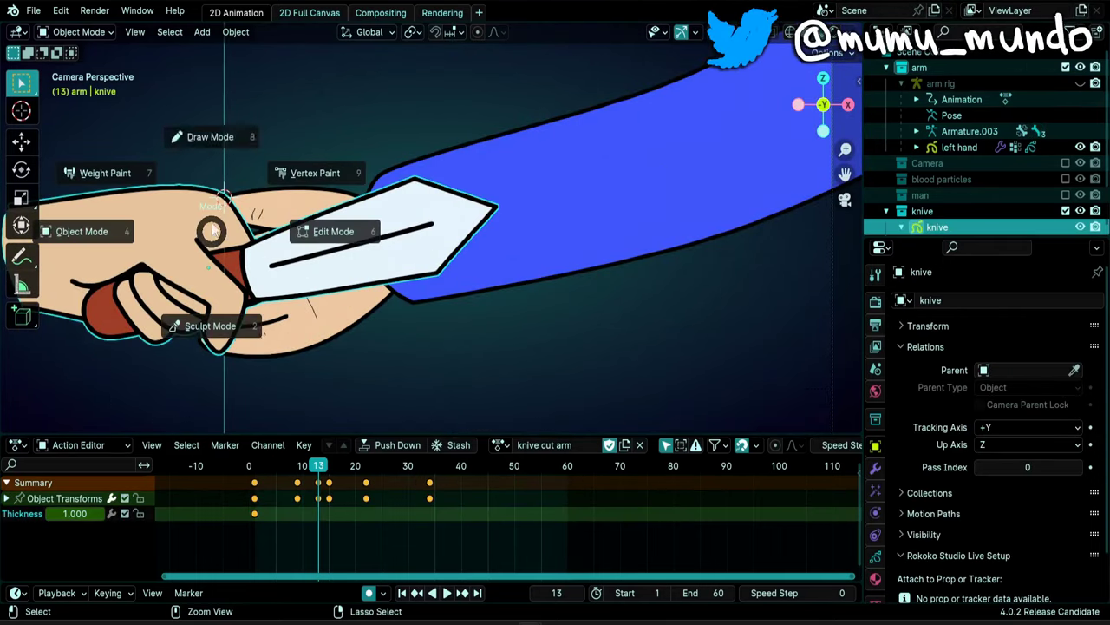
click(198, 150)
key(y)
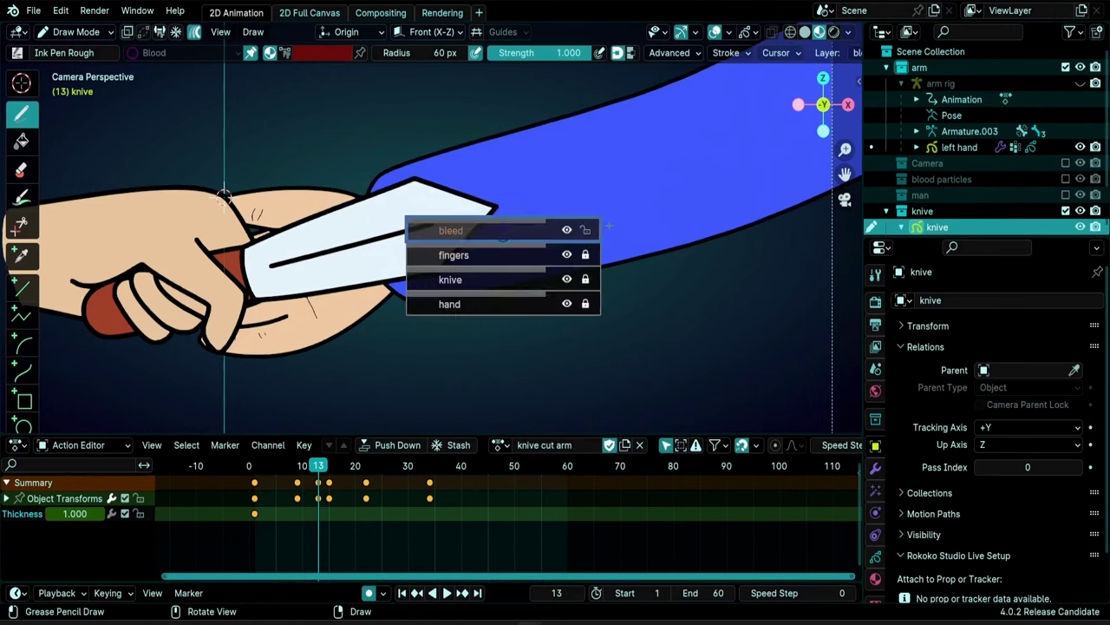
click(491, 231)
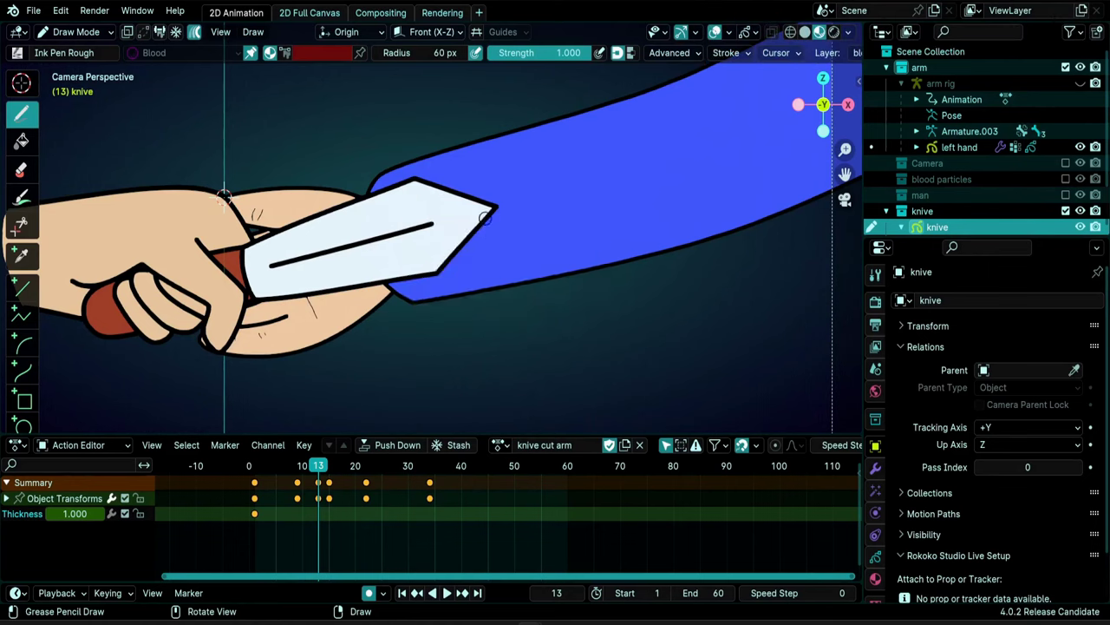
click(112, 445)
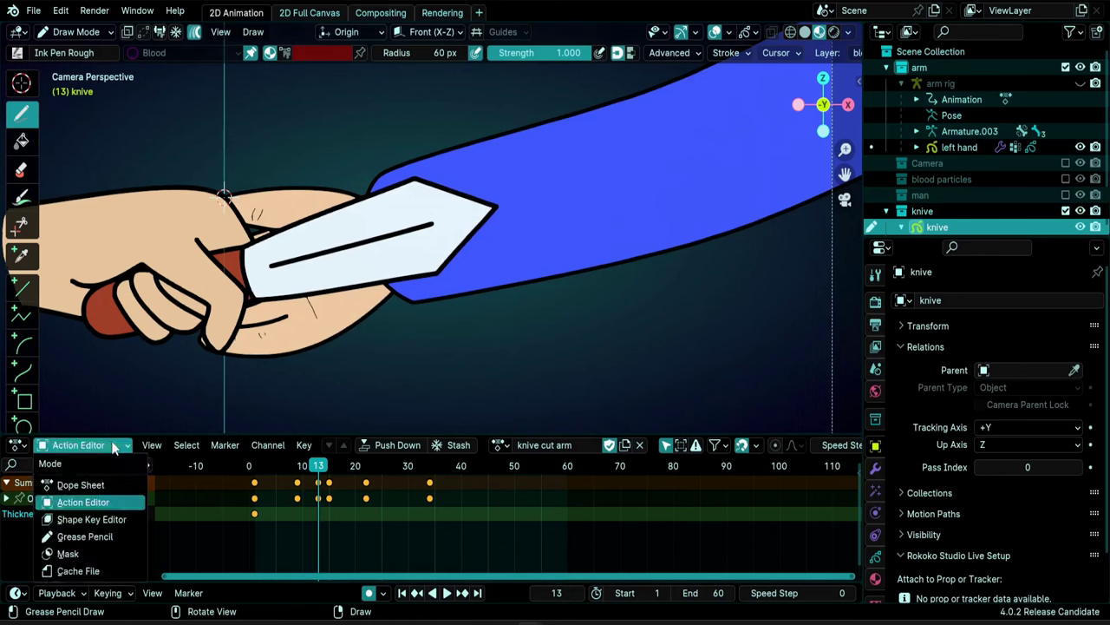
click(101, 536)
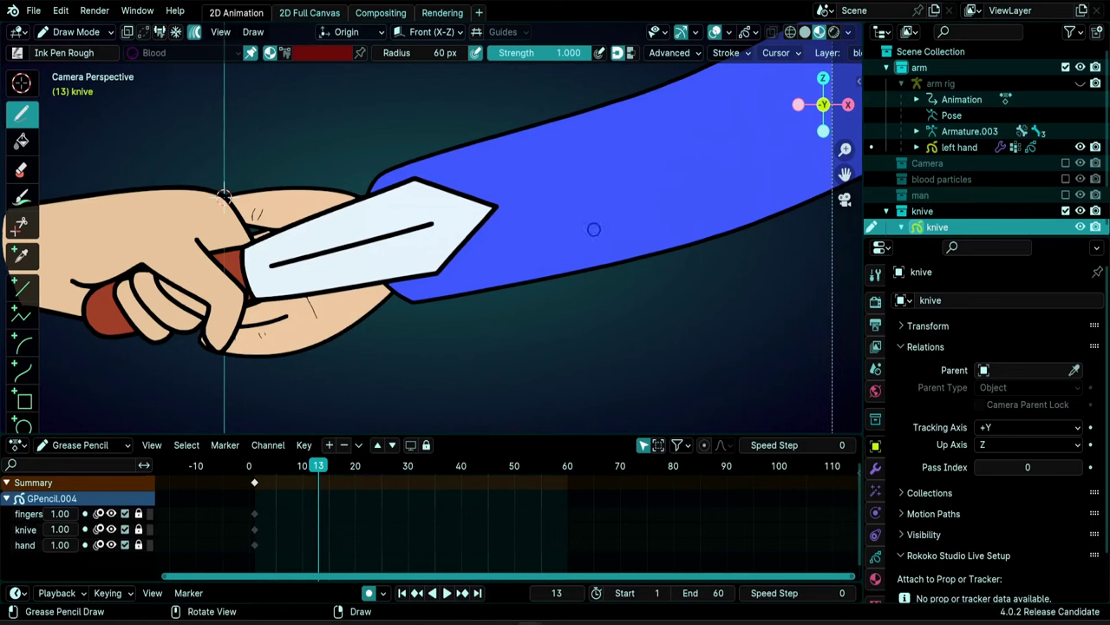
Try a short blood stroke along the upper edge near the knife's tip on frame 13
drag(460, 196, 473, 201)
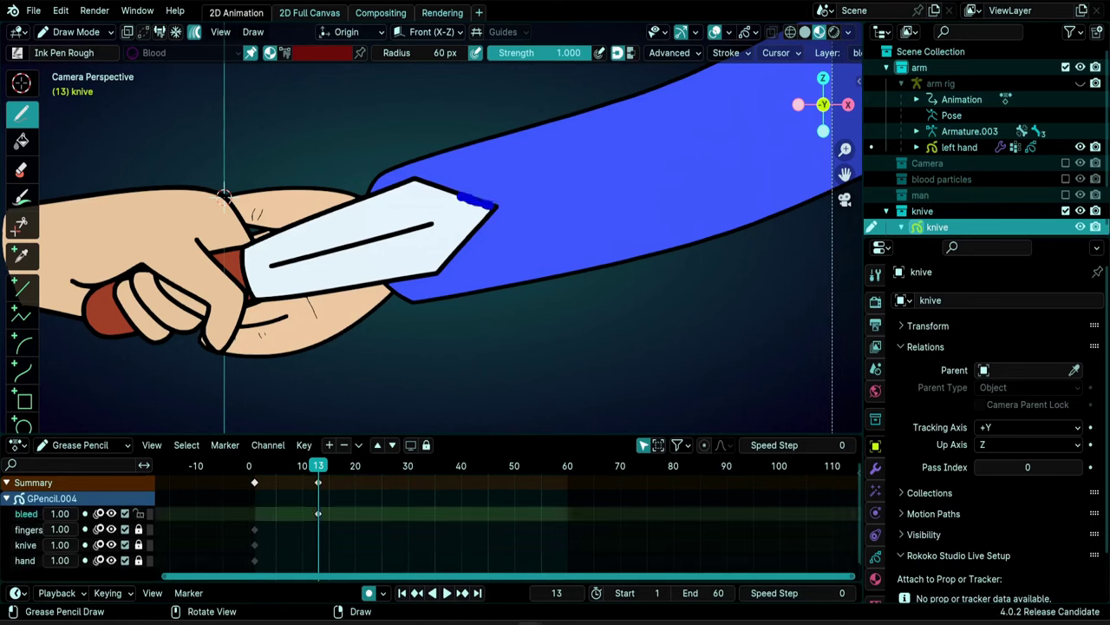
key(ctrl+z)
scroll(512, 240, down, 3)
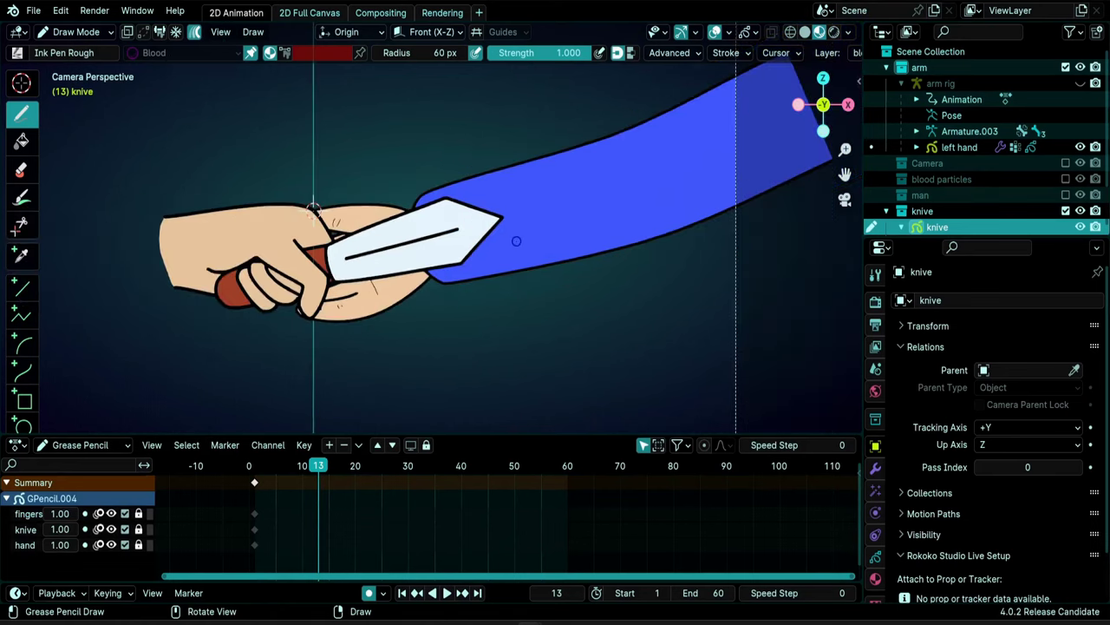
Paint blood around the knife's tip on frame 13 and duplicate that bleed keyframe onto frames 14 to 17
key(ctrl+shift+z)
scroll(504, 230, up, 3)
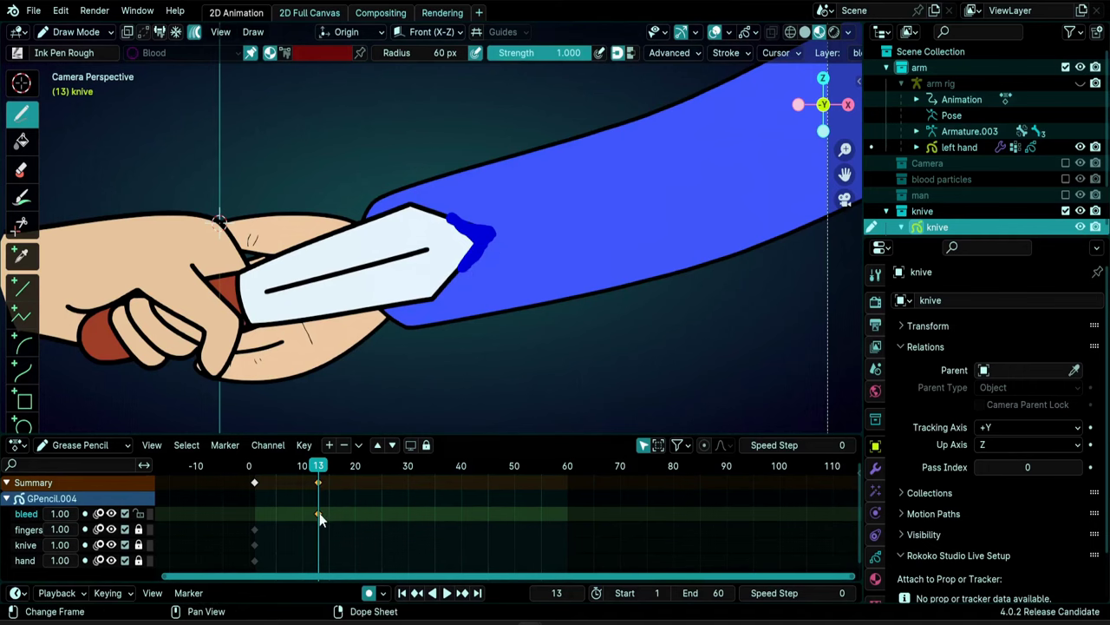
key(g)
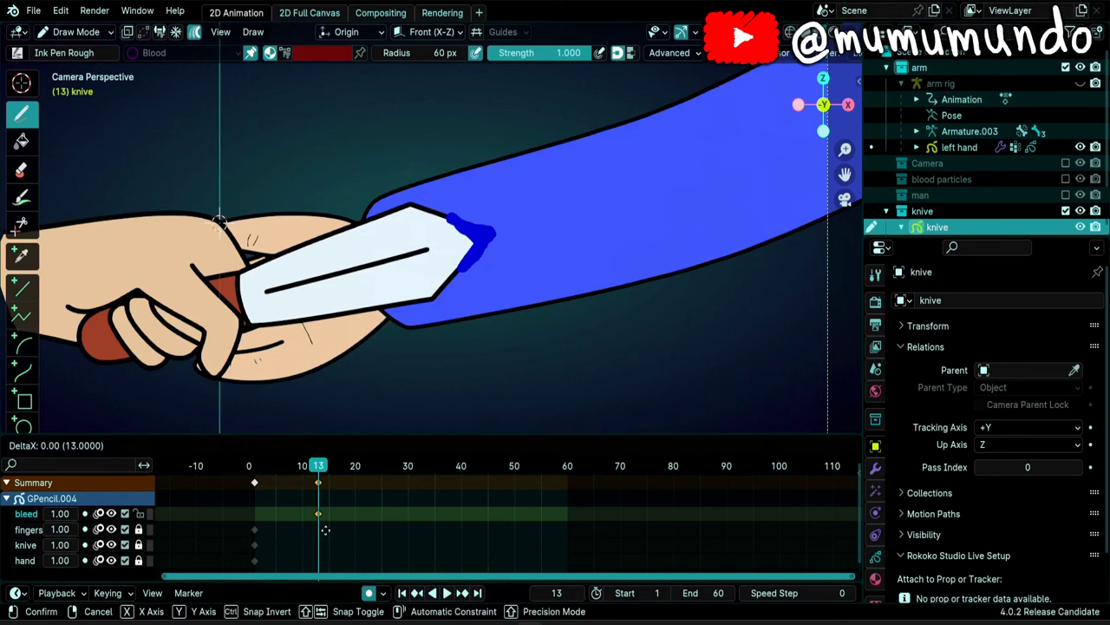
click(328, 529)
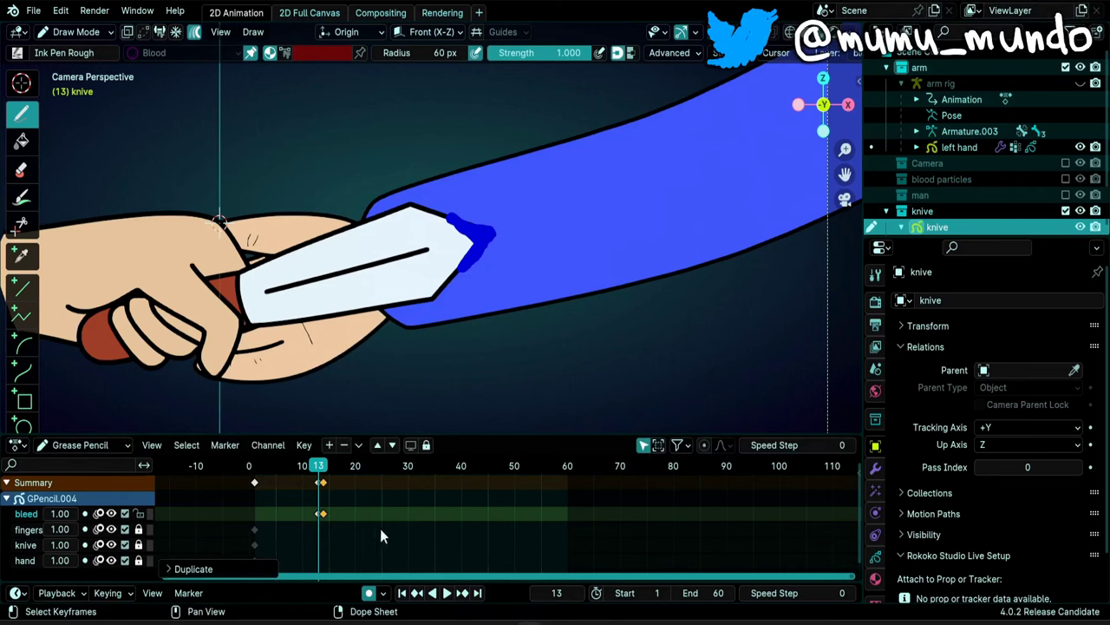
key(shift+r)
key(shift+r)
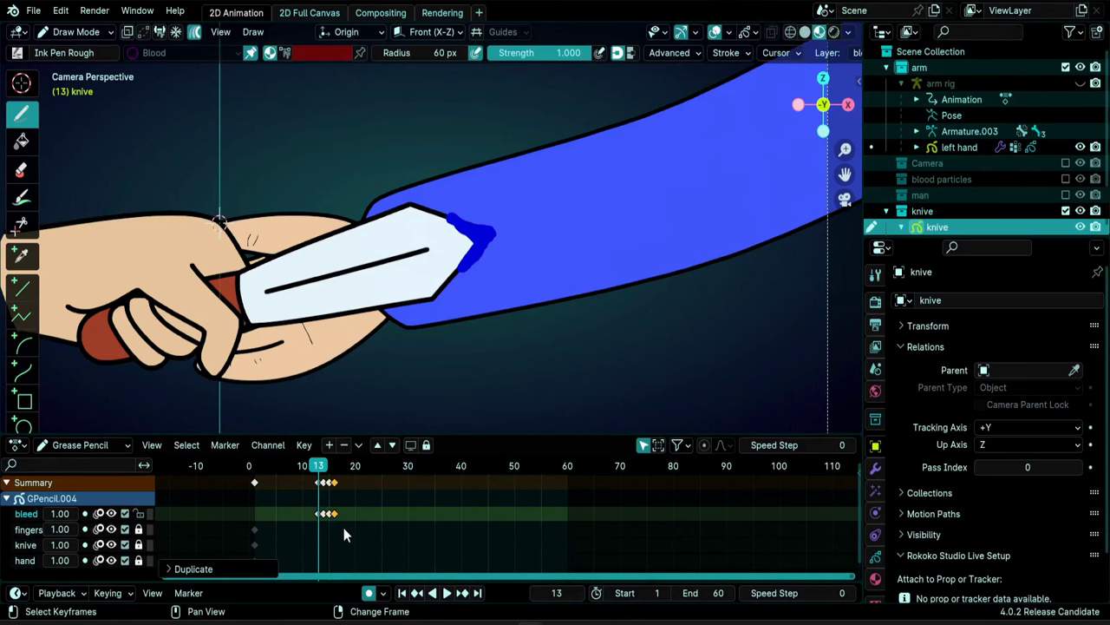
key(shift+r)
scroll(314, 526, up, 6)
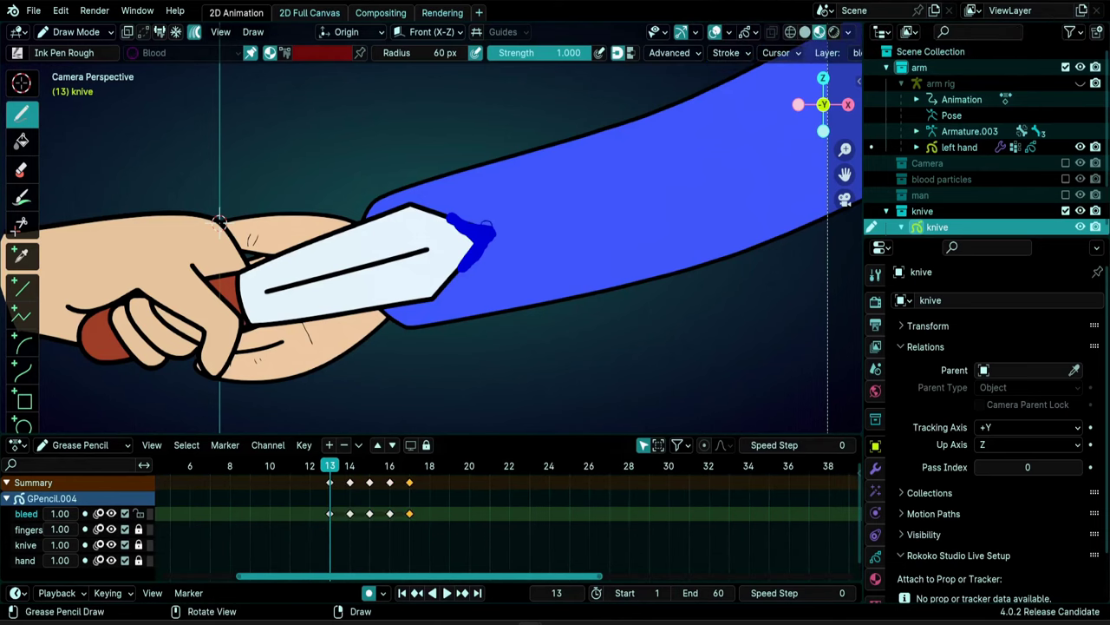
Draw a blood strand between the cut sleeve and the blade tip on frame 14, a detached strand on frame 15 and drops on 16
click(349, 466)
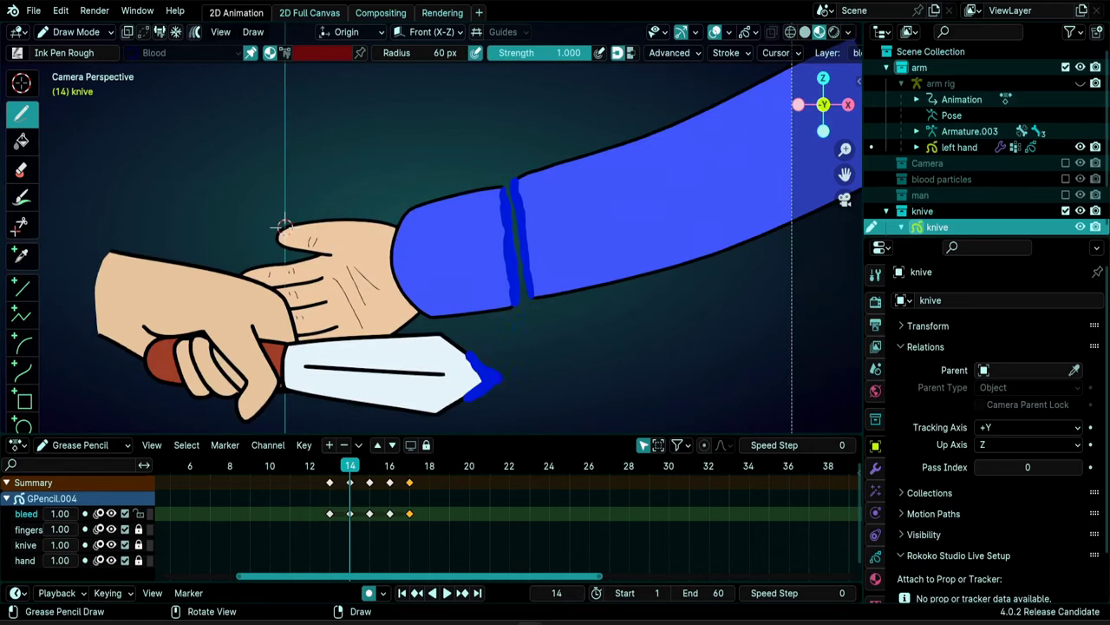
shift+middle_drag(285, 228, 303, 159)
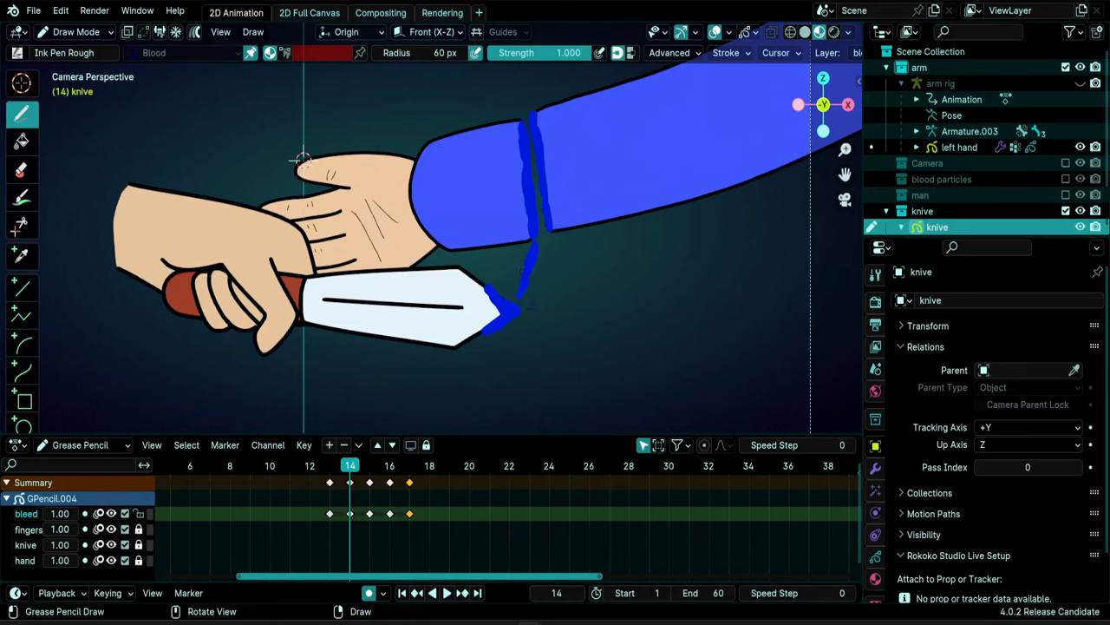
drag(361, 470, 370, 469)
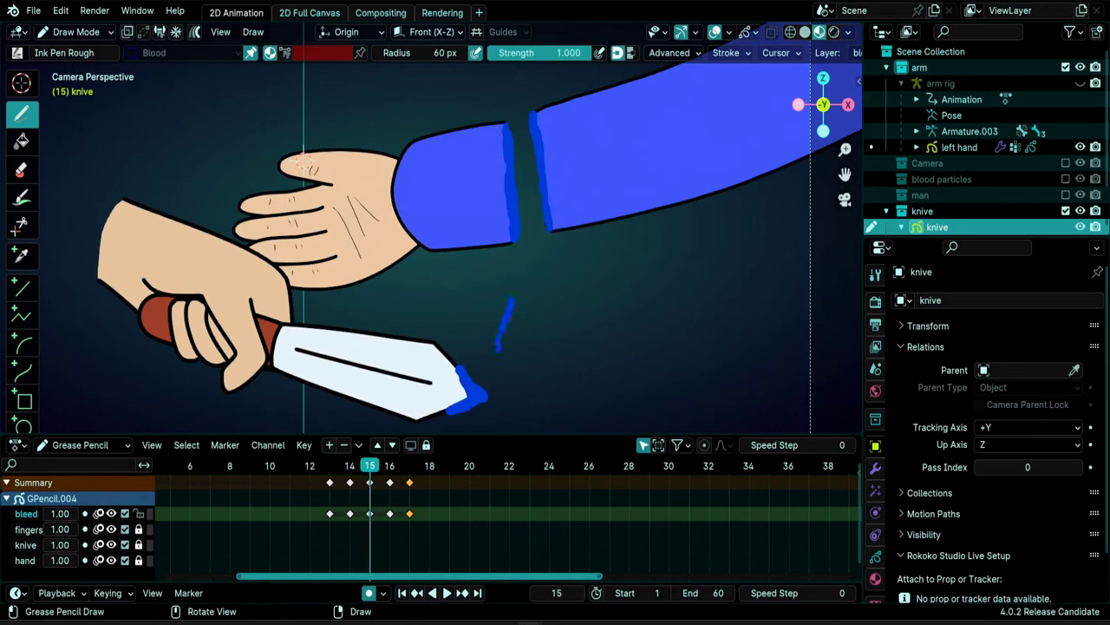
drag(369, 469, 384, 466)
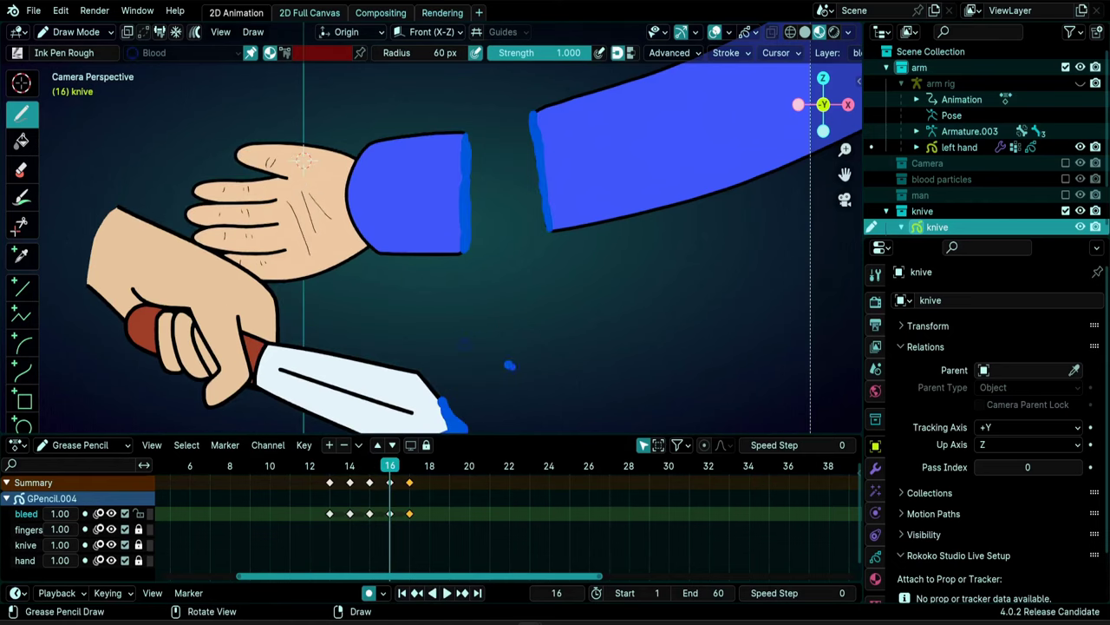
In Sculpt Mode, thicken the blood drops on frame 16 and the strand on frame 15, and reshape the strand with the Push brush
key(ctrl+Tab)
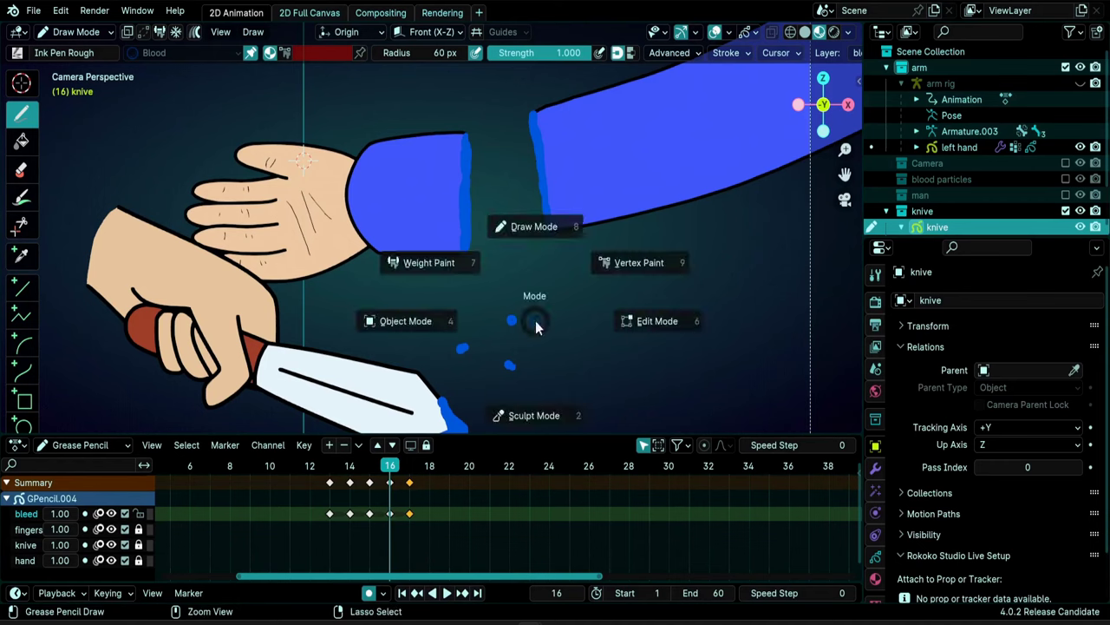
click(534, 407)
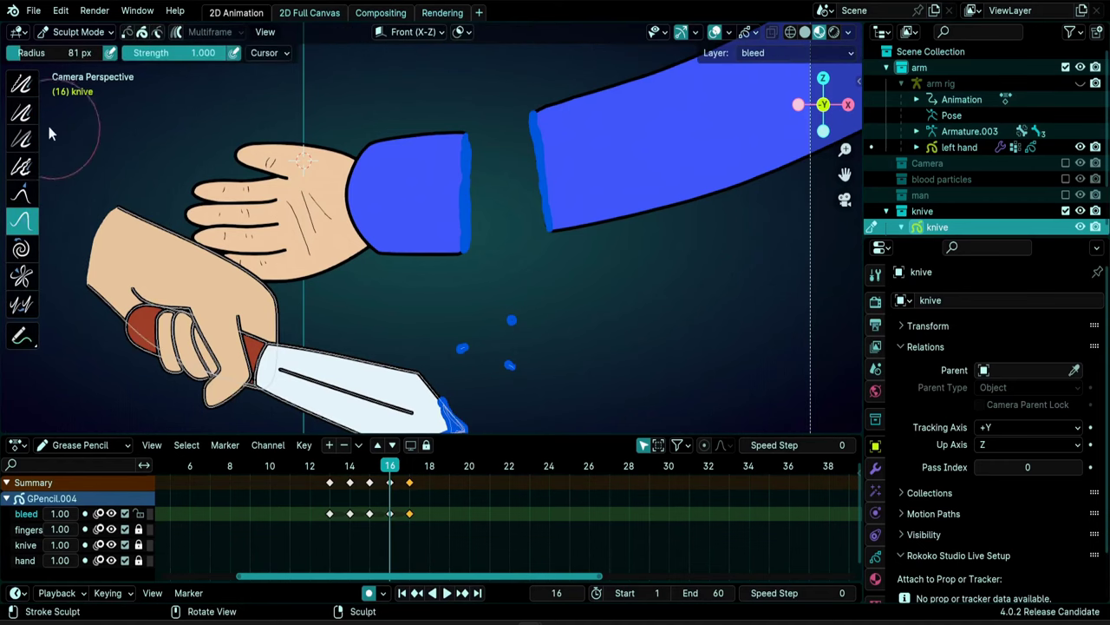
click(22, 112)
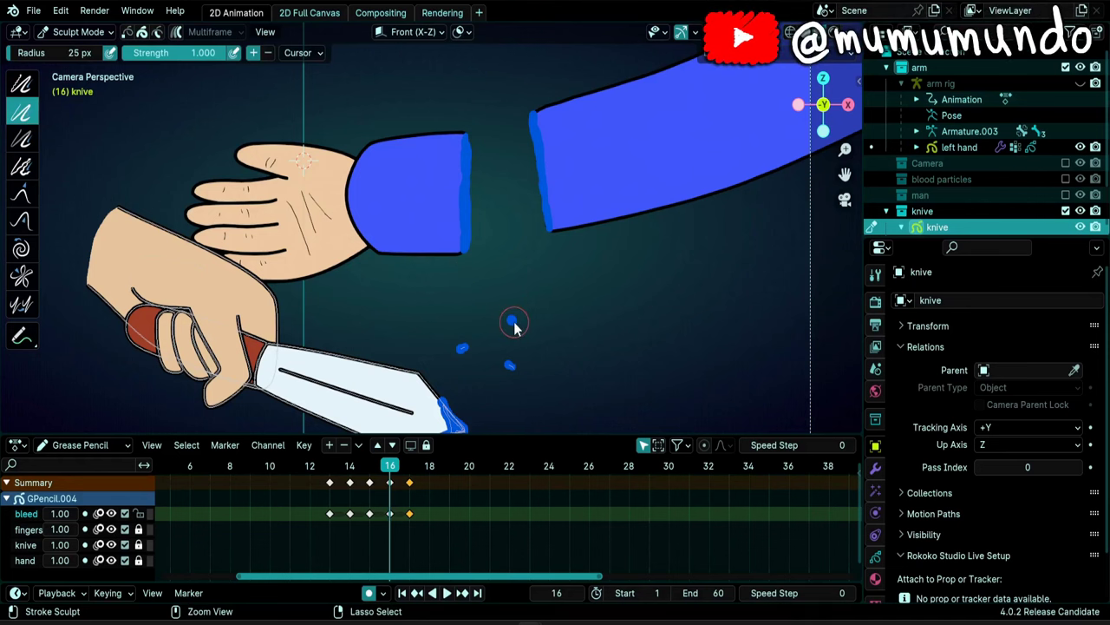
drag(514, 324, 569, 340)
mouse_move(389, 466)
mouse_down()
mouse_move(325, 465)
mouse_move(370, 466)
mouse_up()
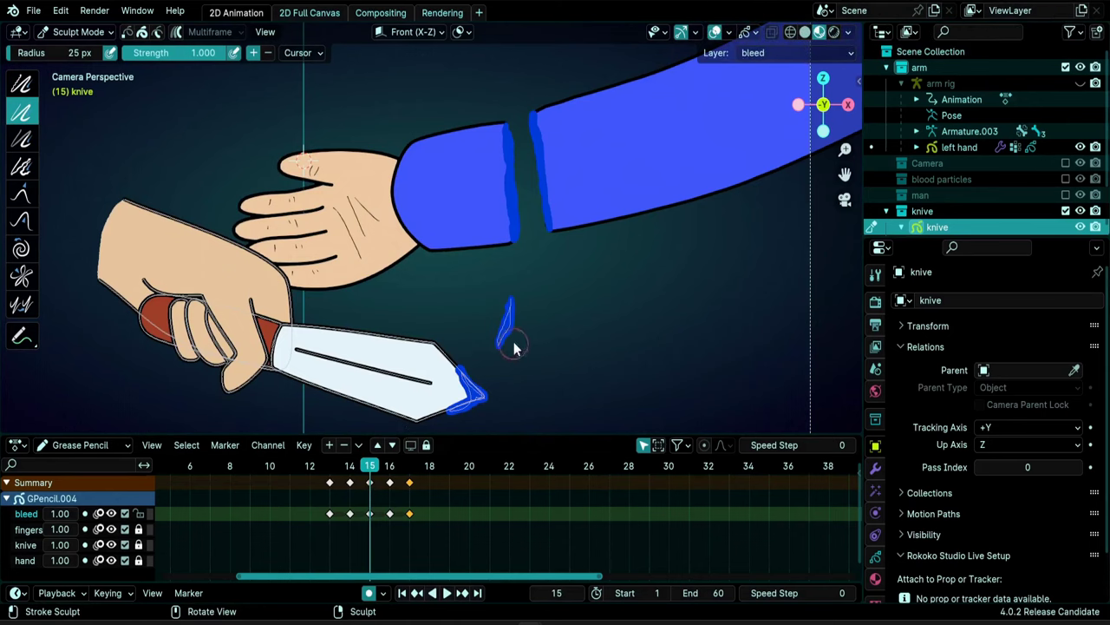
click(23, 222)
drag(514, 283, 509, 293)
Play the animation to review the blood on the knife and stop at frame 22
scroll(559, 336, down, 5)
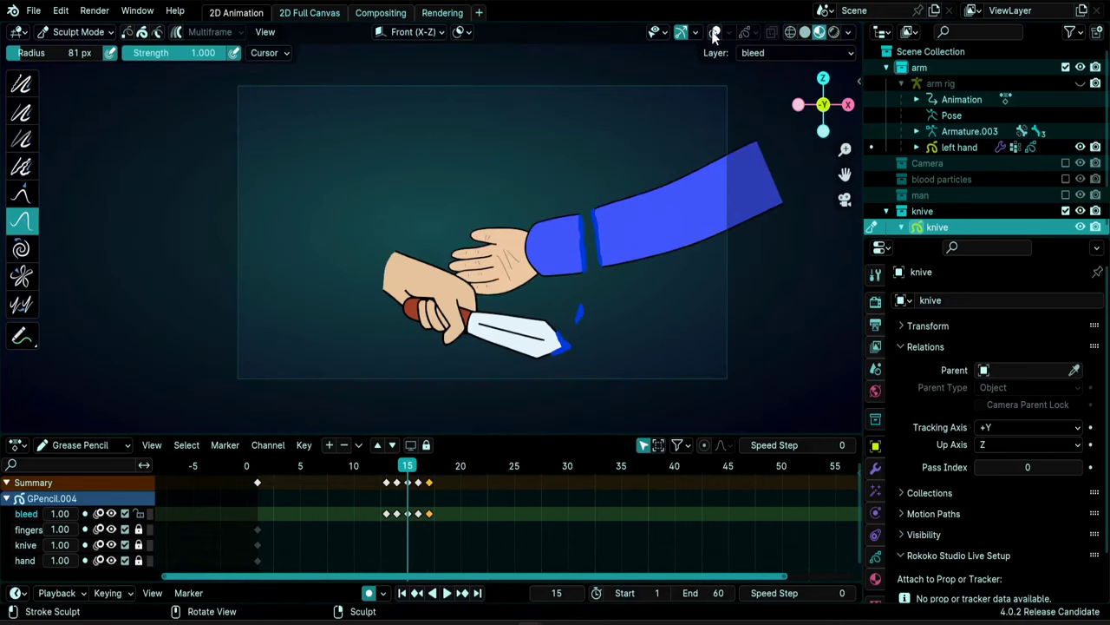
key(space)
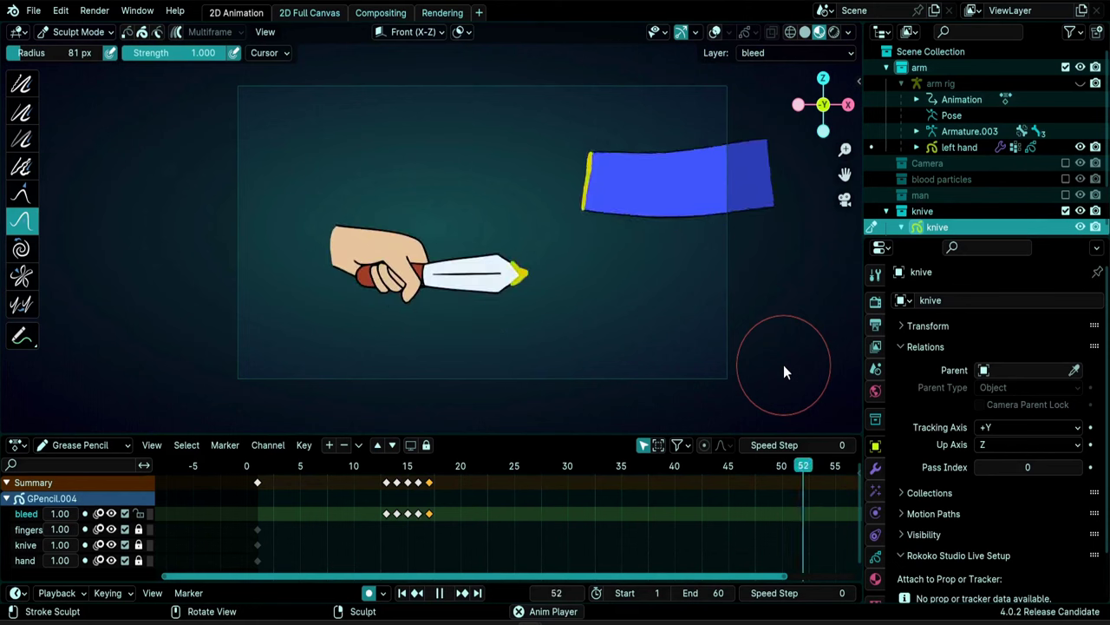
key(space)
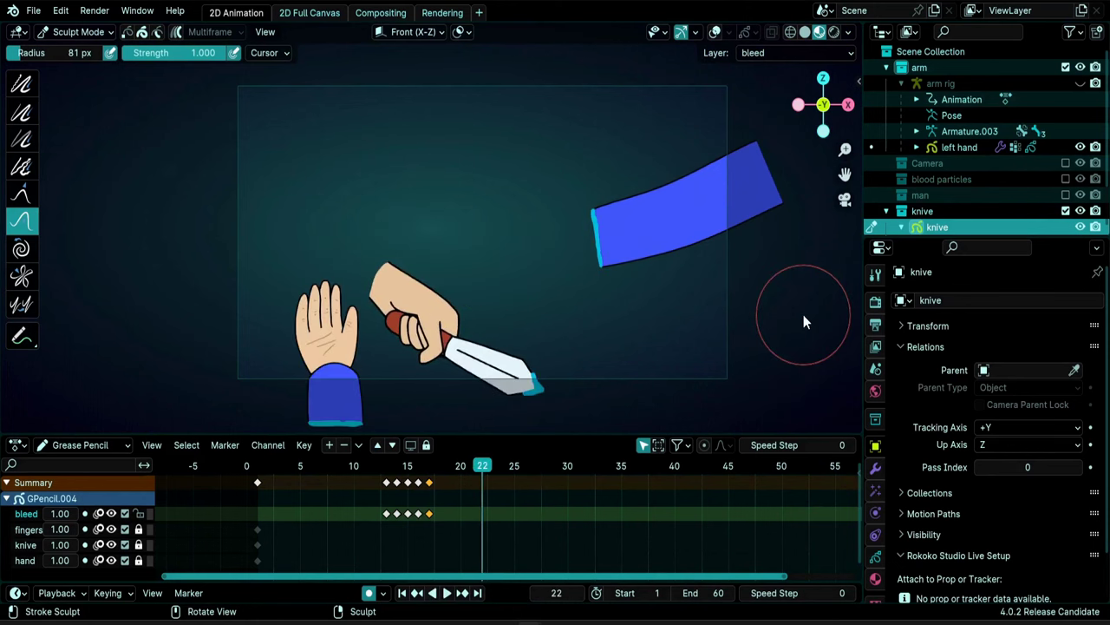
Exclude the knive and arm collections from the view layer and add a UV sphere
click(1065, 211)
click(1065, 67)
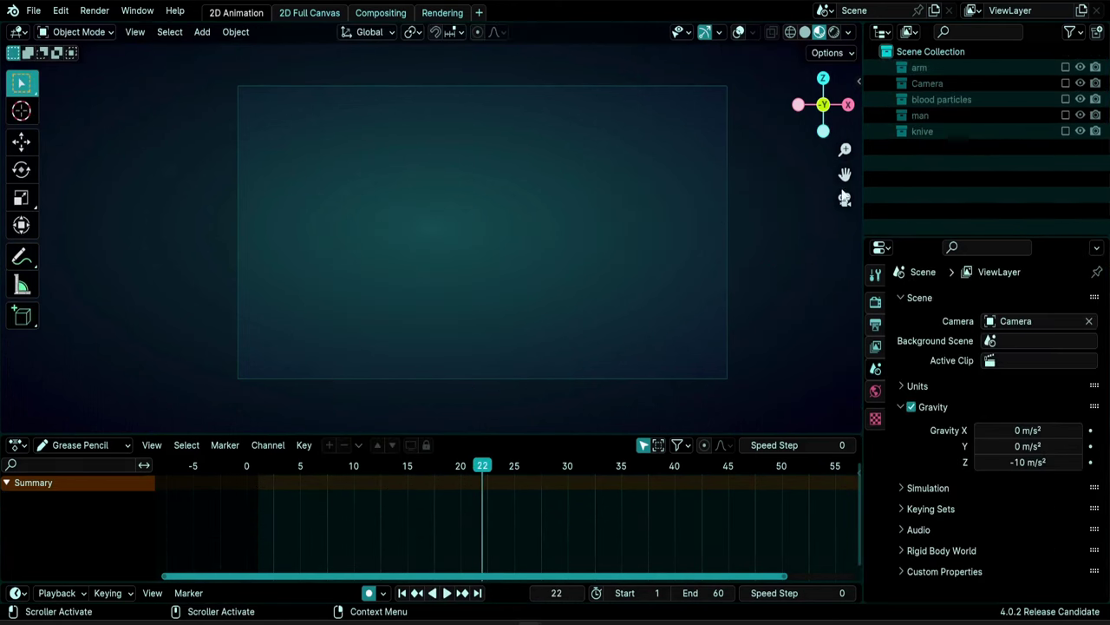
key(shift+a)
mouse_move(609, 284)
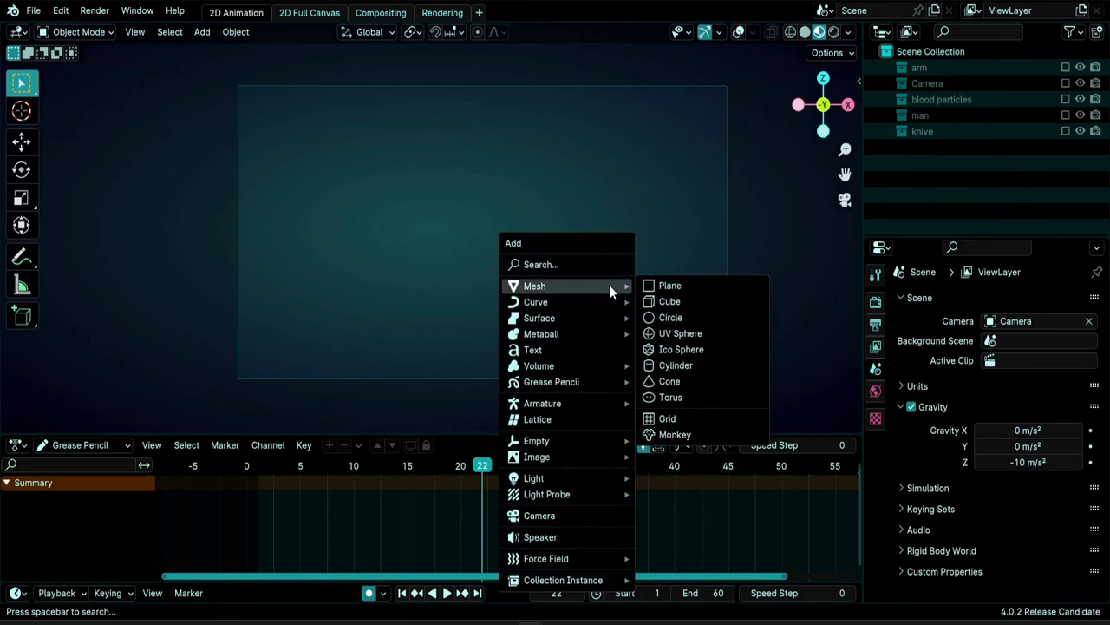
click(688, 334)
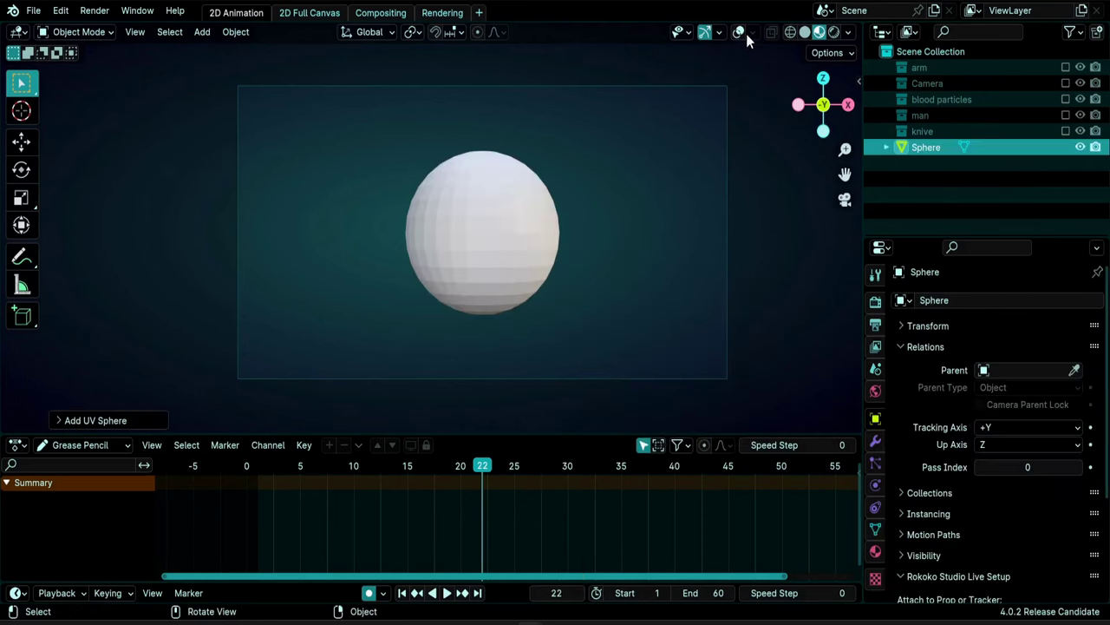
Add a particle system to the sphere and check its entry among the modifiers
click(877, 465)
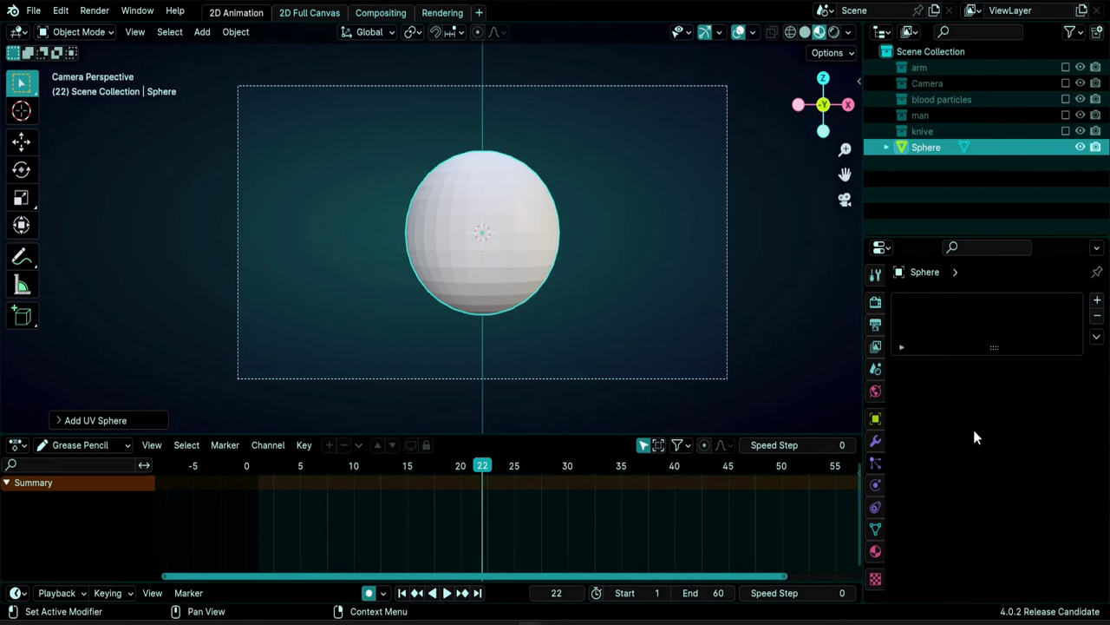
click(1097, 301)
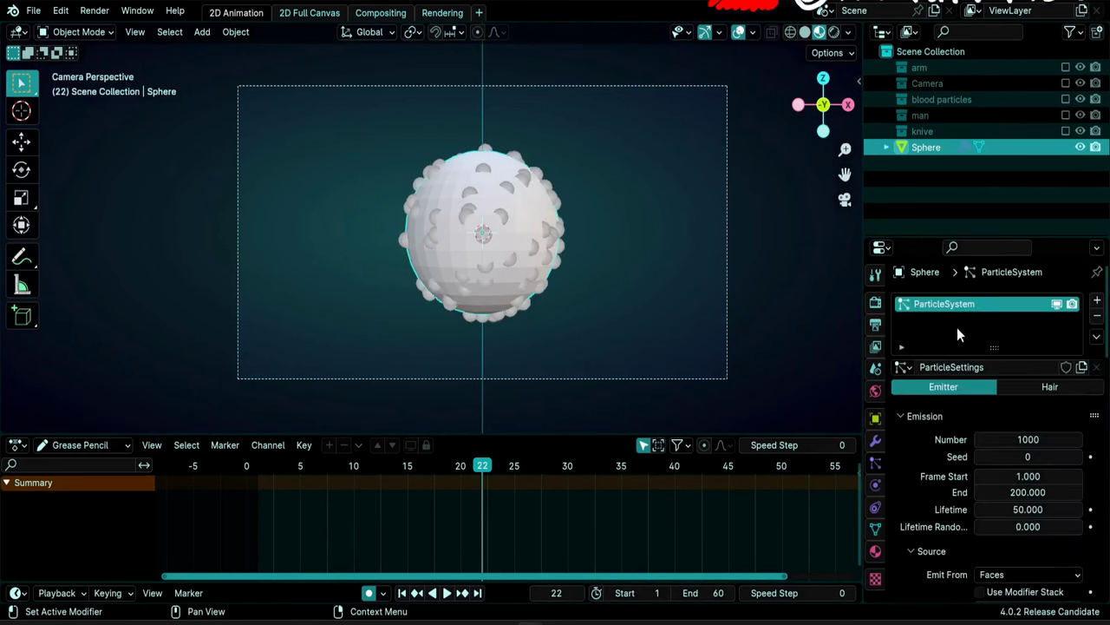
click(876, 441)
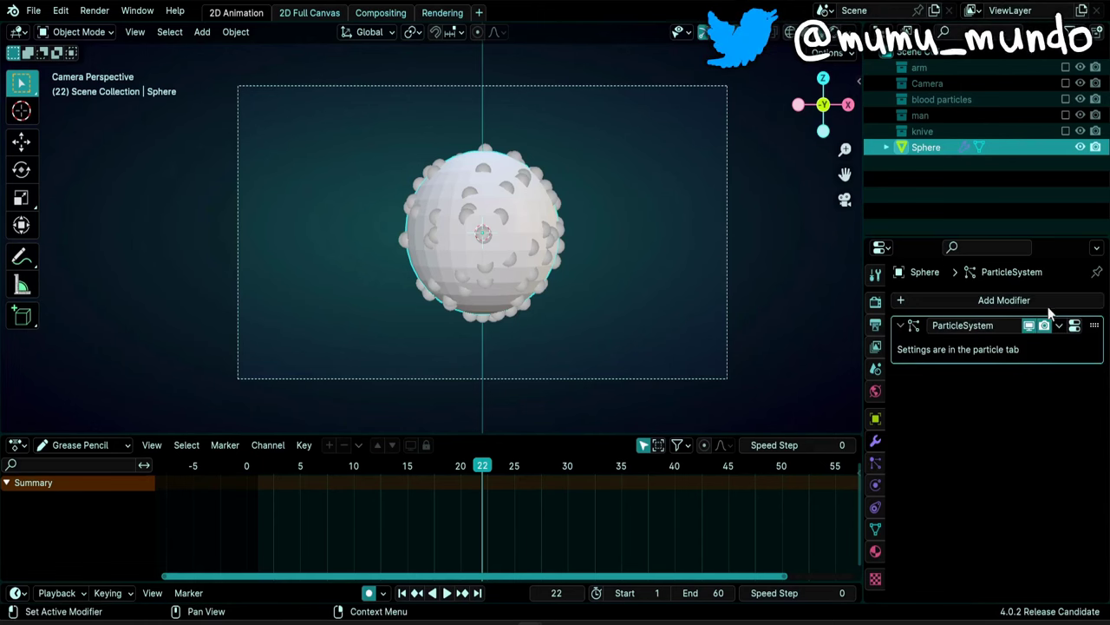
click(877, 464)
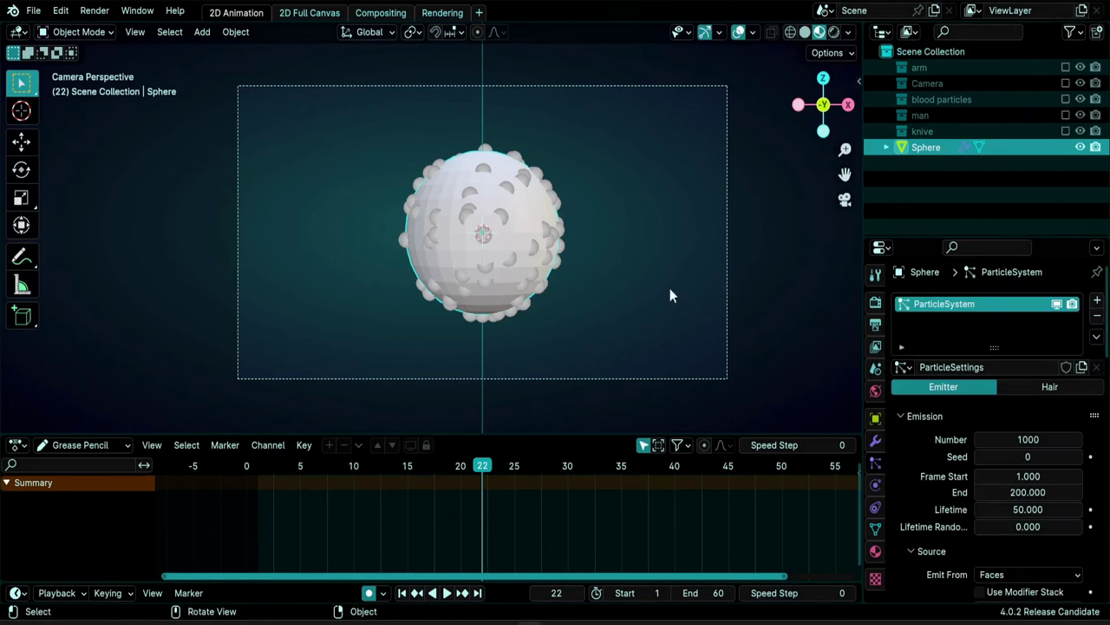
Play the sphere's particle emission and stop at frame 23
key(space)
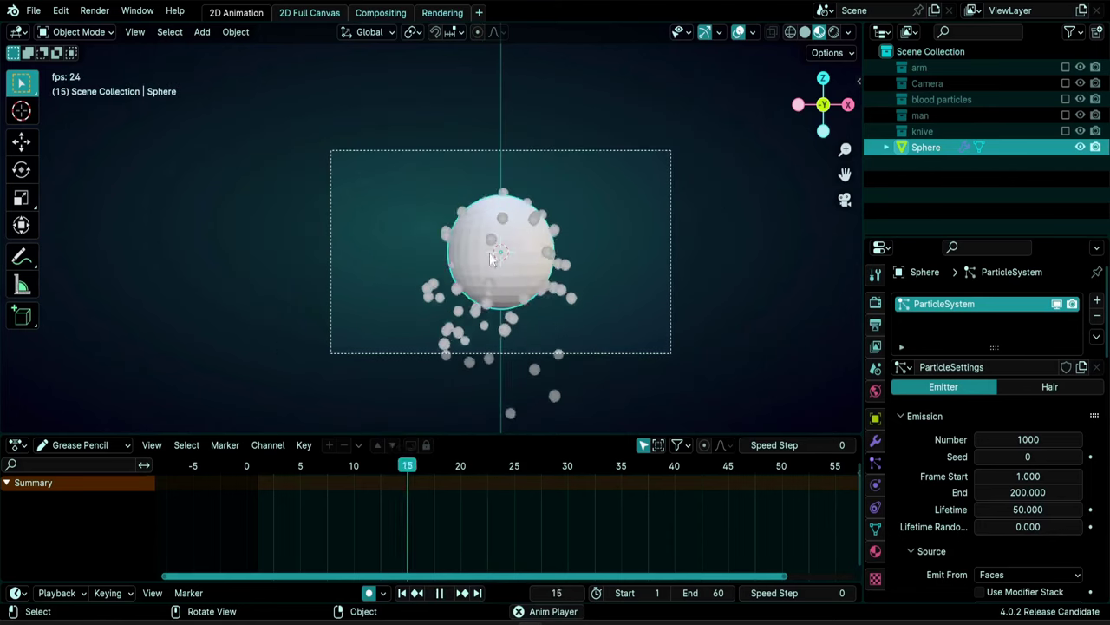
scroll(545, 297, up, 2)
key(space)
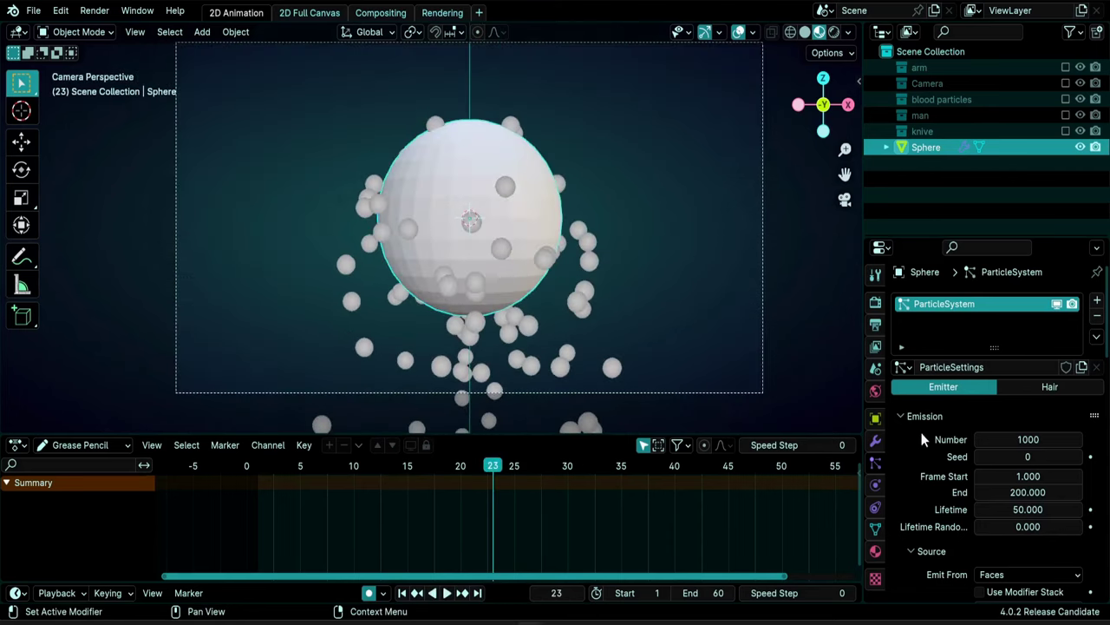
Set the sphere's particles to render as a Collection and find the instance collection settings
scroll(907, 433, down, 5)
scroll(902, 423, down, 10)
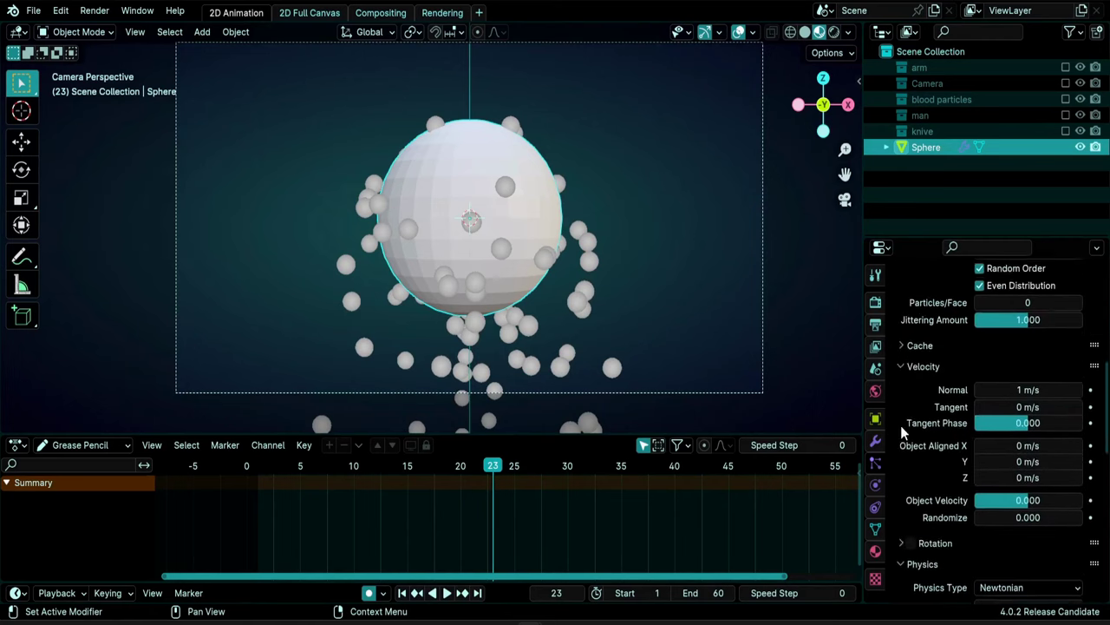
click(1011, 401)
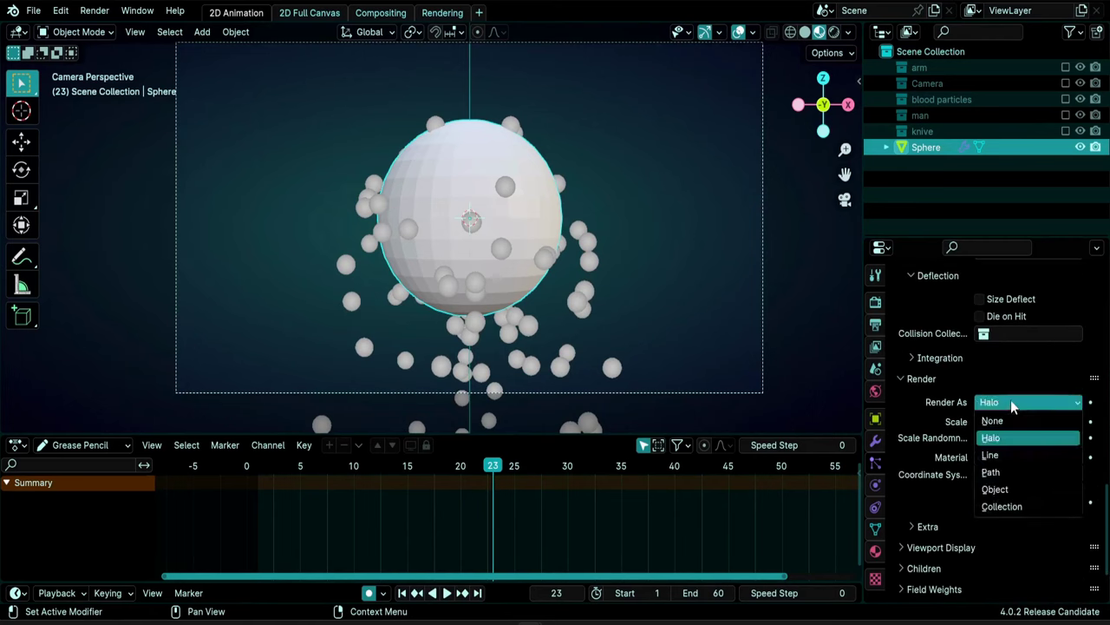
click(1011, 506)
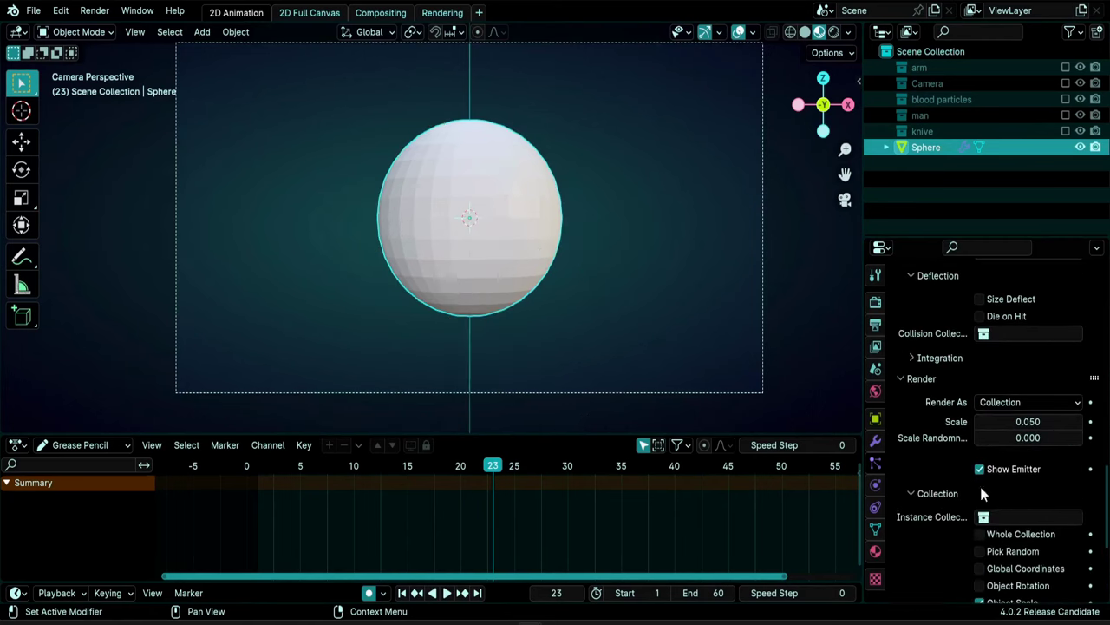
scroll(1014, 451, down, 3)
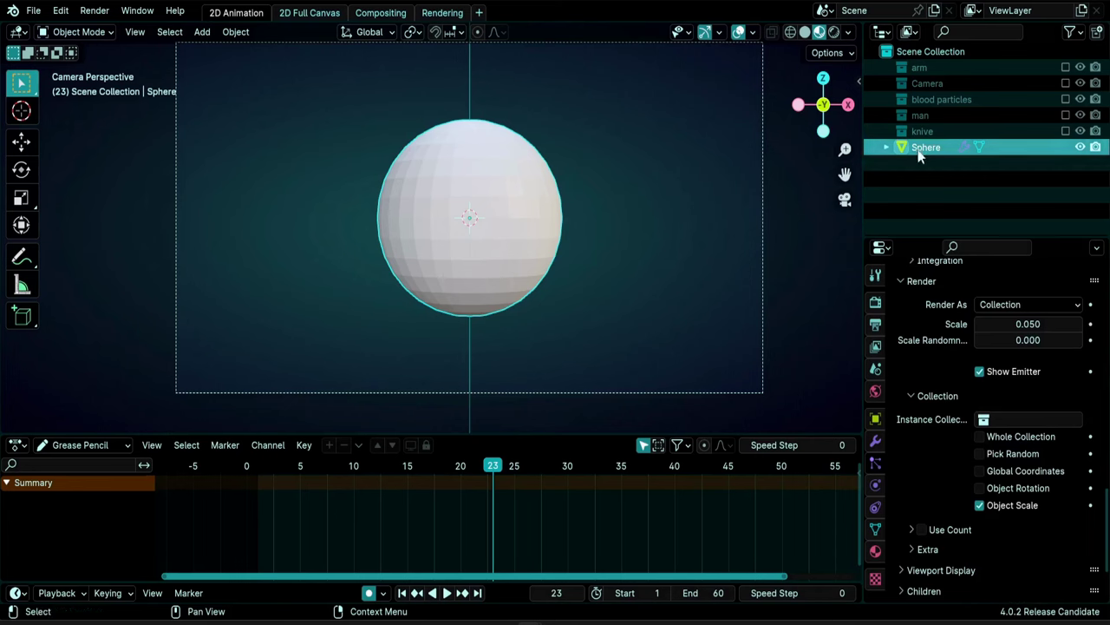
Hide the sphere, enable the blood particles collection, and play the drop objects' animation up to frame 28
click(1080, 147)
click(1065, 99)
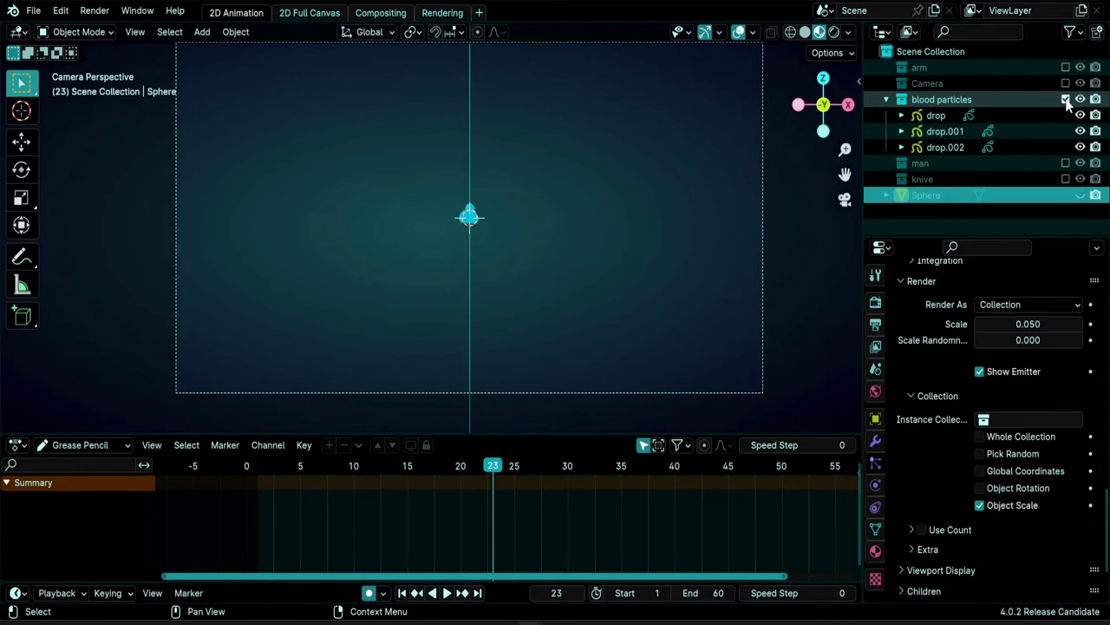
click(937, 116)
scroll(420, 236, up, 5)
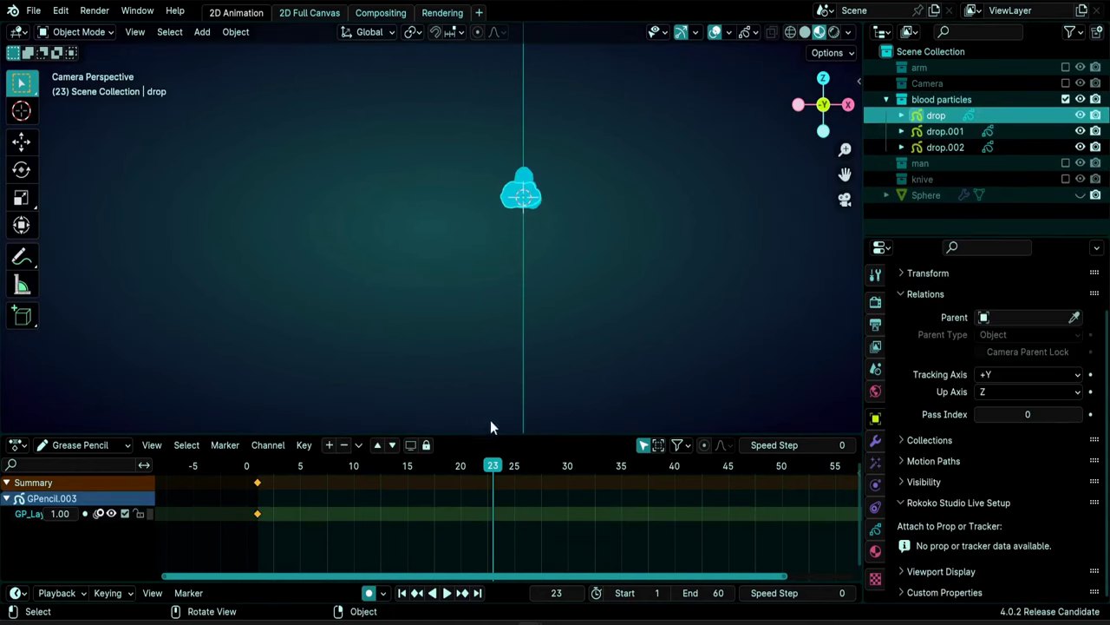
key(space)
Show drop.002 and drop.001 on their own to examine their shapes, and hide all three drops with drop.002 selected
click(1080, 115)
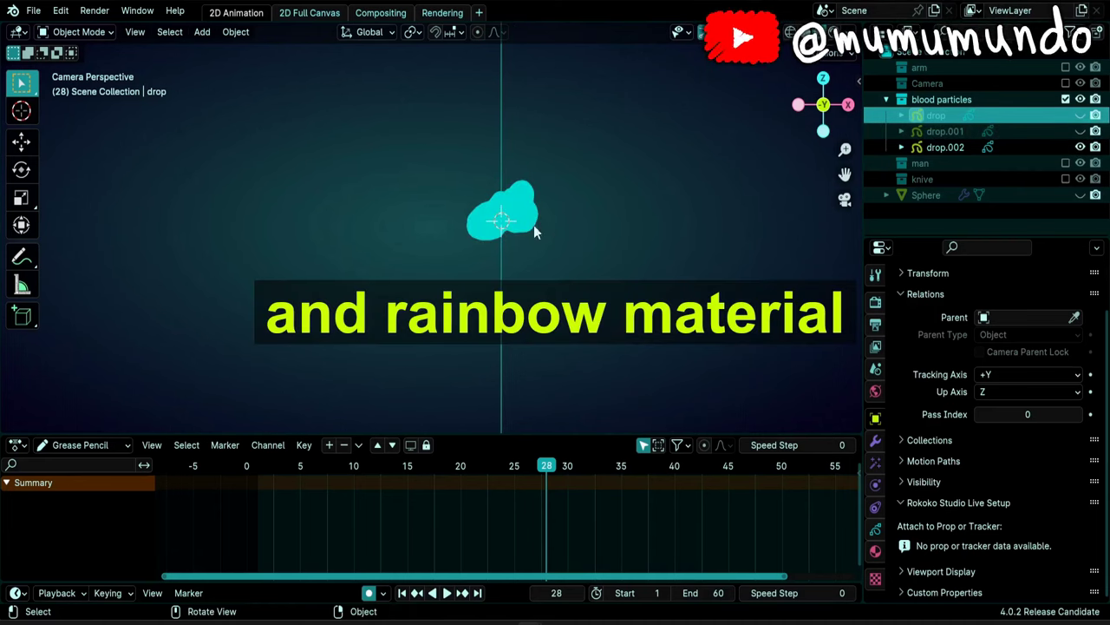
click(1080, 148)
click(1080, 131)
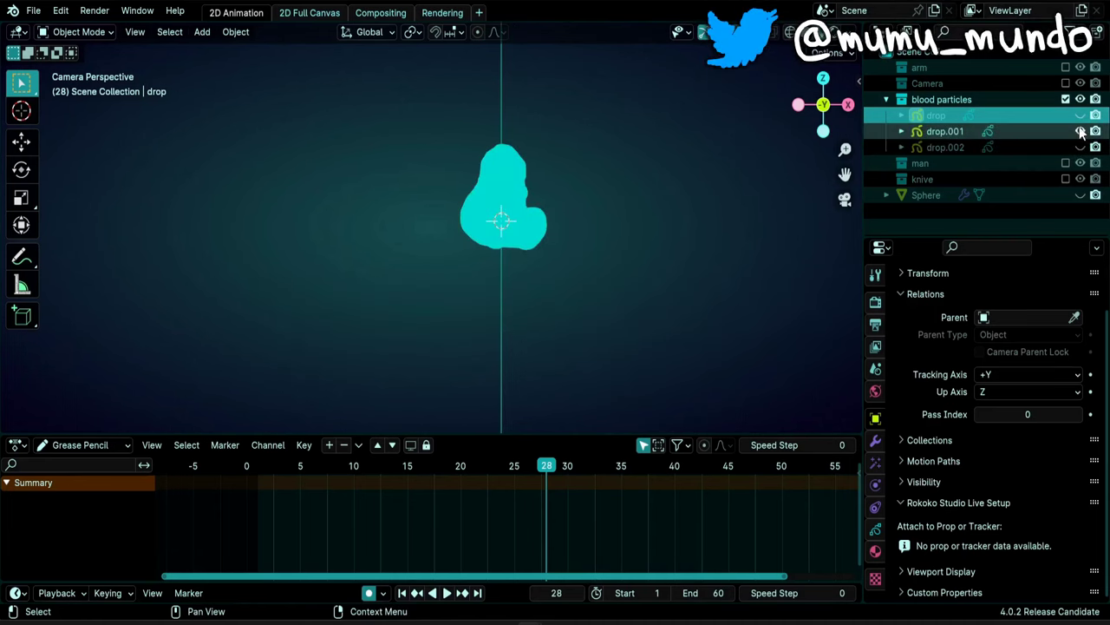
click(1080, 131)
click(1080, 116)
click(1080, 116)
click(940, 131)
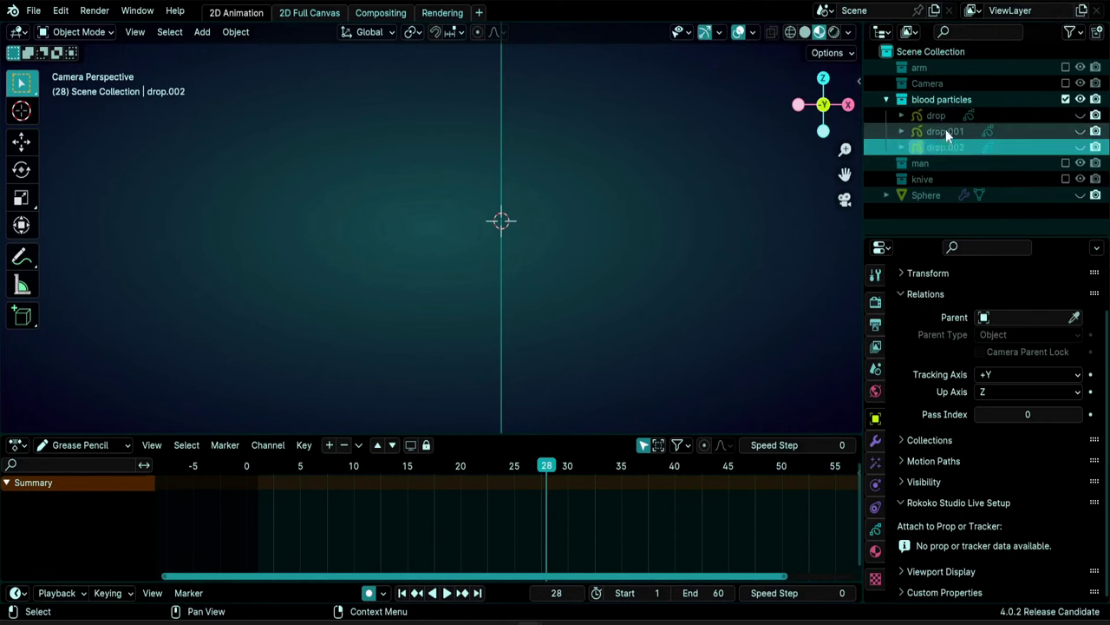
click(940, 147)
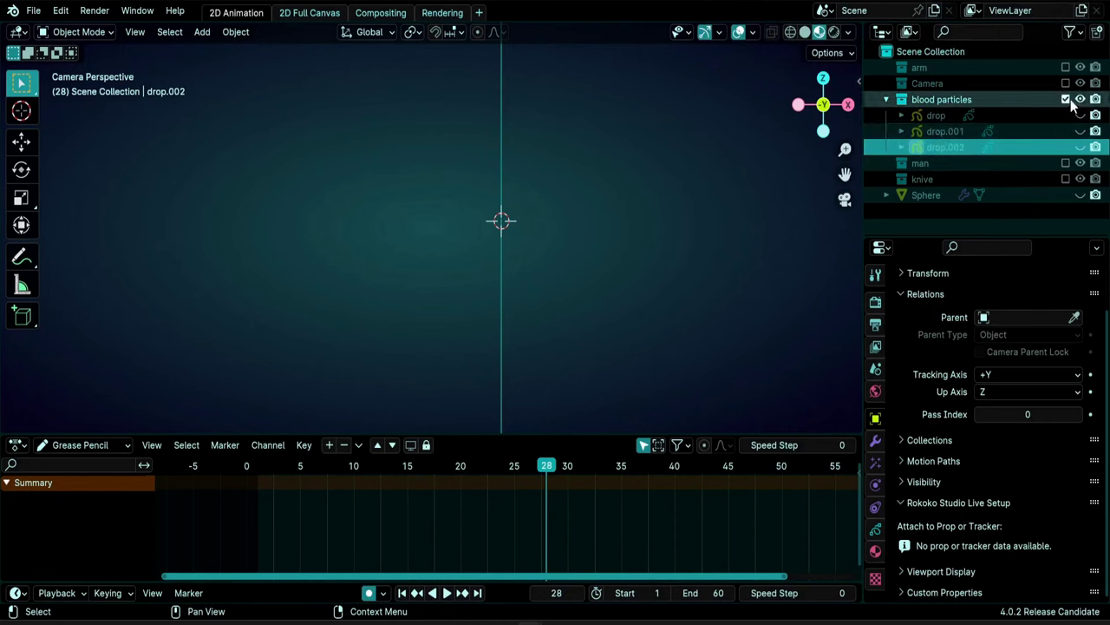
Disable the blood particles collection and unhide the sphere with it selected
click(1066, 99)
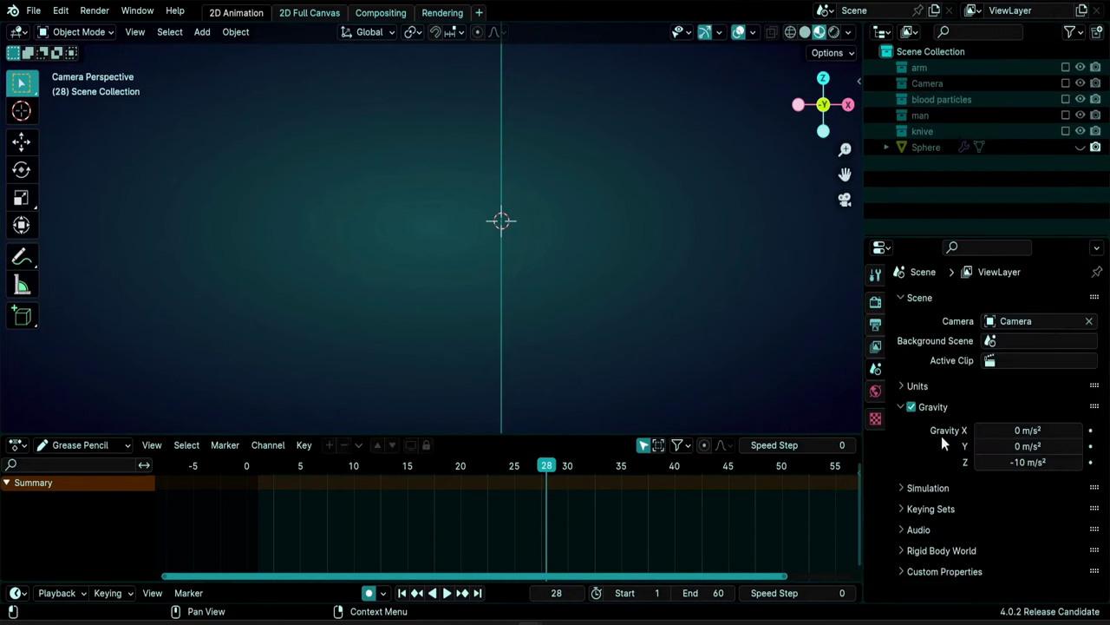
click(932, 148)
click(1080, 148)
Set the instance collection of the sphere's particle system to blood particles
scroll(971, 486, down, 8)
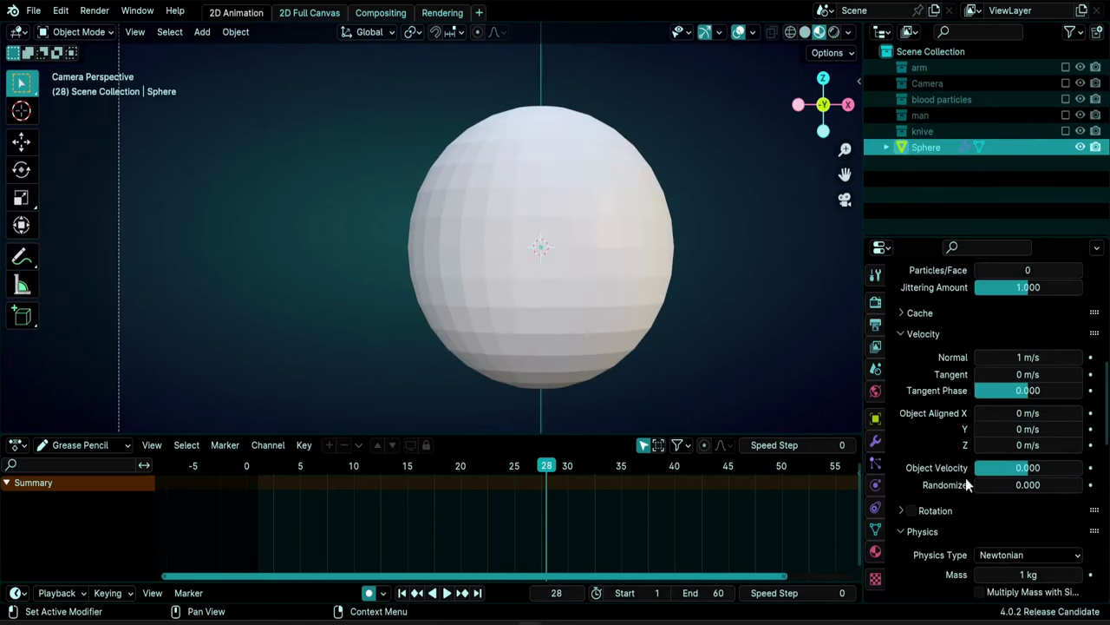
scroll(973, 490, down, 10)
click(998, 450)
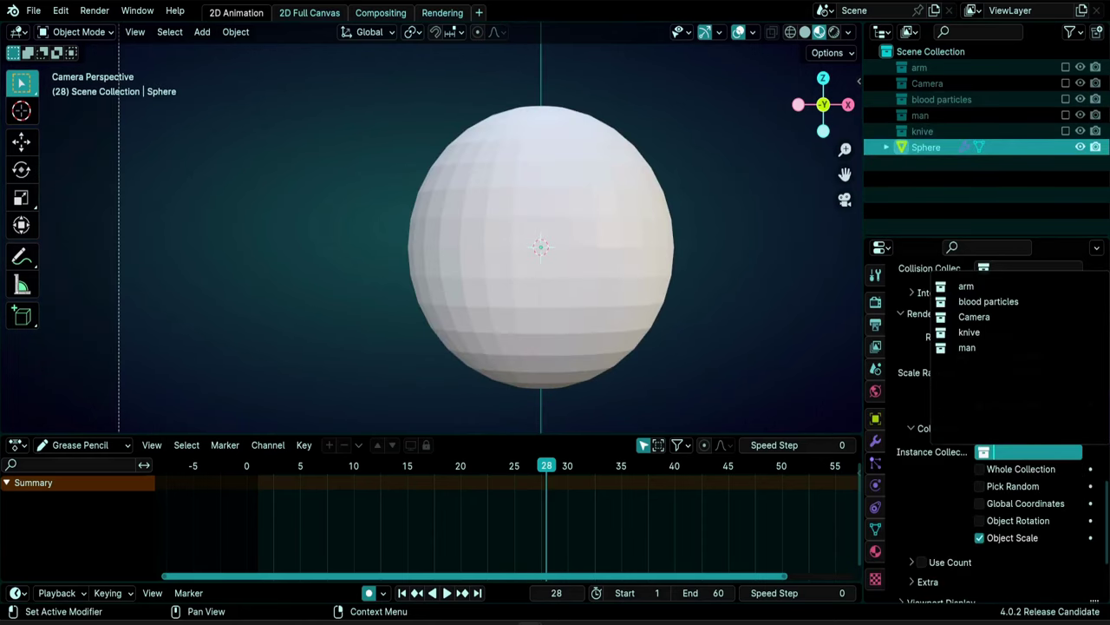
click(996, 301)
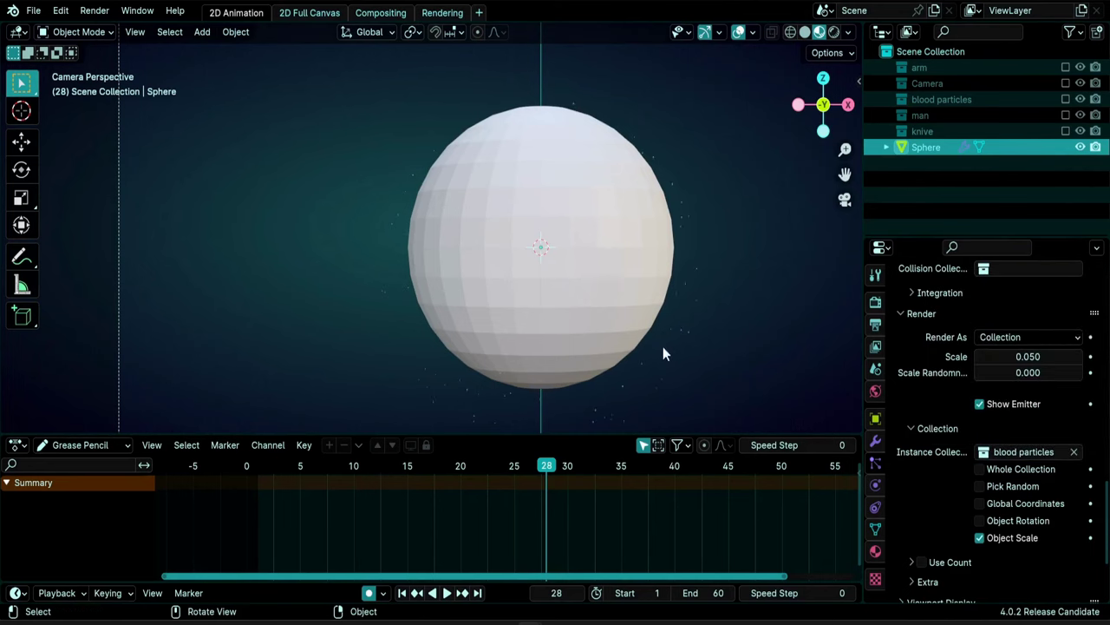
Set the particles' render scale to 0.800 and check the drops from another angle and through the camera
scroll(622, 396, up, 3)
middle_drag(642, 370, 654, 364)
middle_drag(525, 318, 436, 300)
key(KP_0)
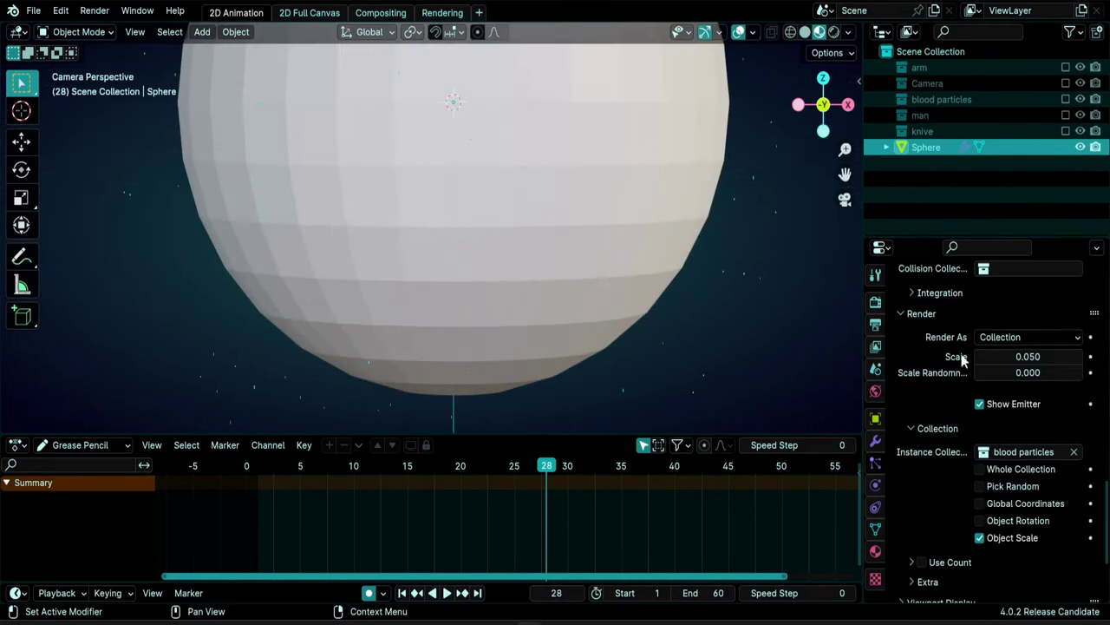
drag(1028, 356, 1067, 356)
scroll(538, 260, down, 3)
middle_drag(519, 265, 468, 273)
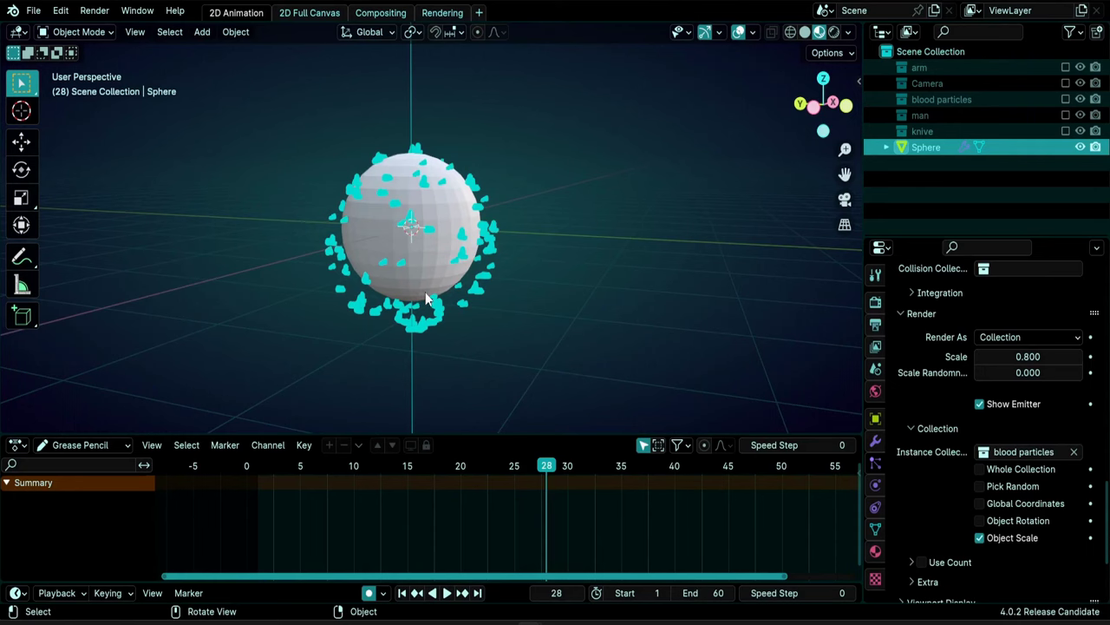
key(KP_0)
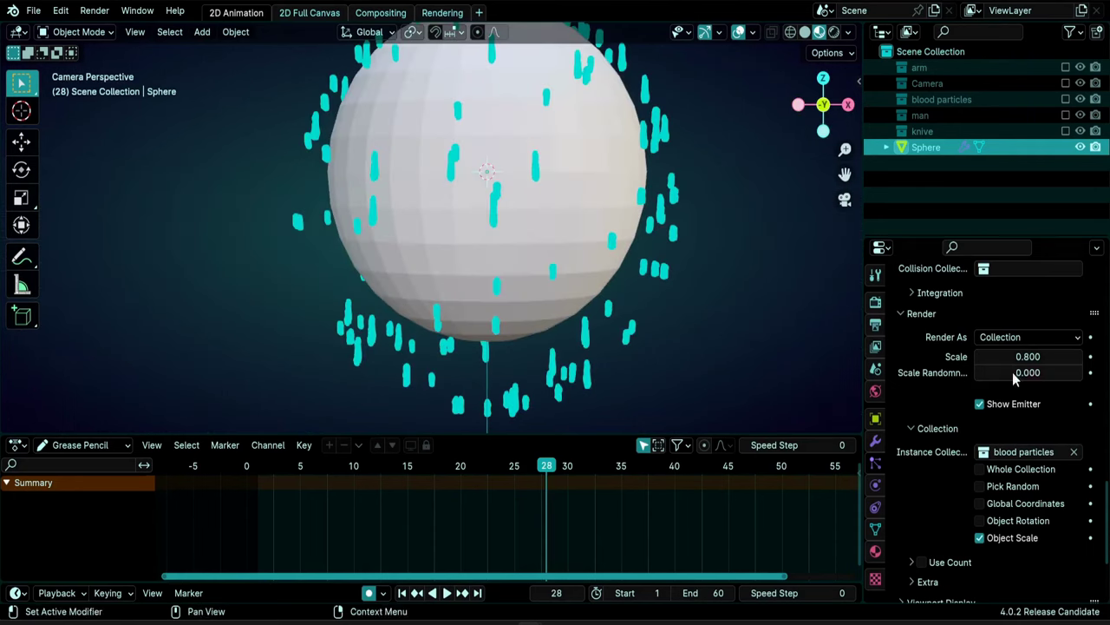
Enable particle rotation with the orientation axis set to Global Y, and play the emission through the camera
scroll(1013, 371, up, 15)
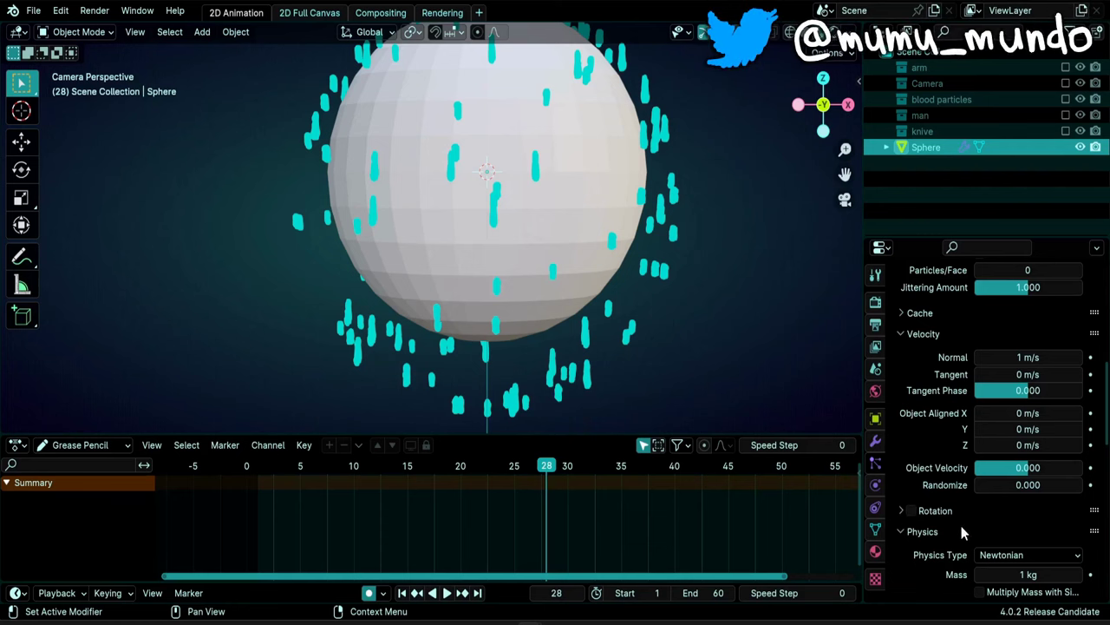
scroll(929, 520, down, 3)
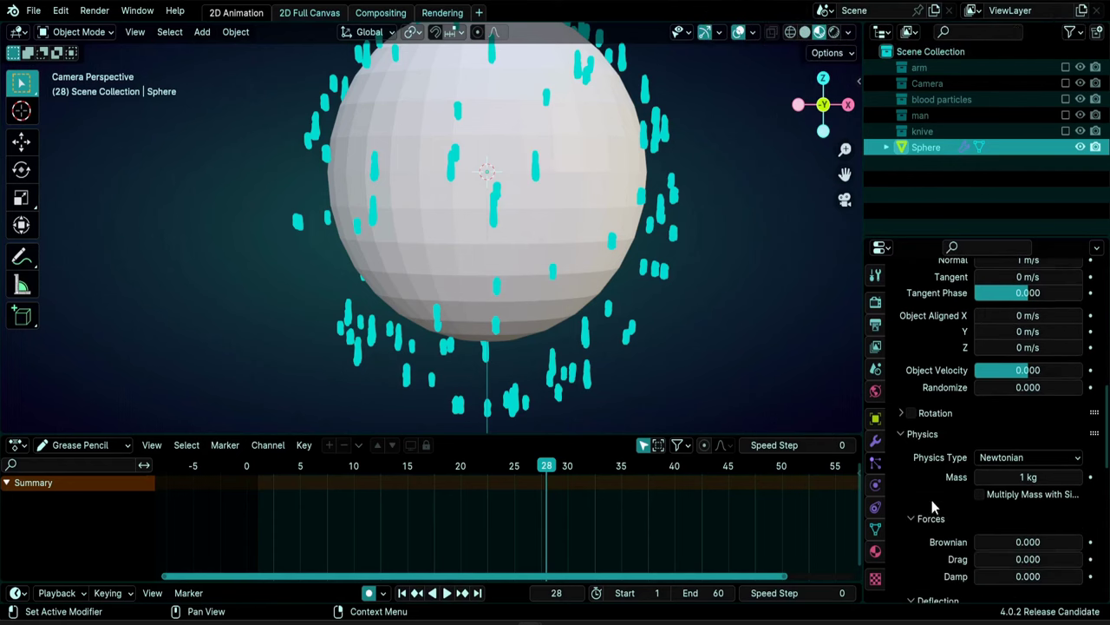
click(903, 414)
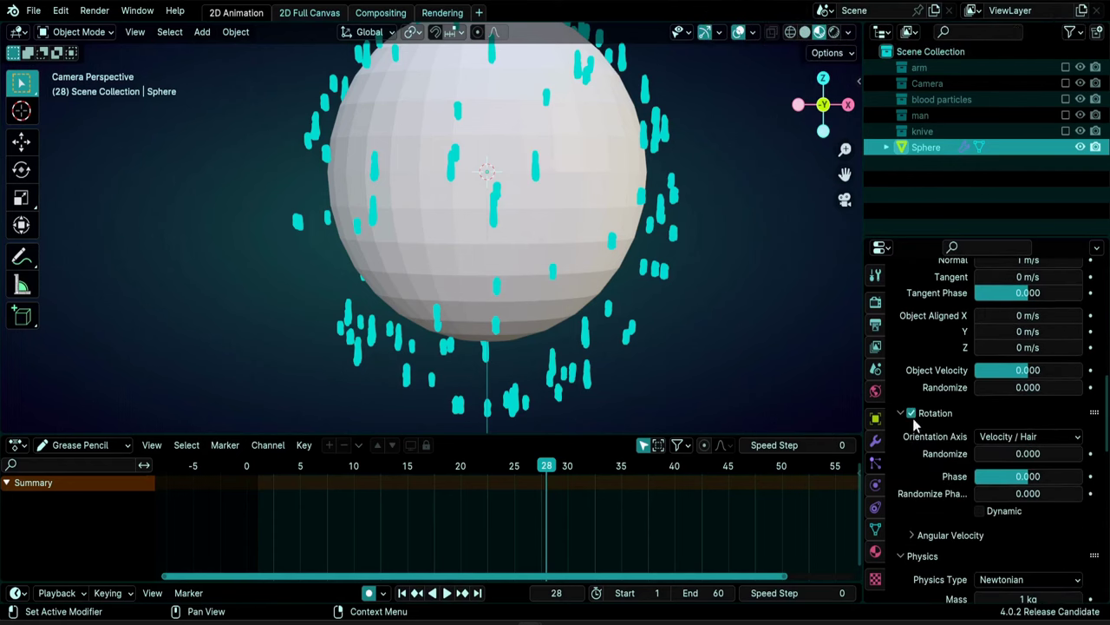
scroll(909, 443, down, 2)
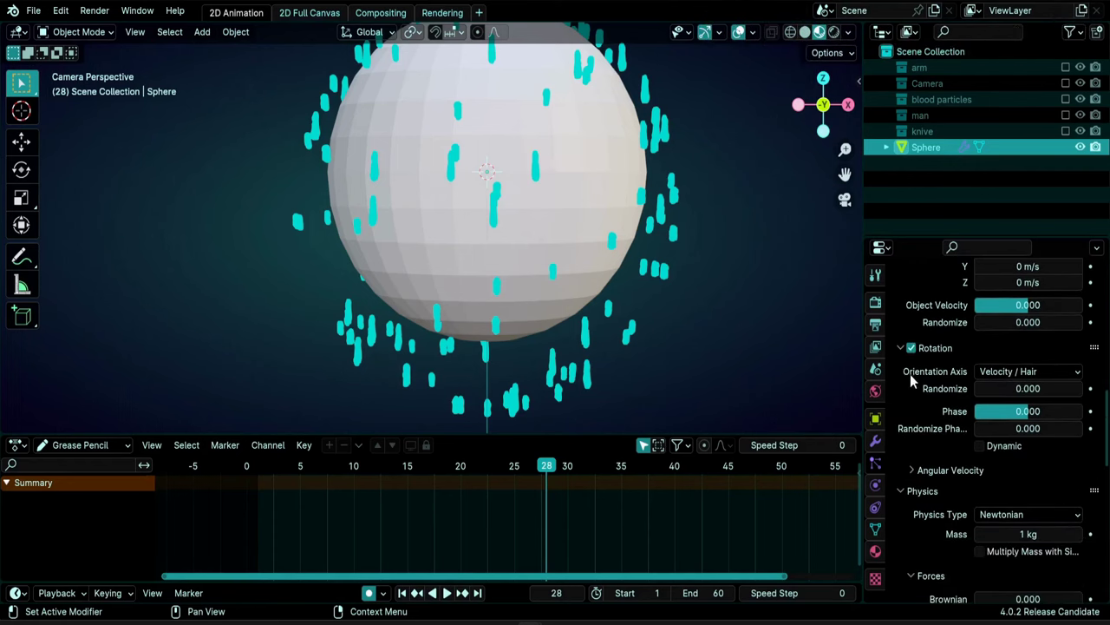
click(1018, 373)
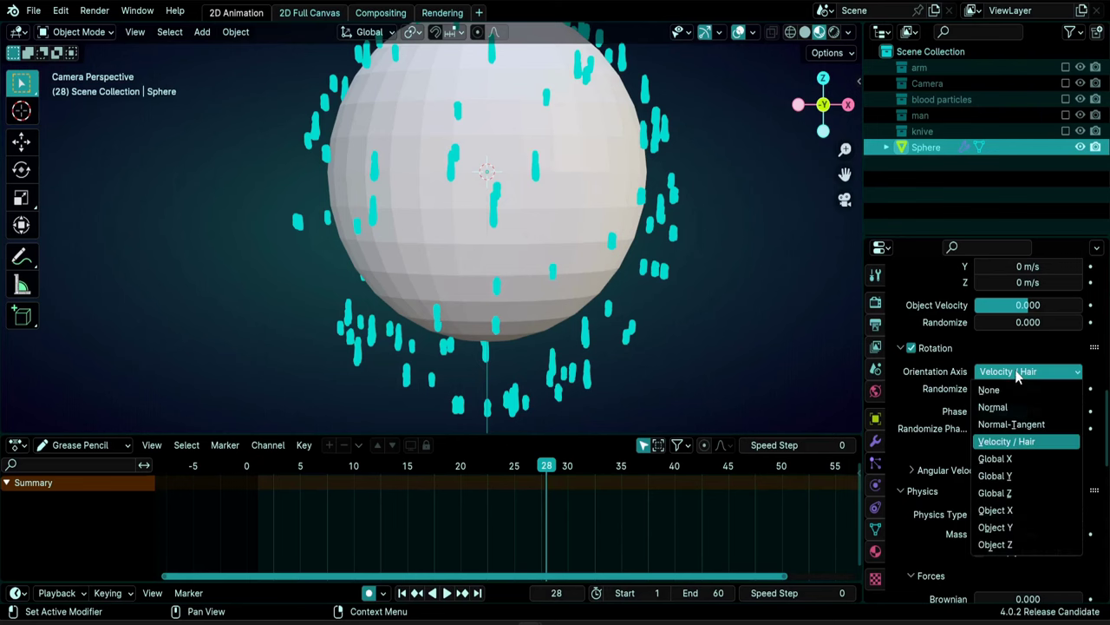
click(1020, 475)
middle_drag(728, 317, 585, 305)
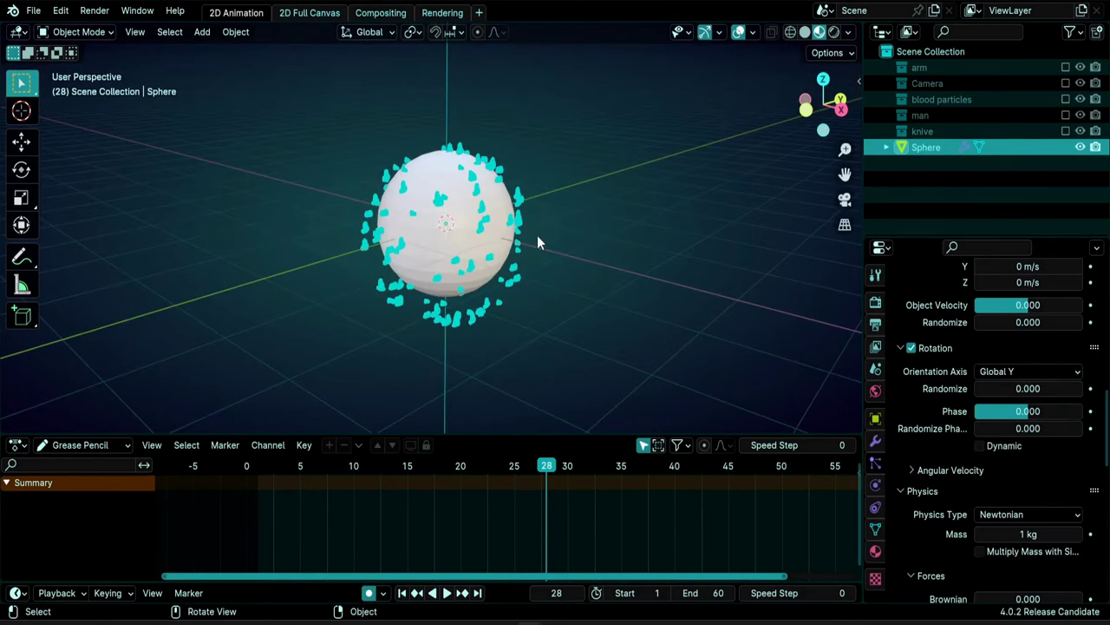
key(KP_0)
key(space)
key(Escape)
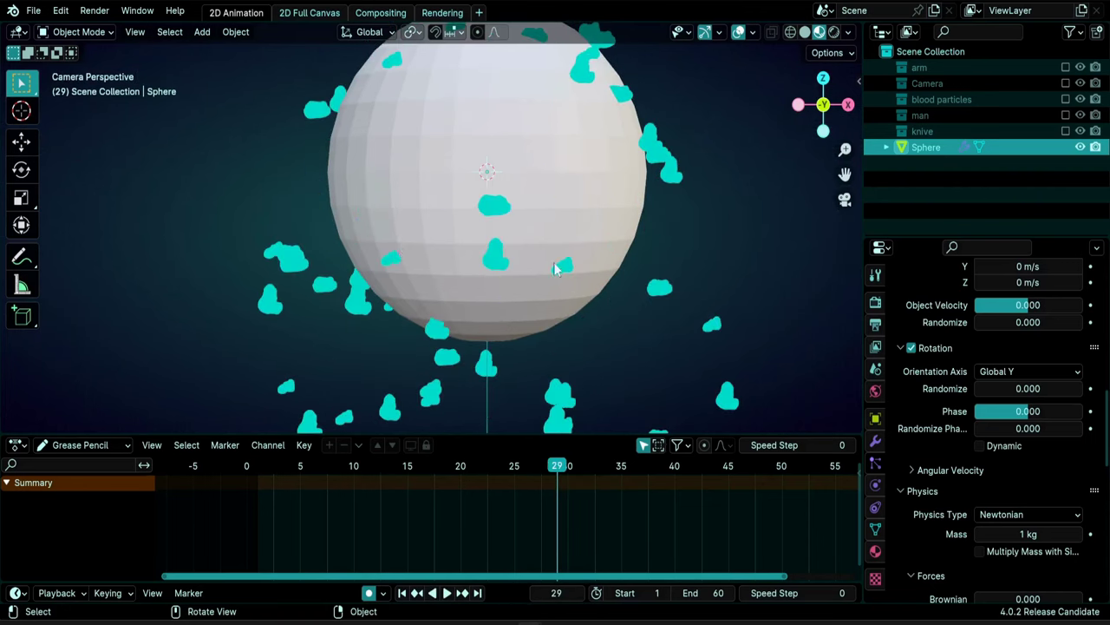
Set the particle rotation's Randomize to 1.000 and play the emission up to frame 39
drag(1028, 388, 1076, 388)
key(space)
key(Escape)
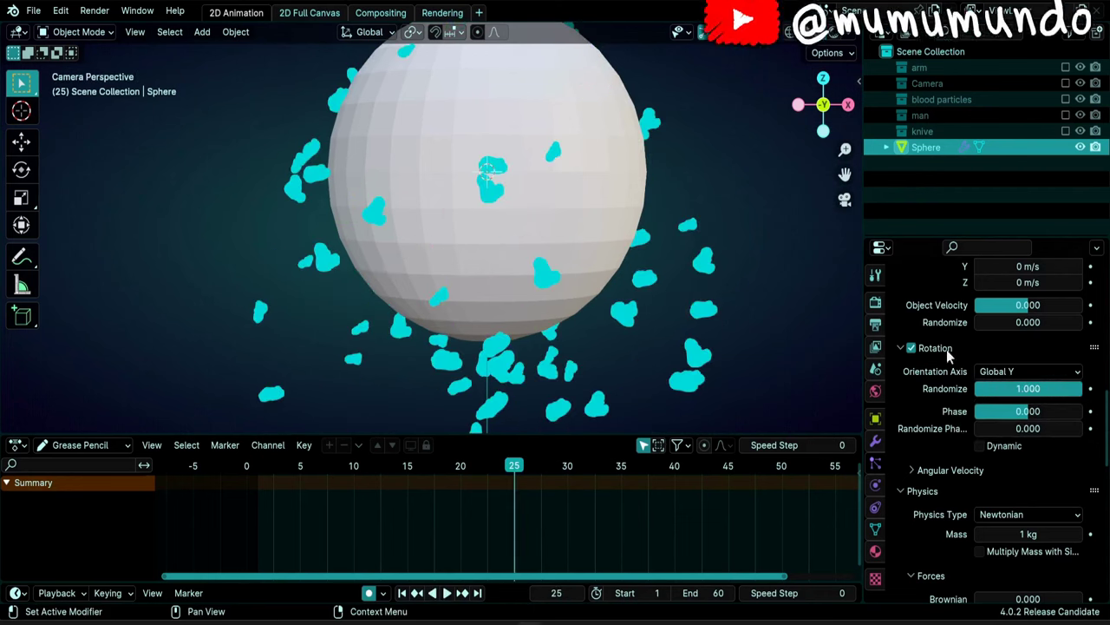
key(space)
key(space)
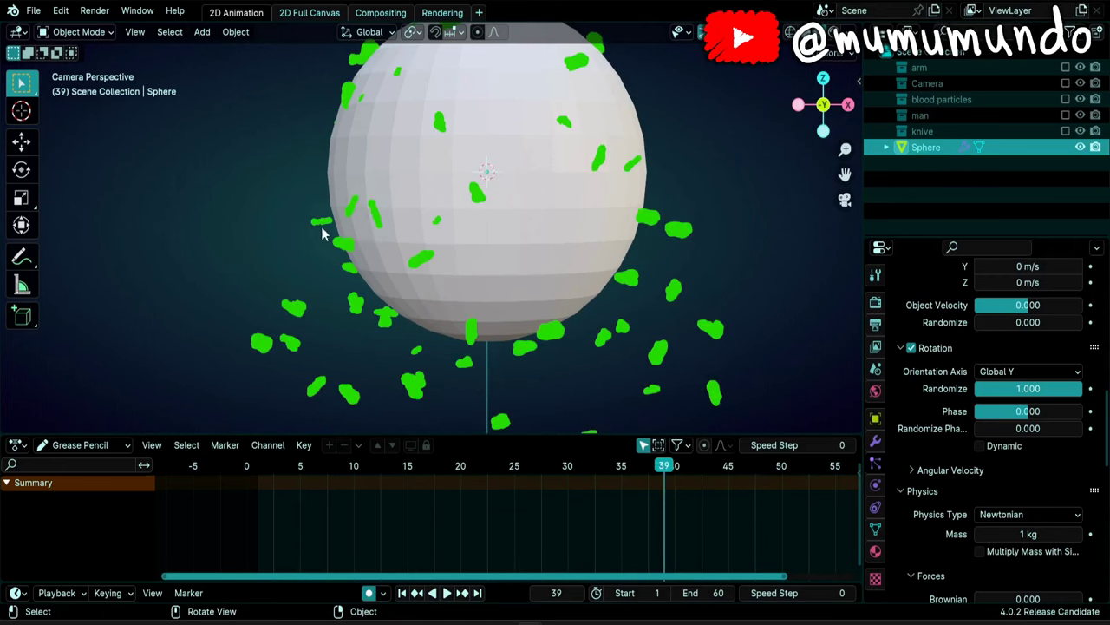
Restart playback and set the particle rotation's Randomize to 0.415
key(space)
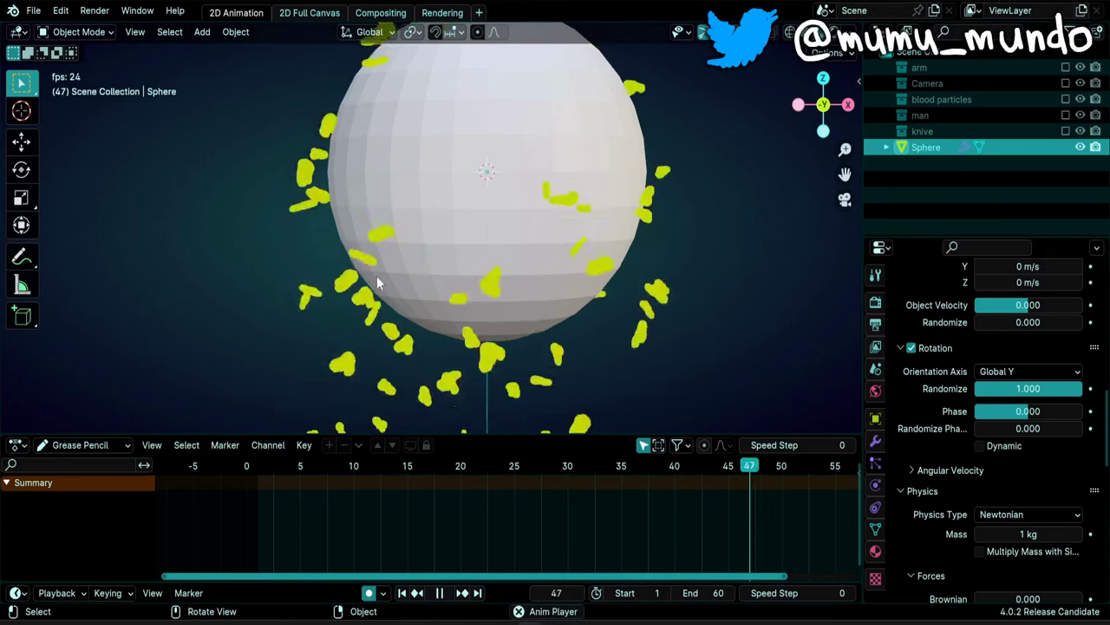
scroll(431, 288, down, 3)
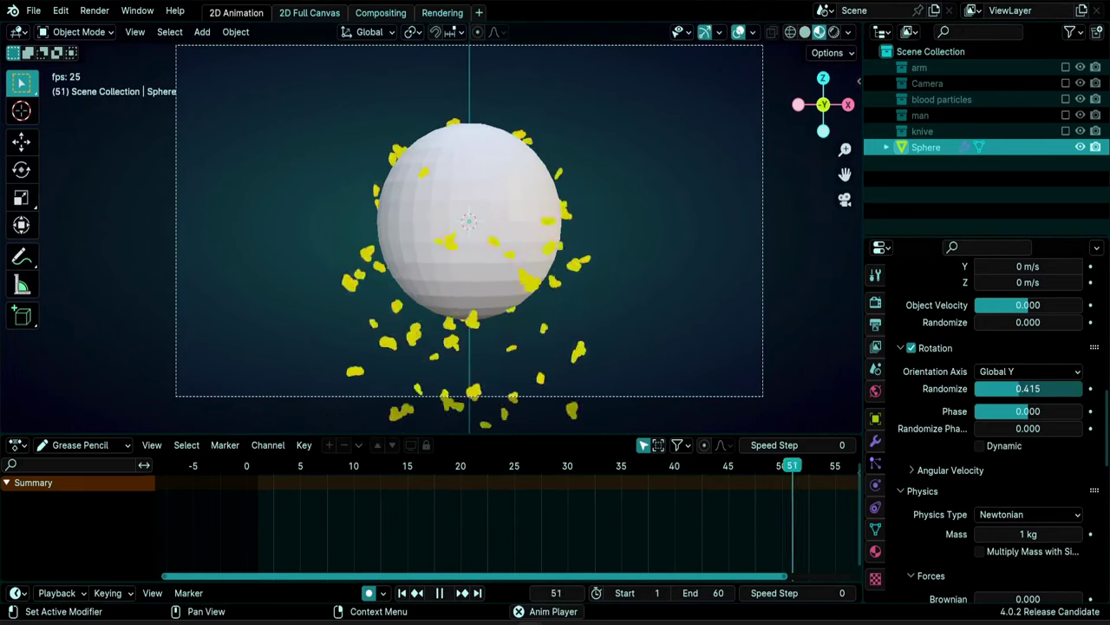
scroll(950, 396, down, 1)
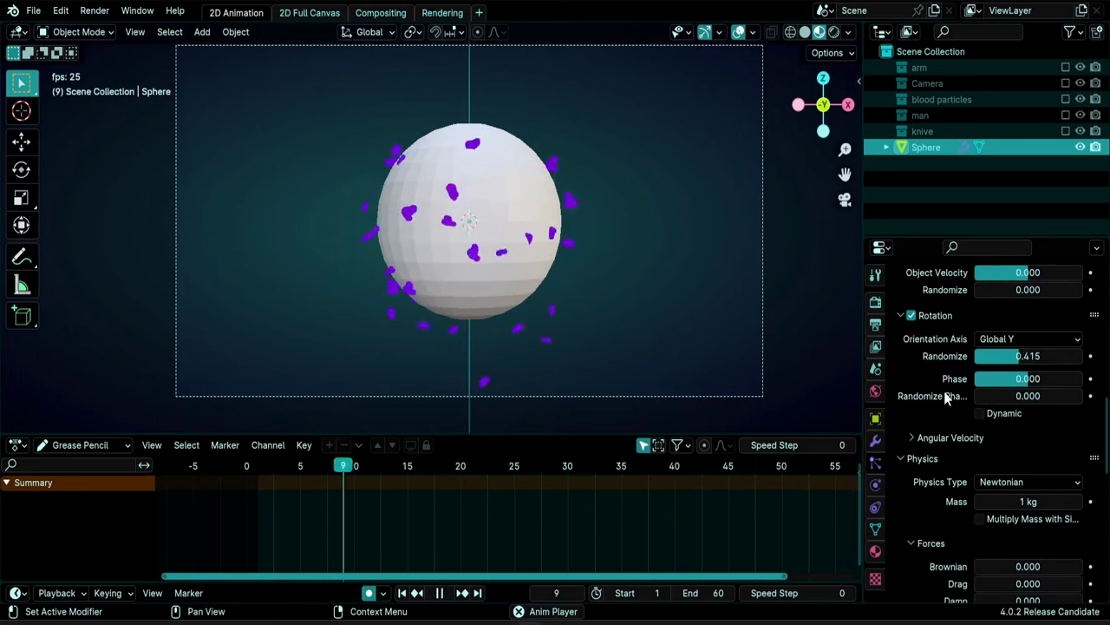
Make the sphere's particles emit from its volume
scroll(948, 396, up, 12)
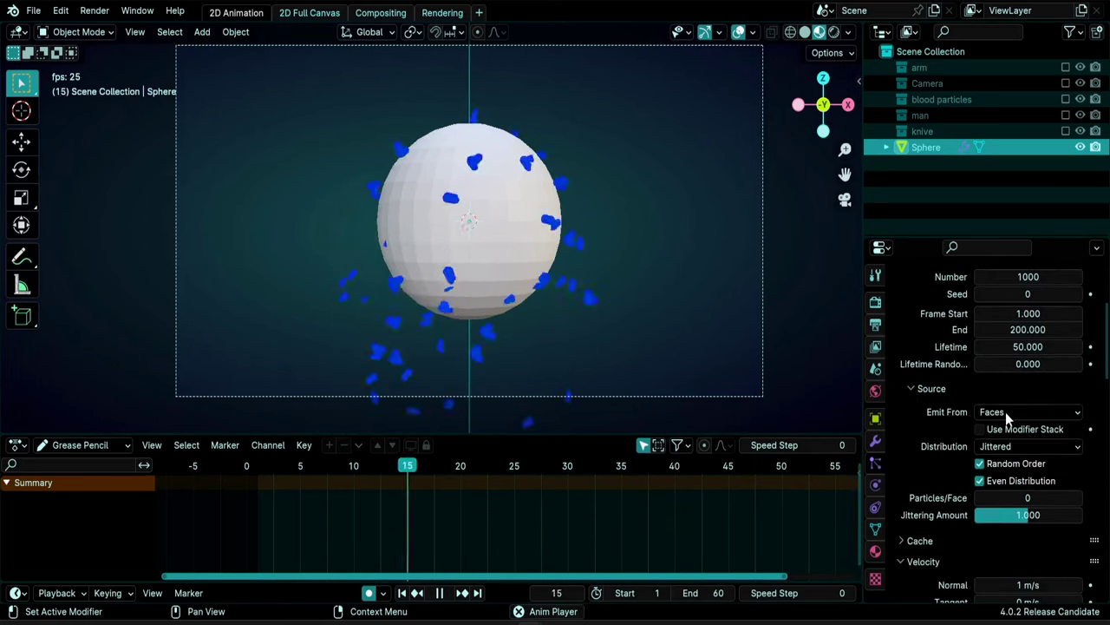
click(1005, 412)
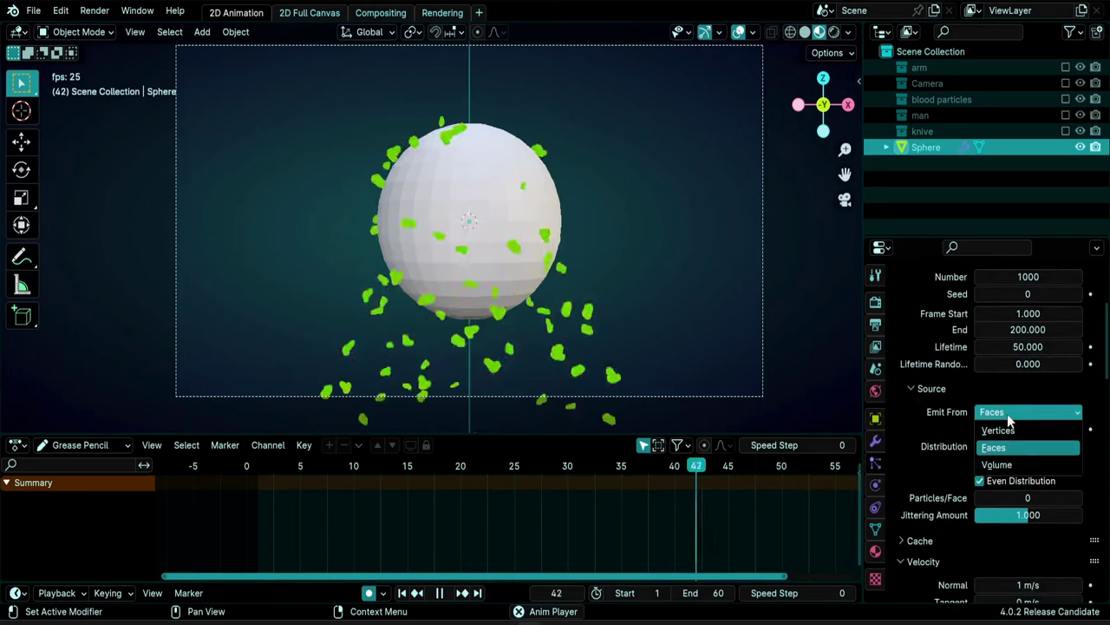
click(1014, 464)
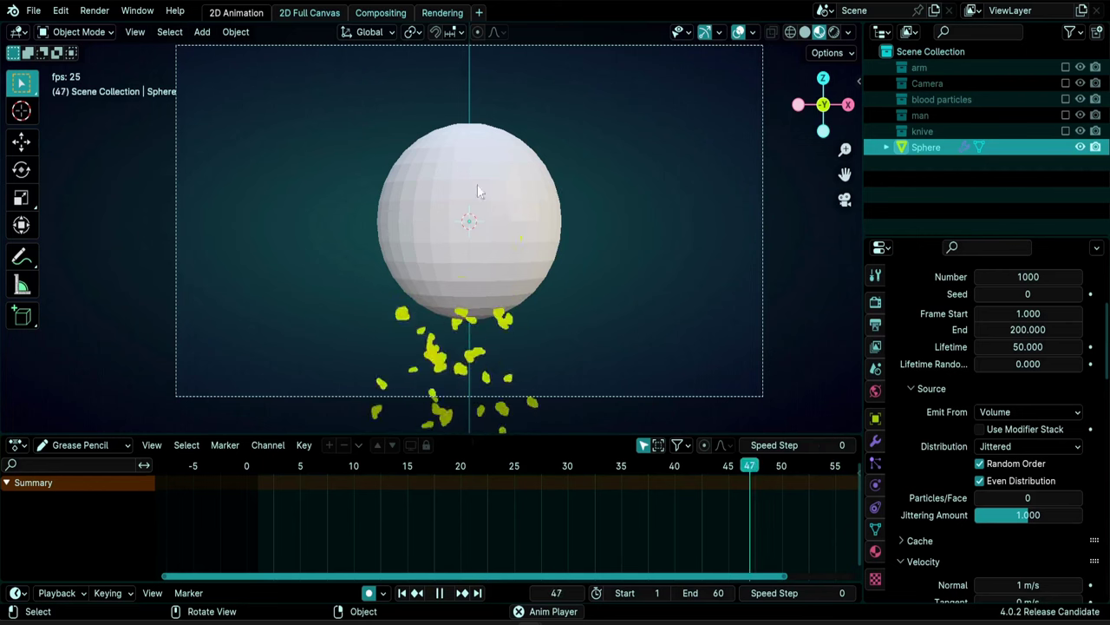
Turn off Show Emitter for the particle system in both its render and viewport display settings
scroll(931, 346, down, 6)
scroll(932, 360, down, 10)
scroll(939, 368, down, 5)
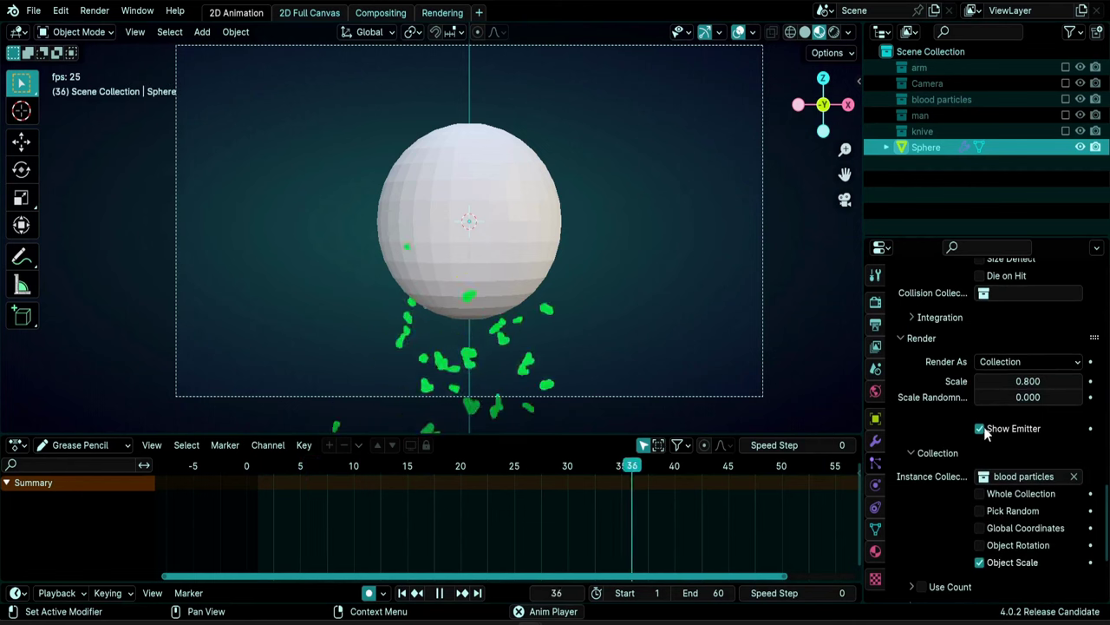
click(980, 429)
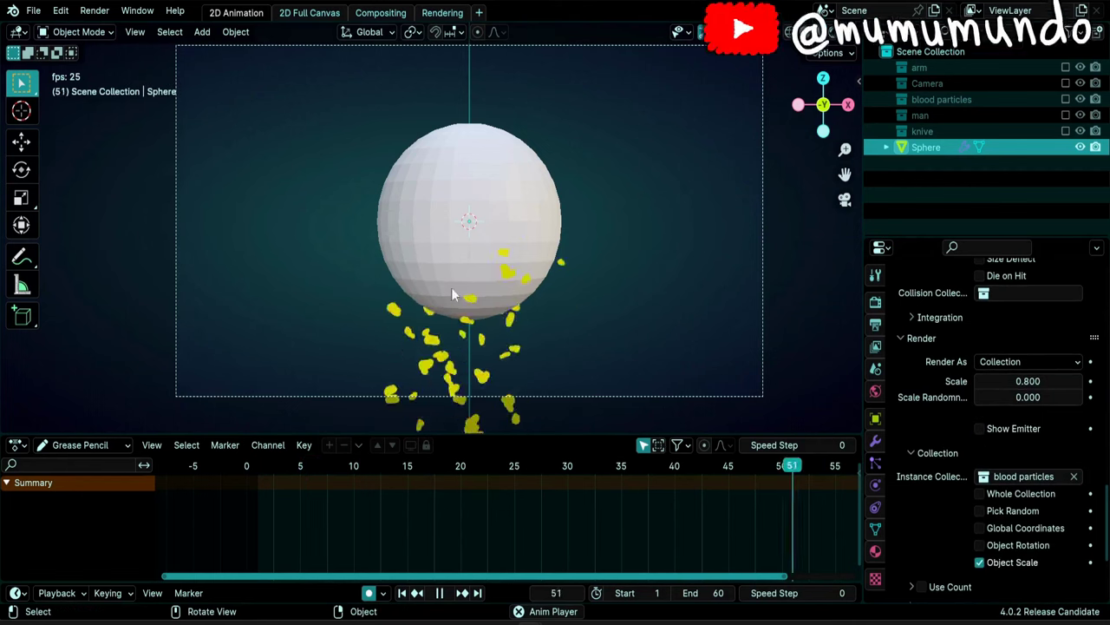
scroll(954, 438, down, 4)
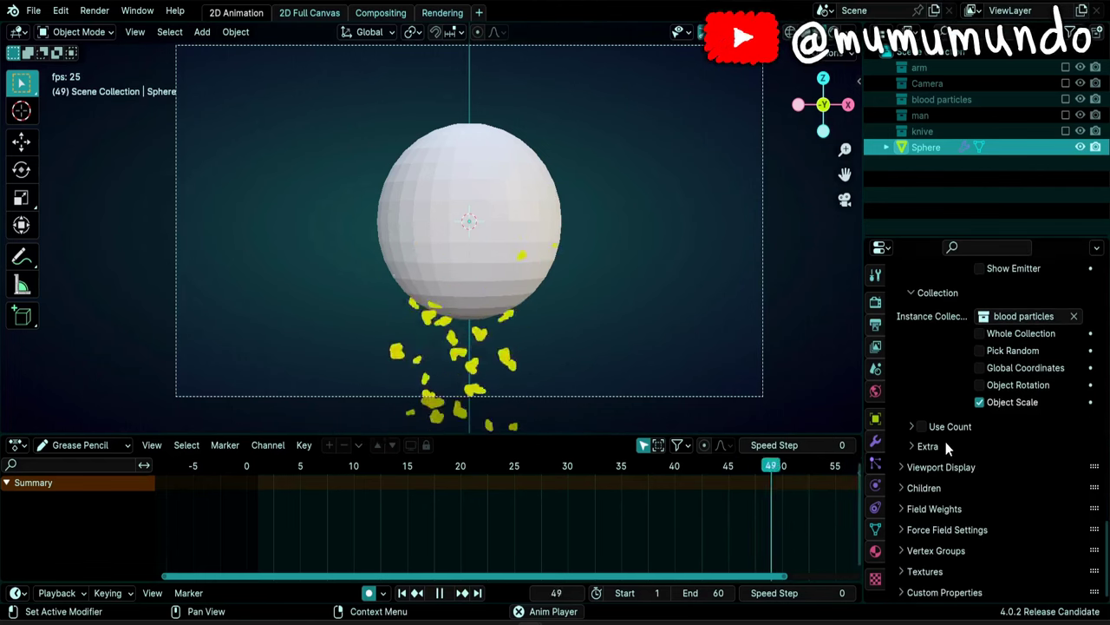
click(923, 465)
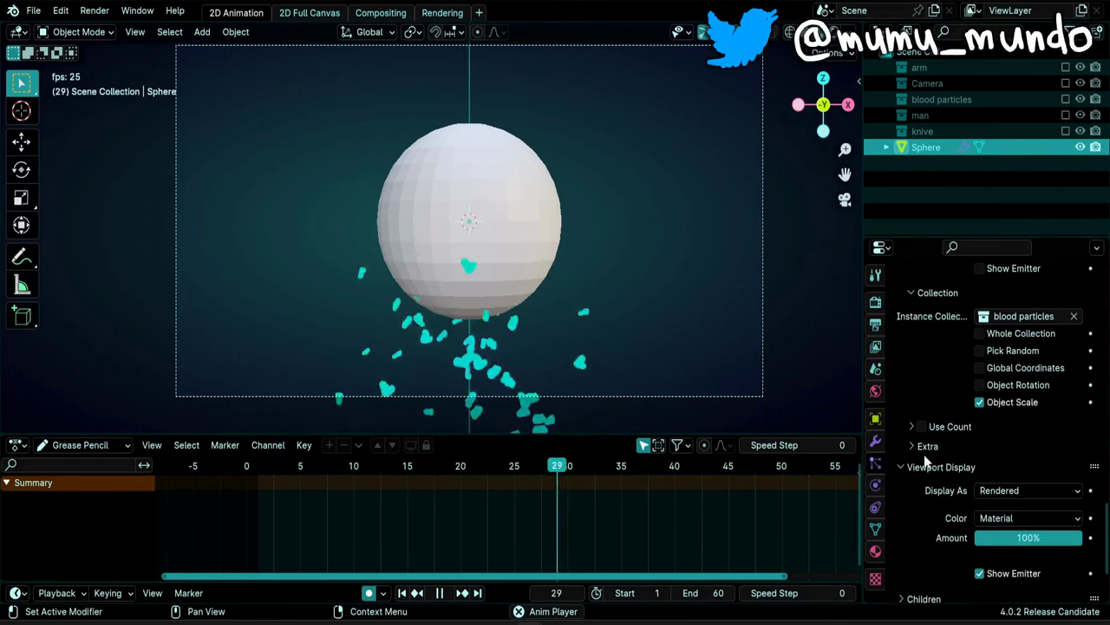
scroll(923, 466, down, 3)
click(980, 462)
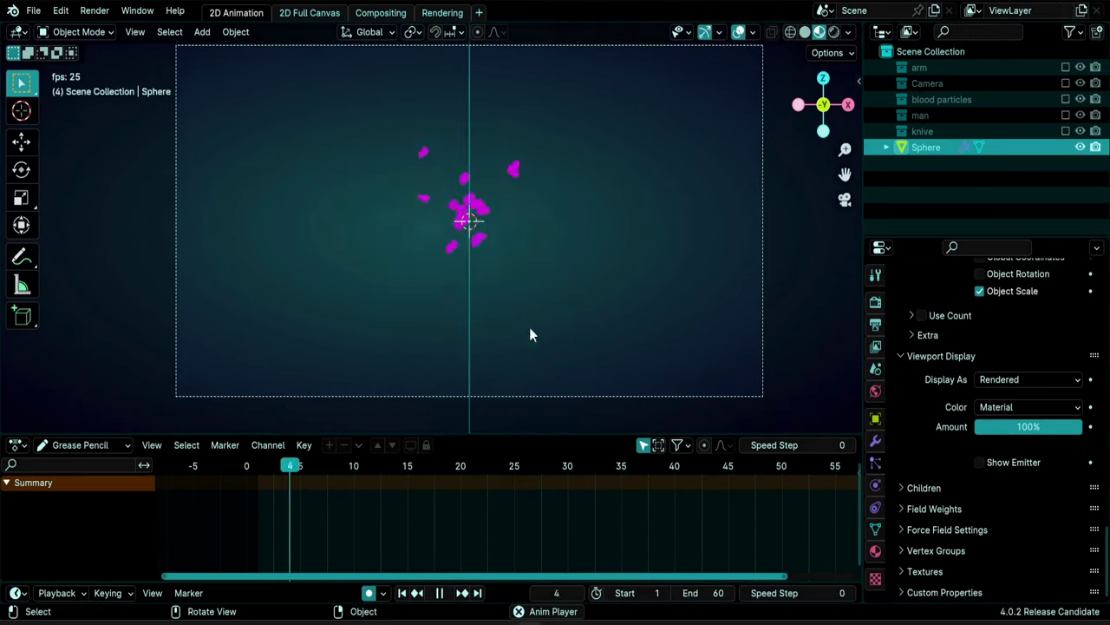
Set the particles' normal velocity to 0 m/s
scroll(965, 434, up, 6)
scroll(963, 440, up, 8)
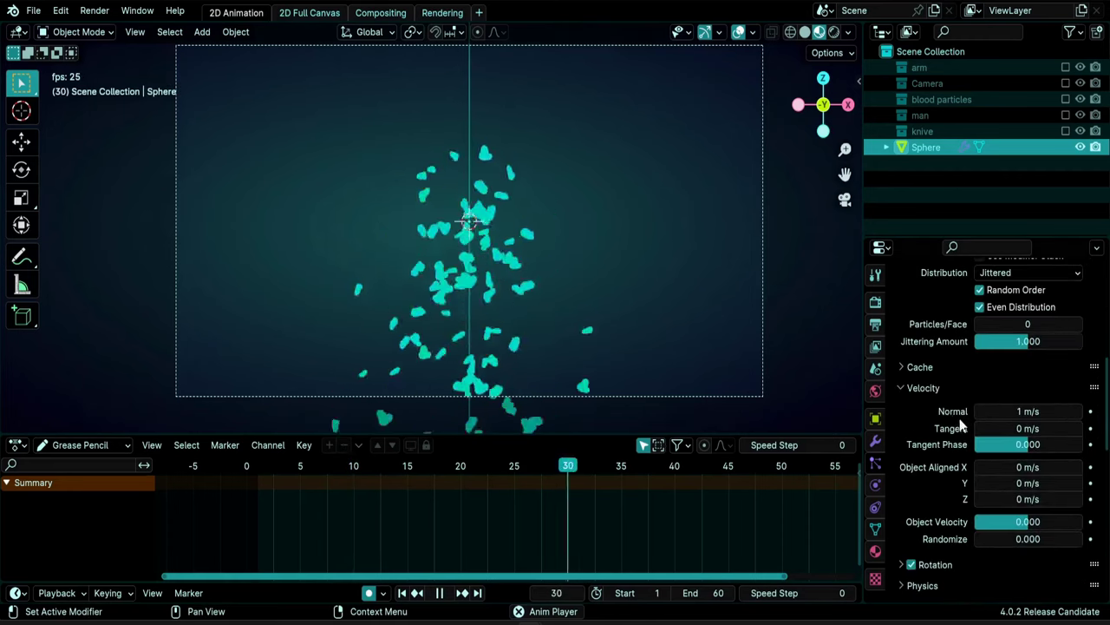
click(1028, 411)
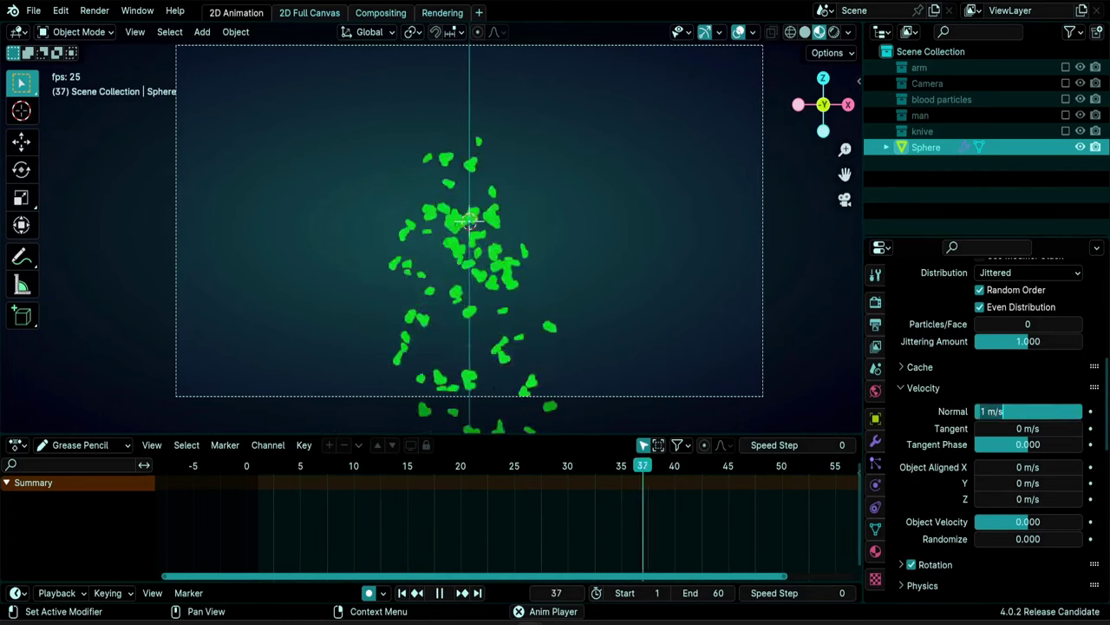
text(0)
key(Return)
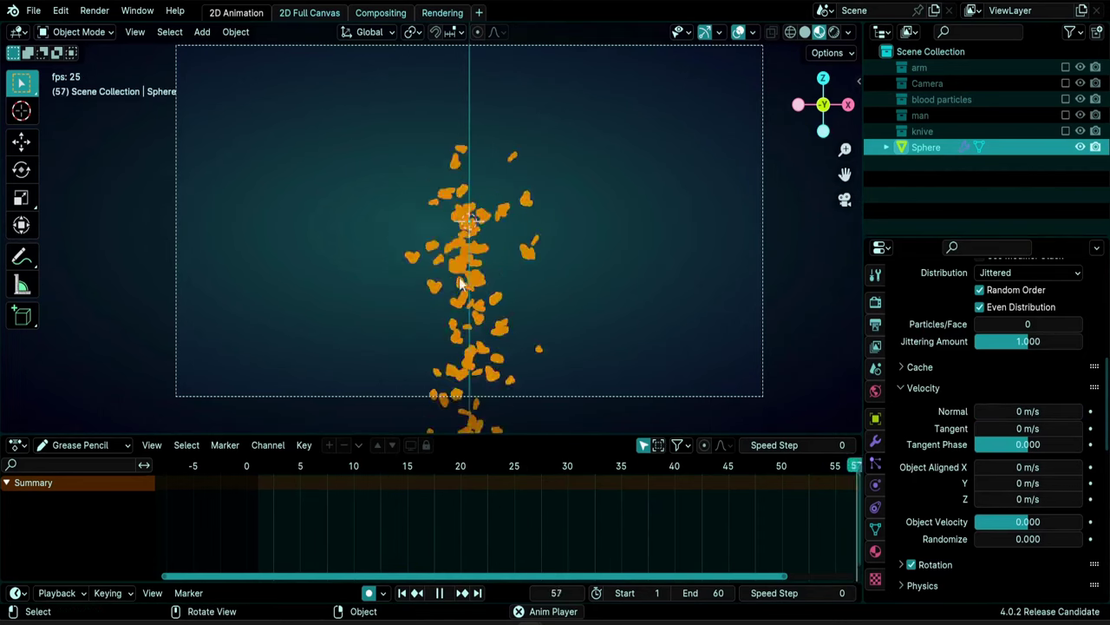
Set the particle emission's start frame to 14
scroll(931, 439, up, 8)
scroll(932, 440, up, 2)
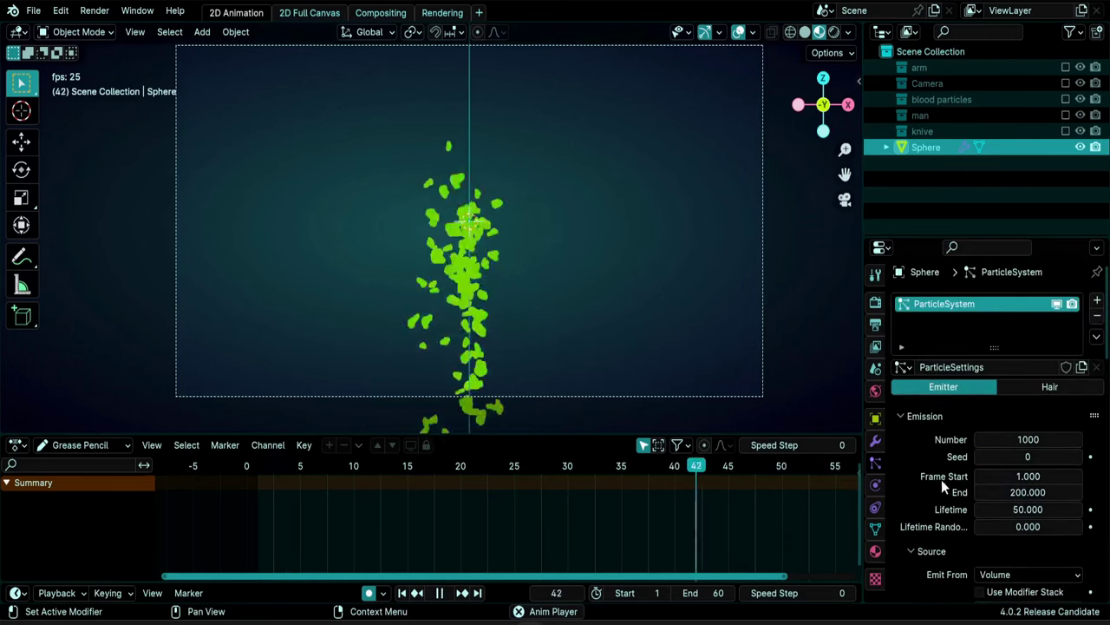
click(980, 476)
text(14)
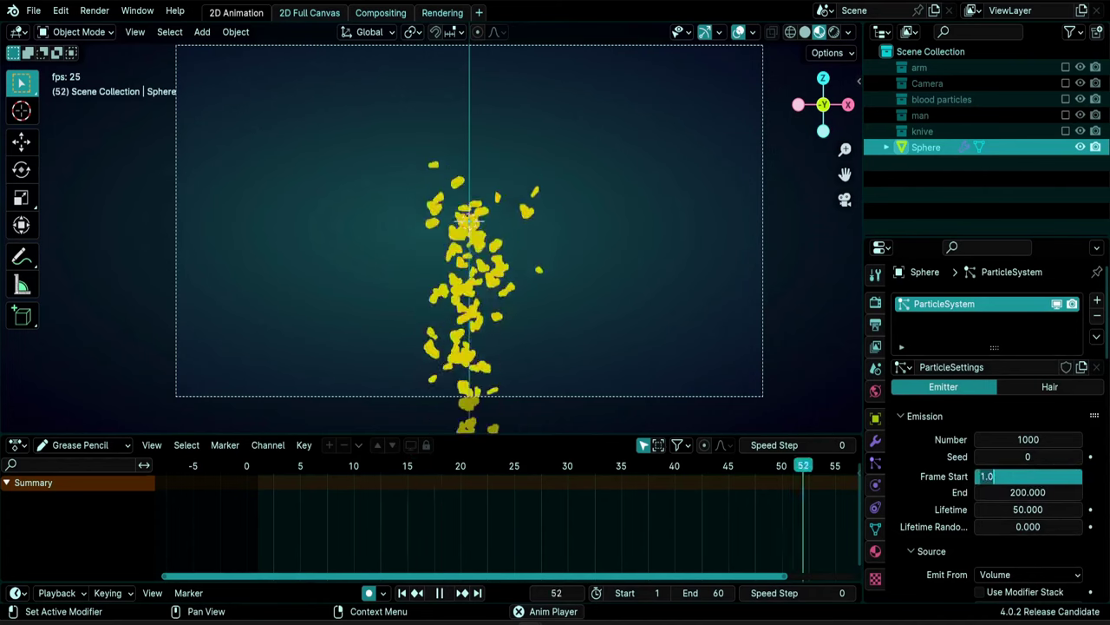
key(Return)
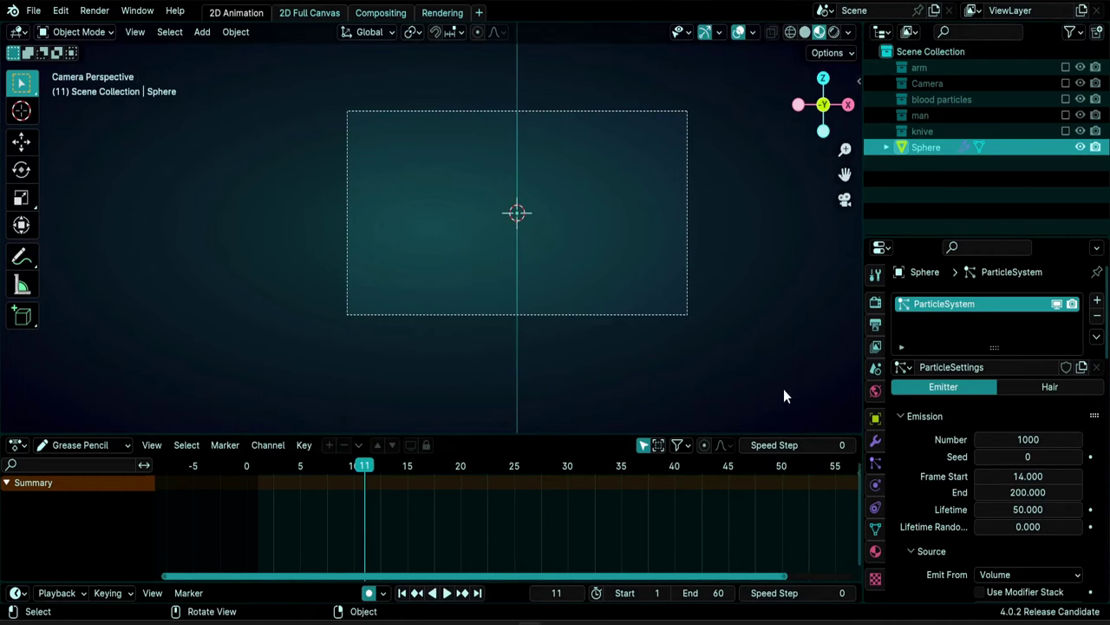
Include the arm collection in the view layer again
click(875, 368)
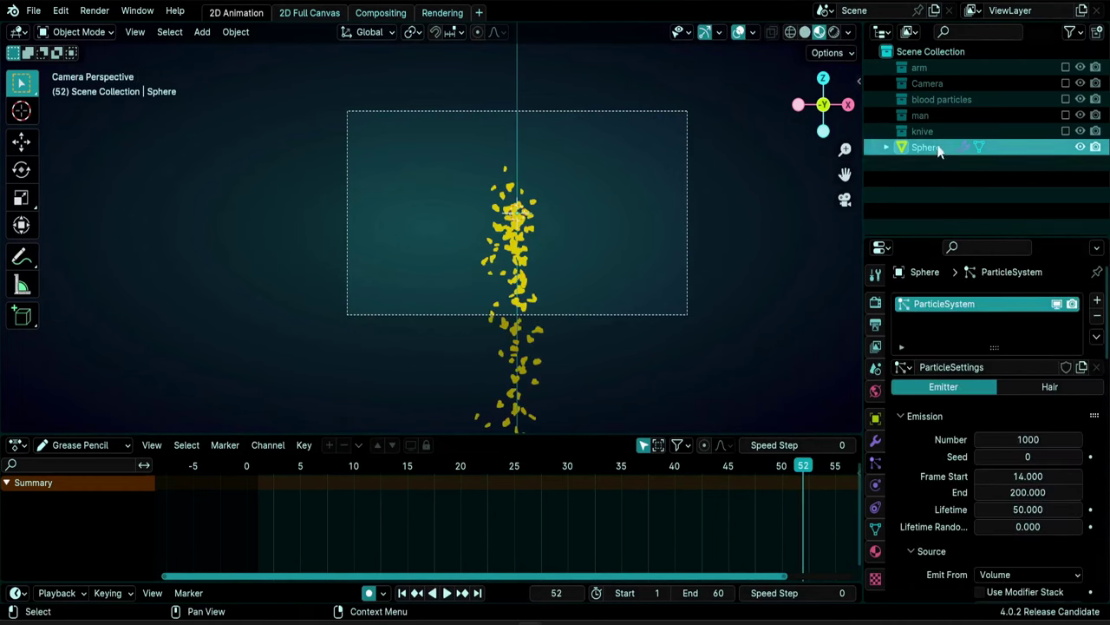
click(1067, 66)
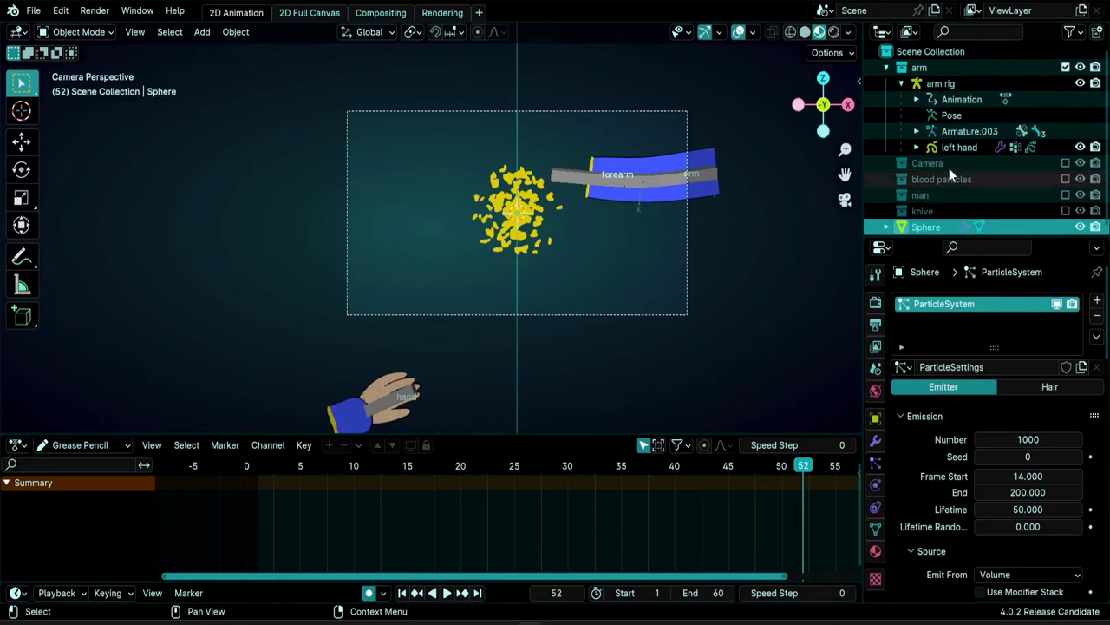
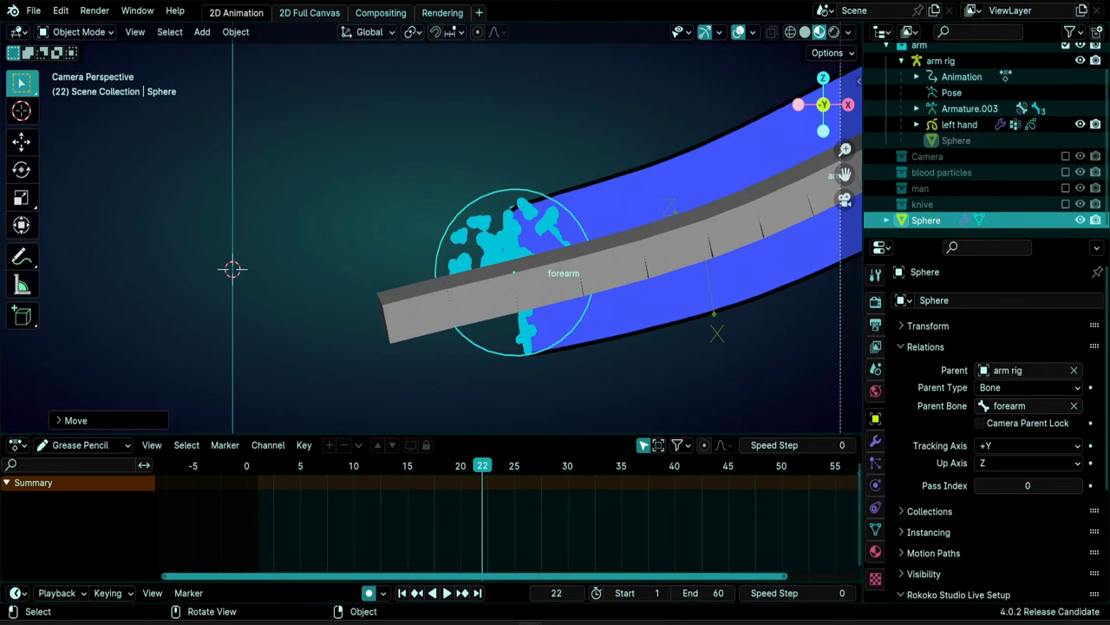
Flatten the sphere along the global X axis, and along global Y to about 0.16 in the right side view
key(s)
key(x)
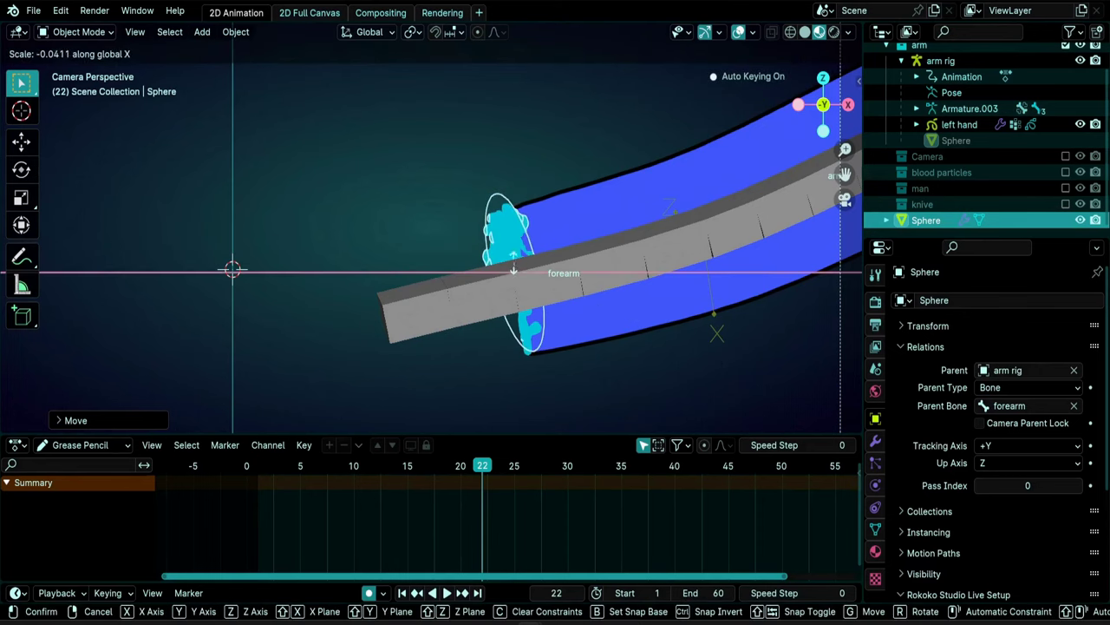
click(607, 323)
key(KP_3)
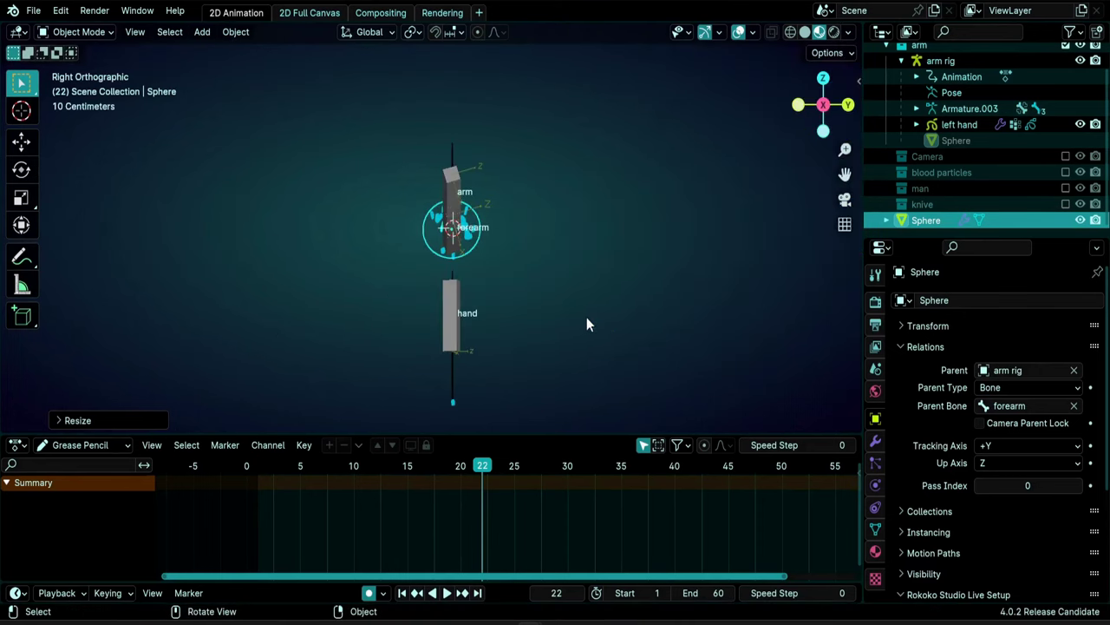
key(s)
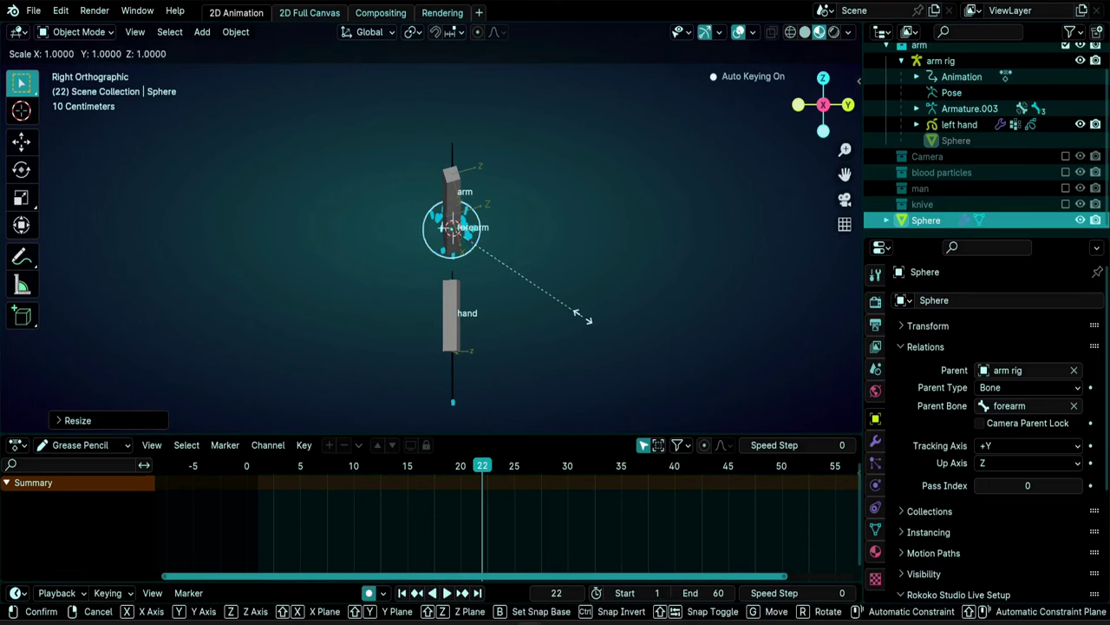
key(y)
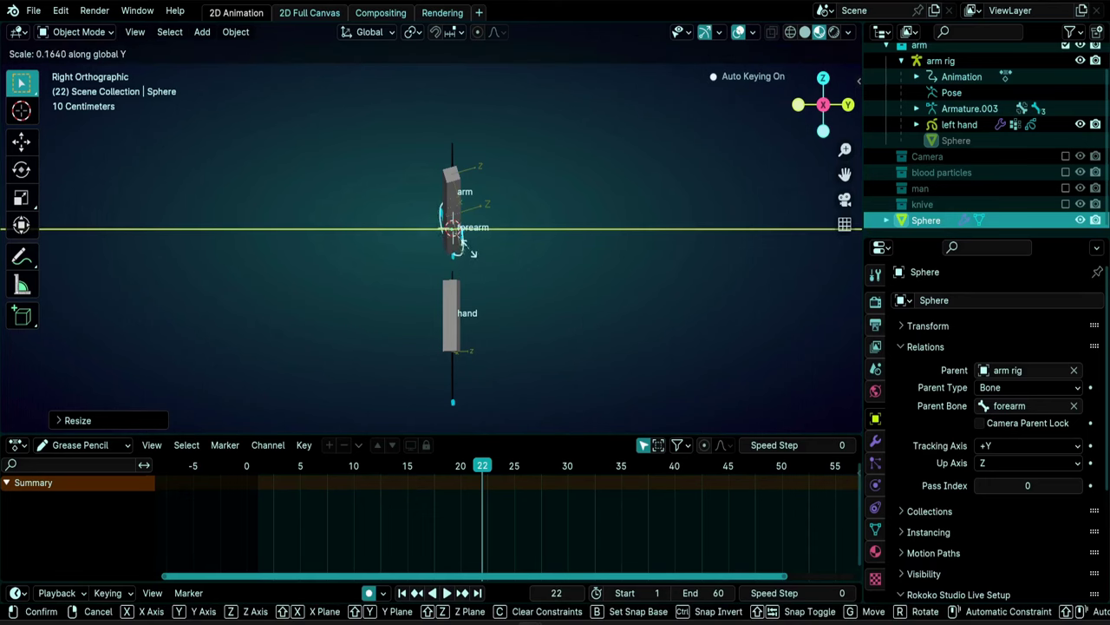
click(473, 252)
Hide the arm rig in the viewport and rotate the sphere upright in the side view
scroll(472, 243, up, 8)
click(1080, 60)
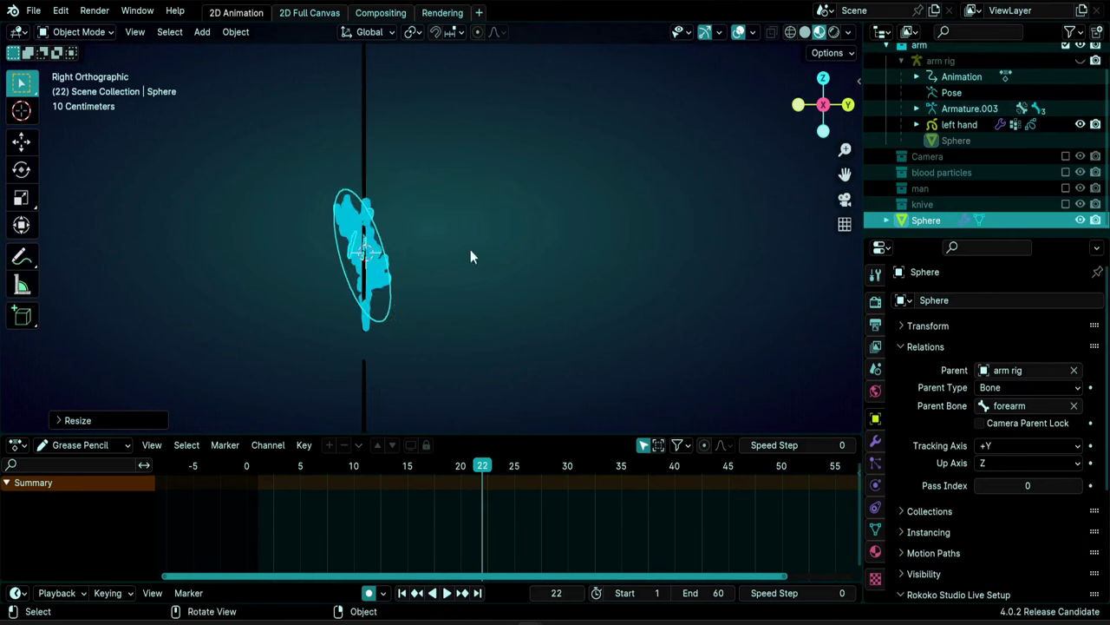
key(r)
click(553, 306)
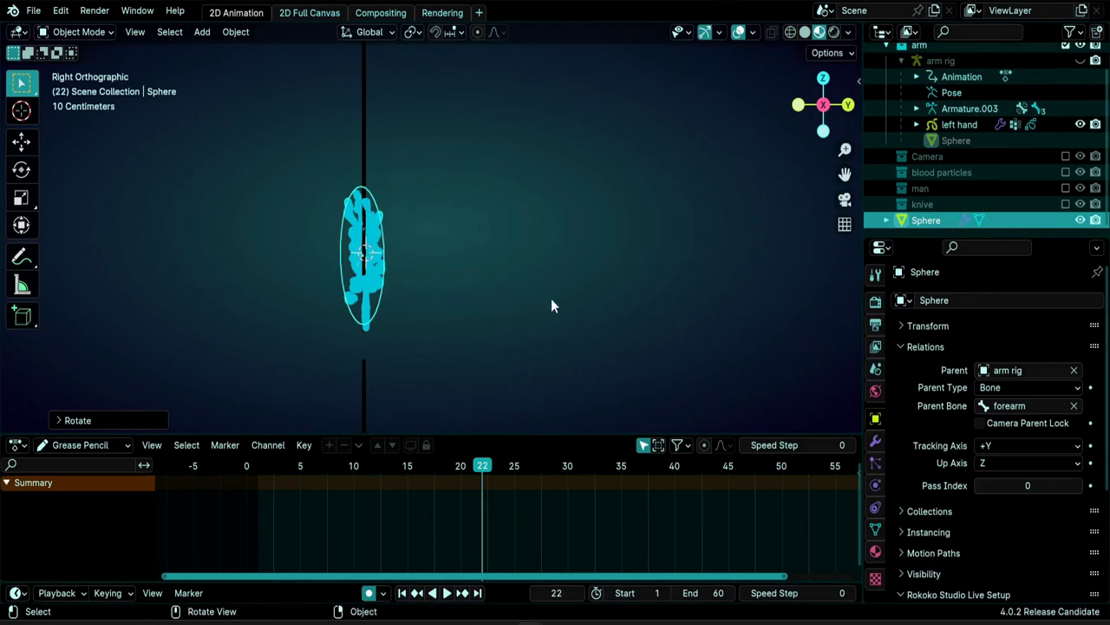
Narrow the upright sphere further along the global Y axis in the side view
key(s)
key(y)
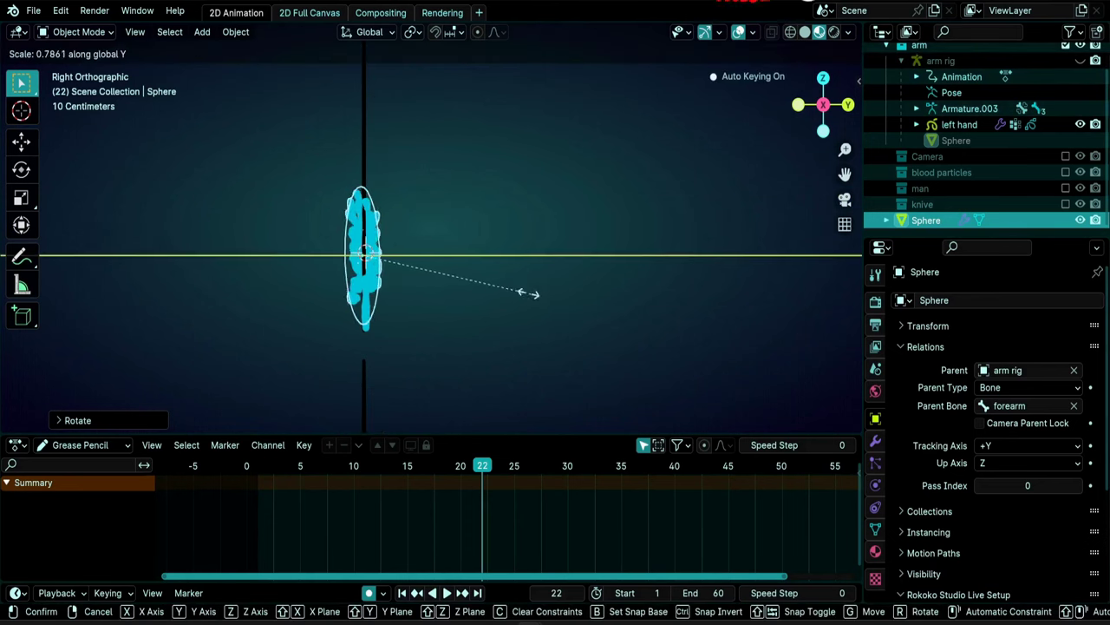
click(455, 271)
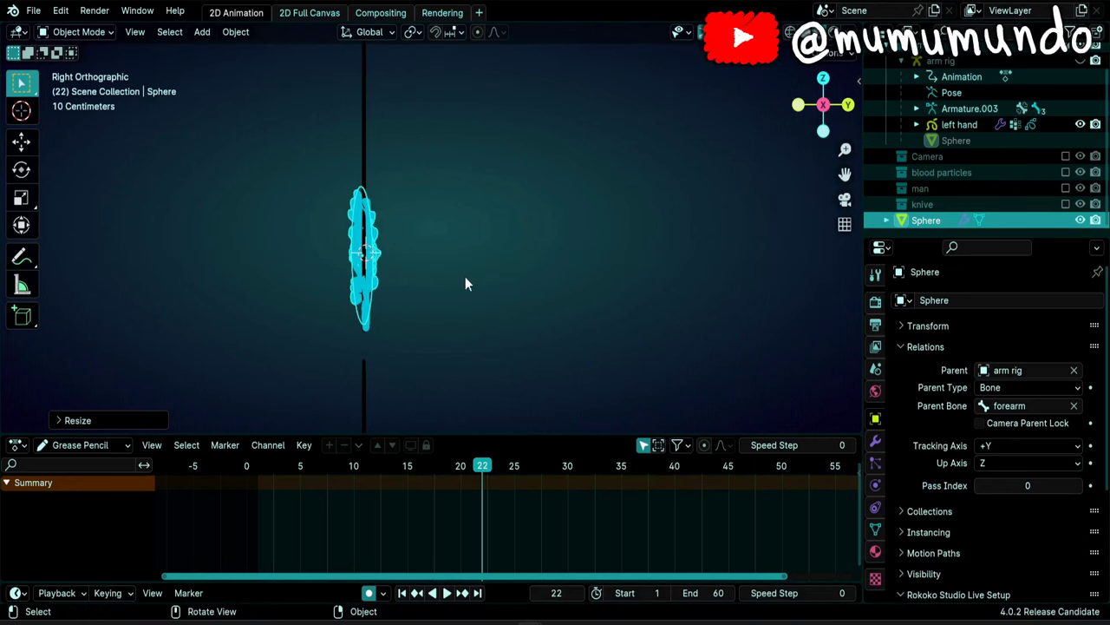
In the camera view, narrow the sphere along global X and move it down onto the forearm's cut edge
key(KP_0)
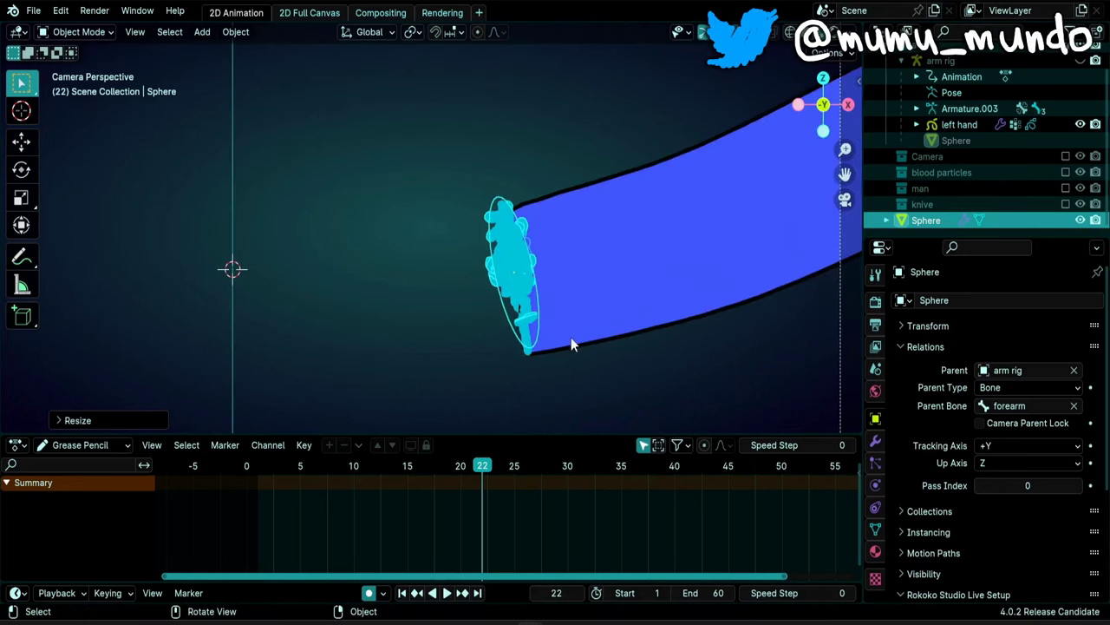
scroll(571, 337, up, 1)
key(s)
key(x)
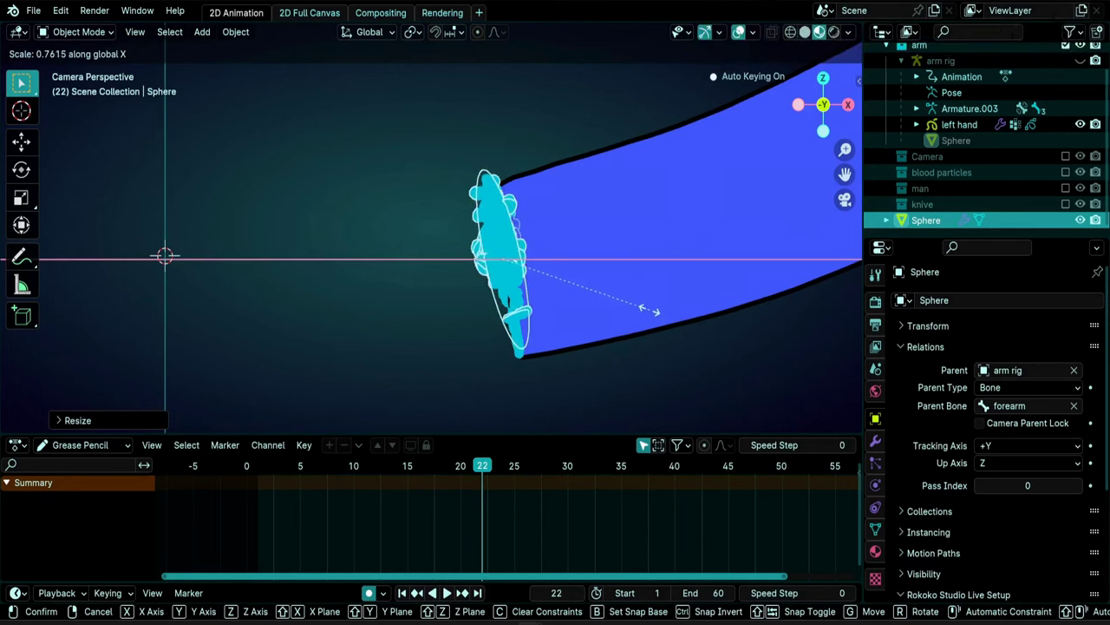
click(618, 269)
key(g)
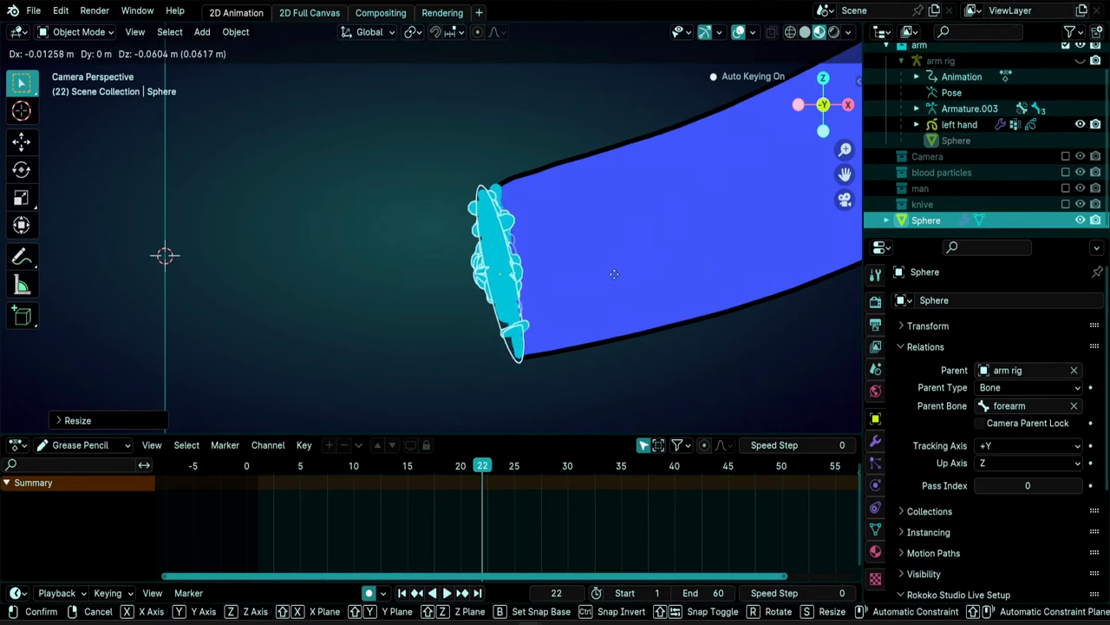
click(615, 277)
In the right side view, move the sphere about 0.06 m along negative Y so it sits in front of the arm
key(KP_3)
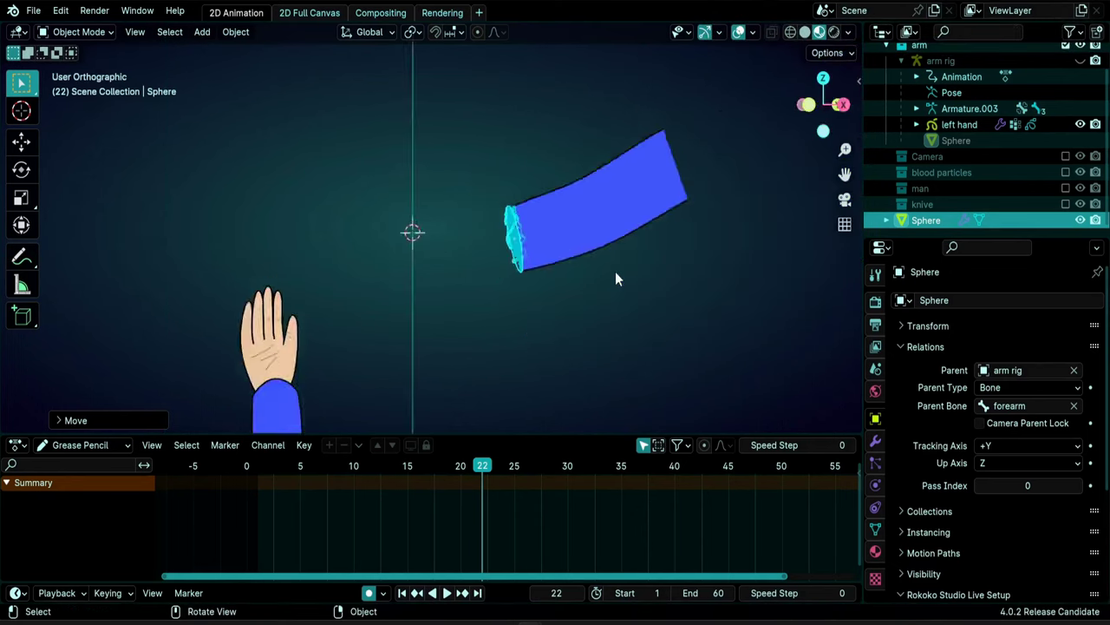
scroll(340, 326, up, 4)
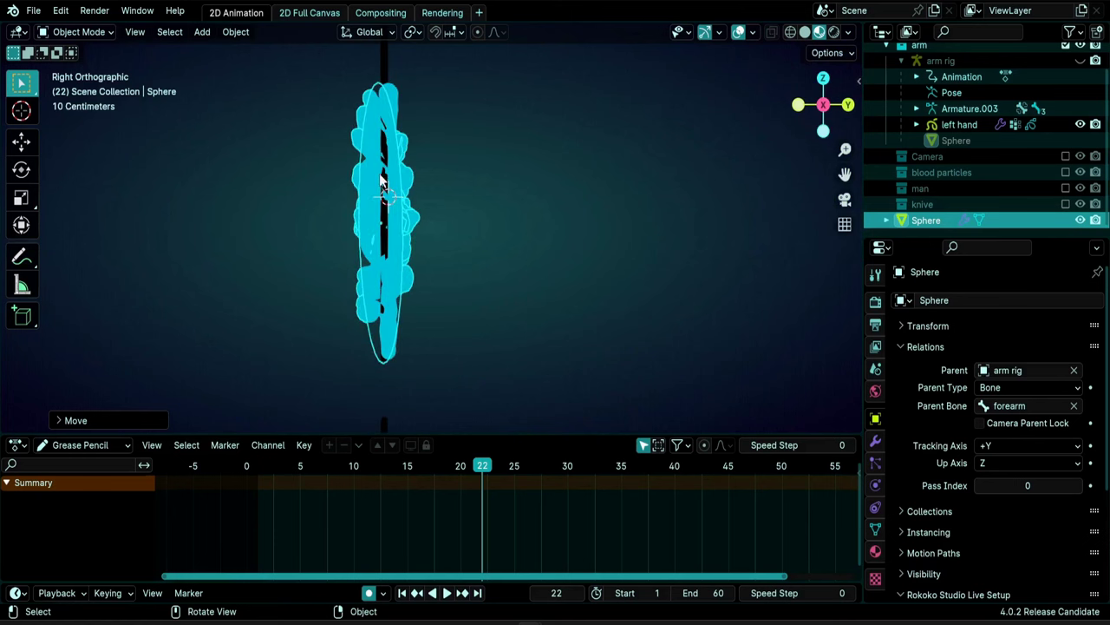
middle_drag(382, 261, 612, 273)
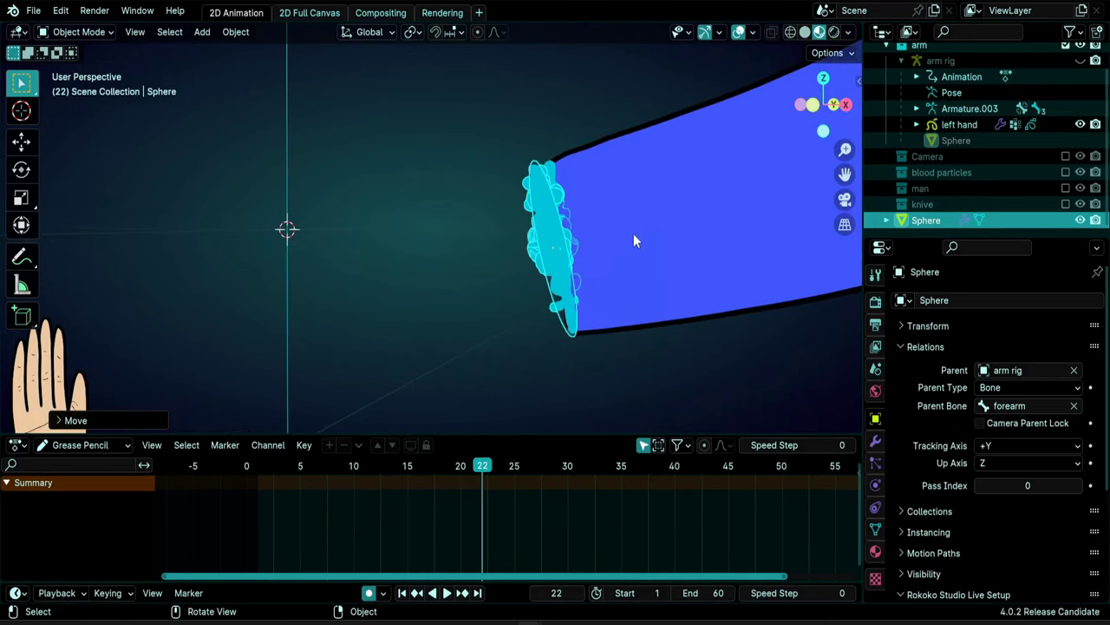
key(KP_3)
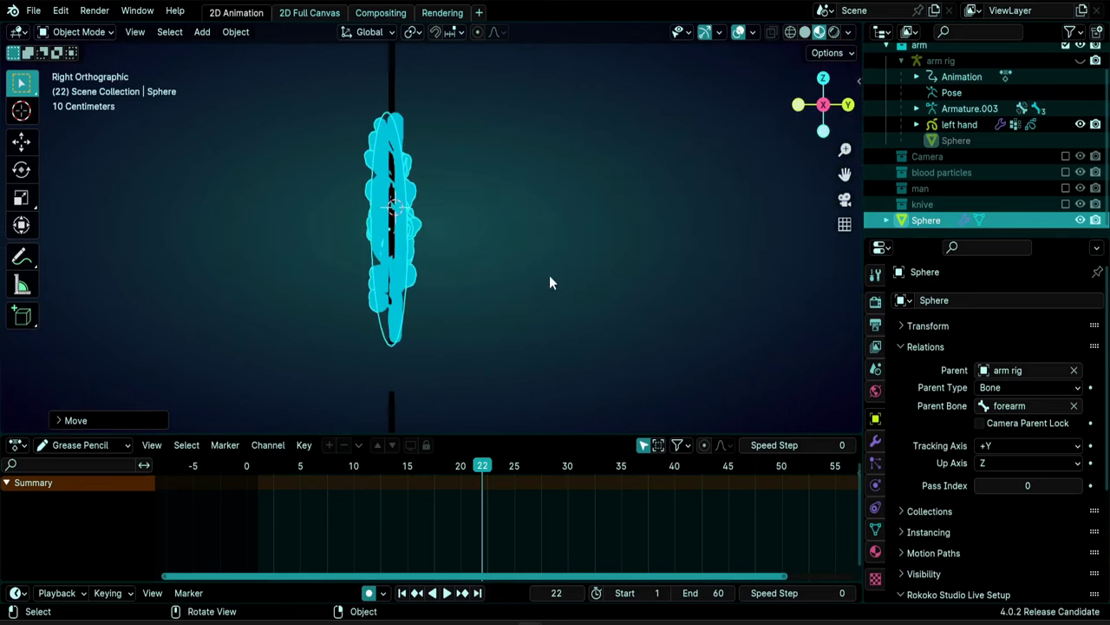
key(g)
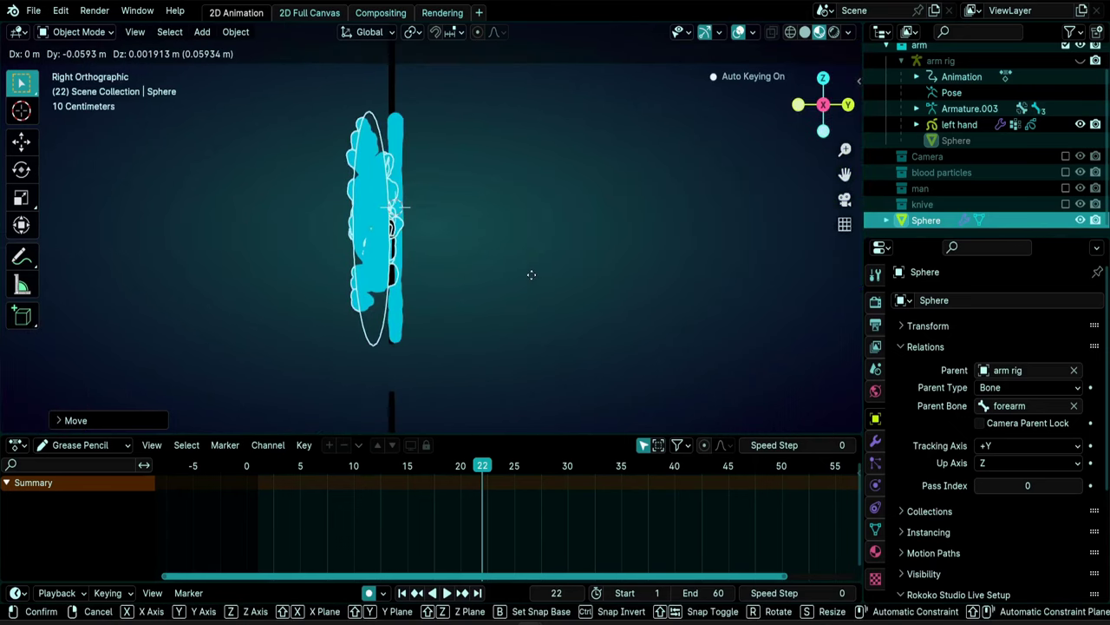
click(531, 274)
key(KP_0)
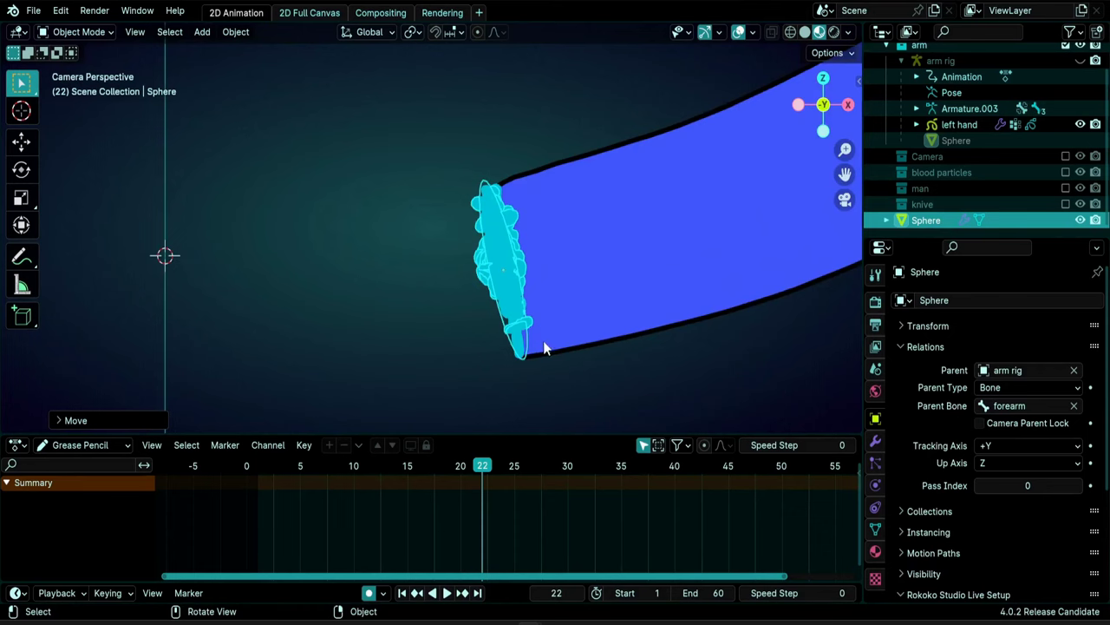
Play the animation in the camera view to check how the blood falls from the cut arm
scroll(546, 347, down, 4)
shift+middle_drag(581, 378, 604, 292)
scroll(604, 293, down, 1)
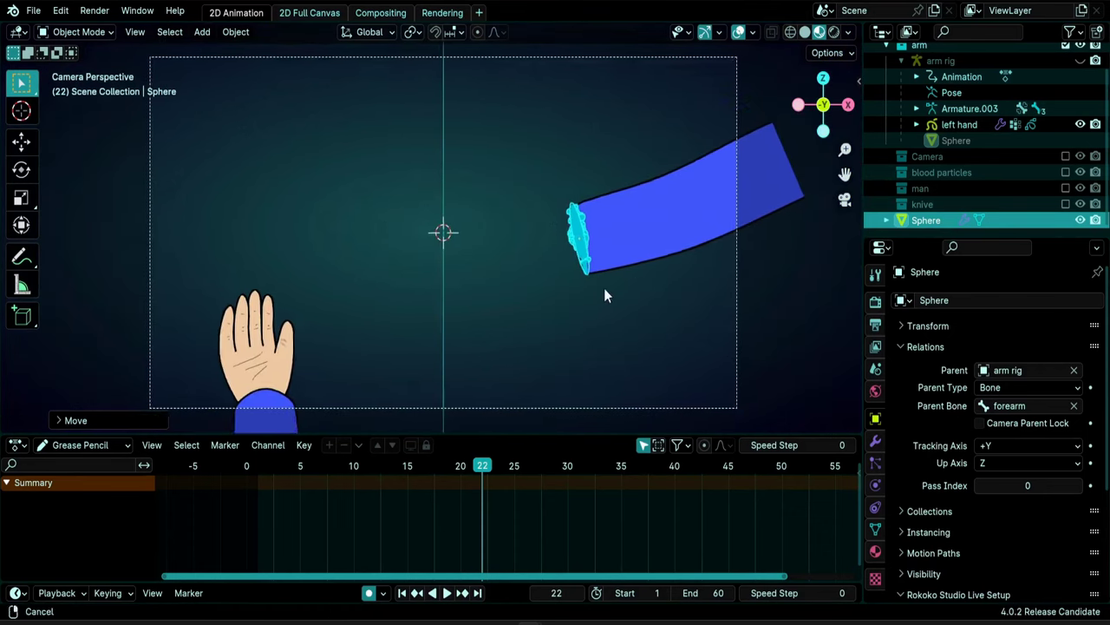
scroll(598, 518, down, 2)
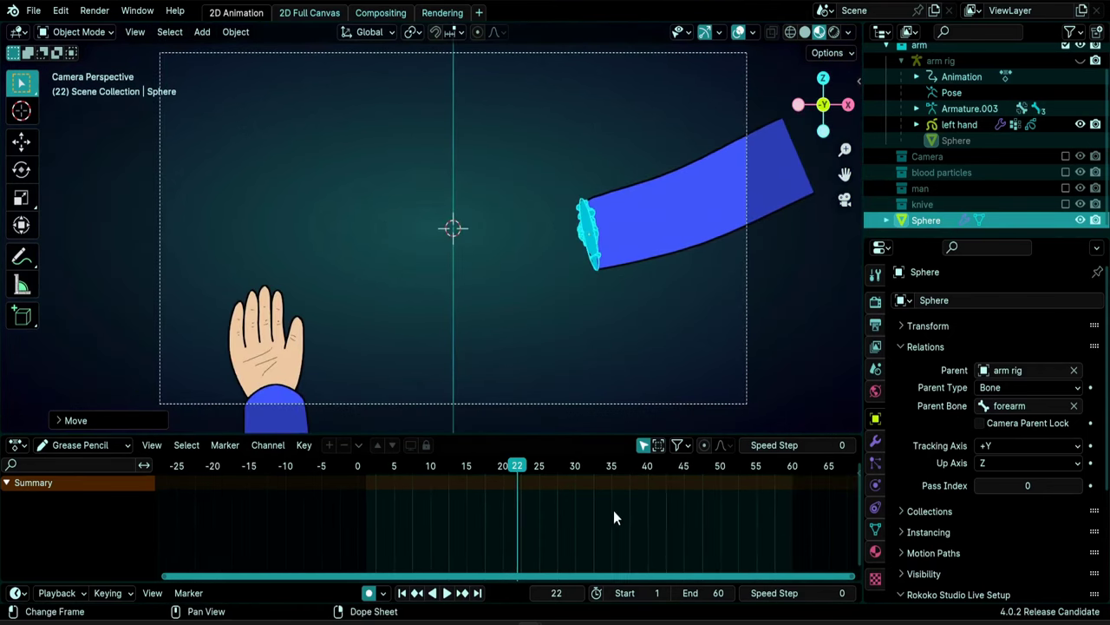
key(space)
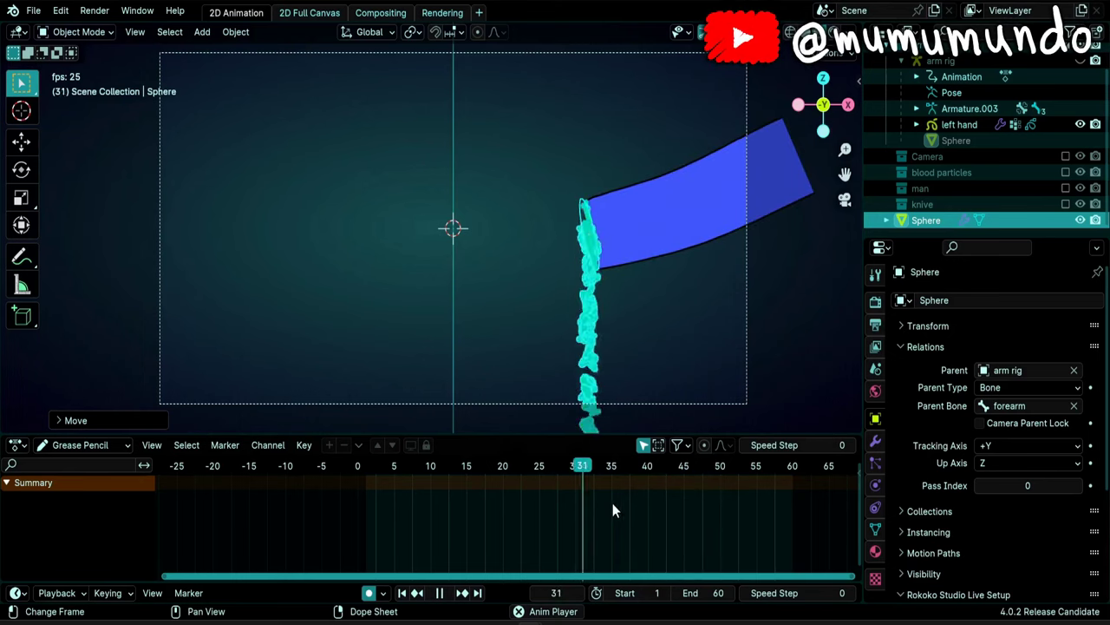
key(space)
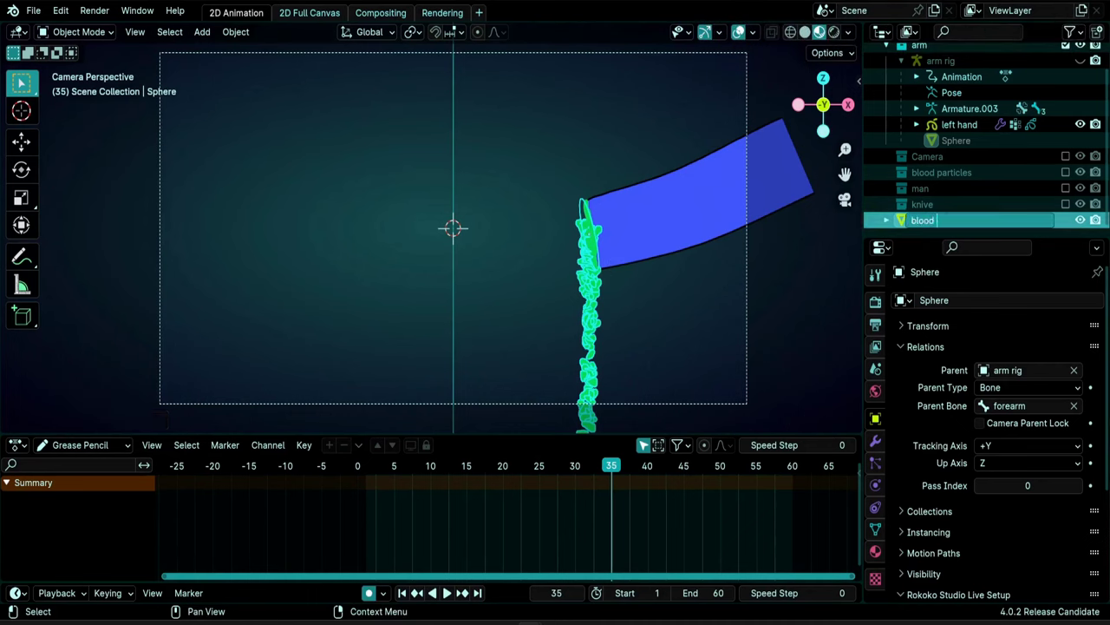
Rename both the sphere object and its particle settings as blood arm
text(m)
key(Return)
click(873, 464)
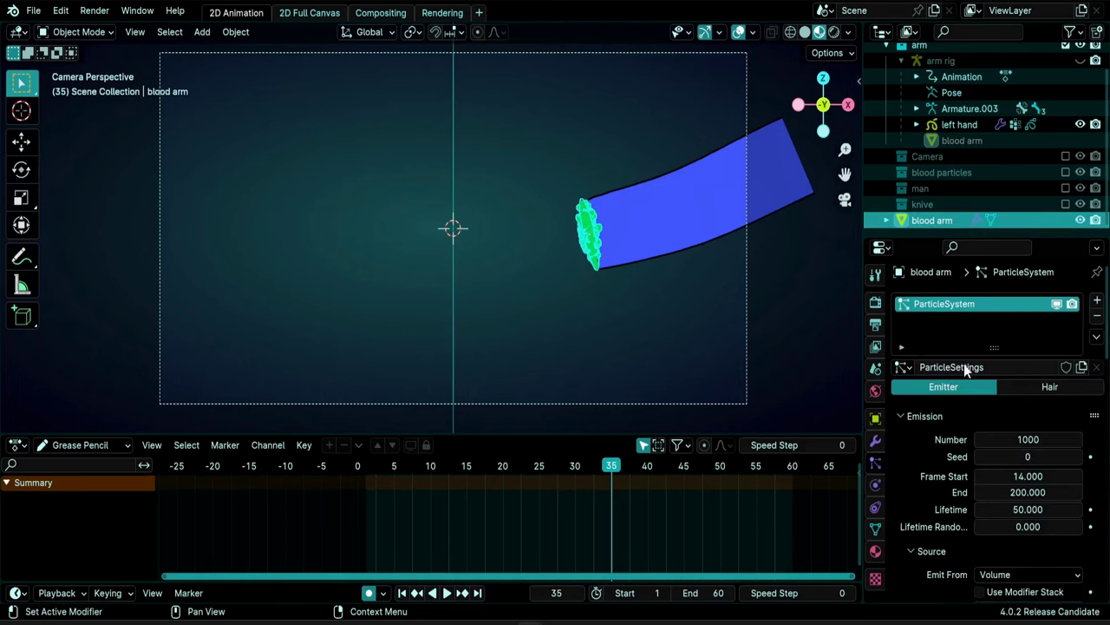
click(964, 366)
text(blood arm)
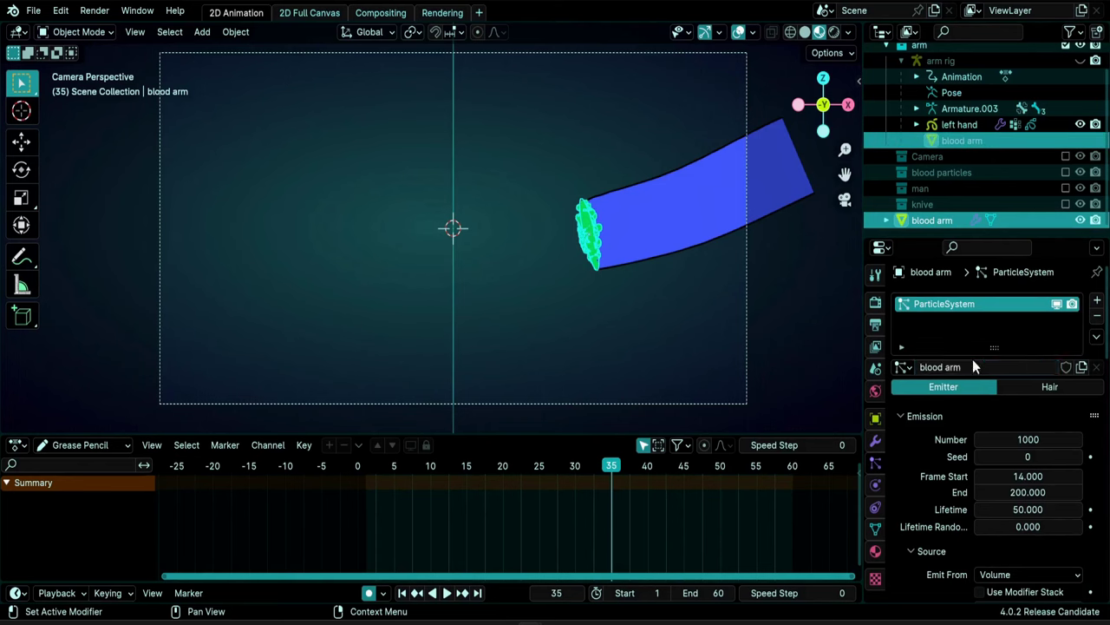
key(Return)
Set the particles' object-aligned X velocity to -1.17 m/s, playing the animation to judge the spray
scroll(925, 448, down, 5)
scroll(925, 445, down, 4)
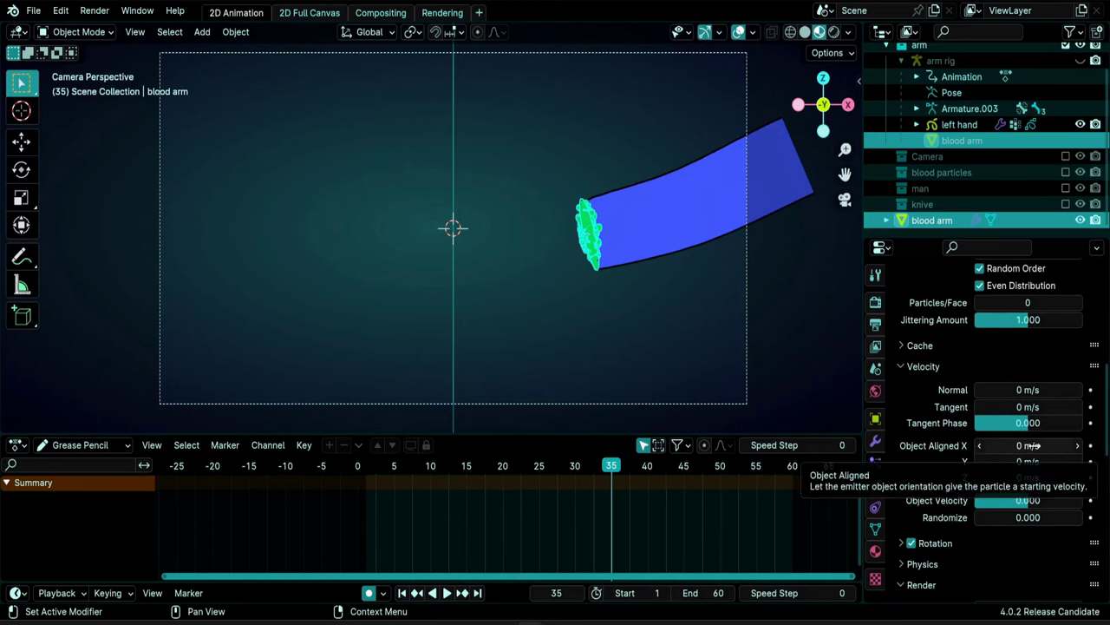
drag(1030, 445, 1022, 445)
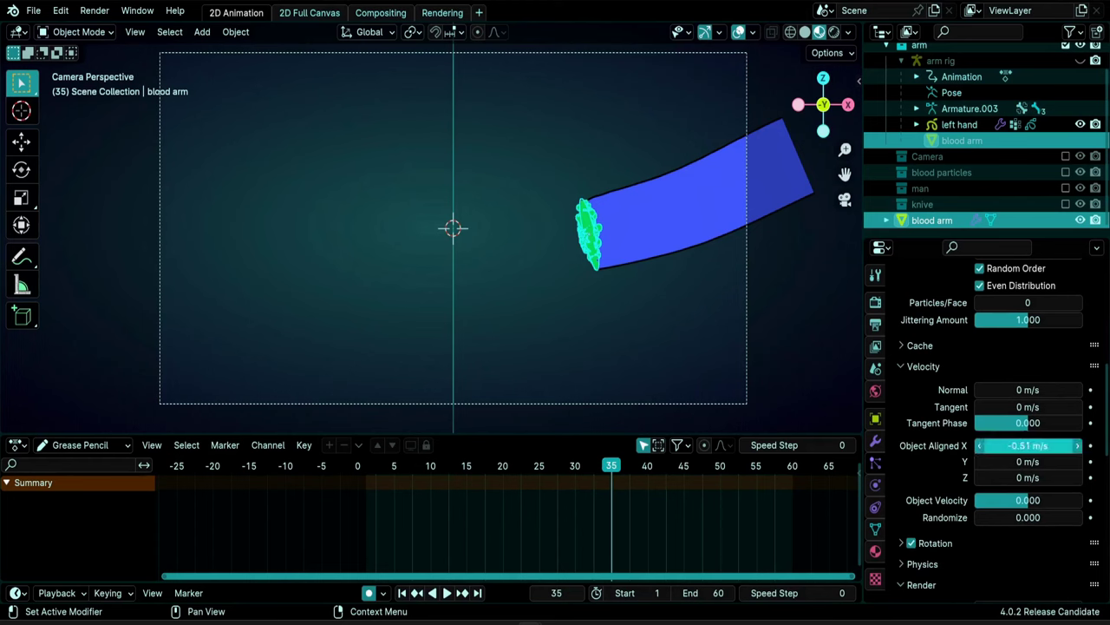
key(space)
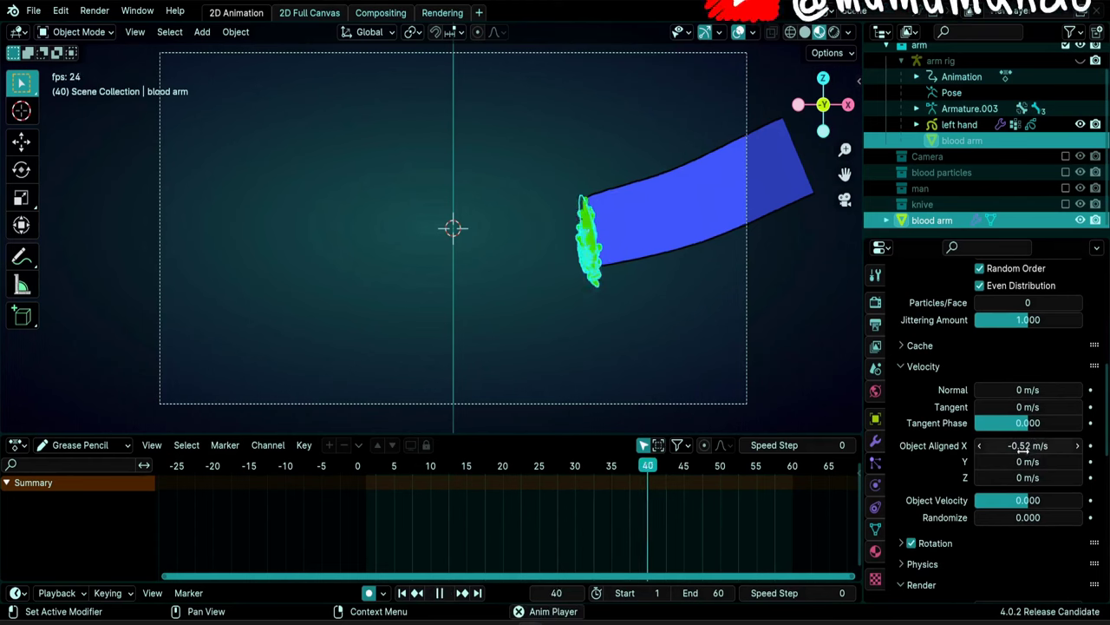
drag(1032, 445, 1020, 445)
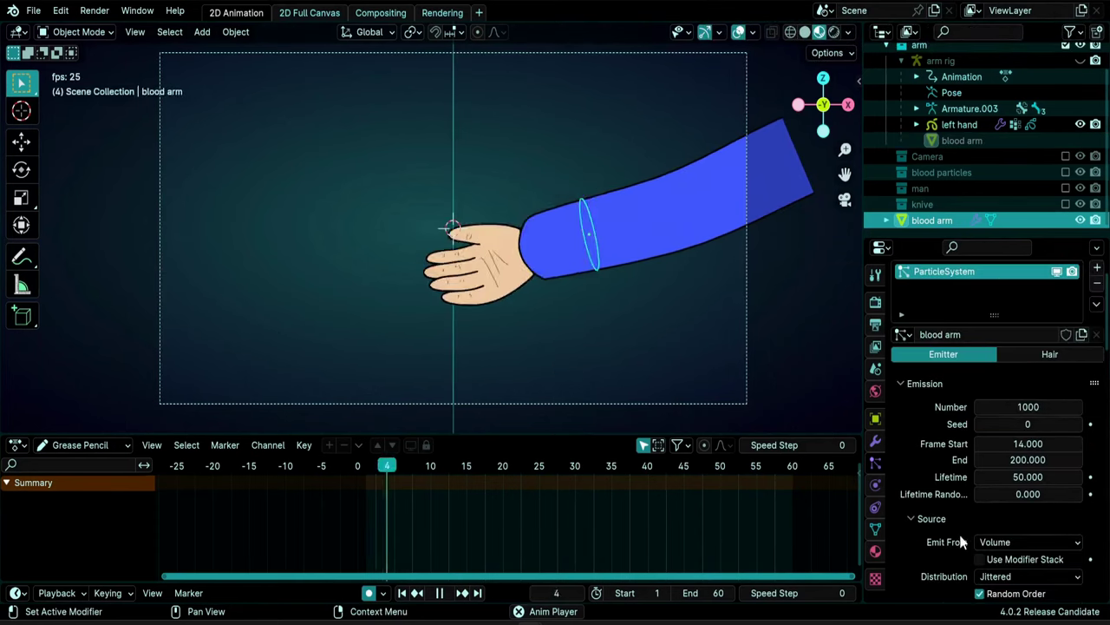
Change the particle emission source's distribution to Random
scroll(1013, 486, down, 2)
click(1012, 509)
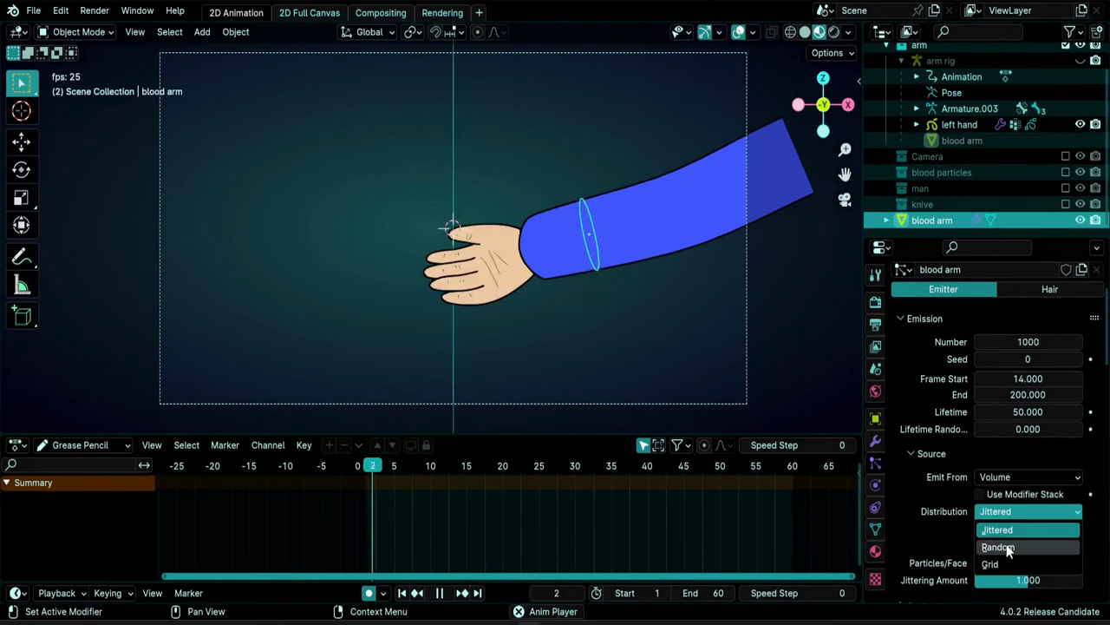
click(1001, 546)
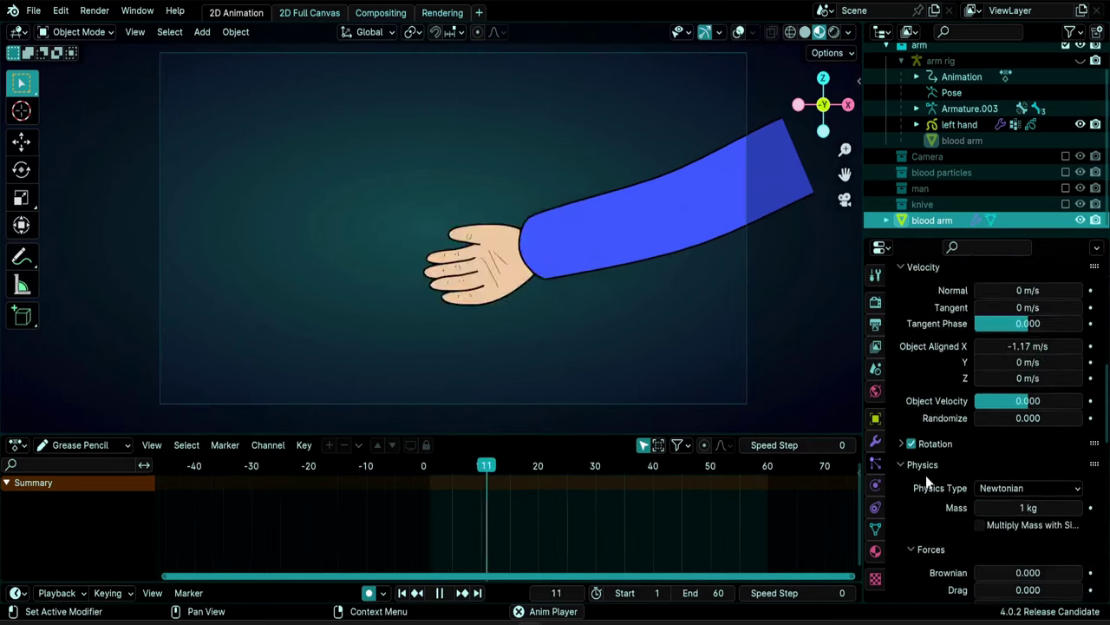
Set the scale randomness of the rendered blood particles to 0.330
scroll(925, 475, down, 10)
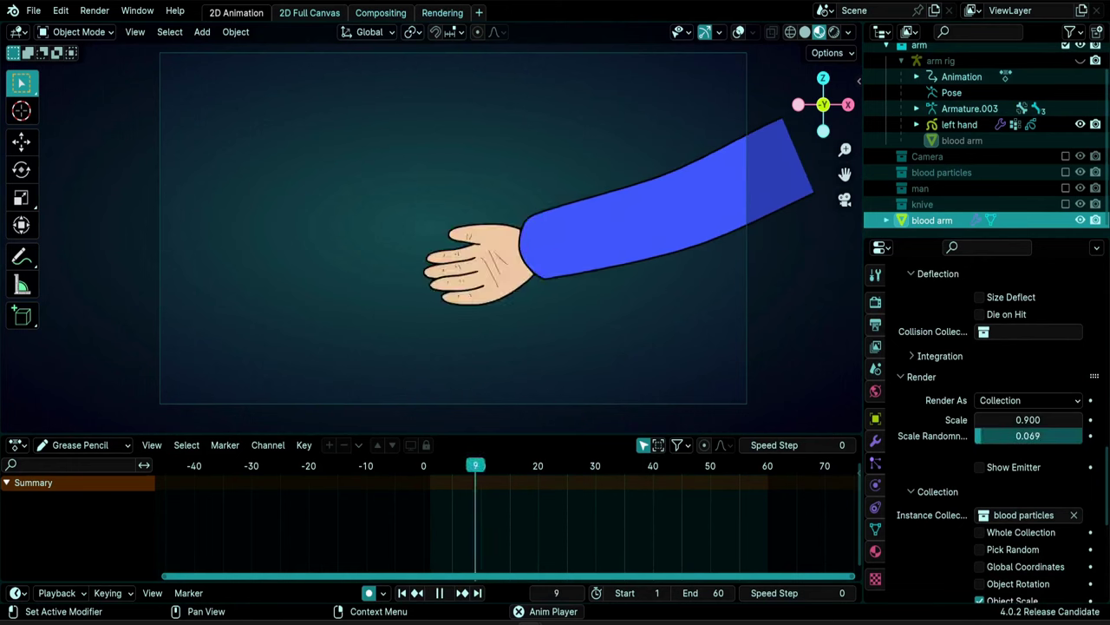
drag(1020, 432, 998, 435)
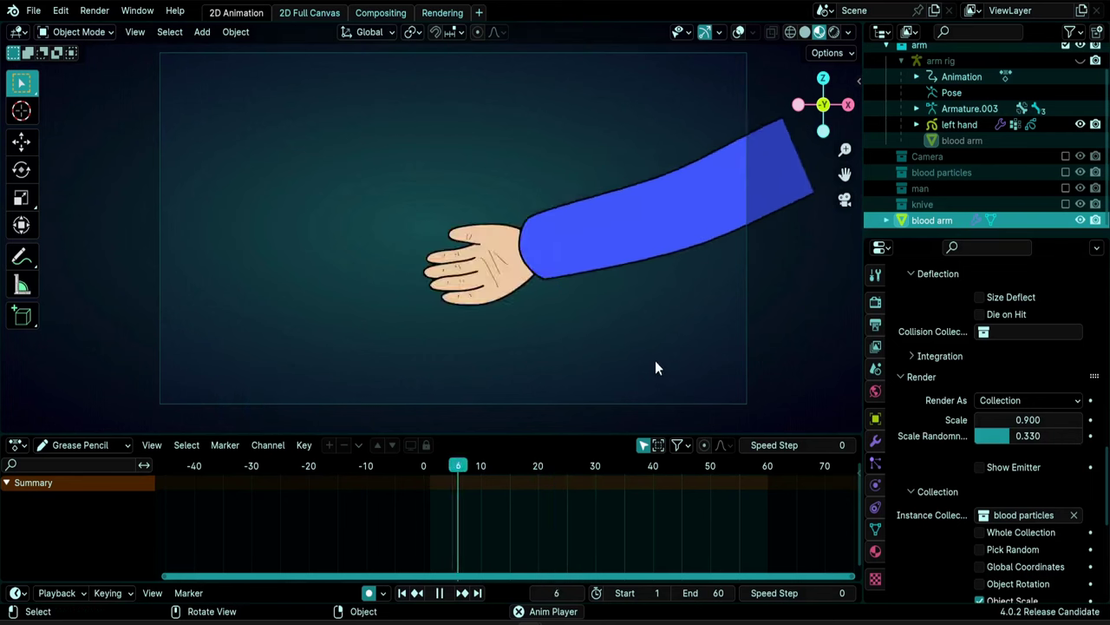
scroll(940, 402, up, 15)
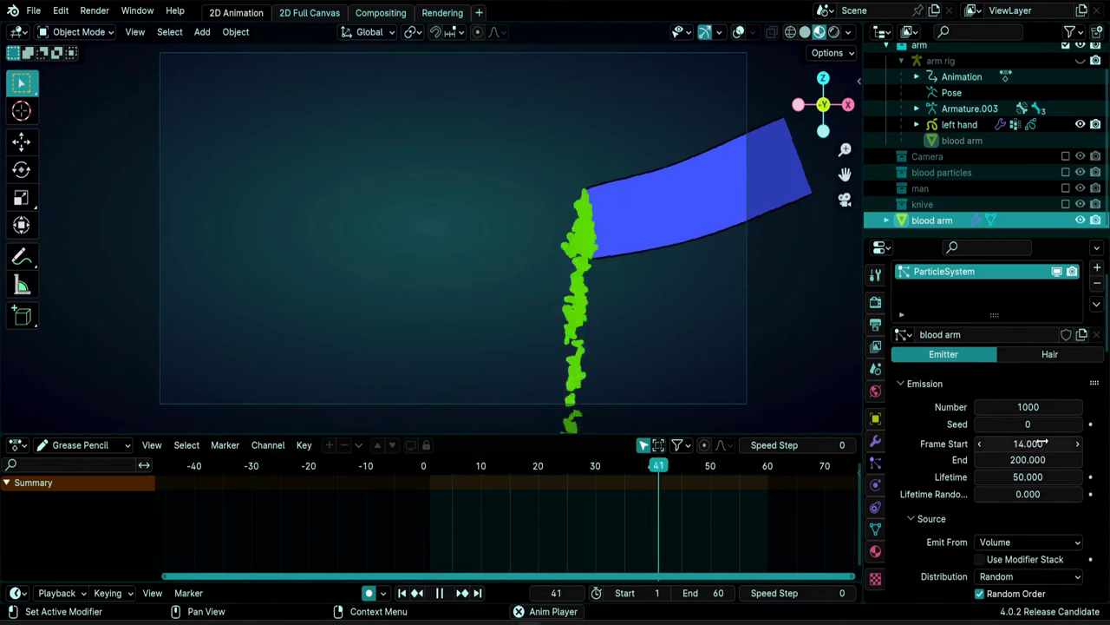
Set the end frame of the blood arm particle emission to 60
key(space)
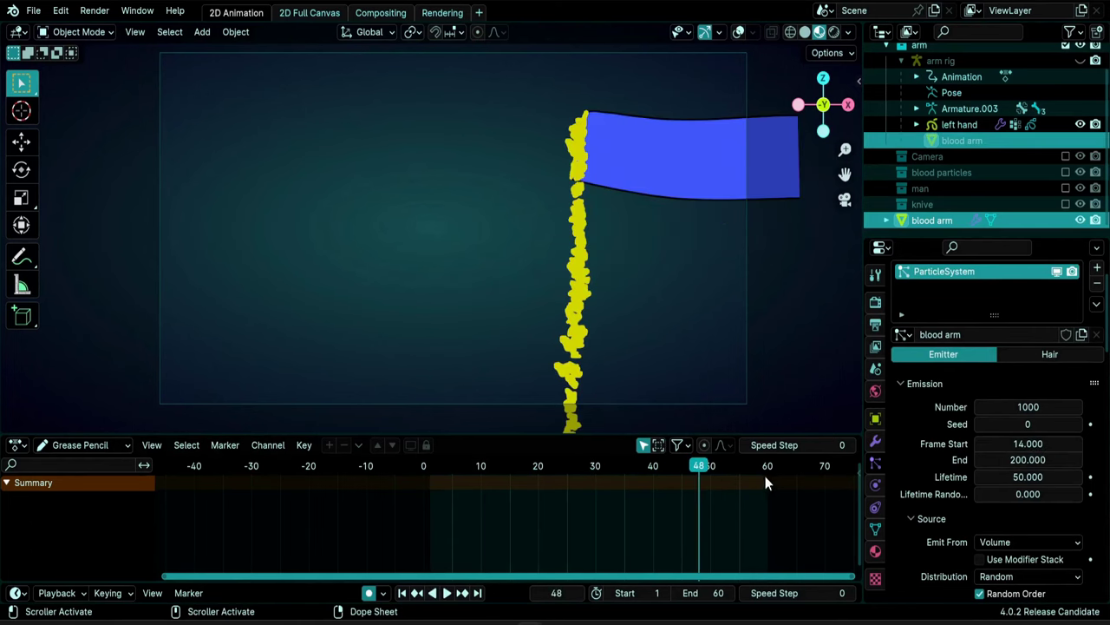
click(1028, 459)
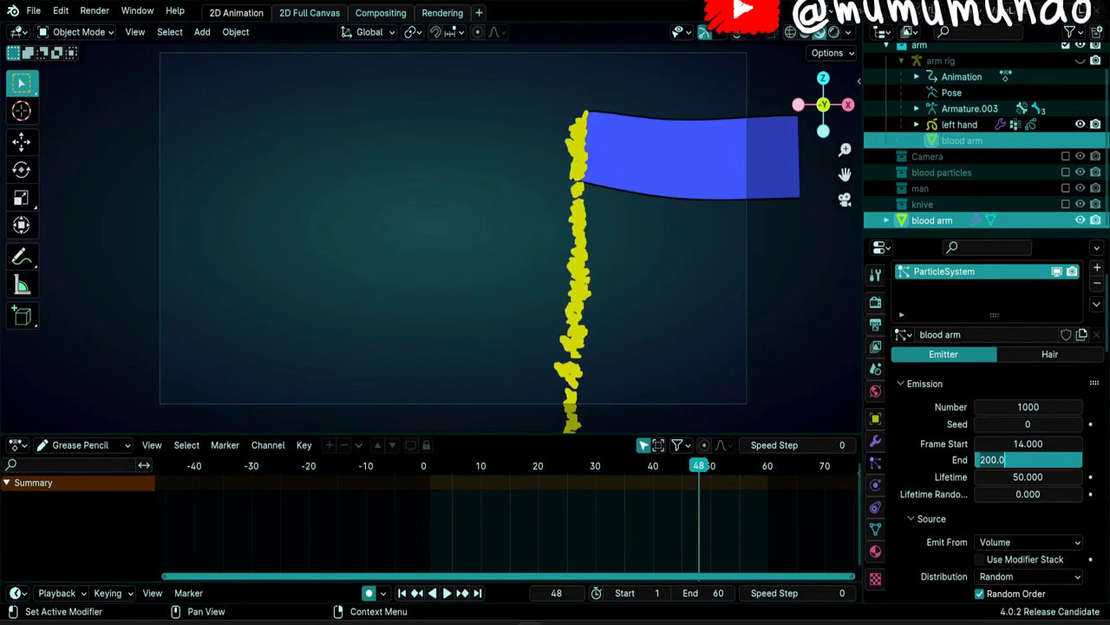
text(60)
key(Return)
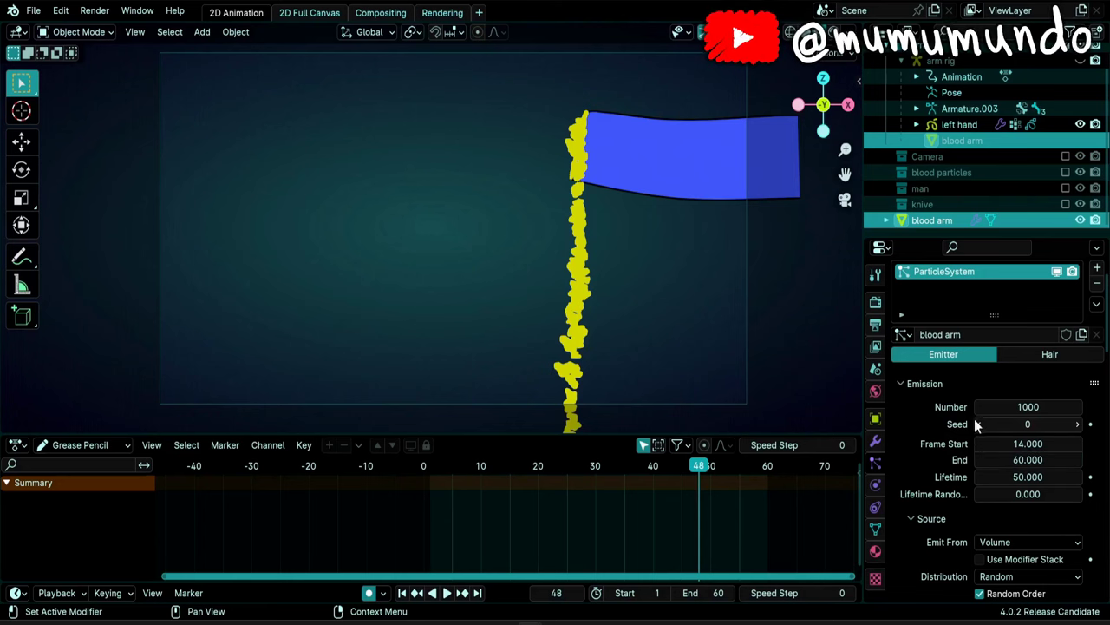
Try an emission end frame of 1000 for the blood arm particles while playing the animation
key(space)
double_click(1038, 459)
text(200.0)
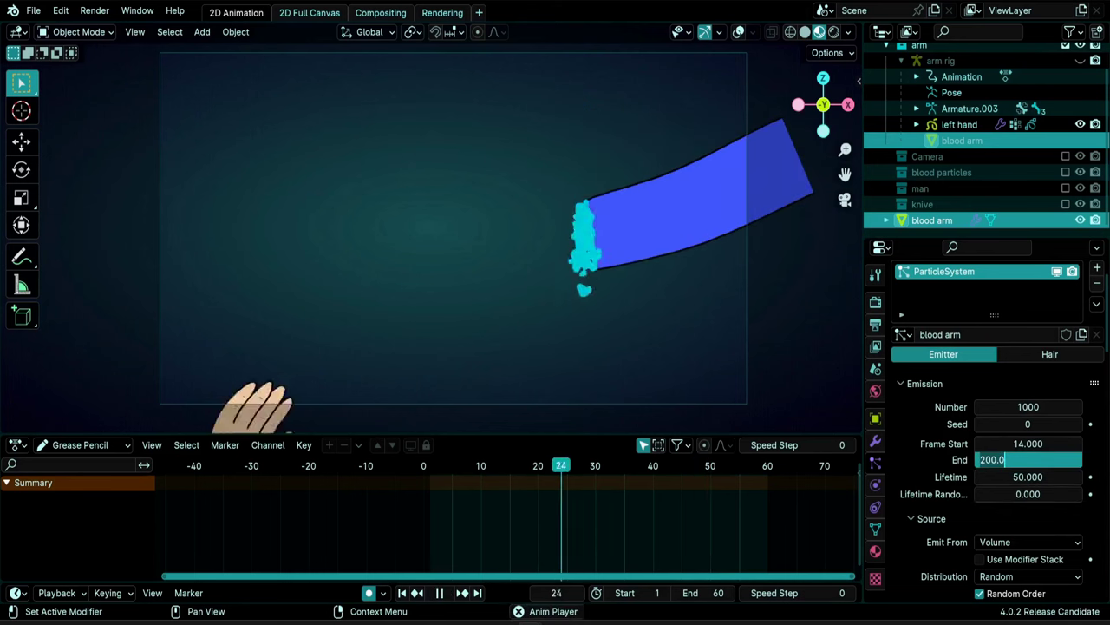
key(BackSpace)
key(BackSpace)
key(BackSpace)
key(BackSpace)
key(BackSpace)
text(1000)
key(Return)
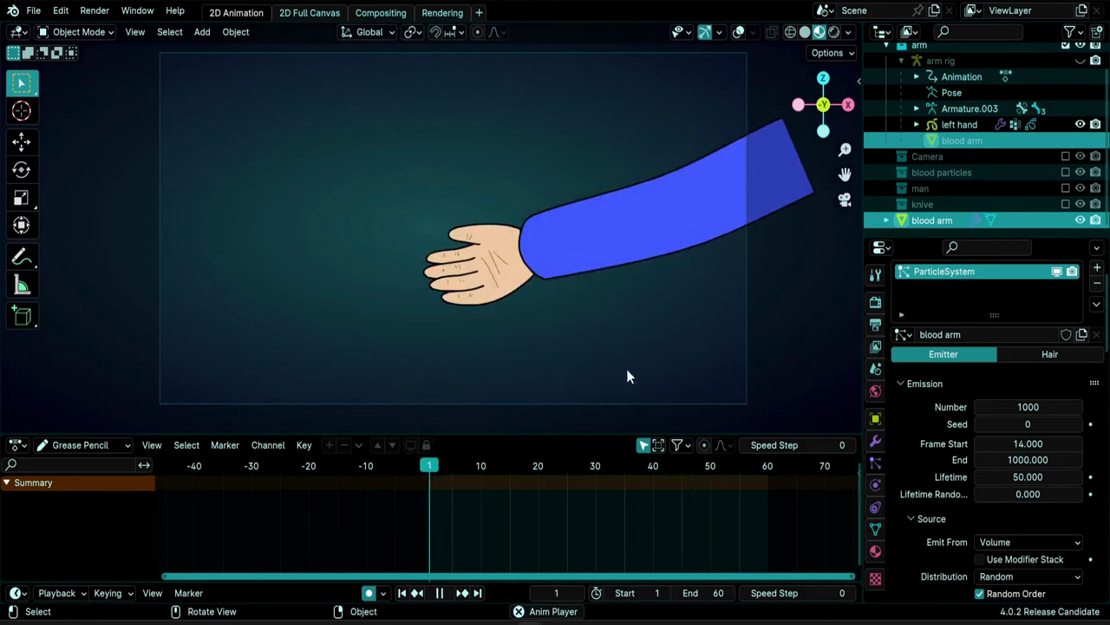
Restore the blood arm particles' emission end frame to 60
double_click(1038, 459)
text(60)
key(Return)
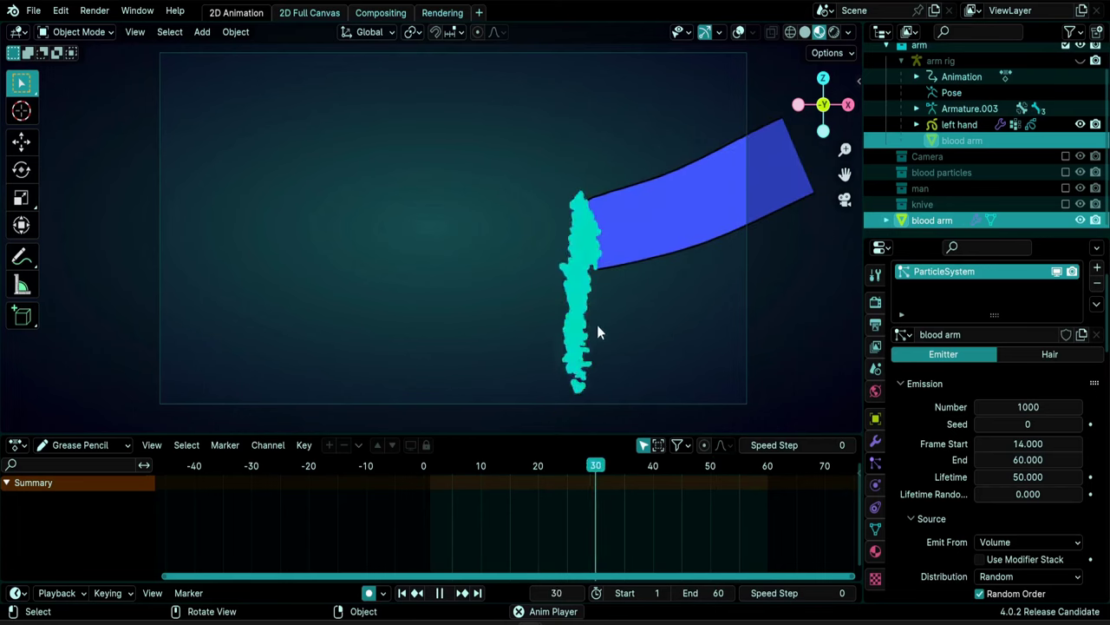
Set the number of blood arm particles to 400 and replay the animation
key(space)
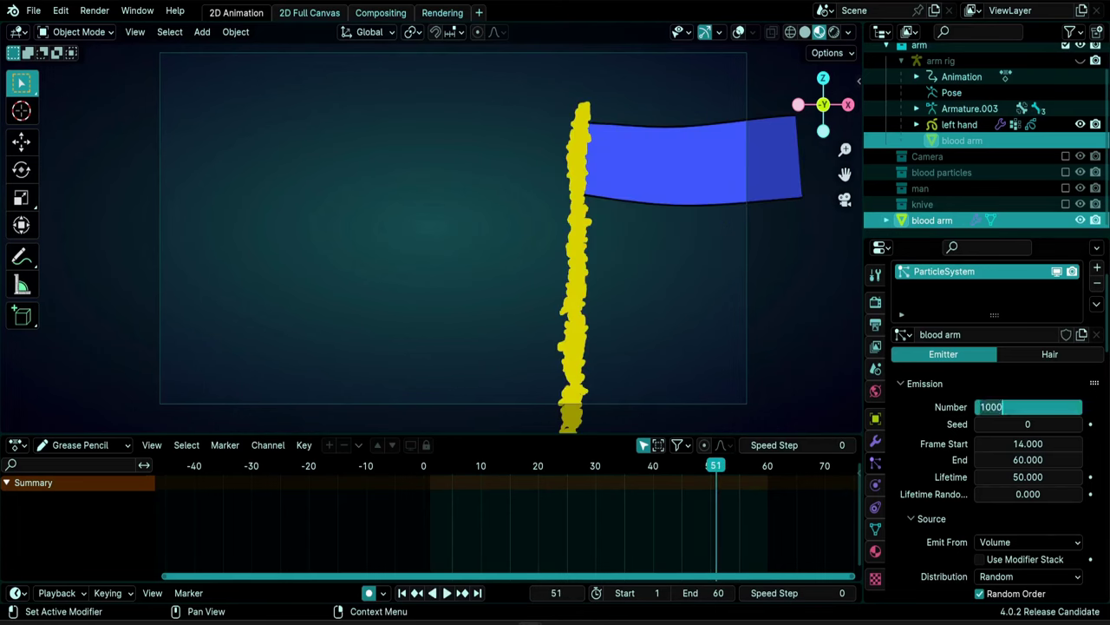
key(Return)
key(space)
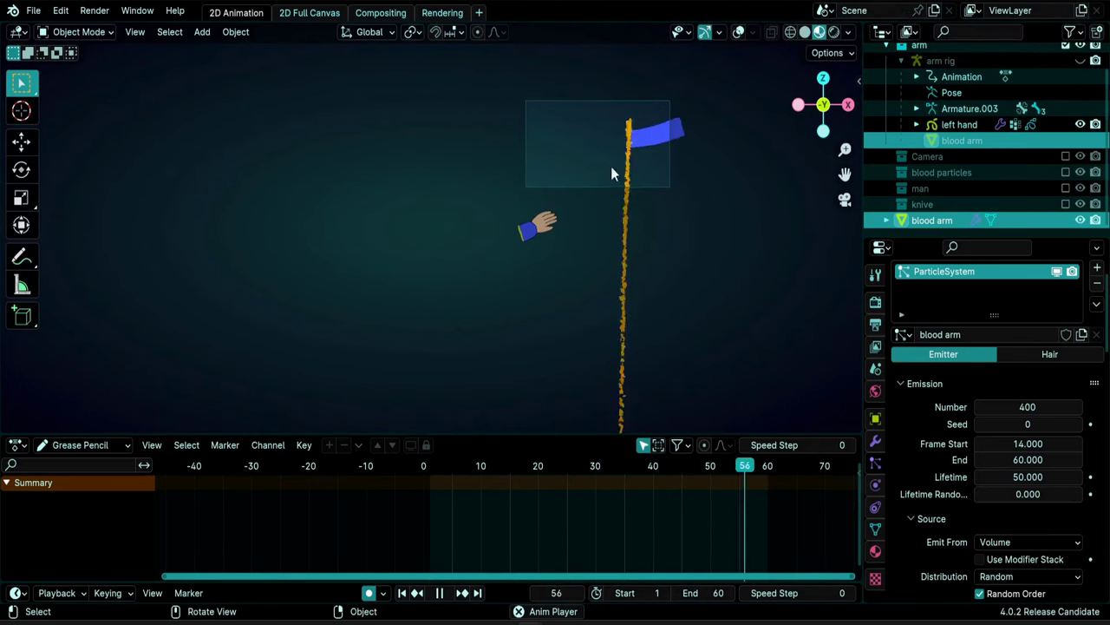
Shorten the blood arm particles' lifetime during playback, trying 20 frames and settling on 25
double_click(1033, 477)
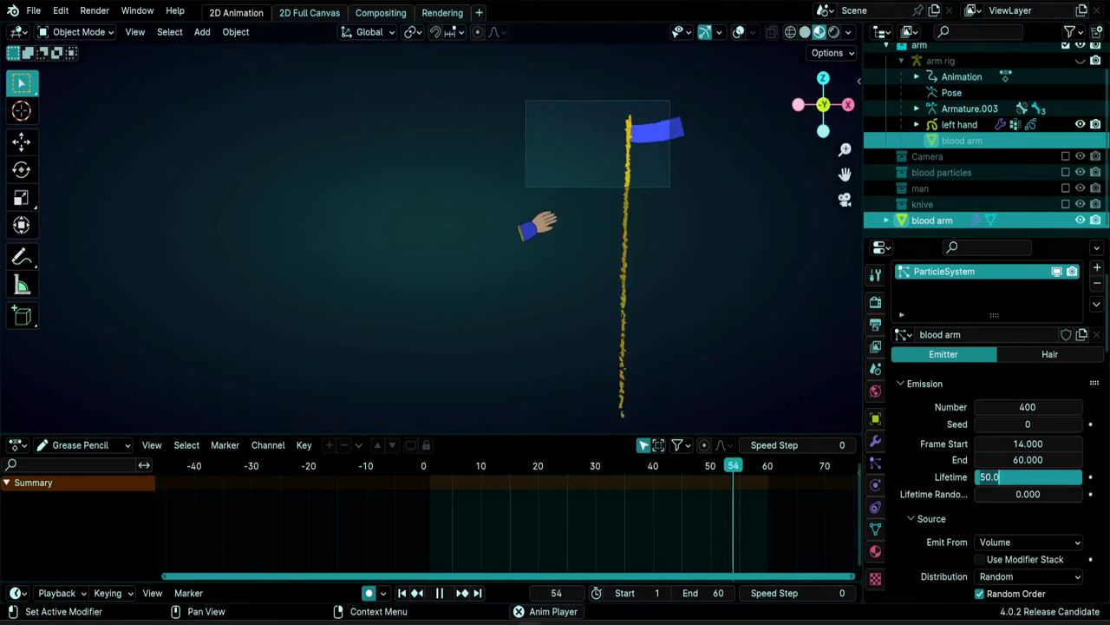
text(20)
key(Return)
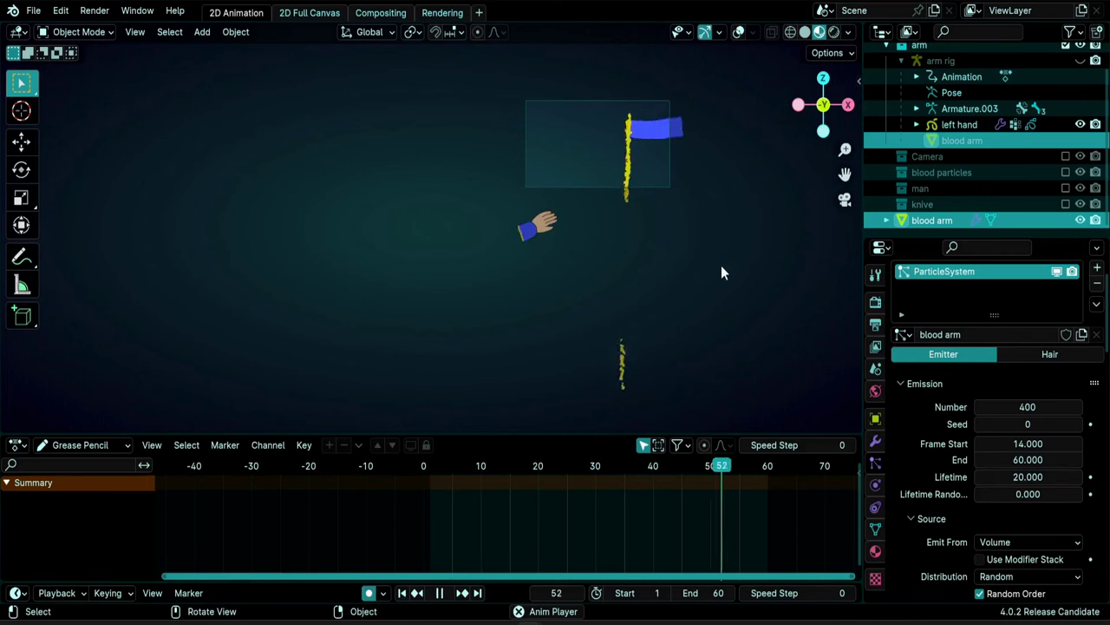
drag(1028, 478, 1054, 477)
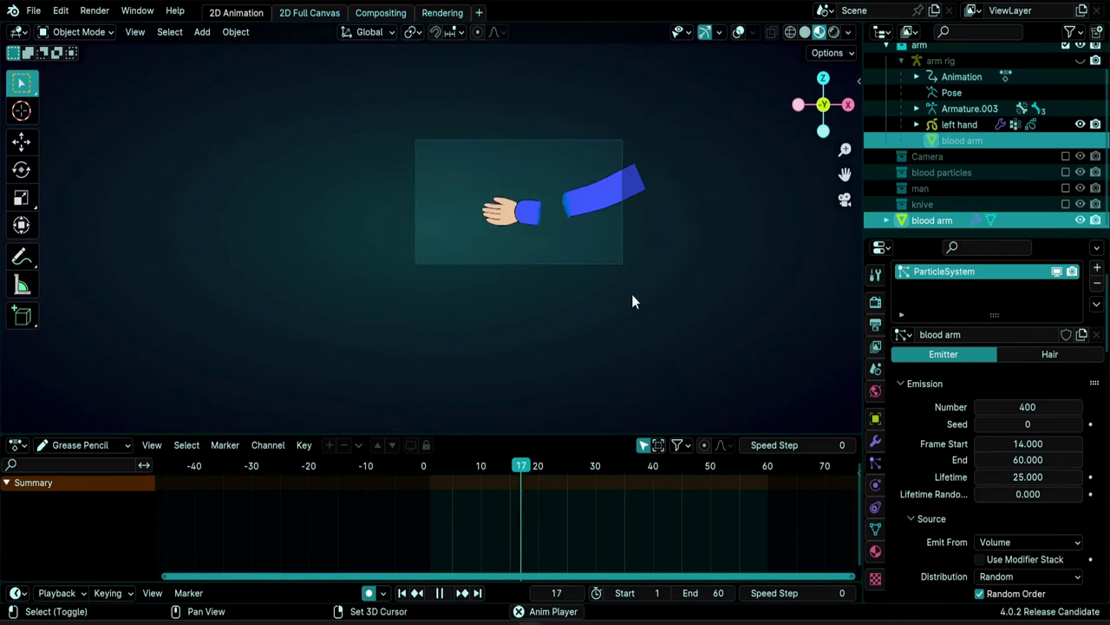
shift+middle_drag(655, 303, 707, 325)
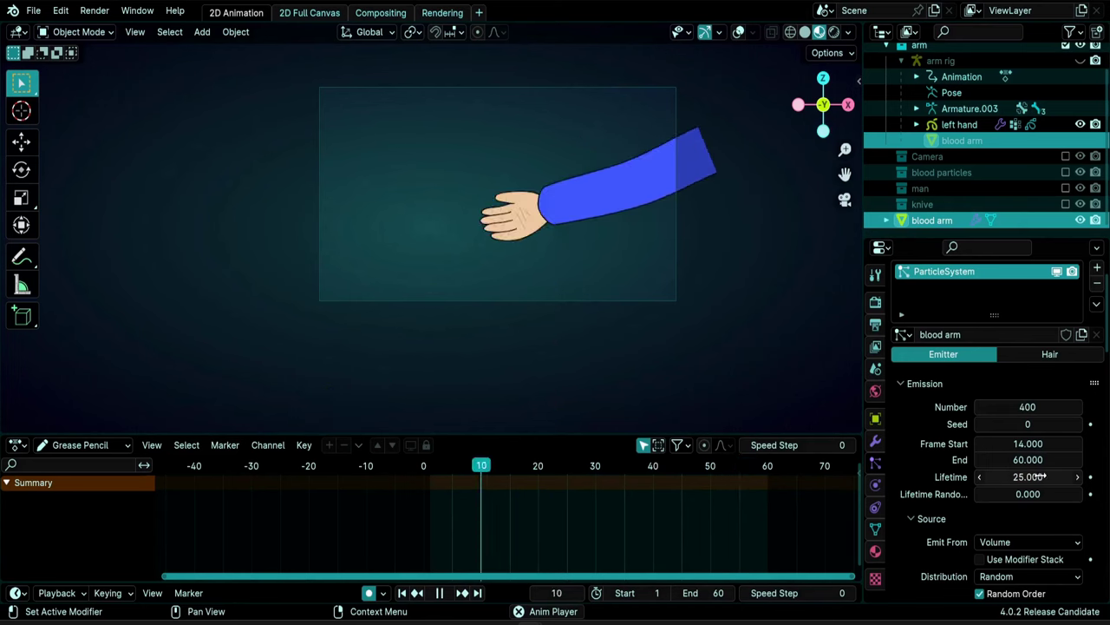
Turn off Random Order for the particle emission source and scale the blood arm emitter up slightly
scroll(998, 433, down, 5)
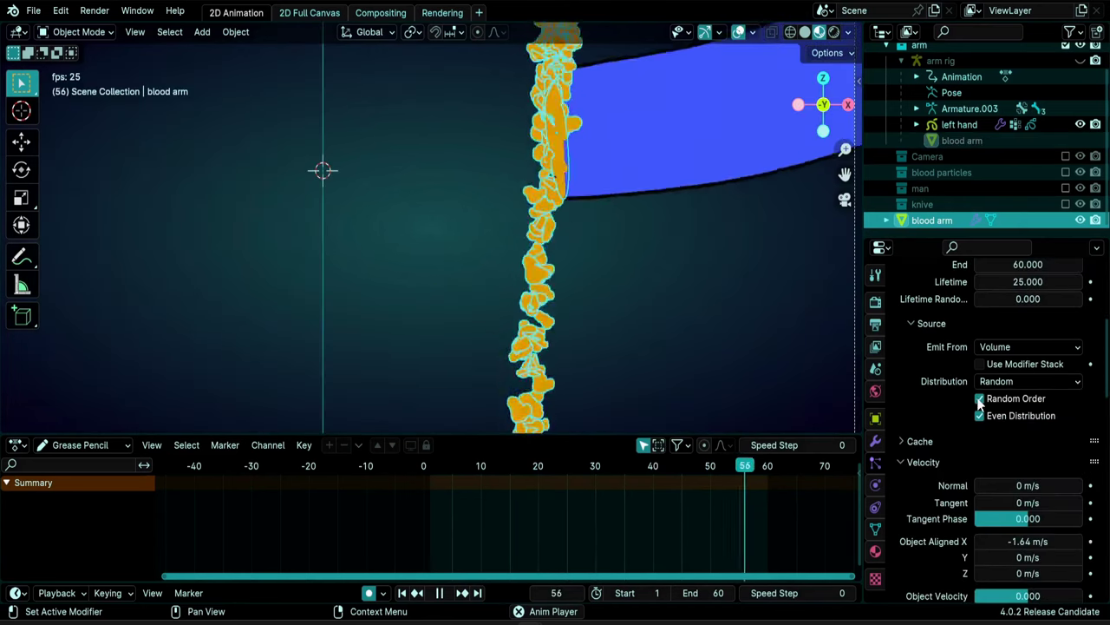
click(980, 398)
key(space)
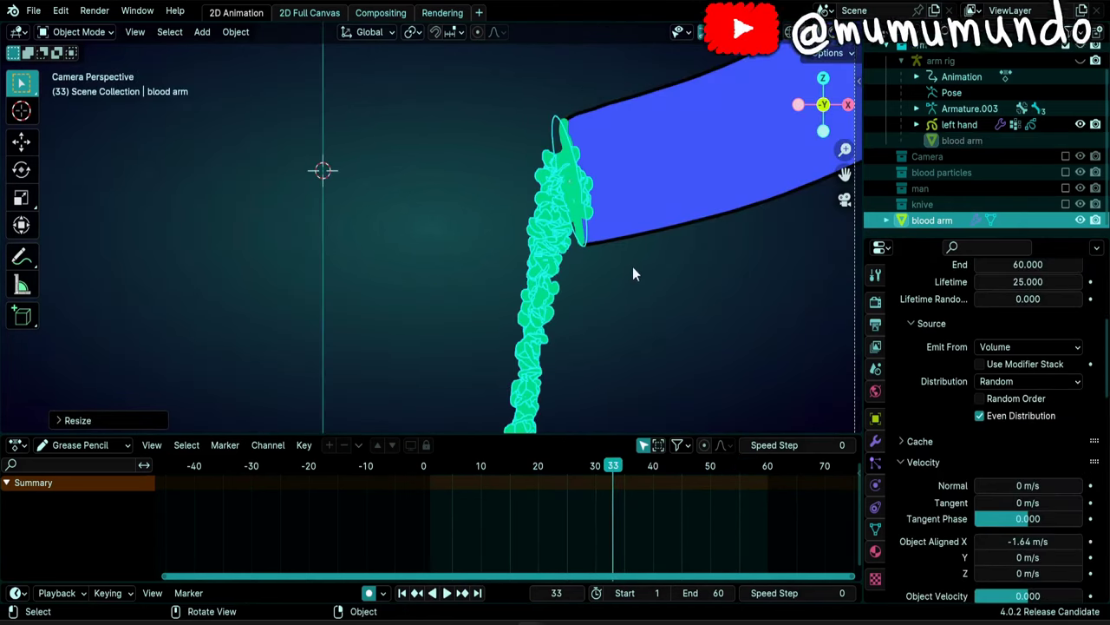
key(s)
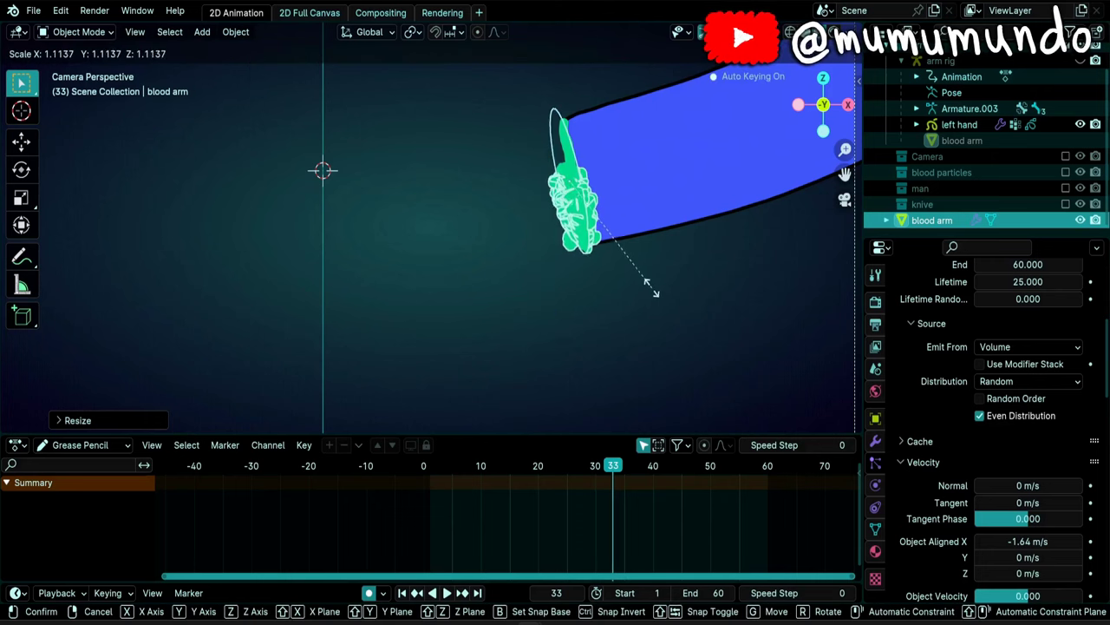
click(664, 298)
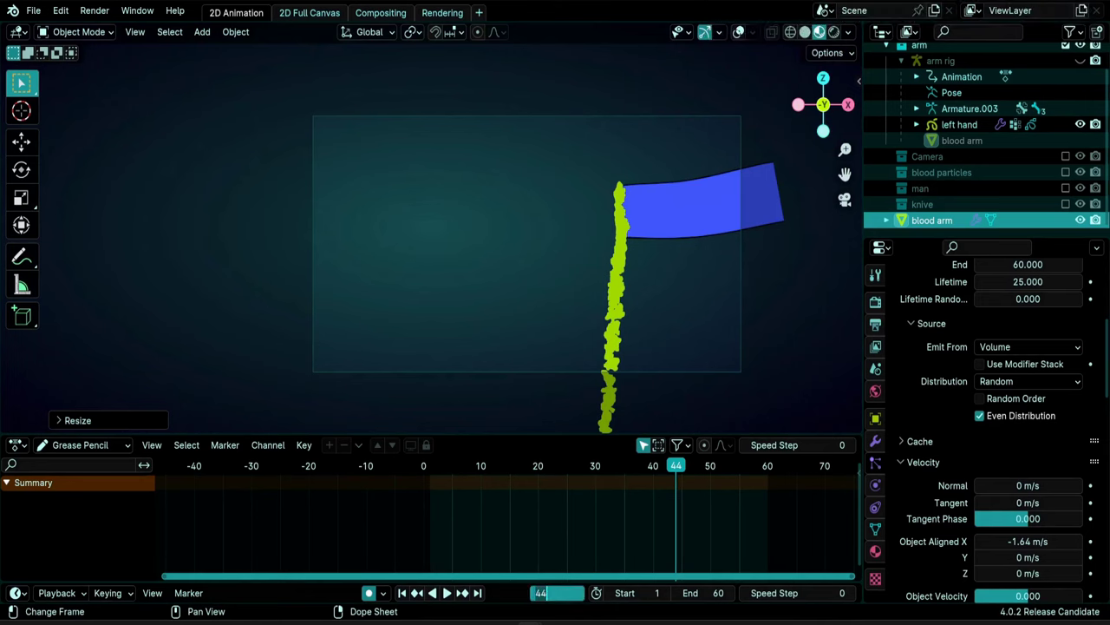
Show the viewport overlays and, at frame 14, duplicate the blood arm emitter just to the hand side of the original
click(737, 32)
scroll(634, 338, up, 5)
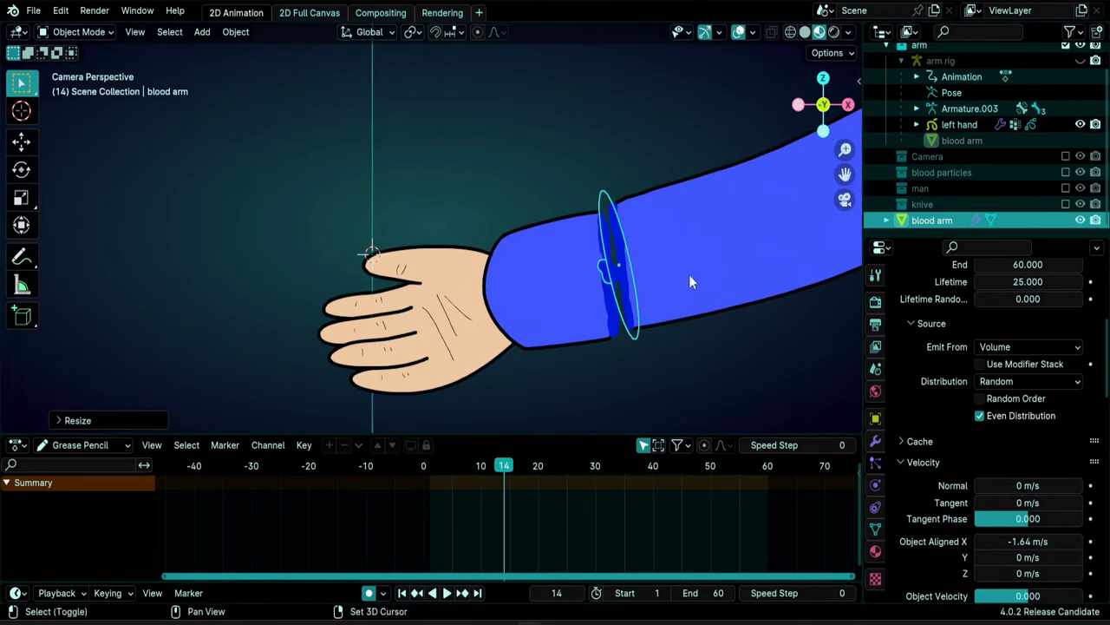
key(shift+d)
click(860, 355)
Change the duplicated emitter's parent bone from forearm to hand
click(875, 418)
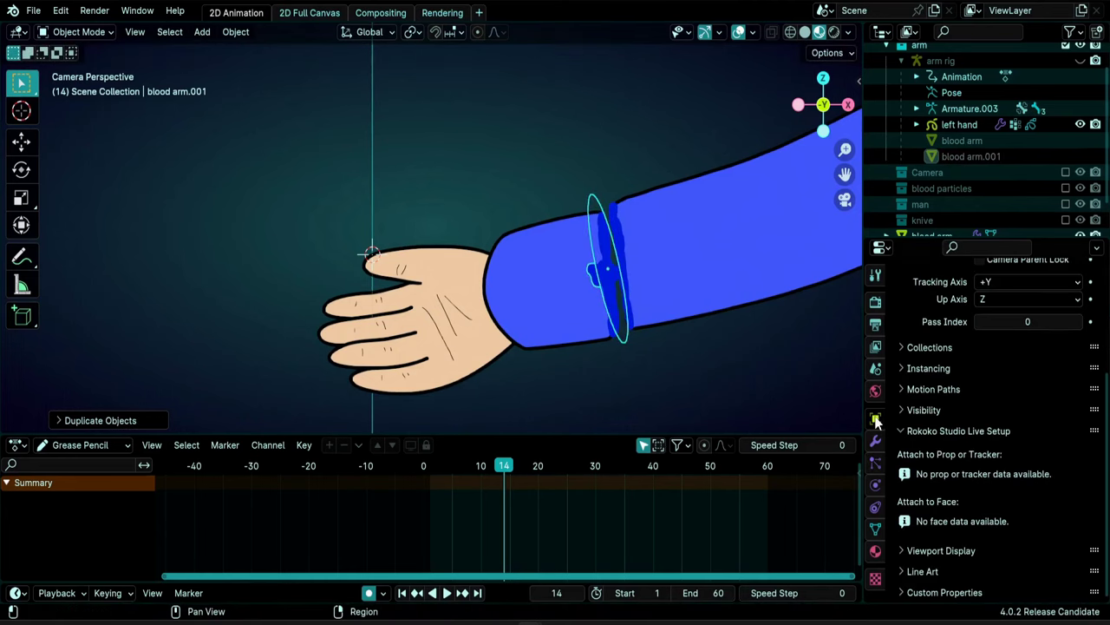
scroll(946, 434, up, 5)
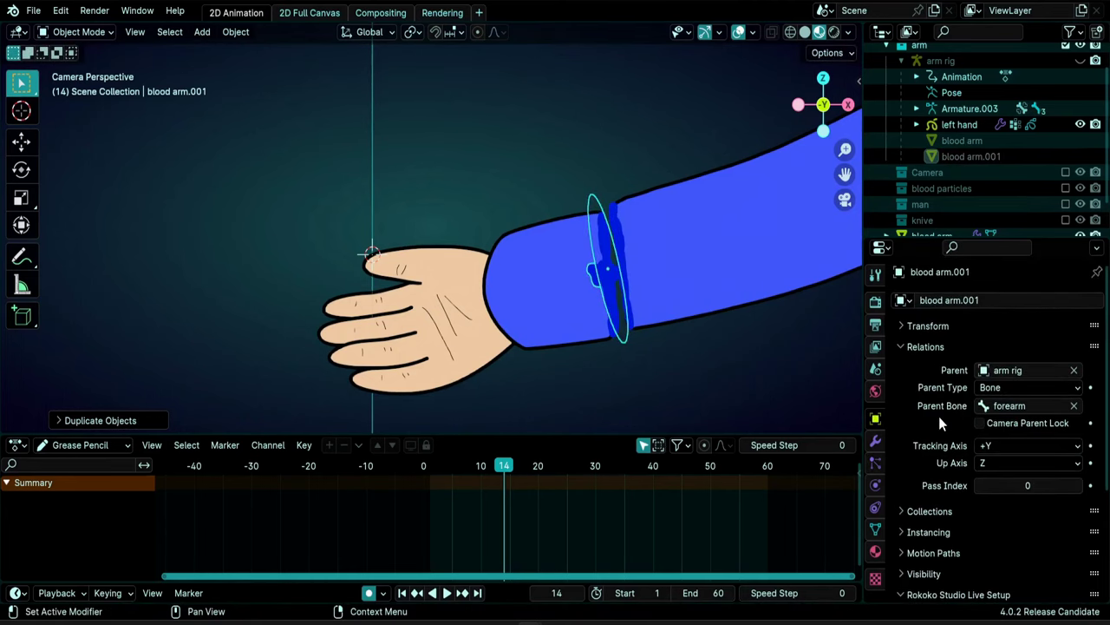
click(1002, 406)
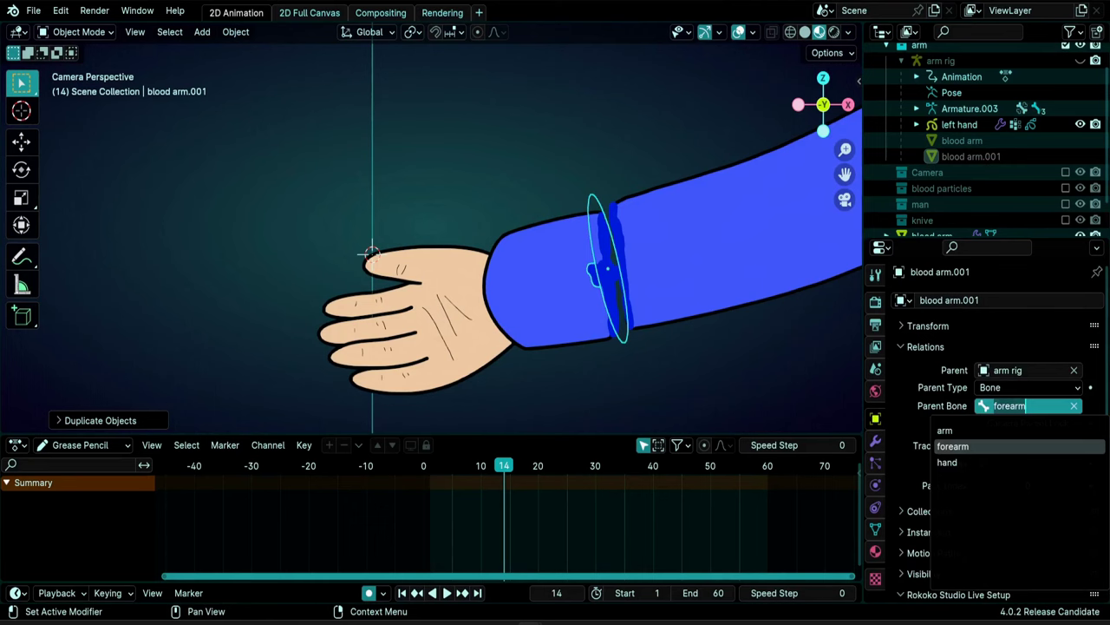
click(947, 461)
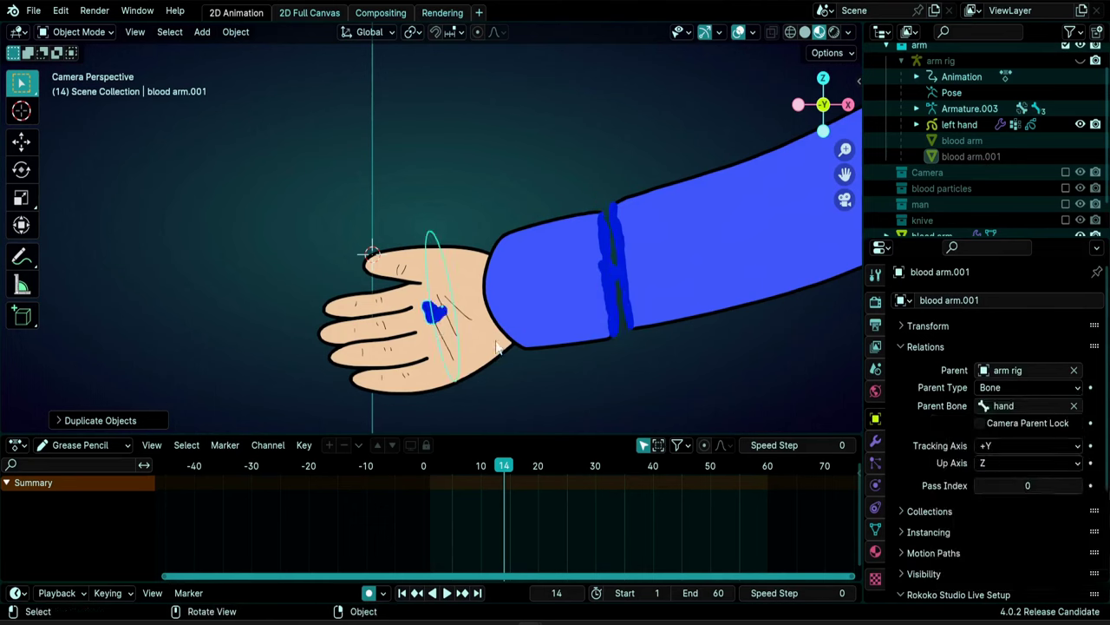
Move the duplicated emitter back to the cut edge of the hand's sleeve and rotate it to match the cut
key(g)
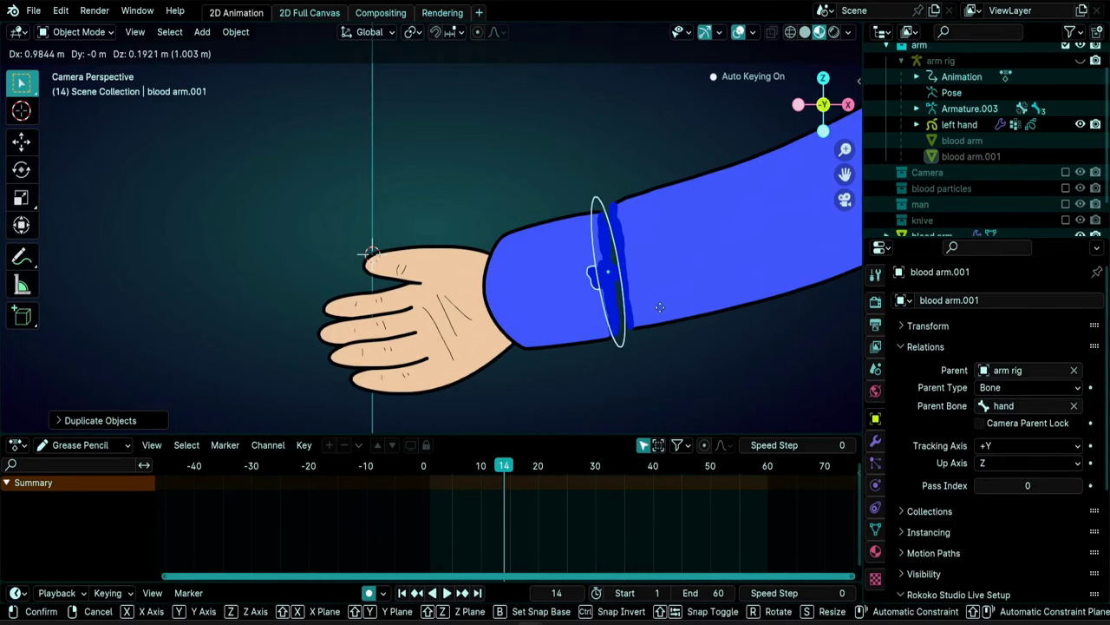
click(661, 307)
key(r)
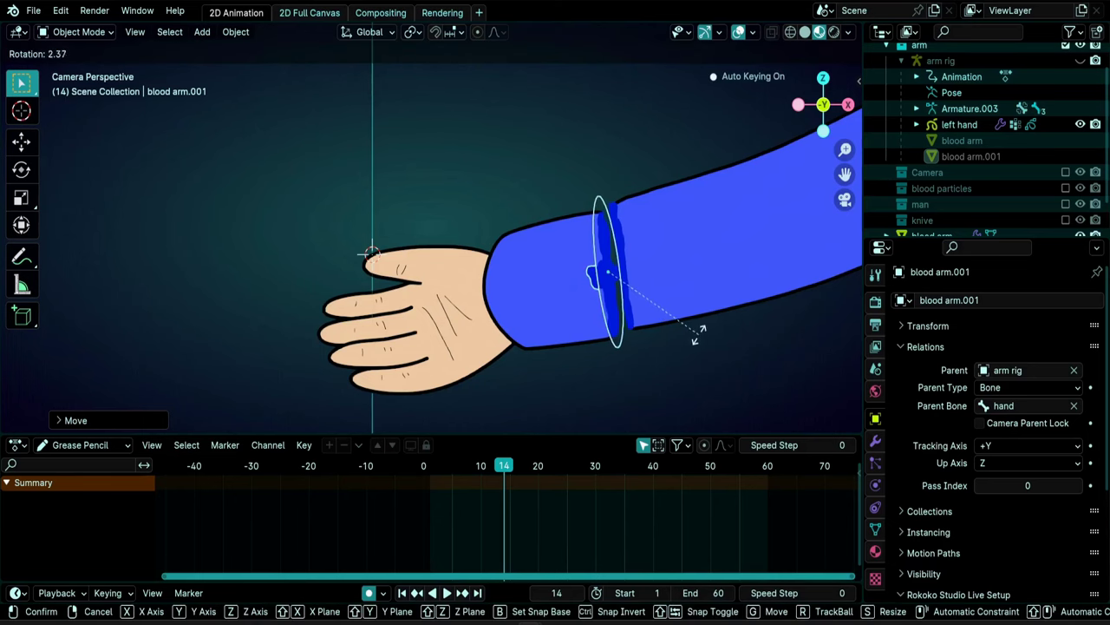
click(701, 334)
Rename the duplicated emitter as blood hand and play the animation to check its spray
scroll(952, 204, down, 2)
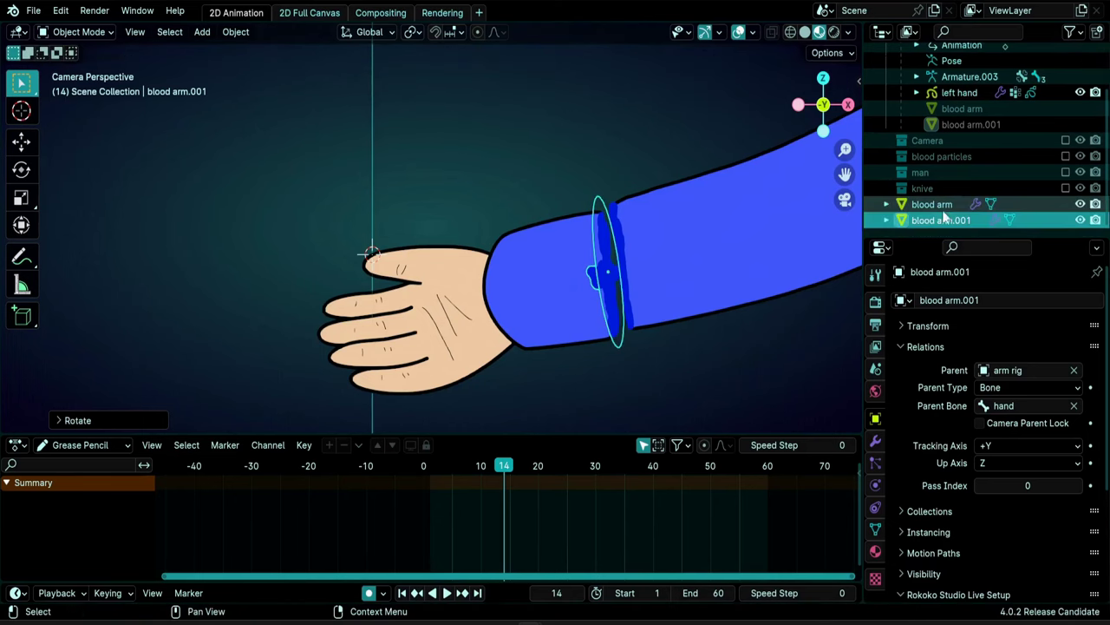
double_click(946, 223)
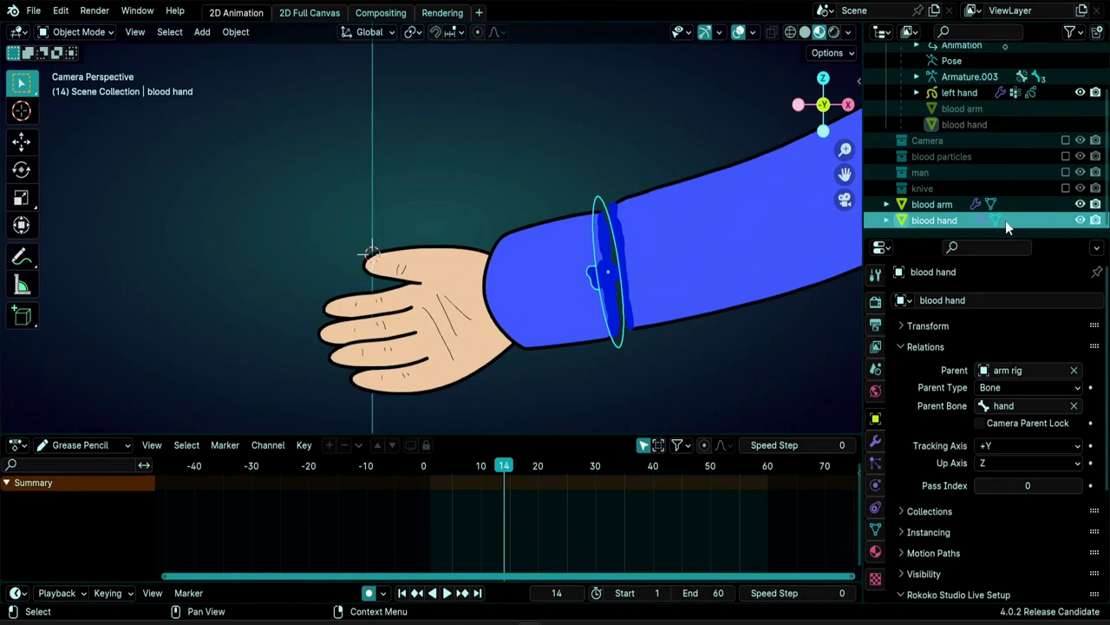
scroll(720, 335, down, 3)
shift+middle_drag(721, 336, 694, 295)
key(space)
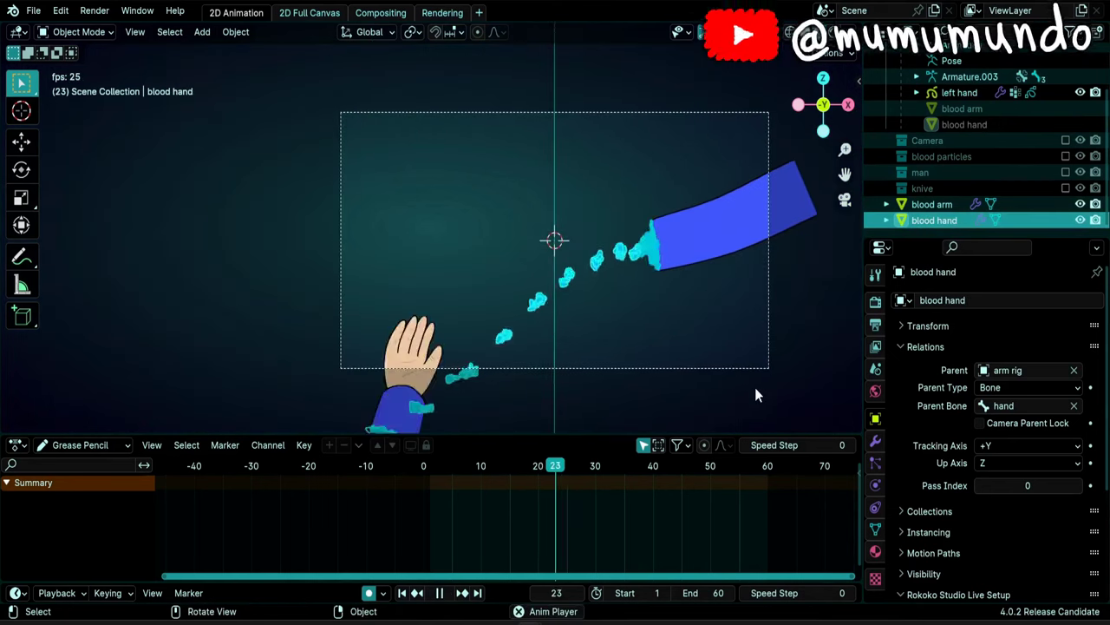
key(space)
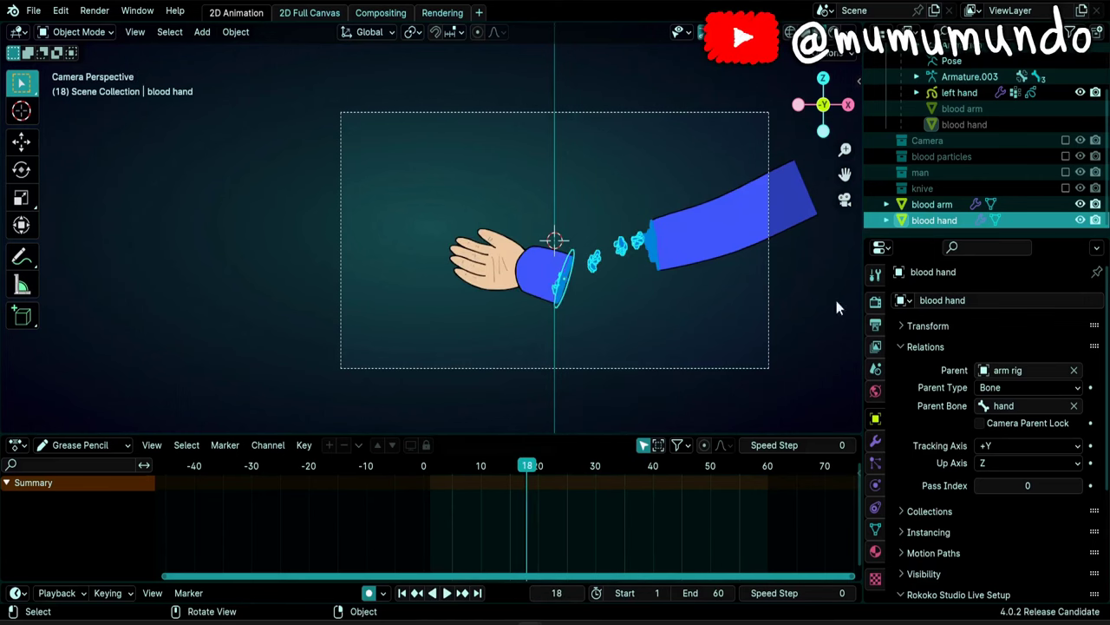
Give the blood hand emitter its own particle settings named blood hand with 100 particles, and preview the animation
click(876, 463)
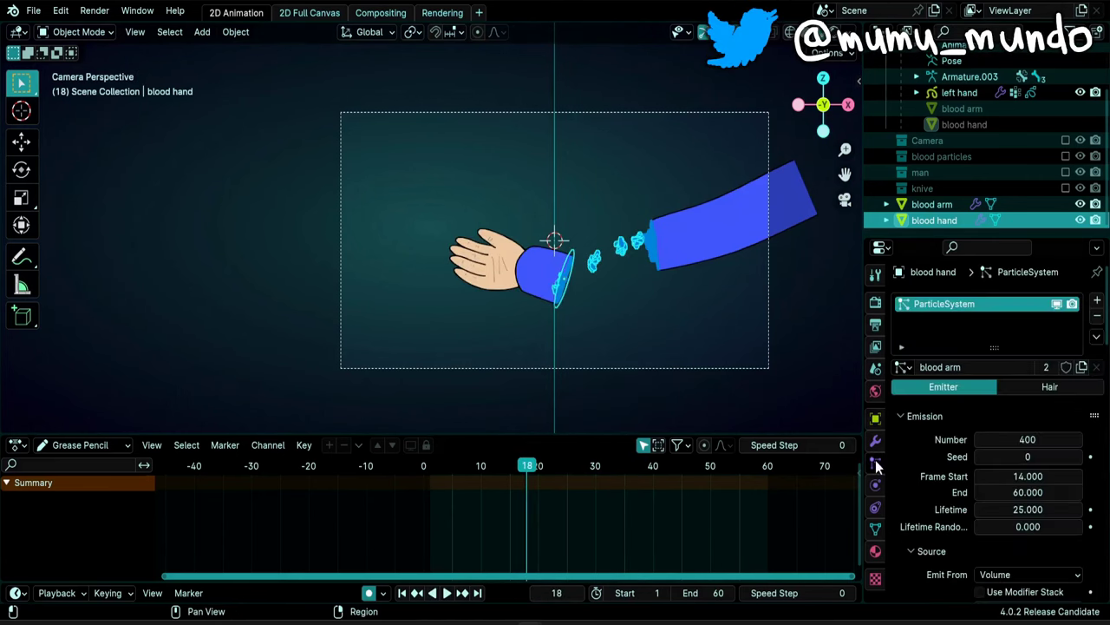
click(1047, 368)
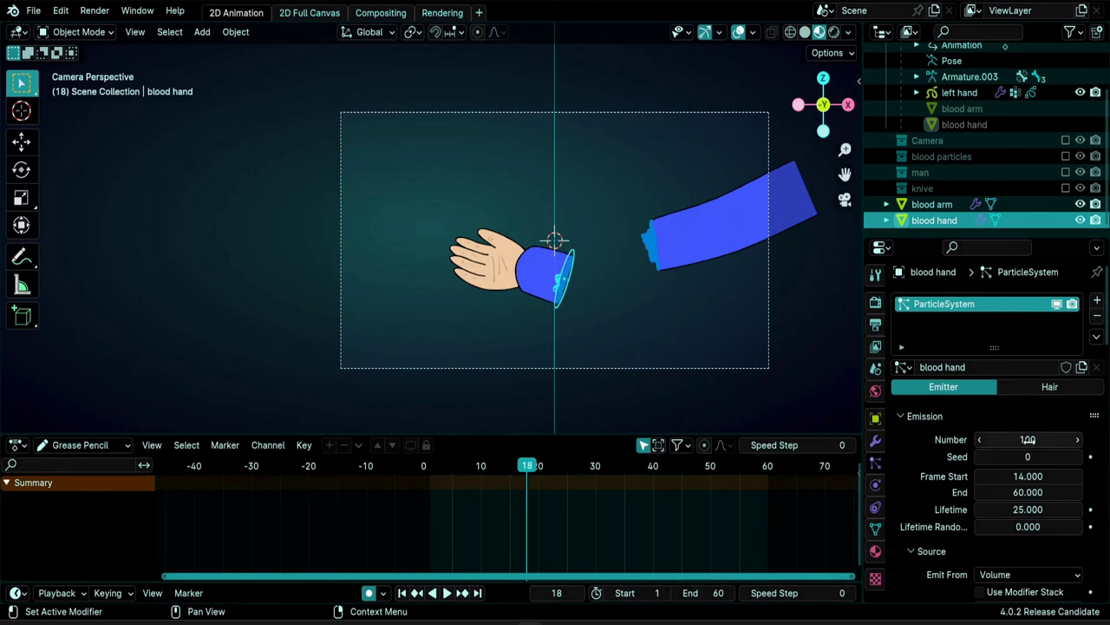
key(space)
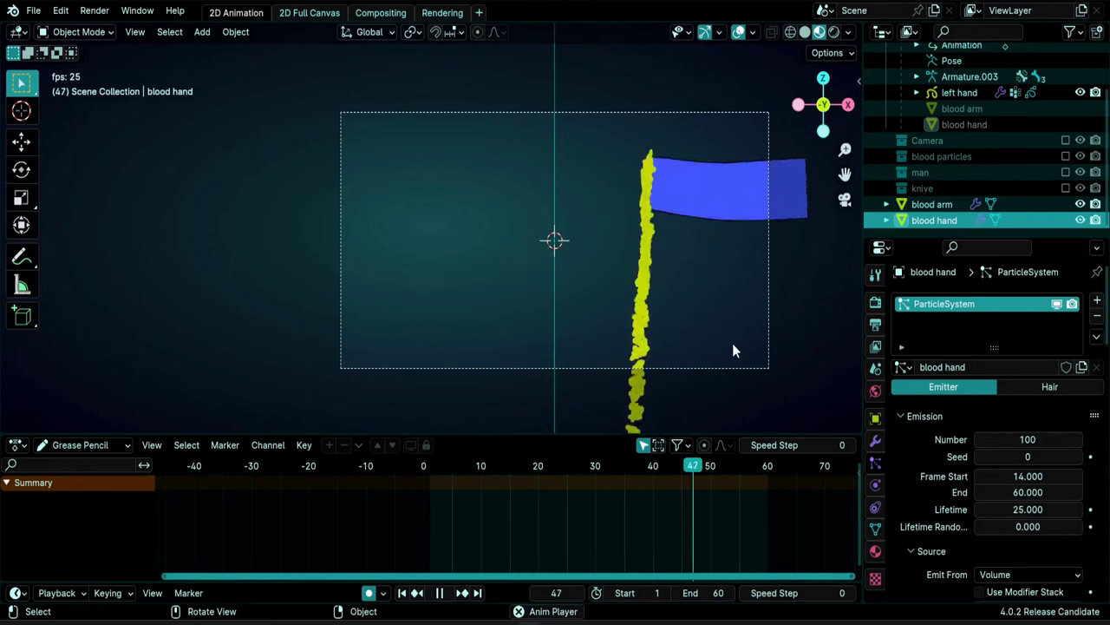
key(space)
Set the number of blood hand particles to 200 while the animation plays
scroll(947, 473, down, 8)
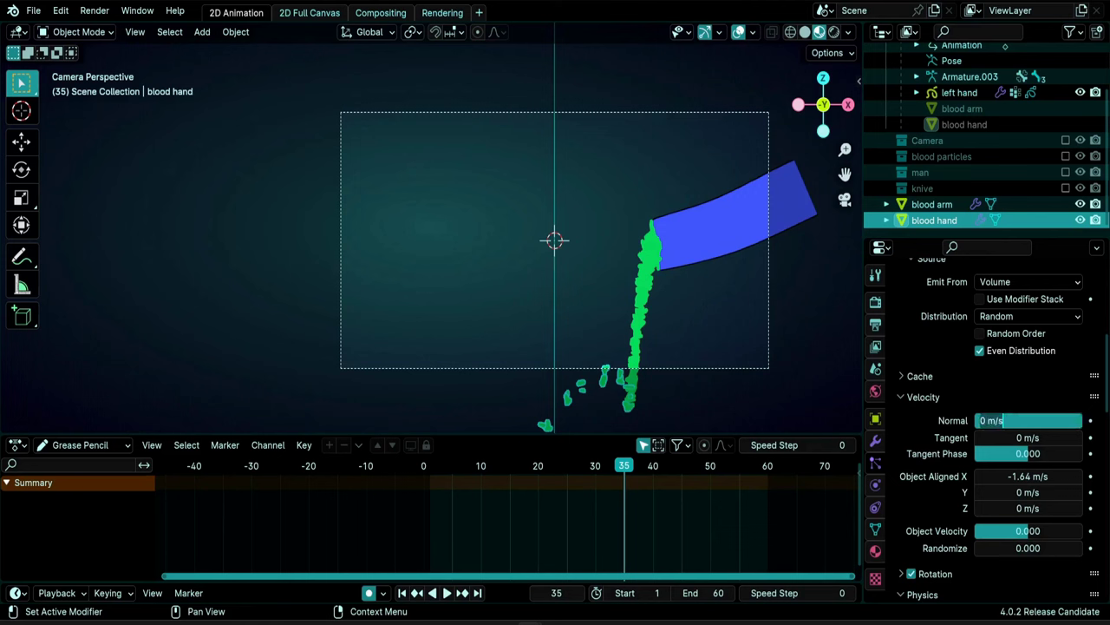
key(space)
scroll(1038, 378, up, 10)
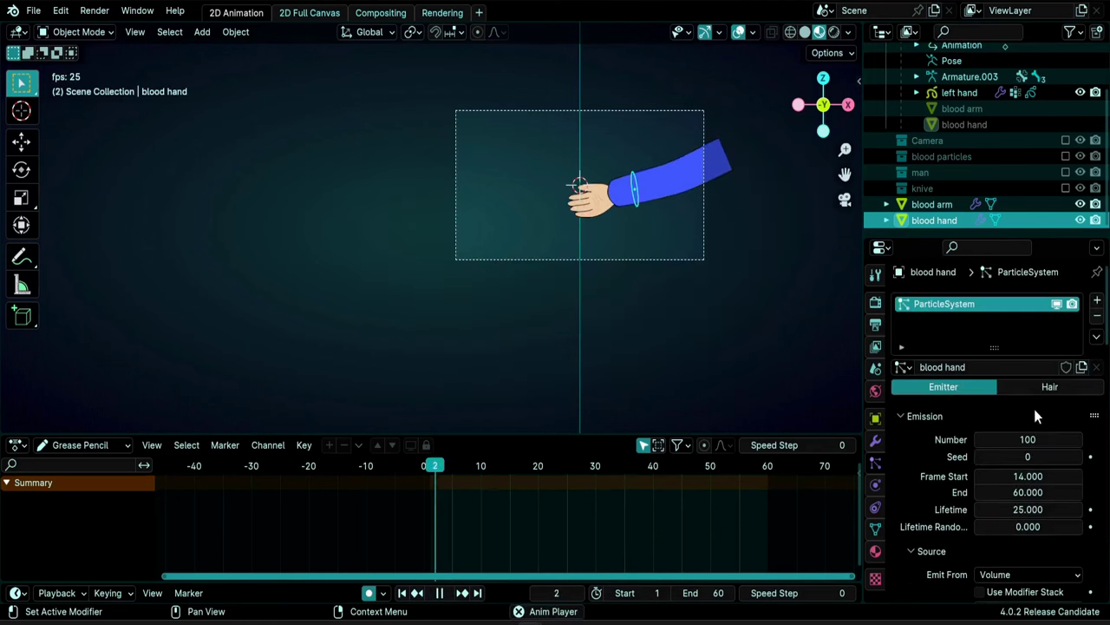
double_click(1028, 439)
text(200)
key(Return)
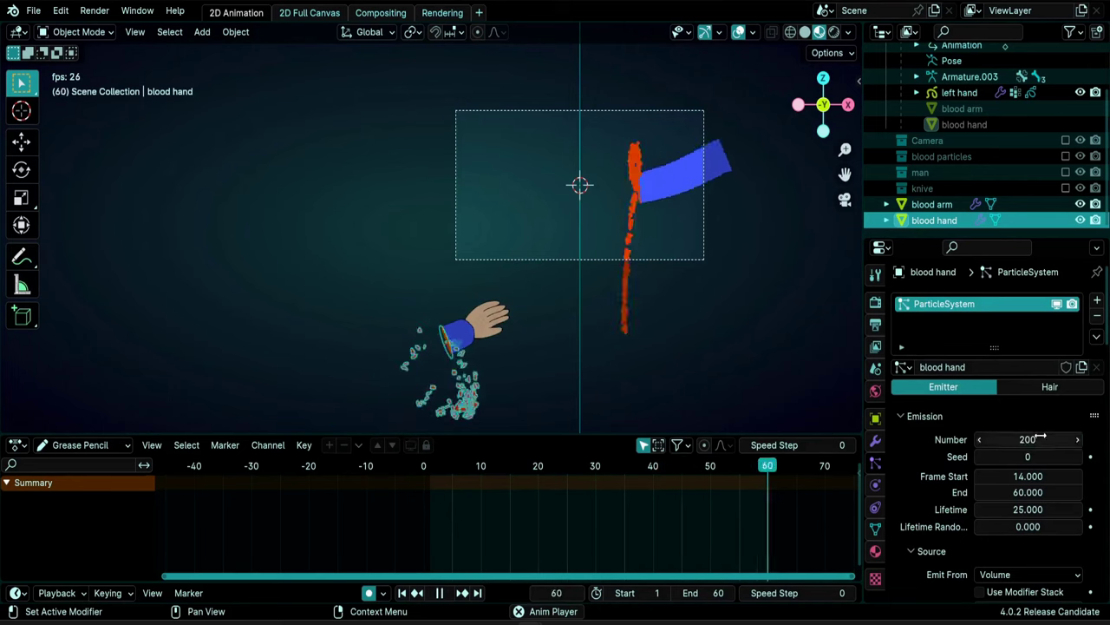
Include the knive collection in the view layer again to watch it together with the arm and blood
scroll(939, 480, down, 10)
scroll(935, 484, down, 8)
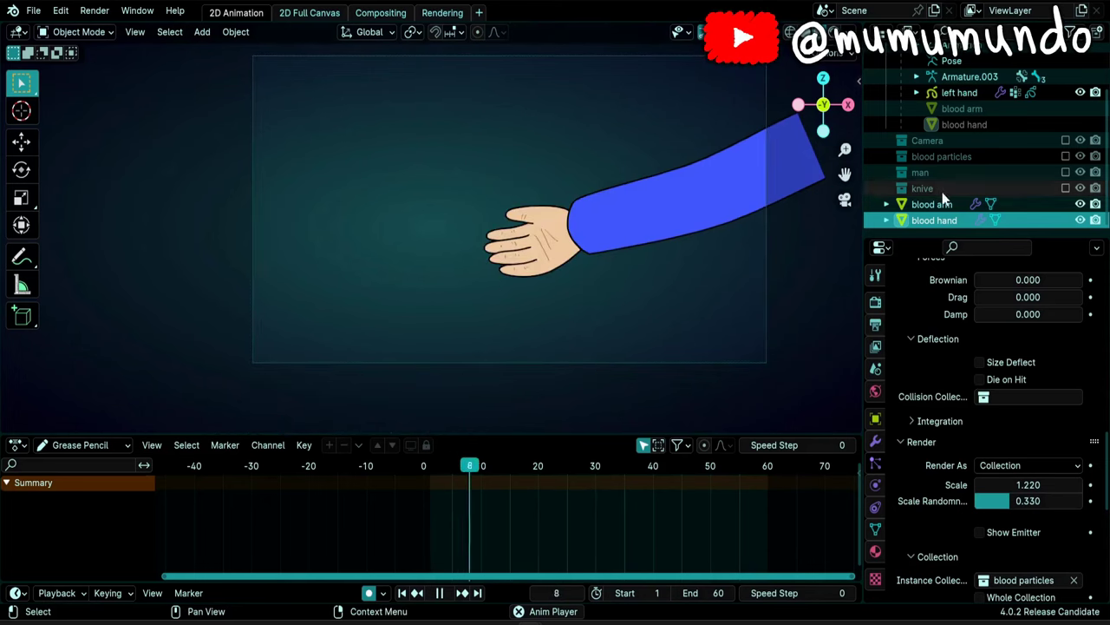
click(1066, 189)
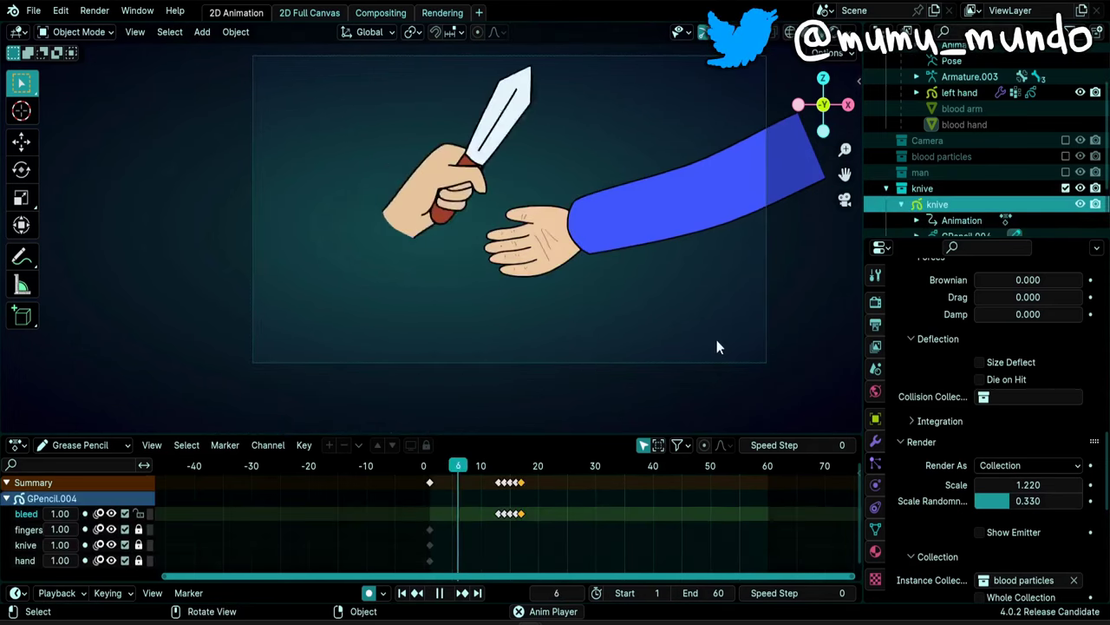
Duplicate the blood hand emitter at frame 16 with overlays shown, and place the copy above the open hand
key(space)
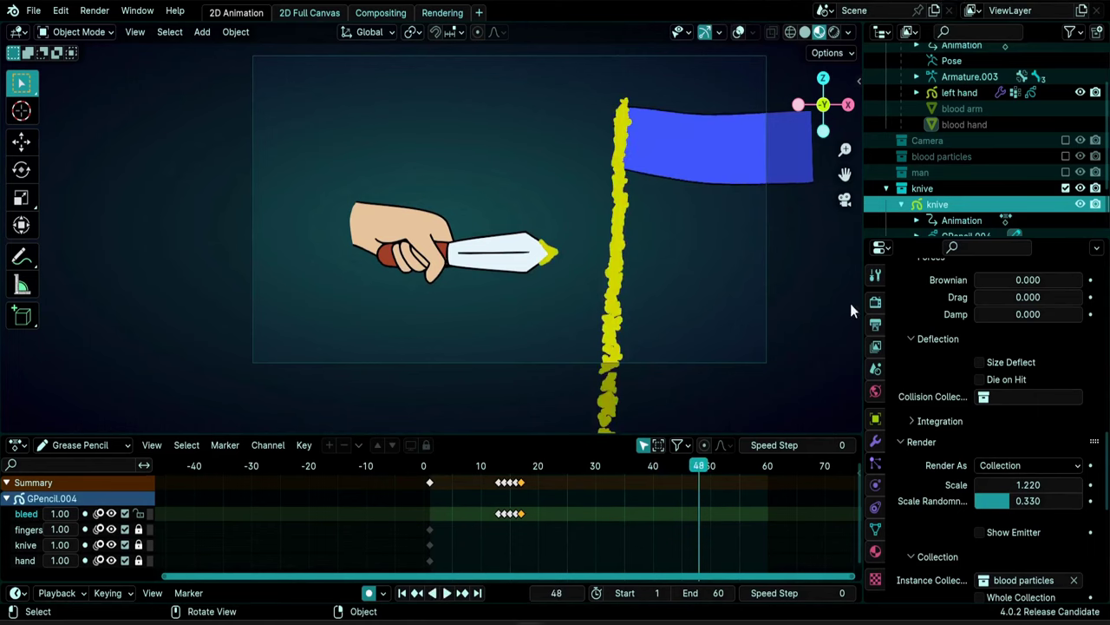
scroll(955, 173, down, 3)
click(941, 203)
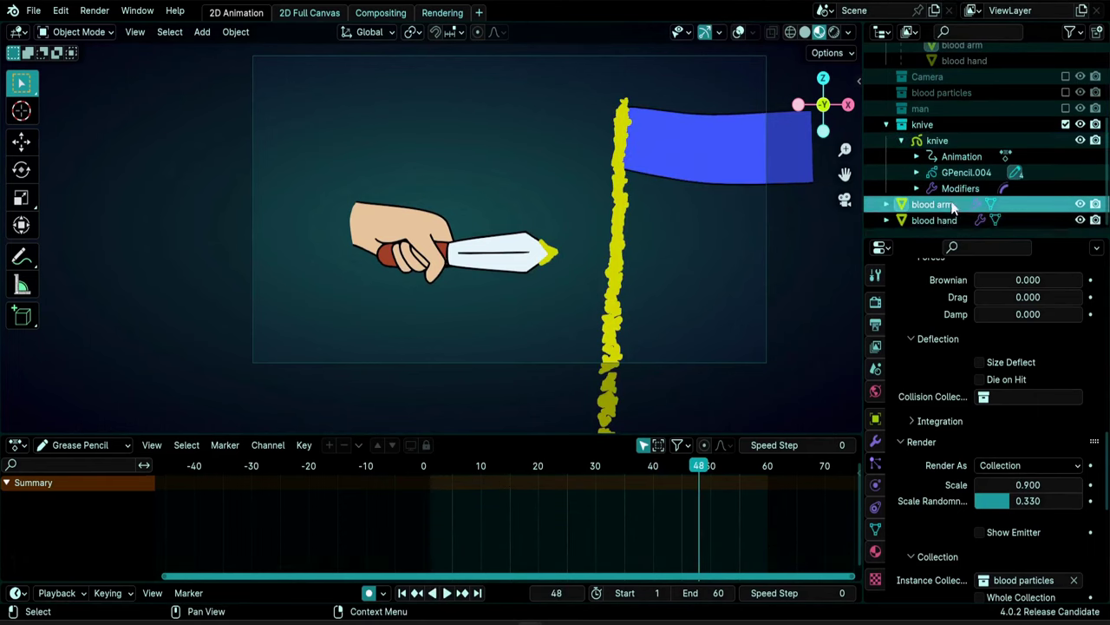
click(942, 221)
key(shift+alt+z)
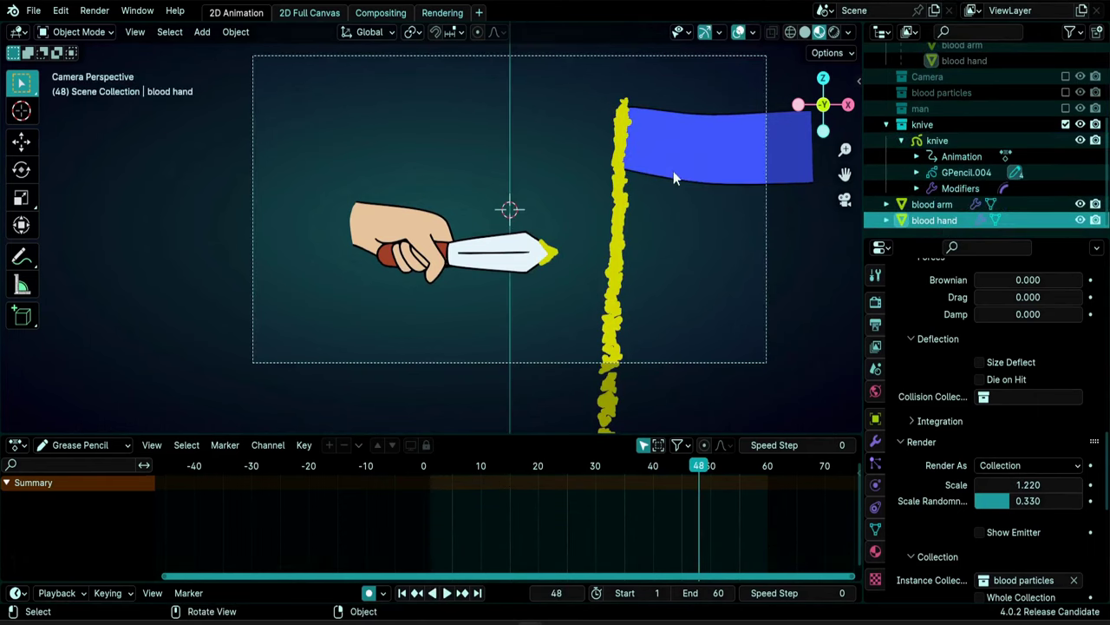
key(ctrl+shift+space)
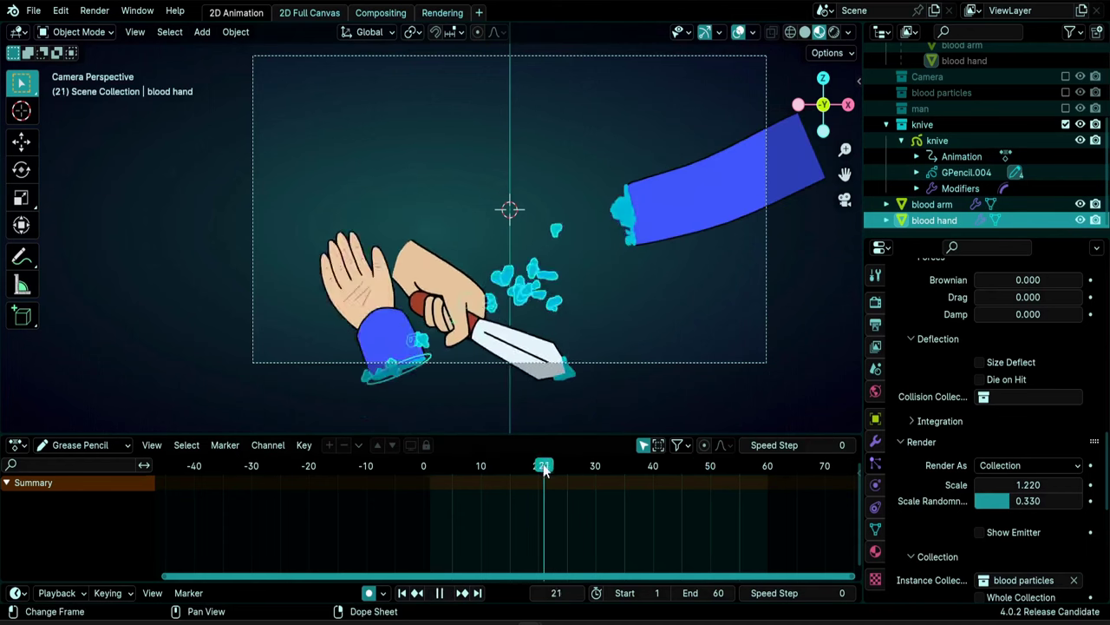
key(space)
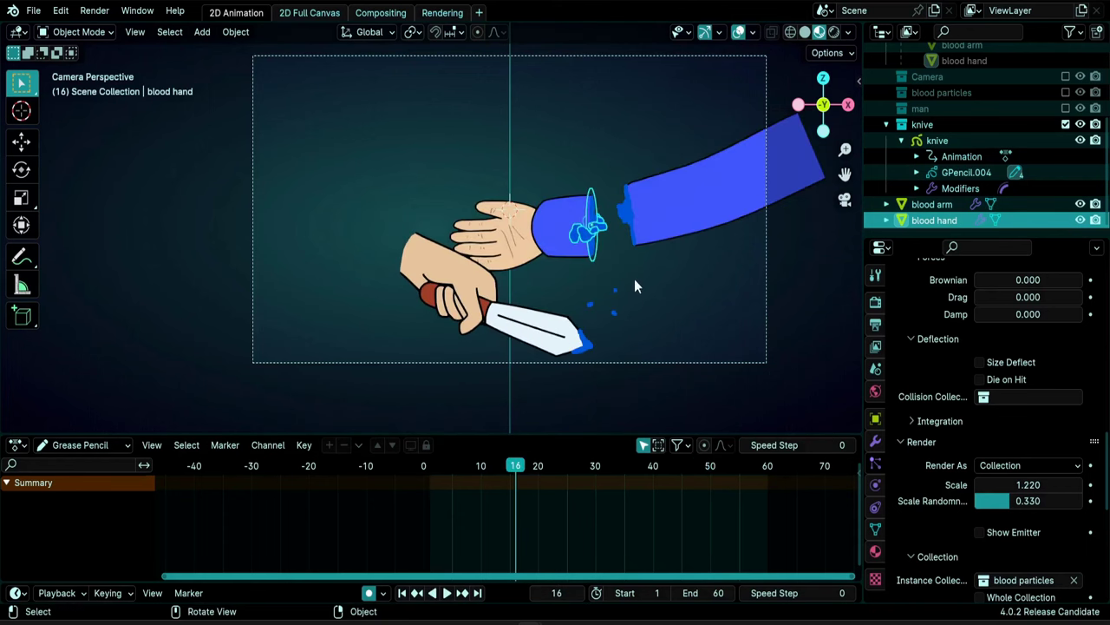
key(shift+d)
click(555, 196)
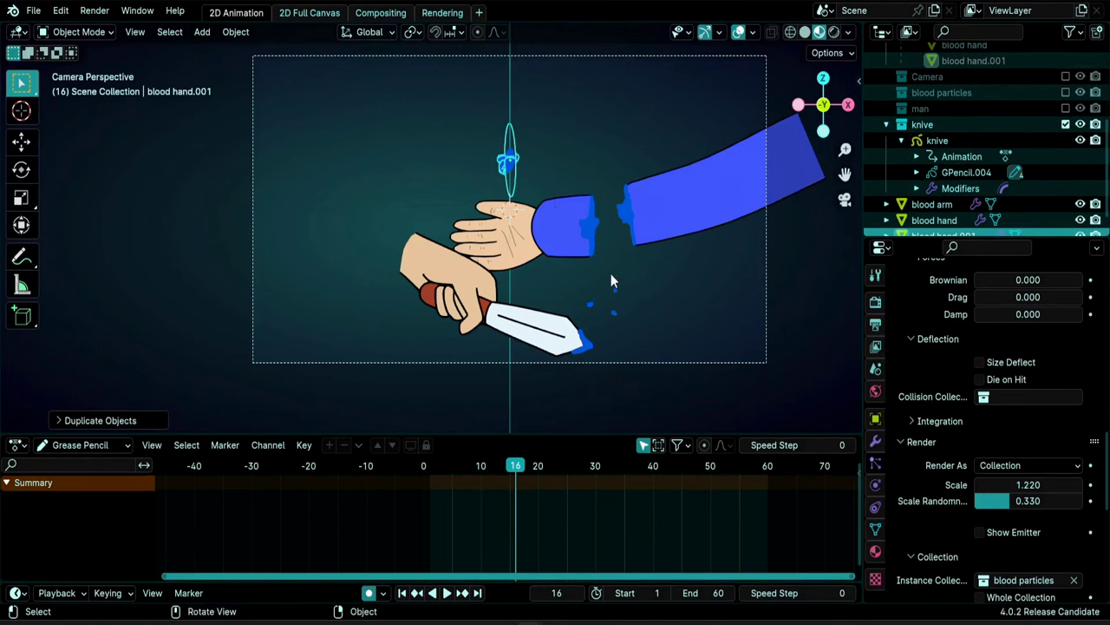
Clear the duplicated emitter's scale and scale it down uniformly to a small sphere
key(alt+s)
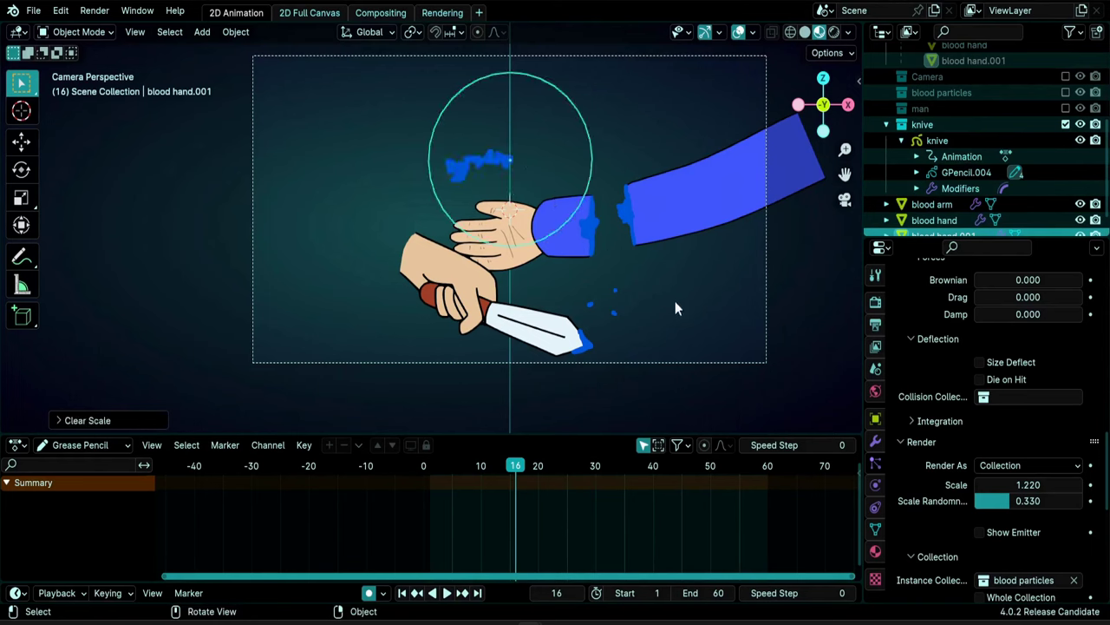
key(s)
click(612, 305)
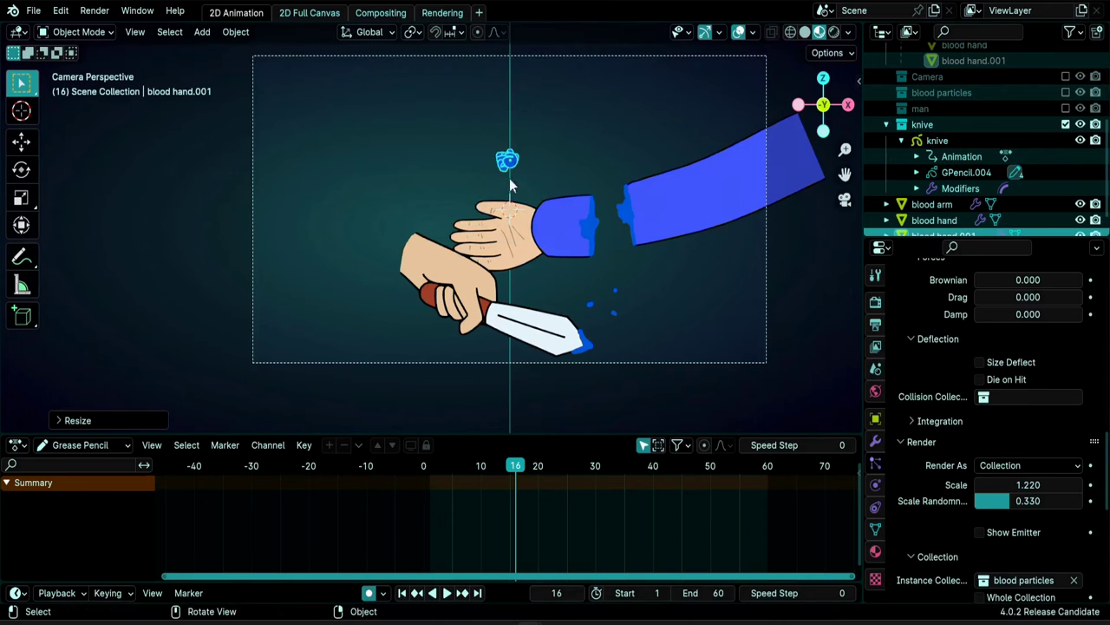
Toggle Lock Object Modes, return knive to Object Mode, and parent the small emitter to it as Object
click(549, 329)
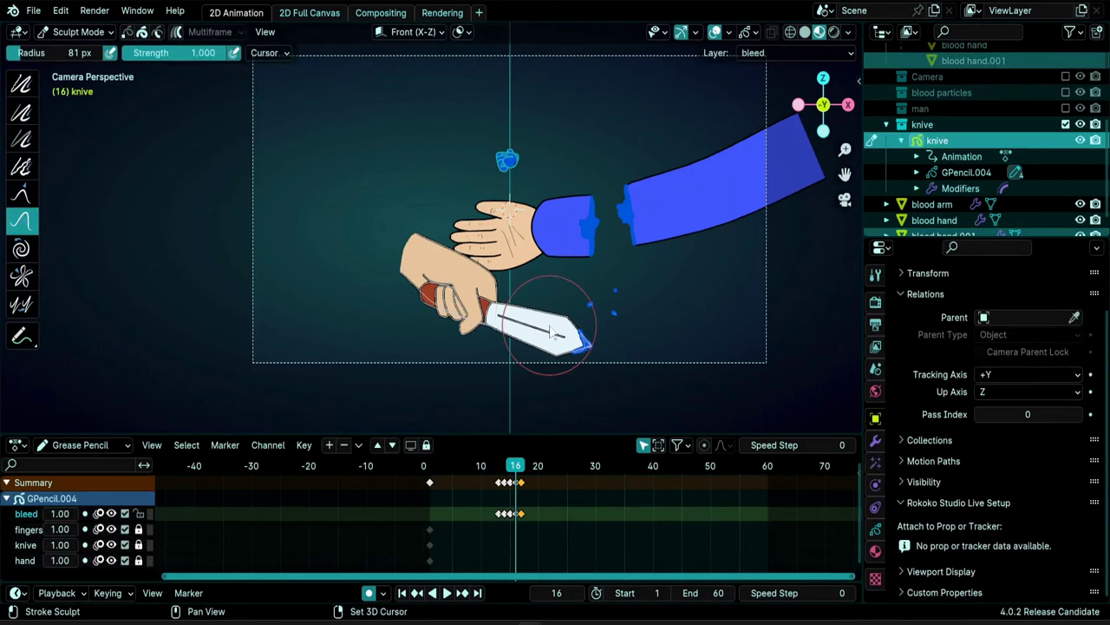
click(69, 14)
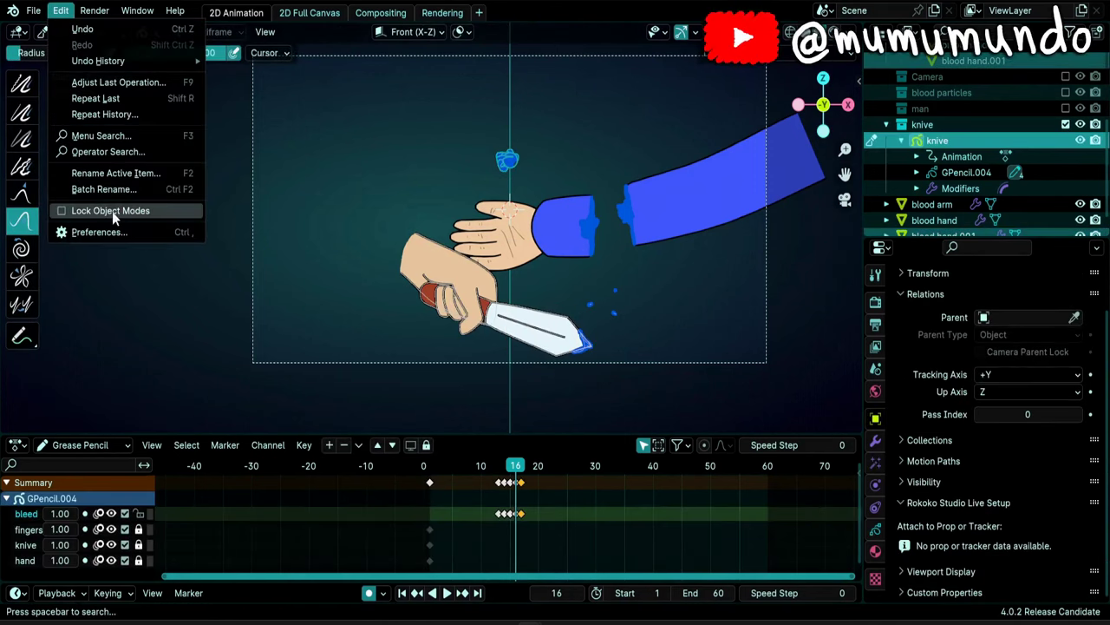
click(118, 214)
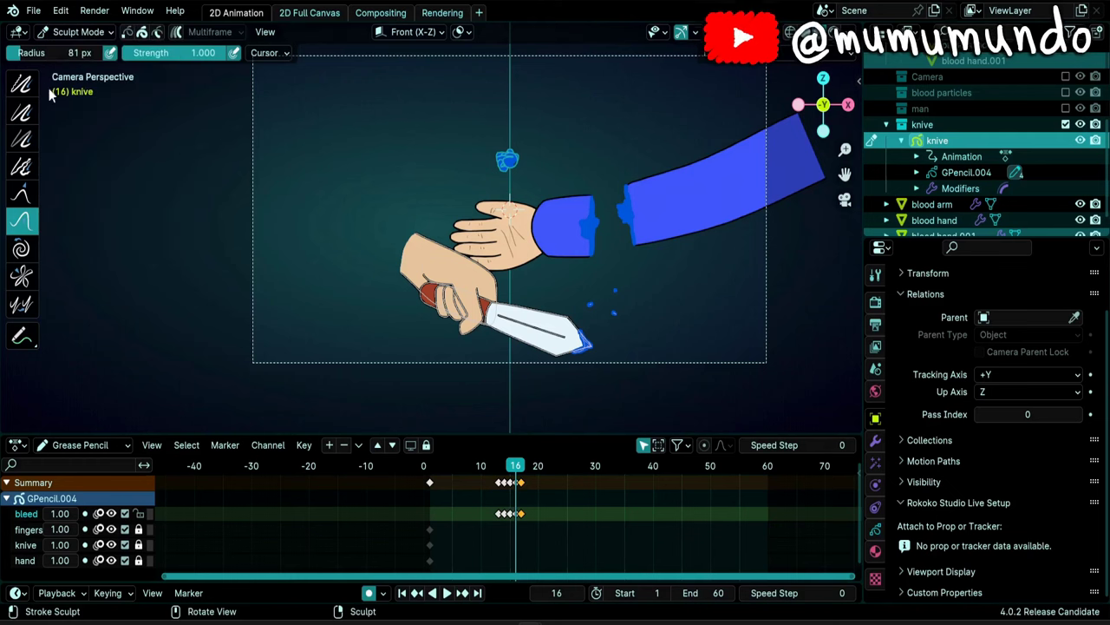
click(872, 142)
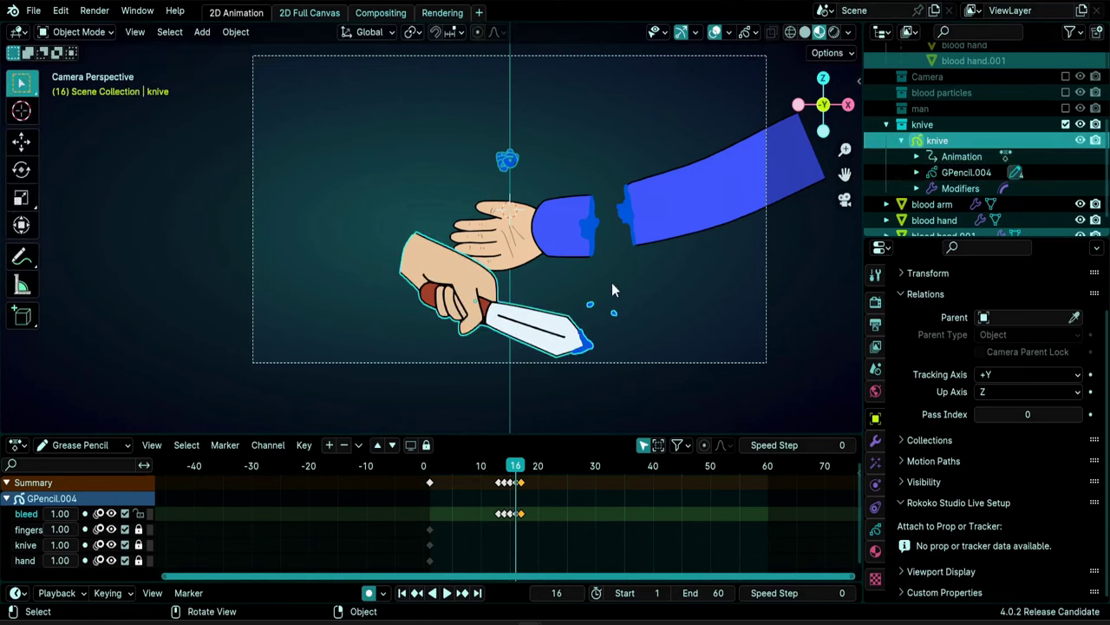
key(ctrl+p)
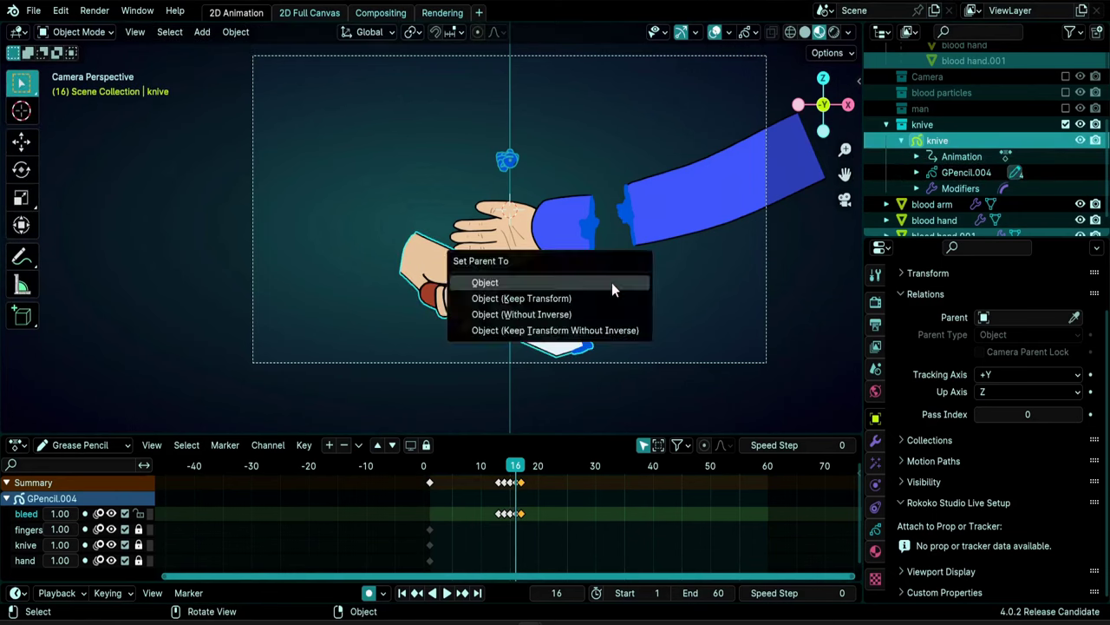
click(486, 283)
Move the small emitter onto the tip of the knife blade and play the animation to check its spray
click(440, 203)
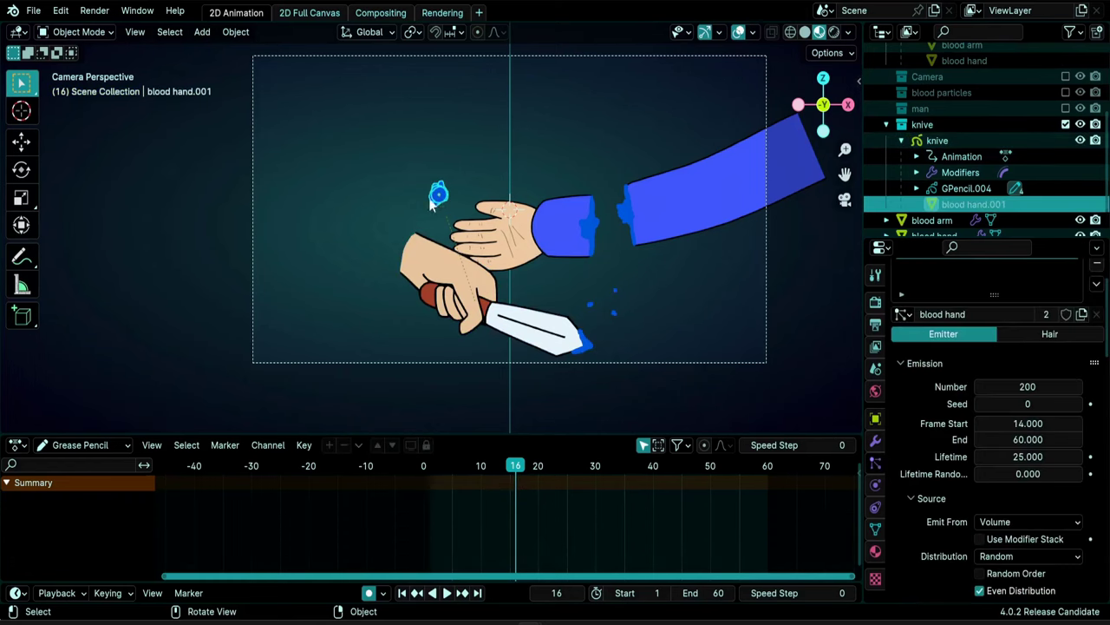
key(g)
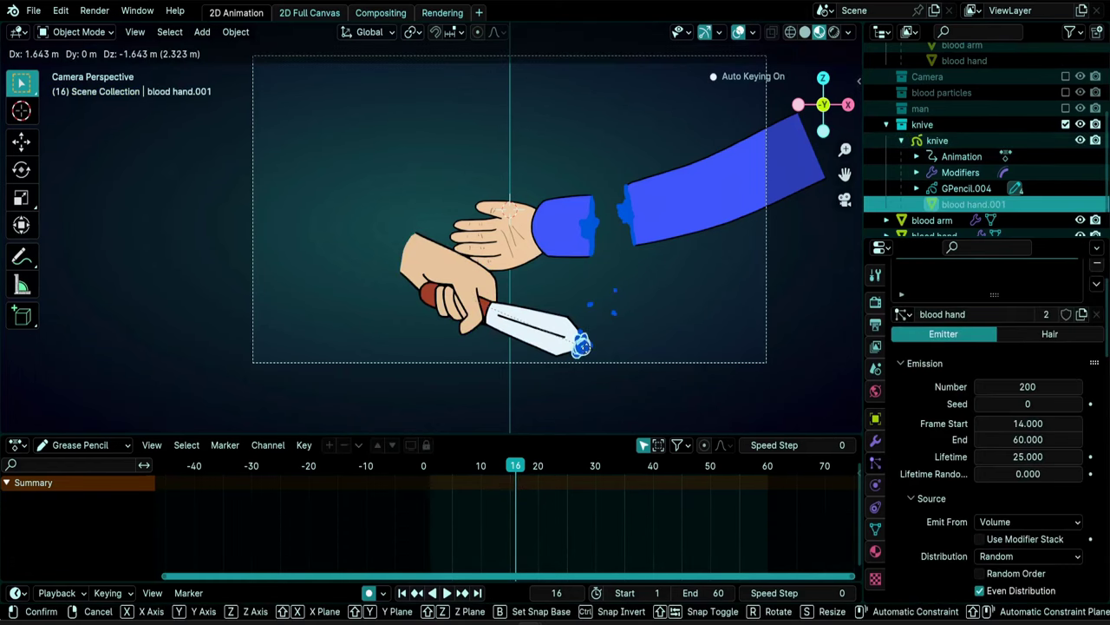
click(724, 360)
key(space)
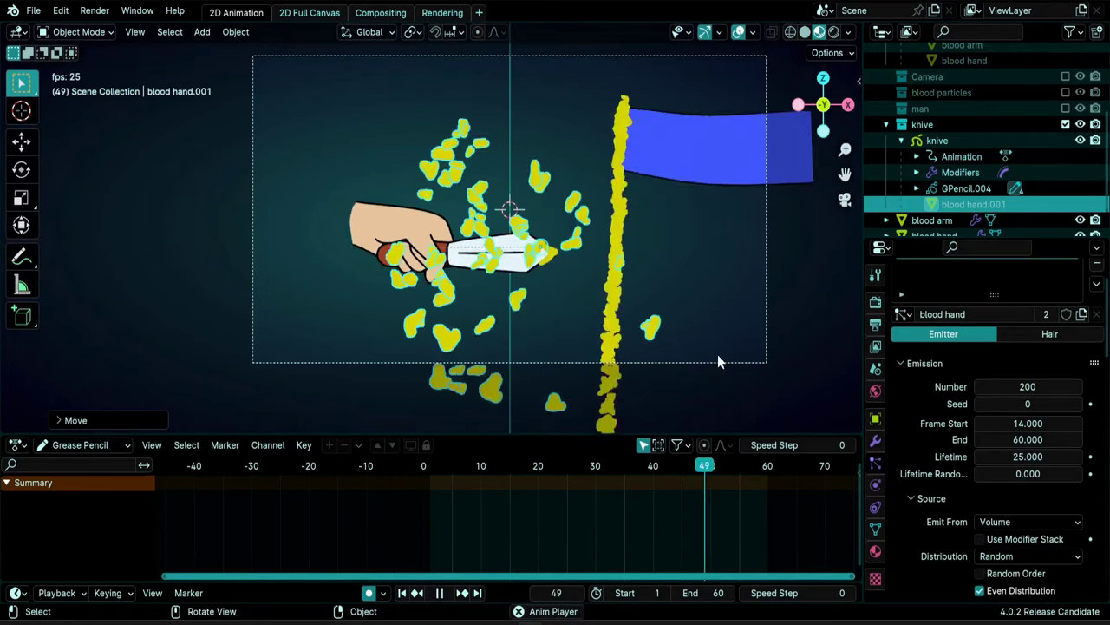
key(space)
key(Home)
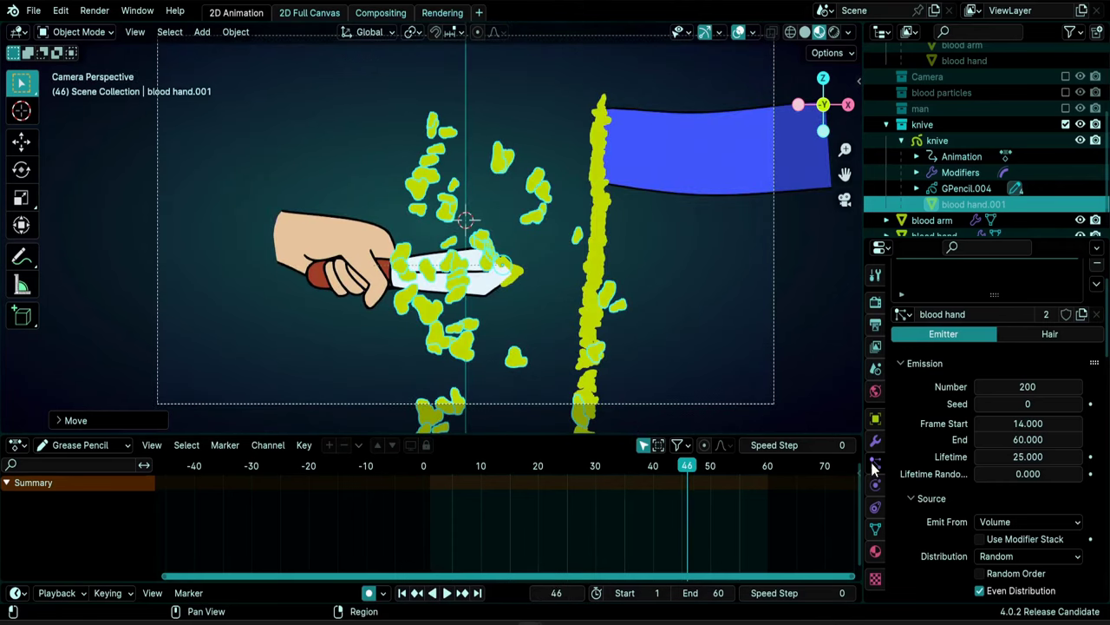
Make the knife emitter's particle settings single-user at frame 16, name them blood knive and lower their particle number
scroll(1037, 368, up, 3)
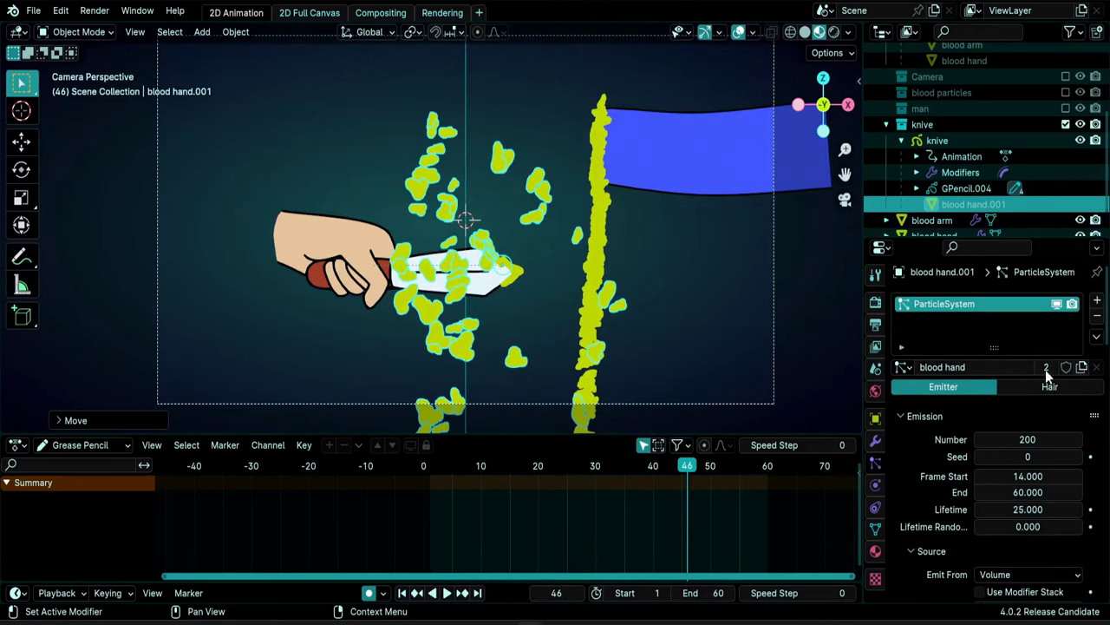
key(Down)
click(1047, 366)
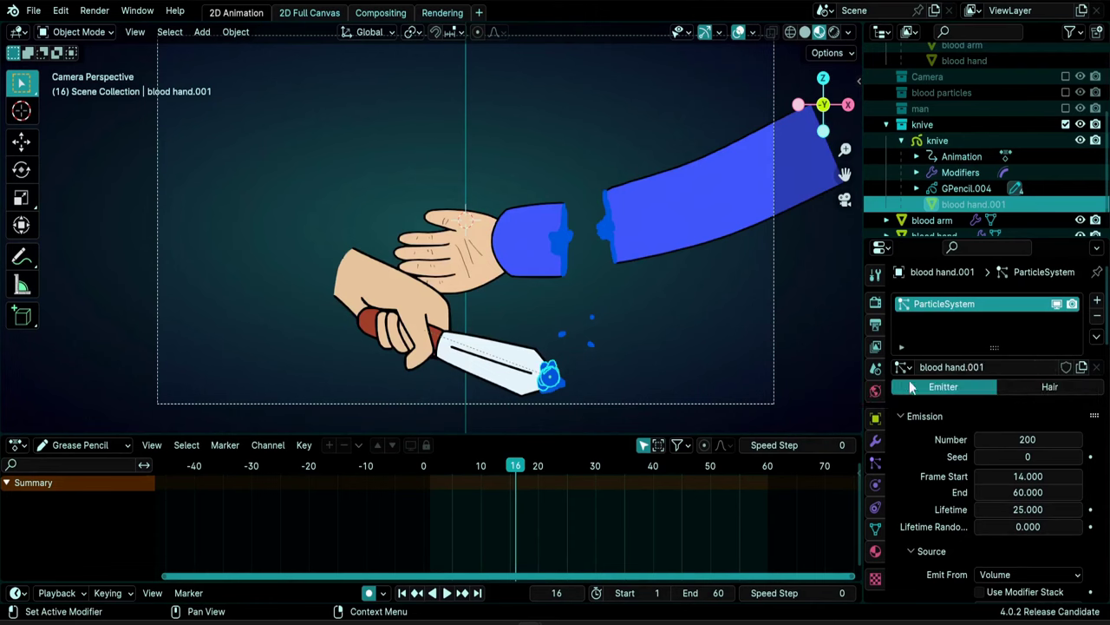
double_click(942, 367)
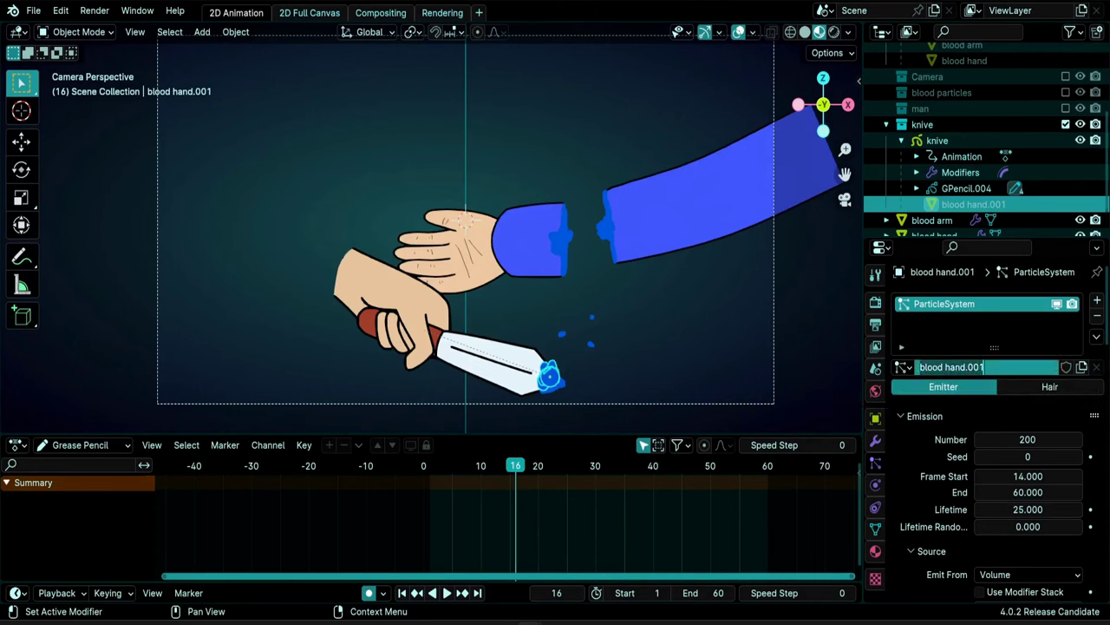
text(blood knive)
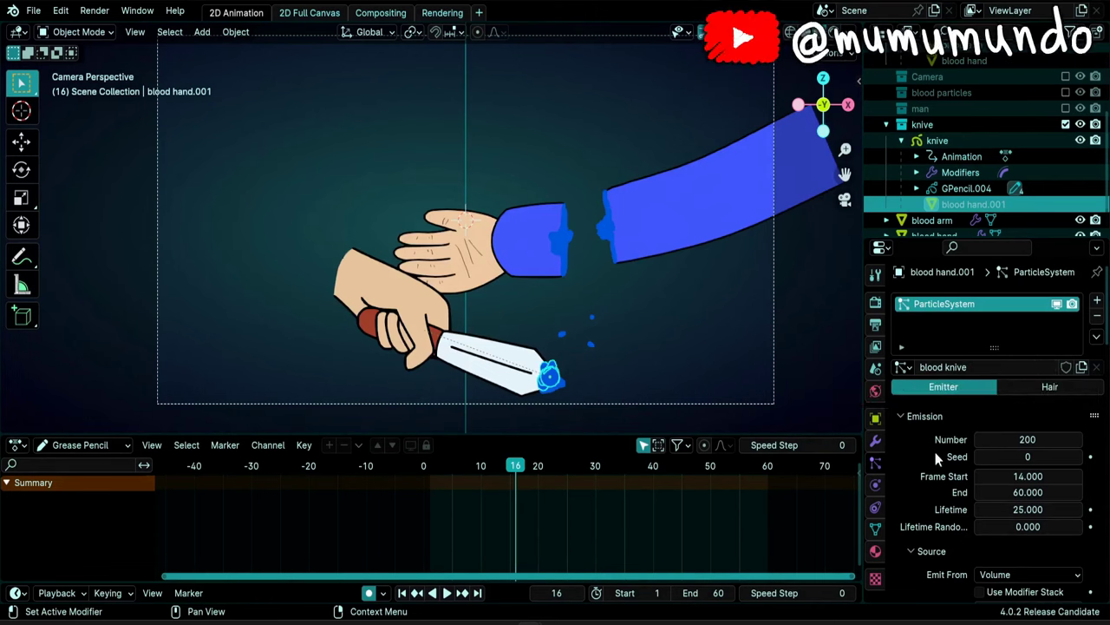
key(Tab)
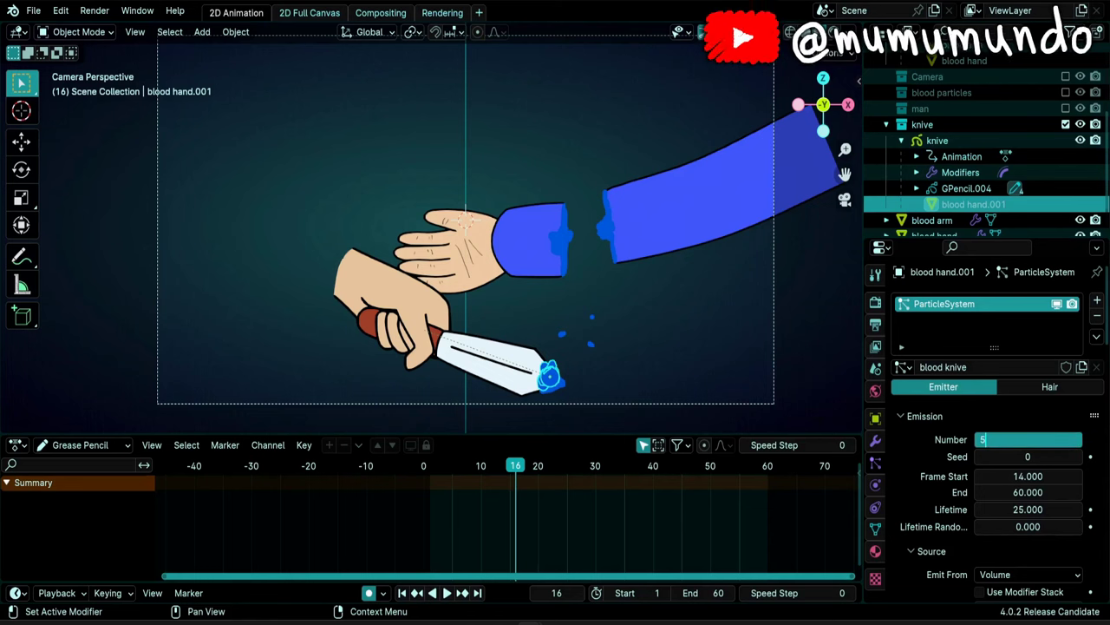
Set the Normal velocity of the blood knive particles to 0 m/s and preview the animation
scroll(972, 405, down, 8)
click(1028, 388)
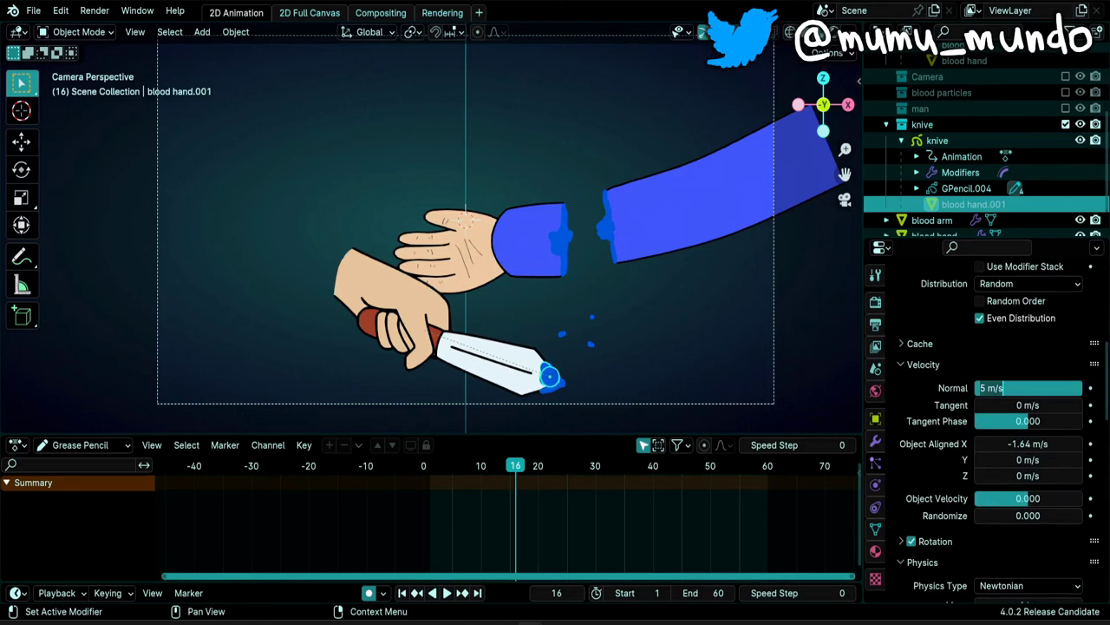
text(0)
key(Return)
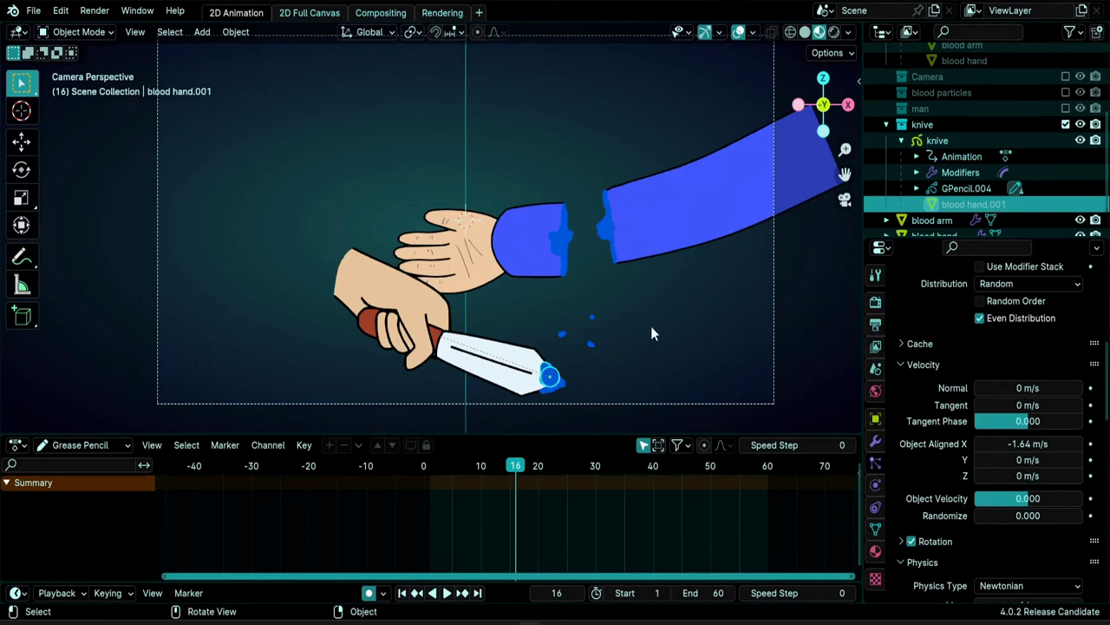
key(space)
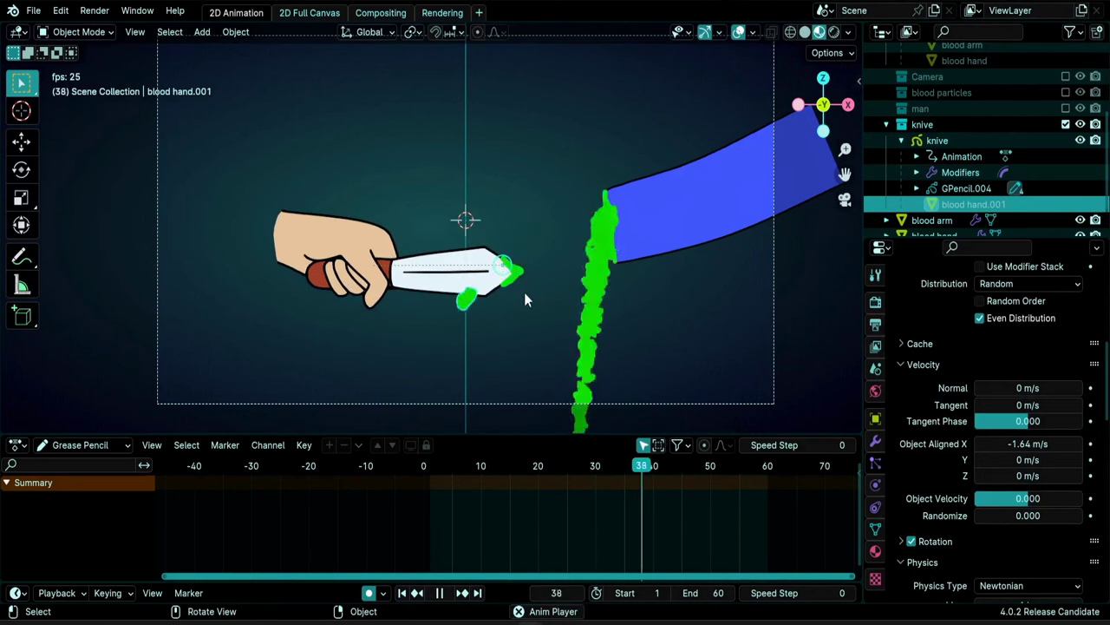
key(space)
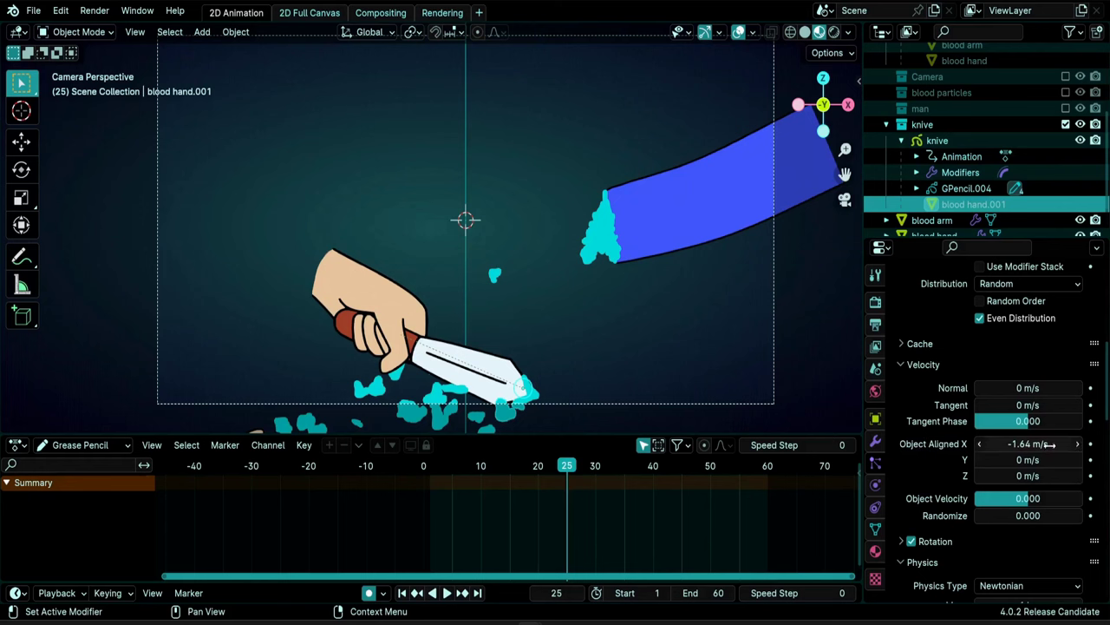
Set the Object Aligned X velocity of the blood knive particles to 0 m/s and replay the animation
text(0)
key(Return)
key(space)
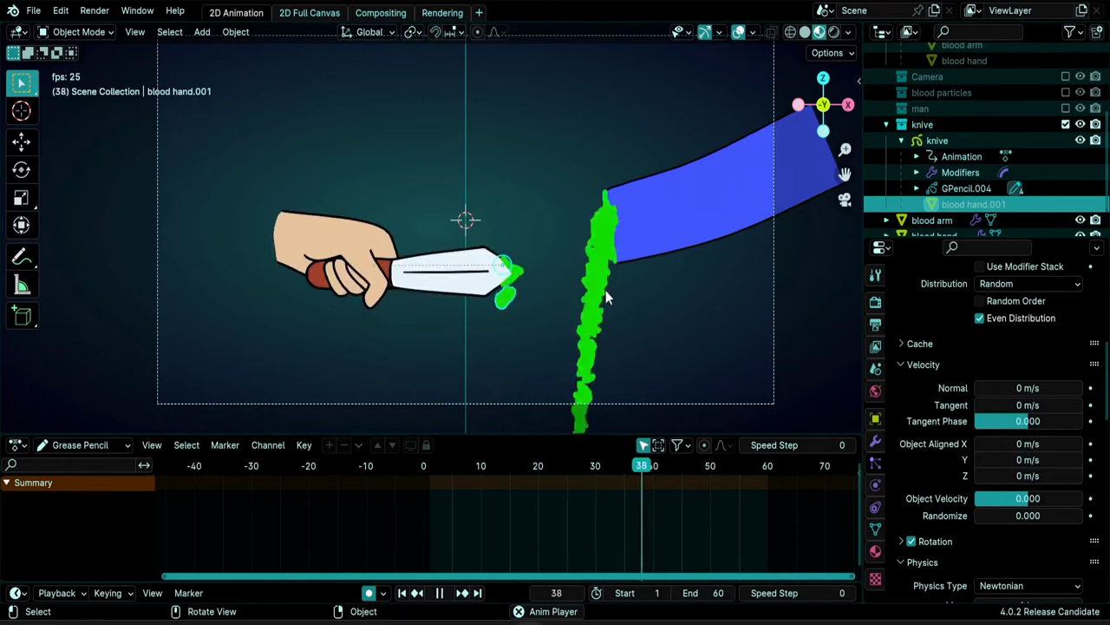
key(space)
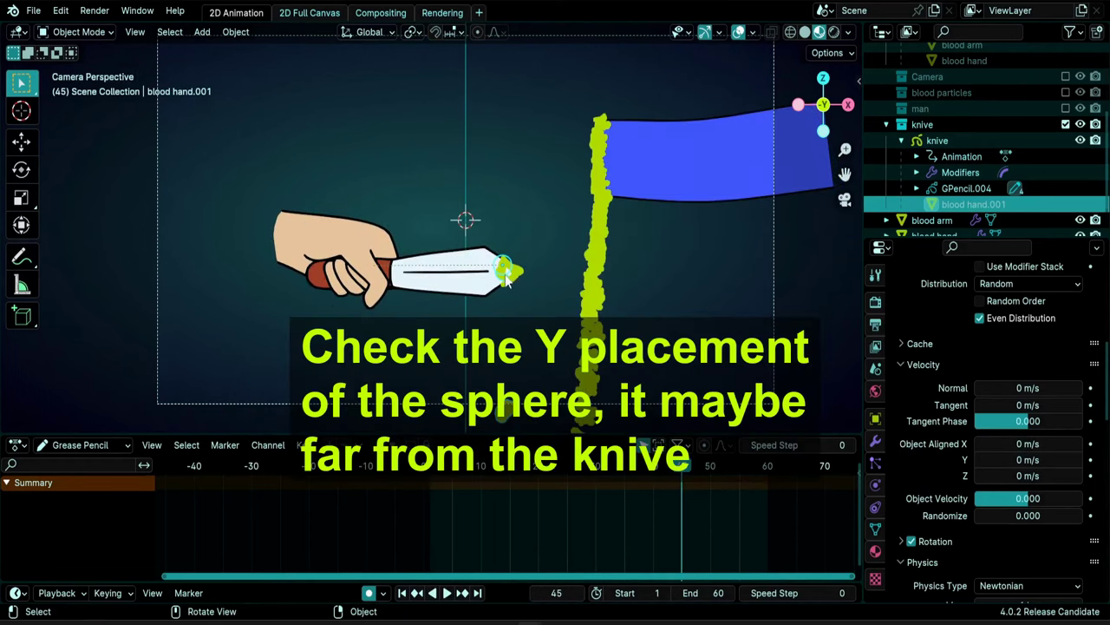
Nudge the emitter closer to the end of the knife tip and restart playback
key(g)
key(Return)
key(space)
Set the render scale of the blood knive particles to 0.6 while the animation plays
scroll(942, 450, down, 15)
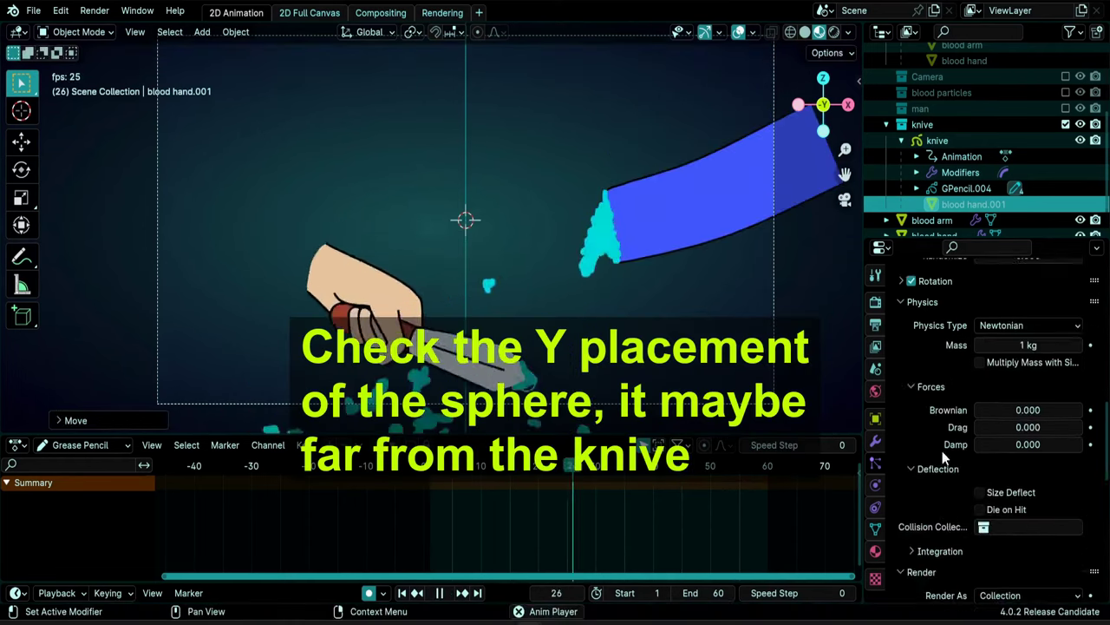
drag(1014, 354, 954, 354)
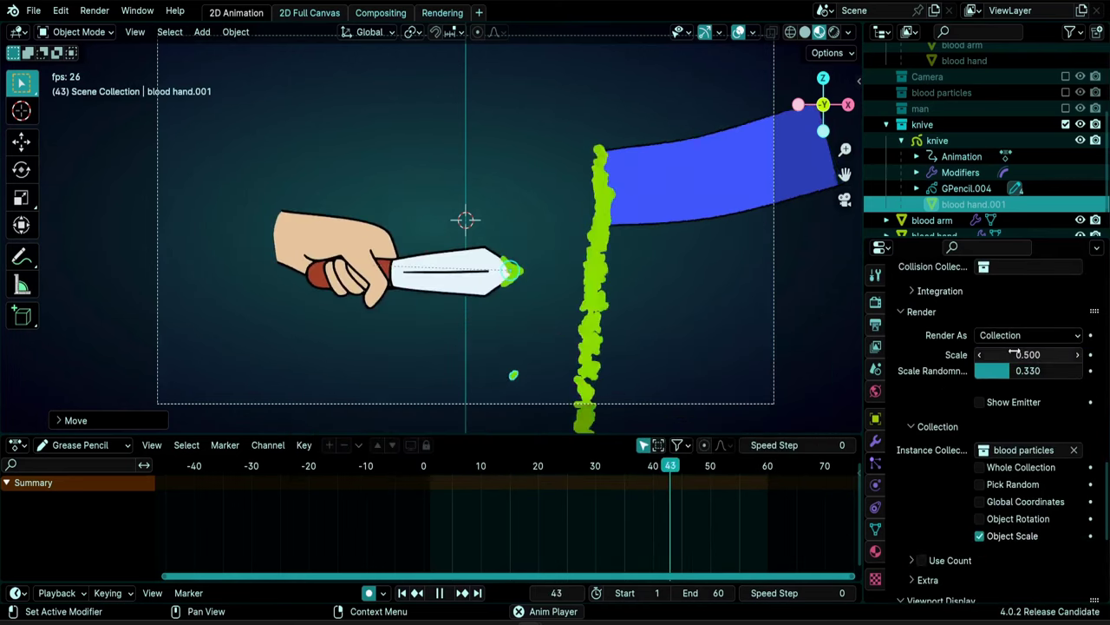
click(1013, 354)
text(0.6)
key(Return)
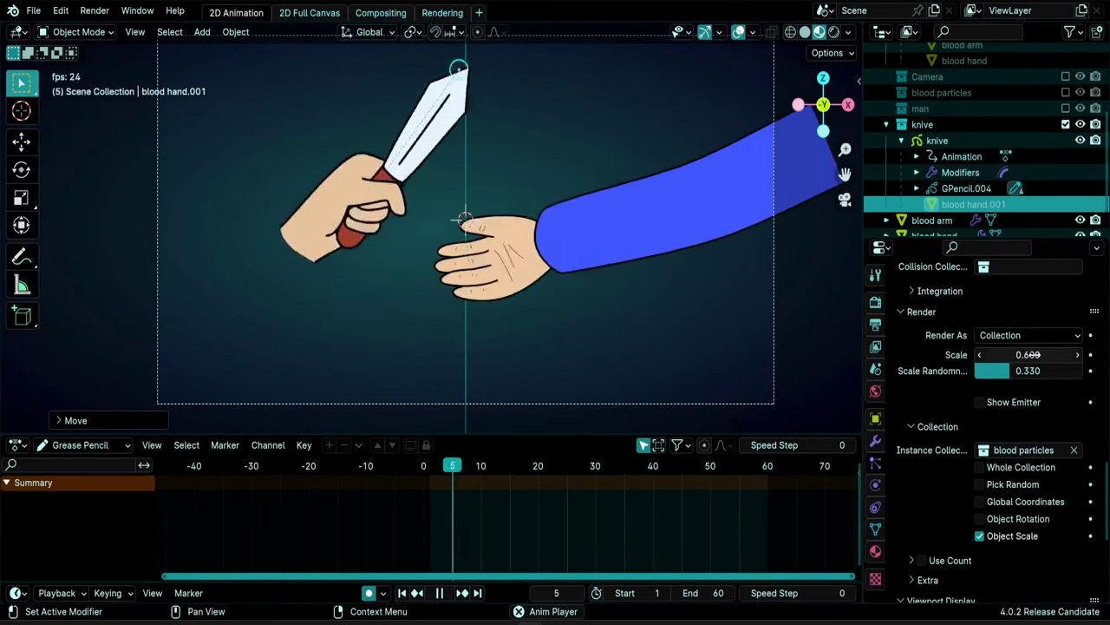
Scrub and play through the timeline to examine the blood dripping from the knife during the cut
key(space)
click(601, 465)
drag(455, 461, 499, 462)
key(Right)
key(Right)
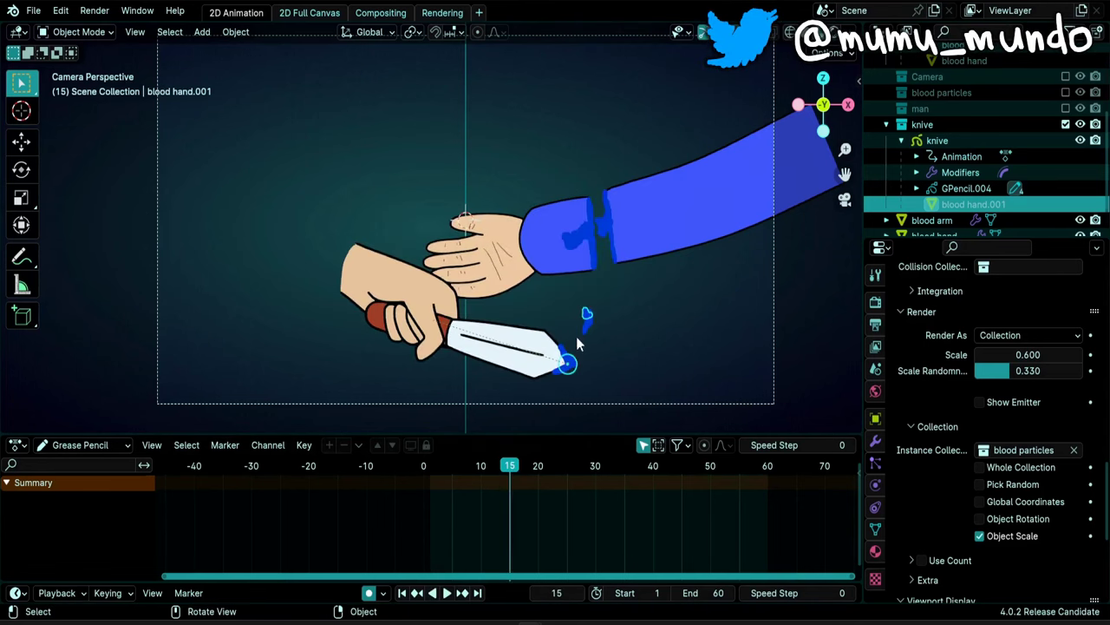
key(space)
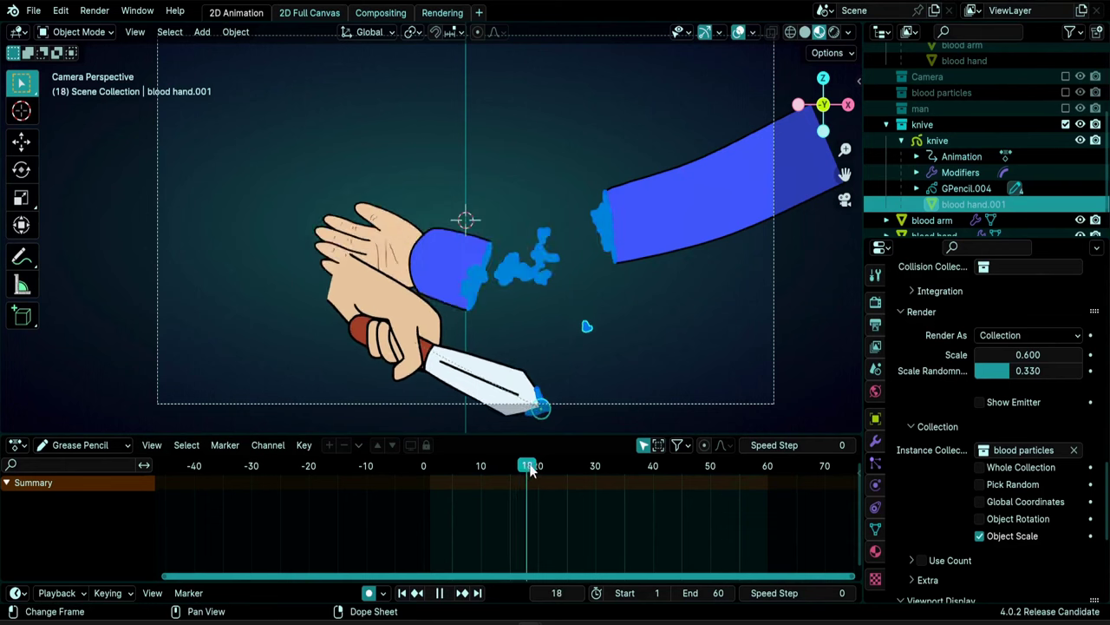
drag(556, 473, 648, 481)
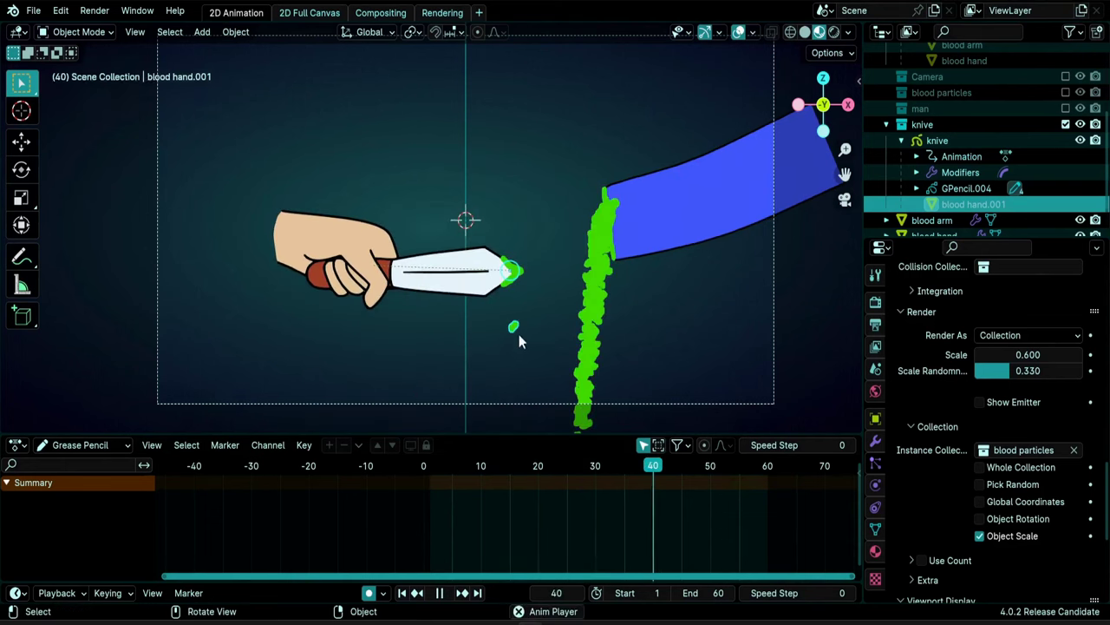
key(Escape)
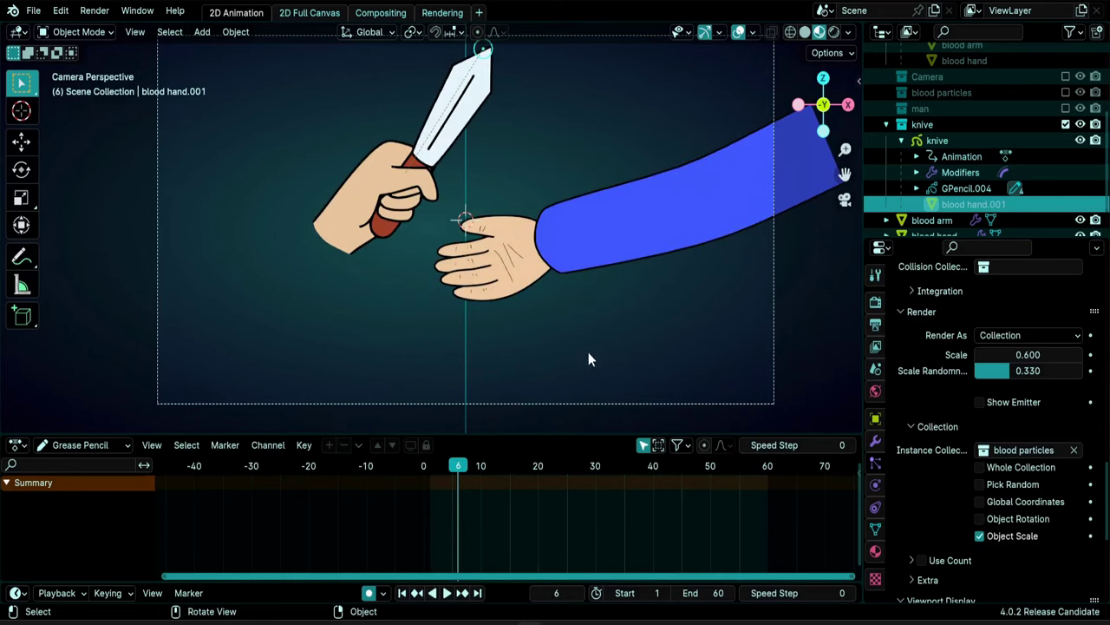
Set the Object Aligned X velocity of the blood hand emitter's particles to 0 m/s
scroll(950, 208, down, 2)
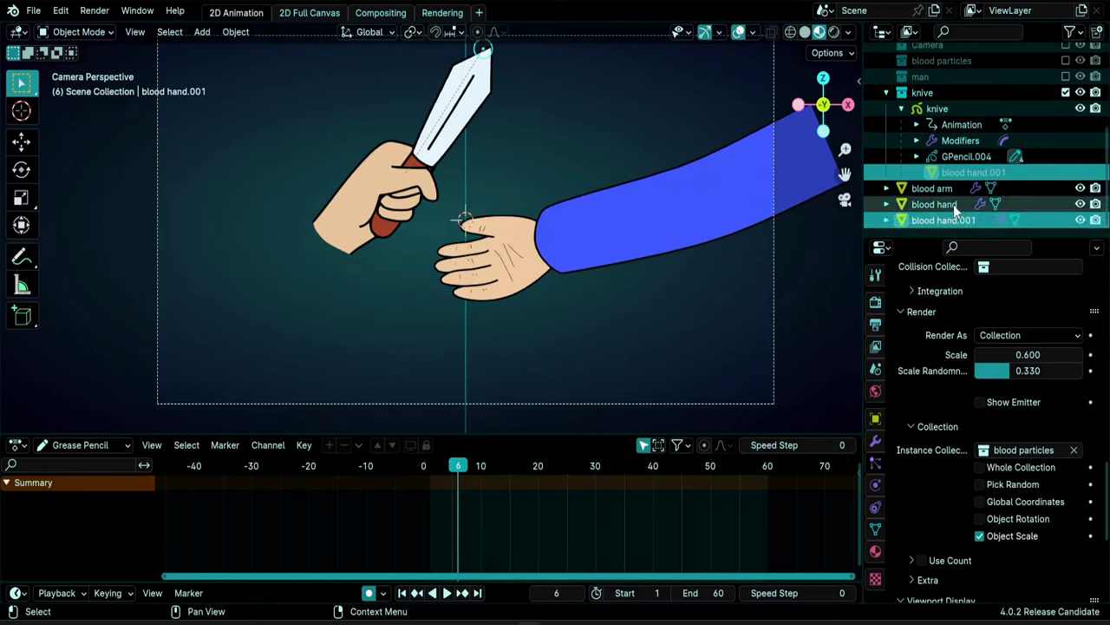
click(945, 203)
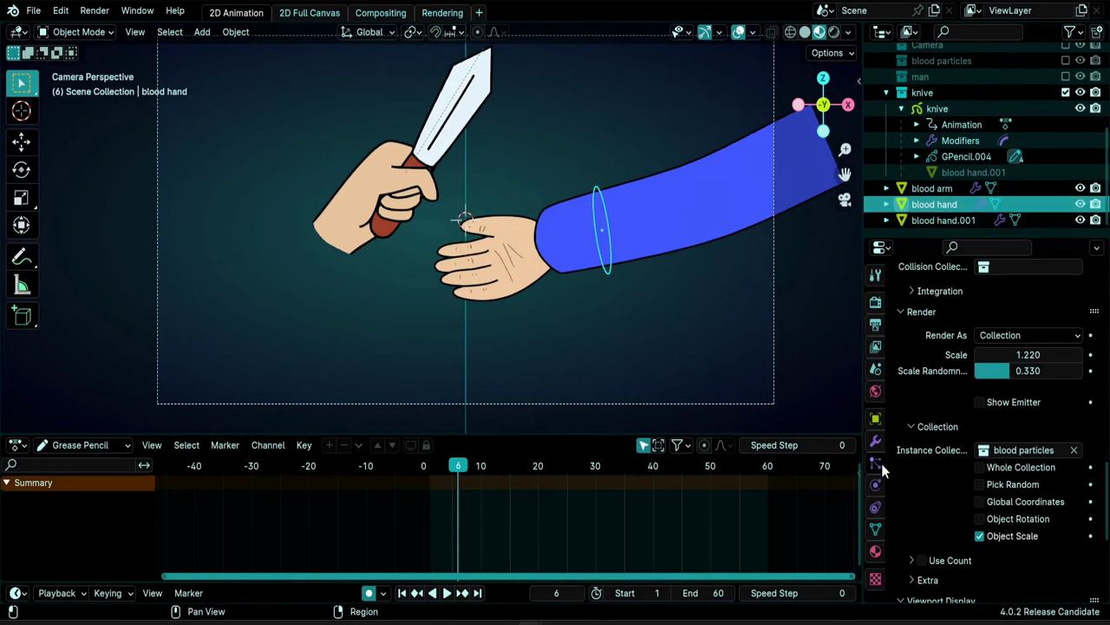
scroll(920, 436, down, 5)
scroll(920, 434, up, 10)
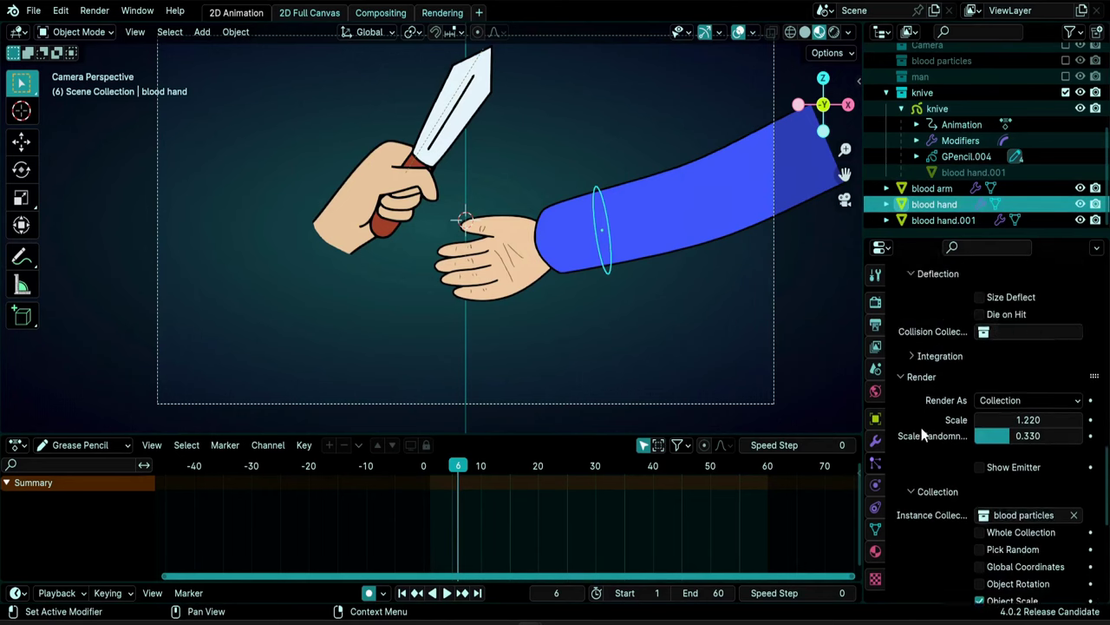
scroll(921, 423, up, 8)
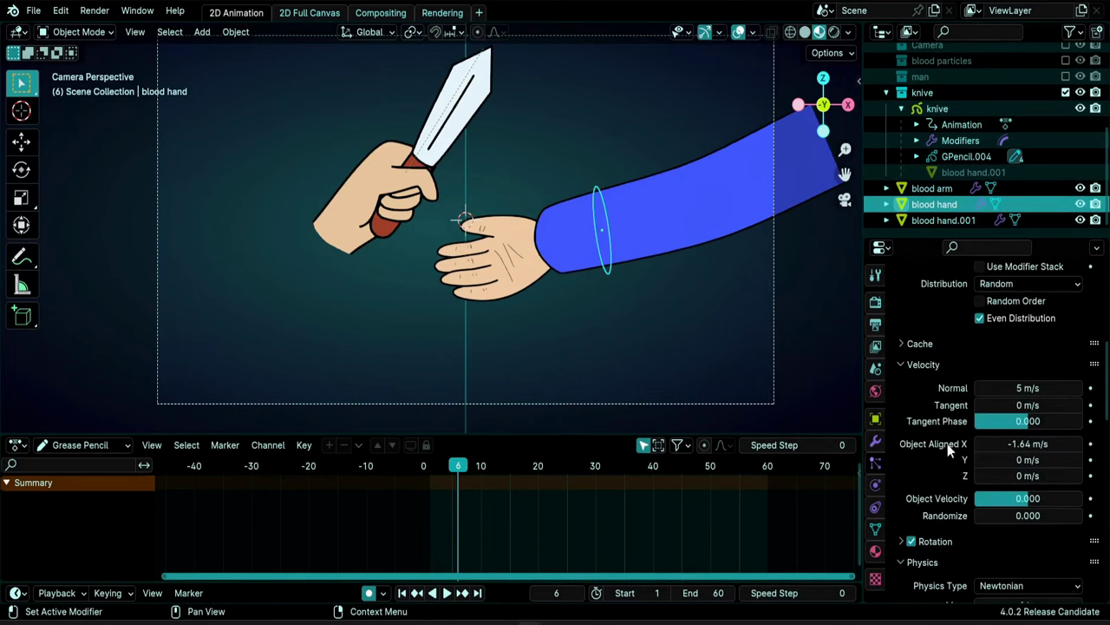
click(1053, 443)
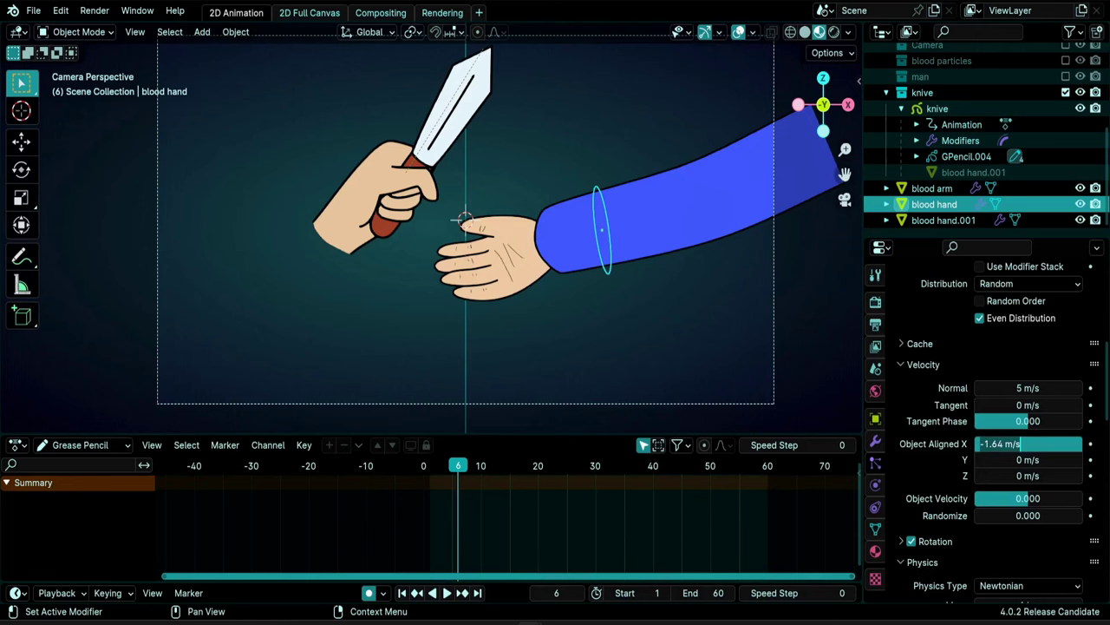
text(0)
key(Return)
scroll(684, 322, down, 6)
Play the animation and set the blood hand particles' Normal velocity to 1 m/s
key(space)
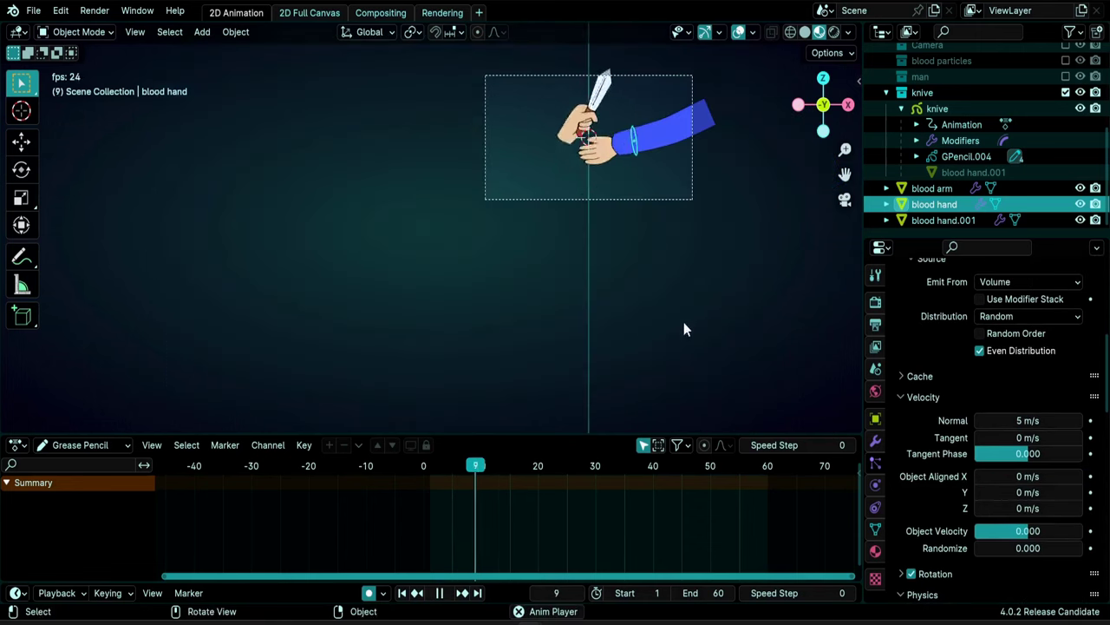
click(1024, 421)
text(1)
key(Return)
scroll(685, 330, up, 5)
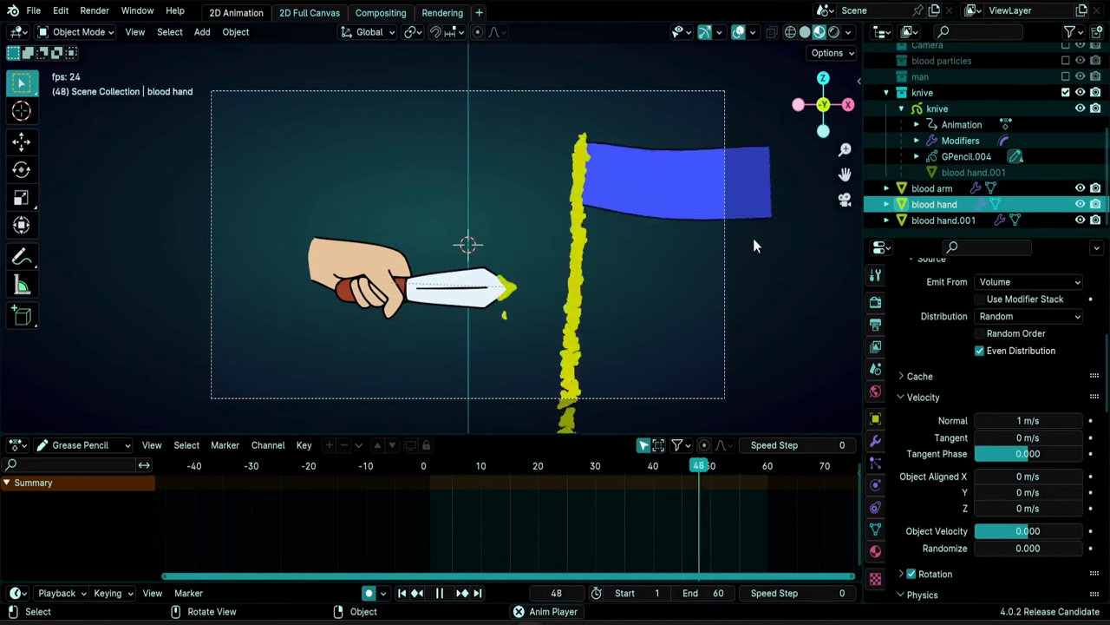
key(space)
Exclude the arm collection from the view layer and enable the man collection
scroll(1085, 165, up, 3)
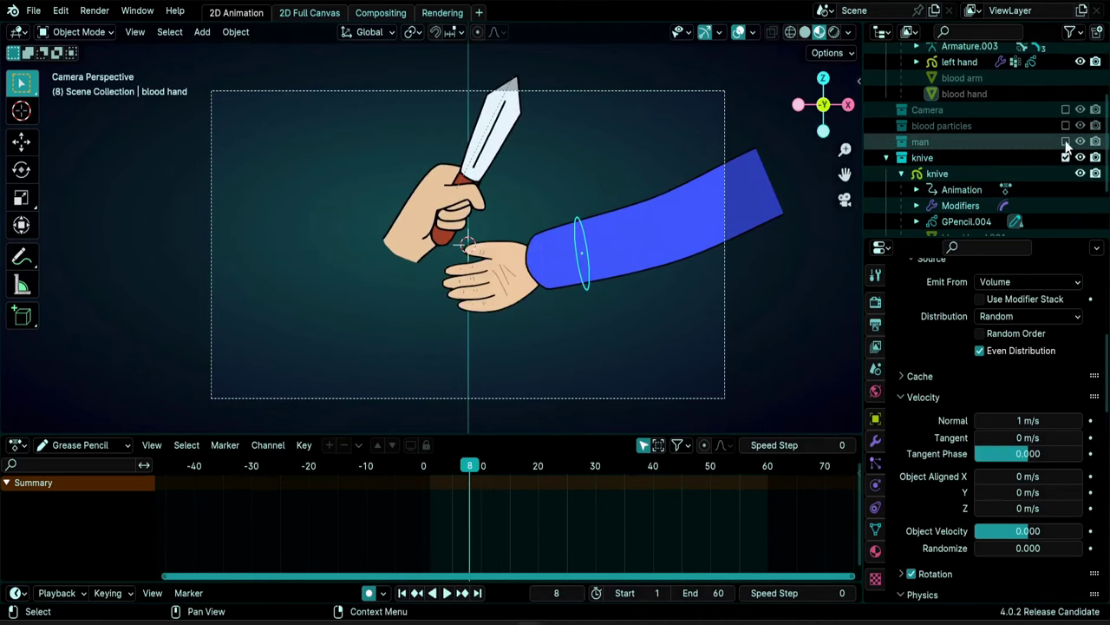
scroll(1007, 172, up, 2)
click(1067, 67)
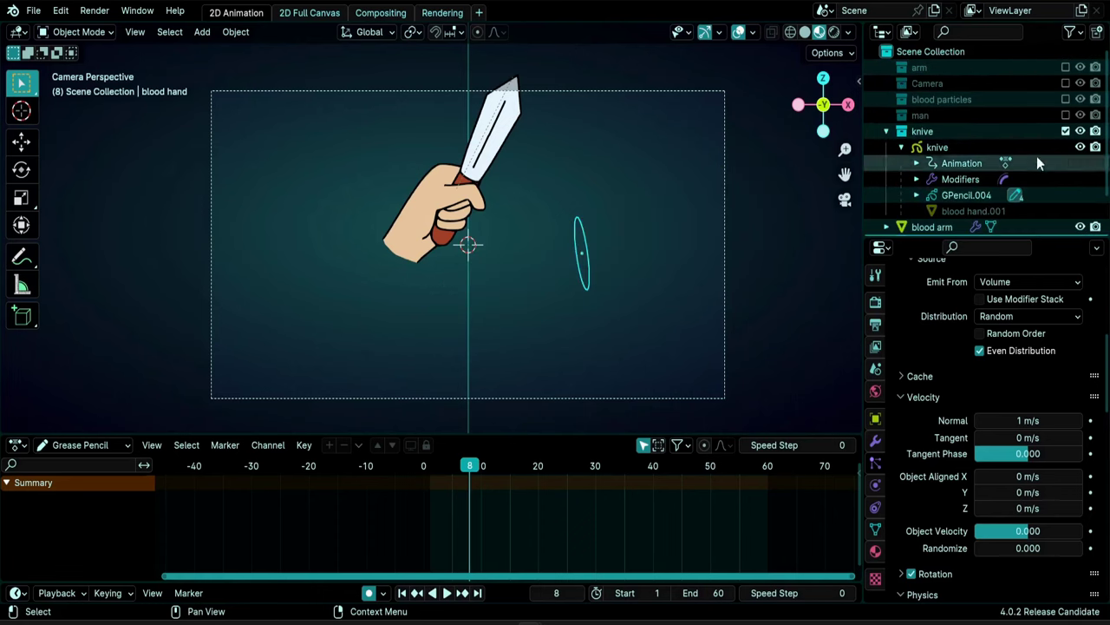
click(1066, 115)
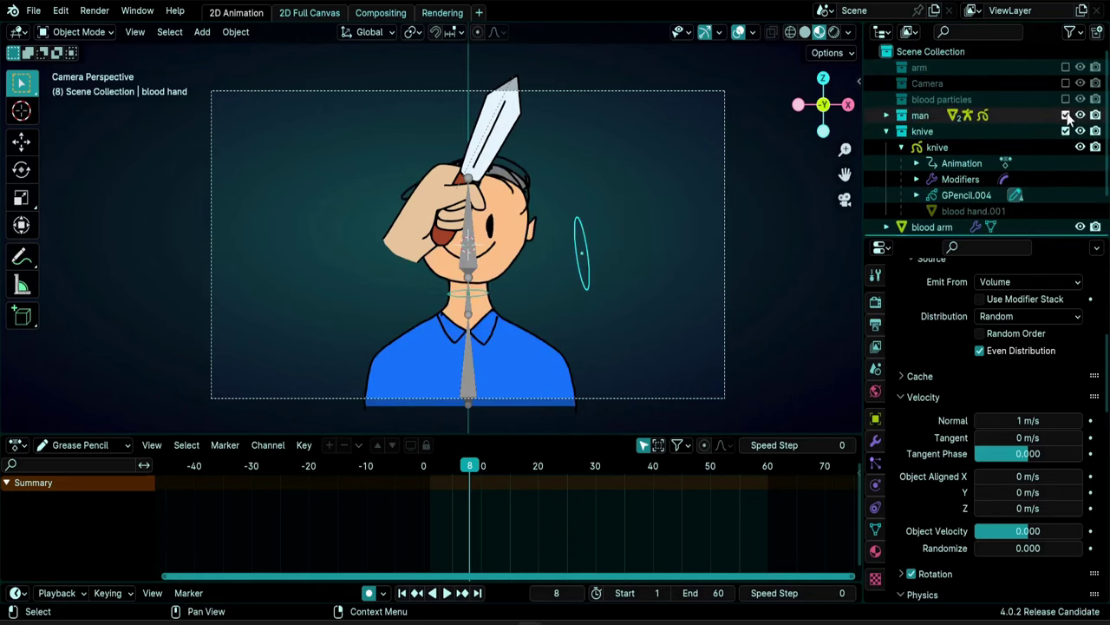
Assign the existing knive cut neck action to the knive object in the Action Editor
click(942, 147)
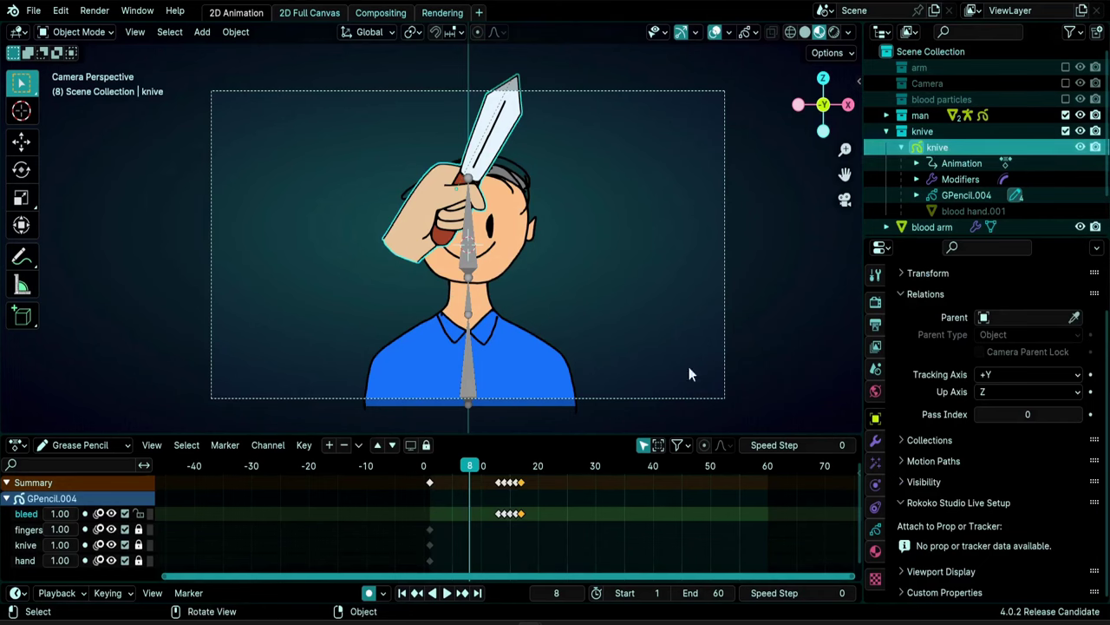
click(83, 444)
click(81, 502)
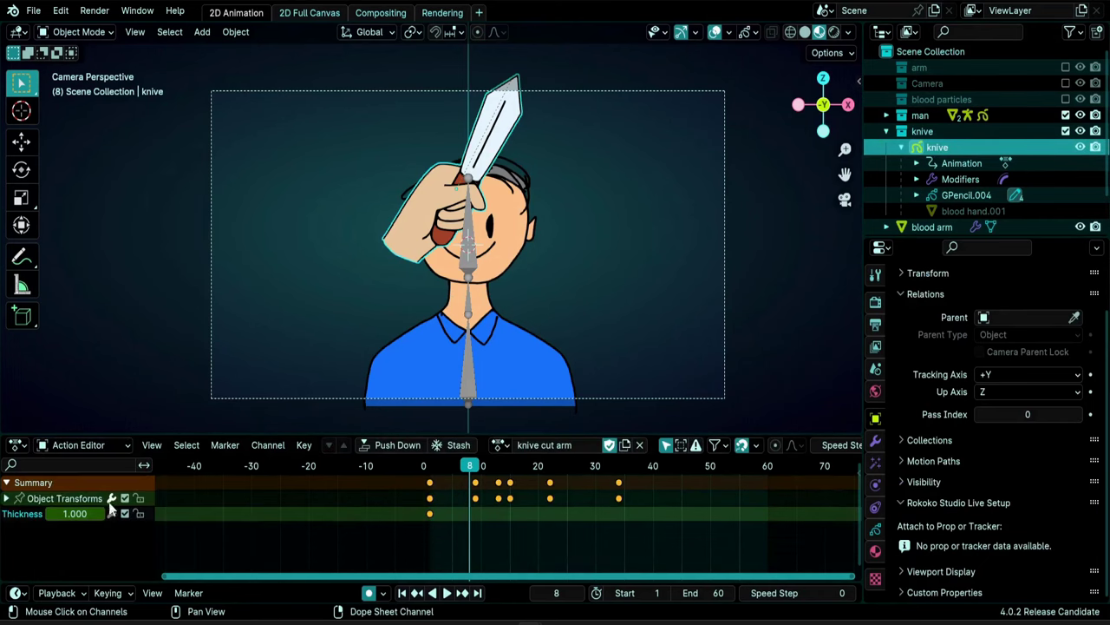
click(500, 445)
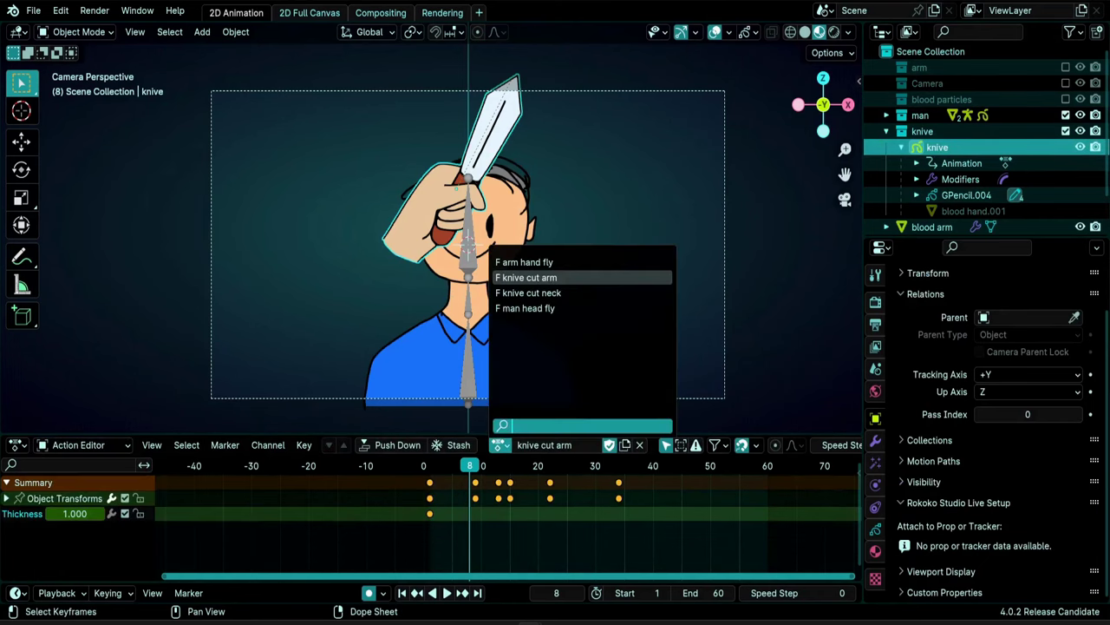
click(529, 292)
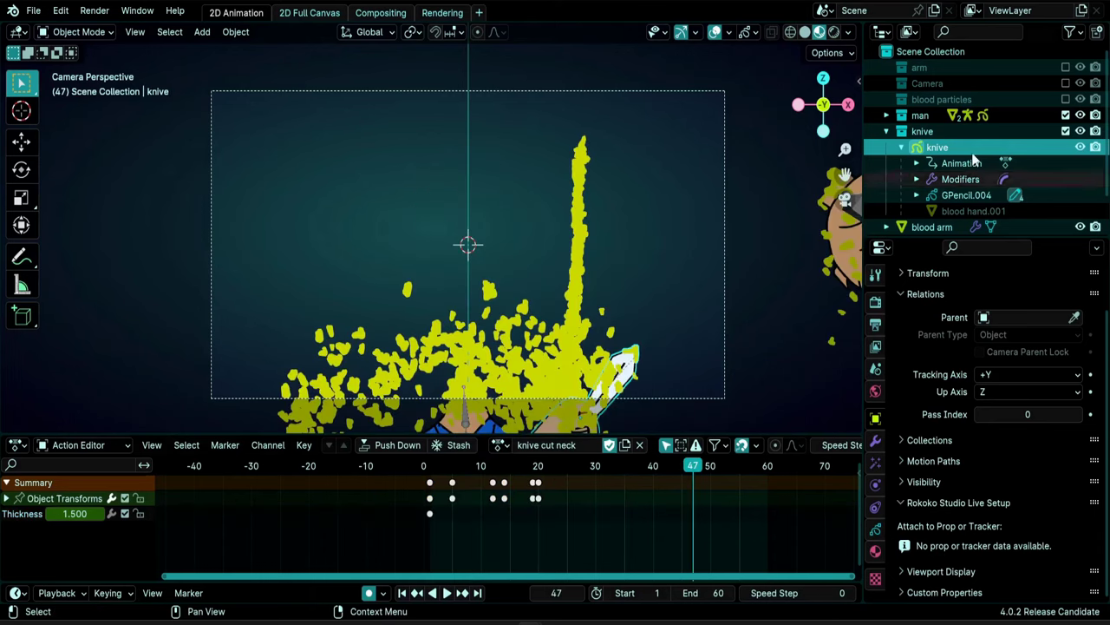
Hide the blood arm, blood hand and blood hand.001 emitters and play the neck cut animation
scroll(965, 165, down, 2)
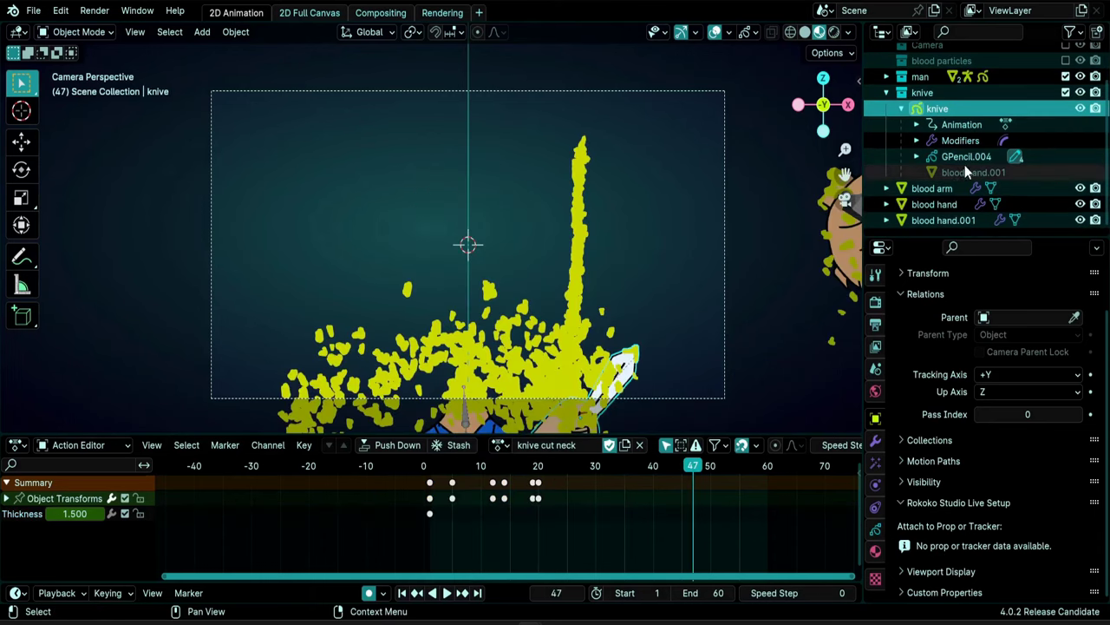
click(1080, 188)
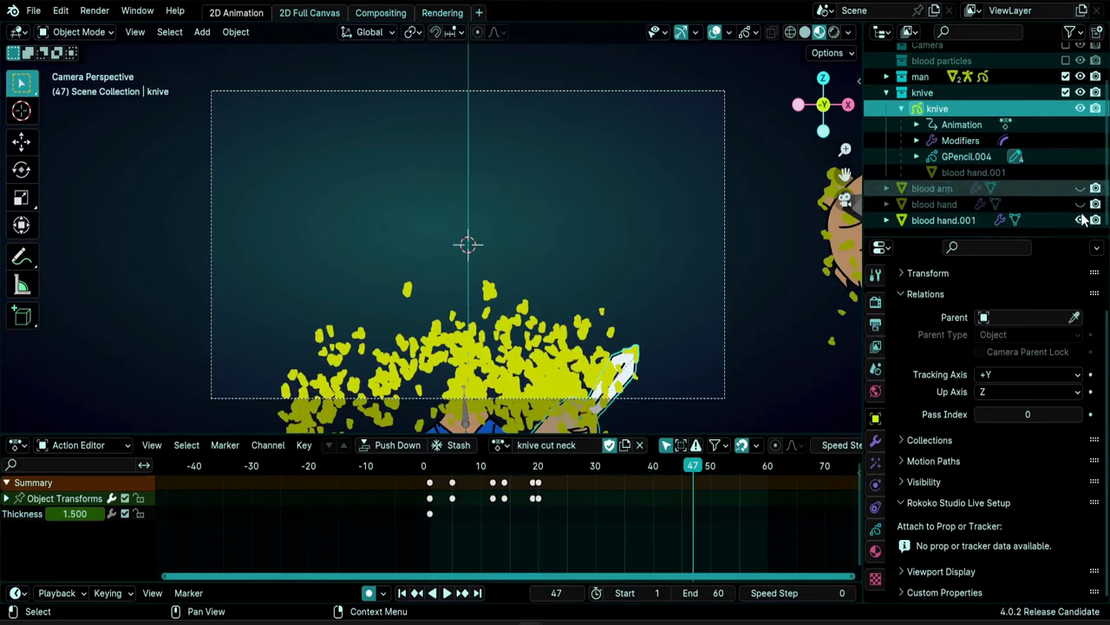
key(space)
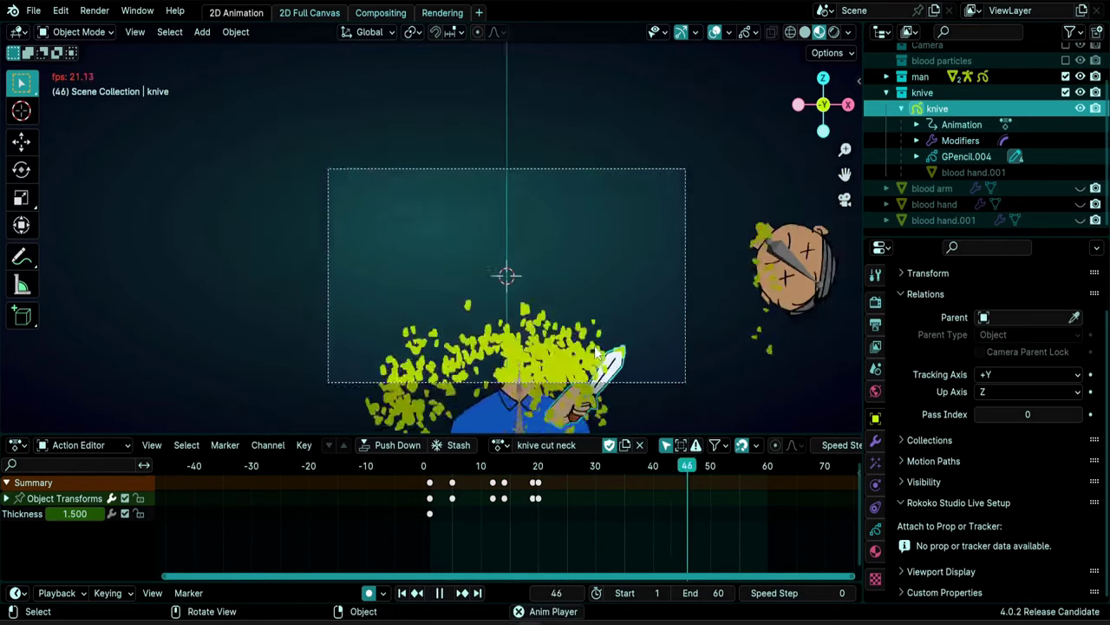
key(Escape)
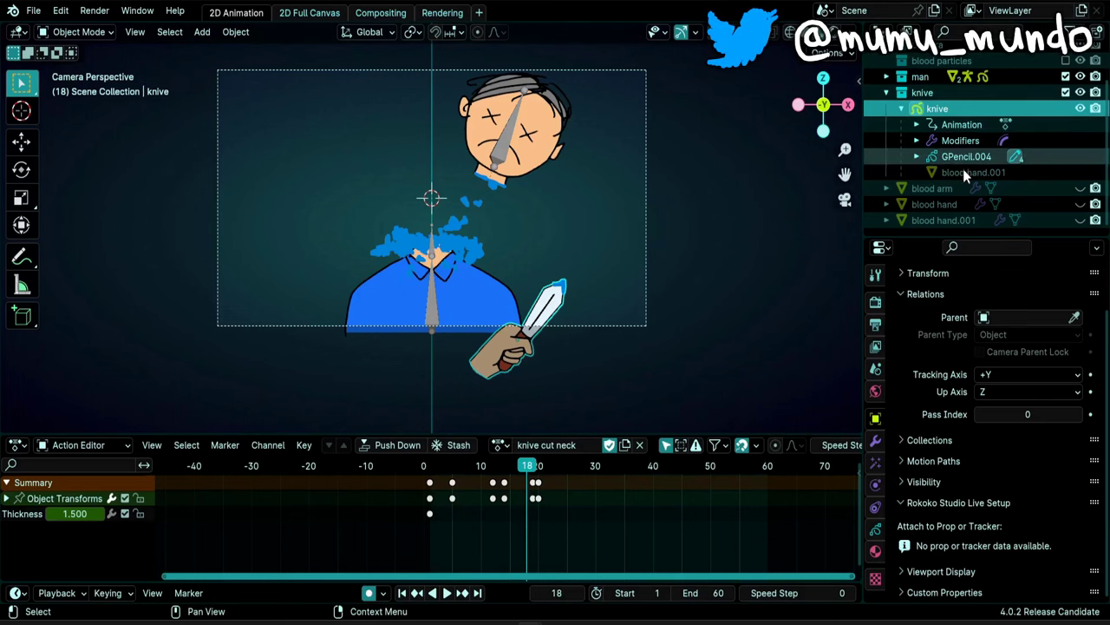
Expand the man collection and compare the particle settings of the blood body and blood head emitters under the man rig
scroll(888, 110, up, 1)
click(888, 113)
scroll(902, 108, down, 3)
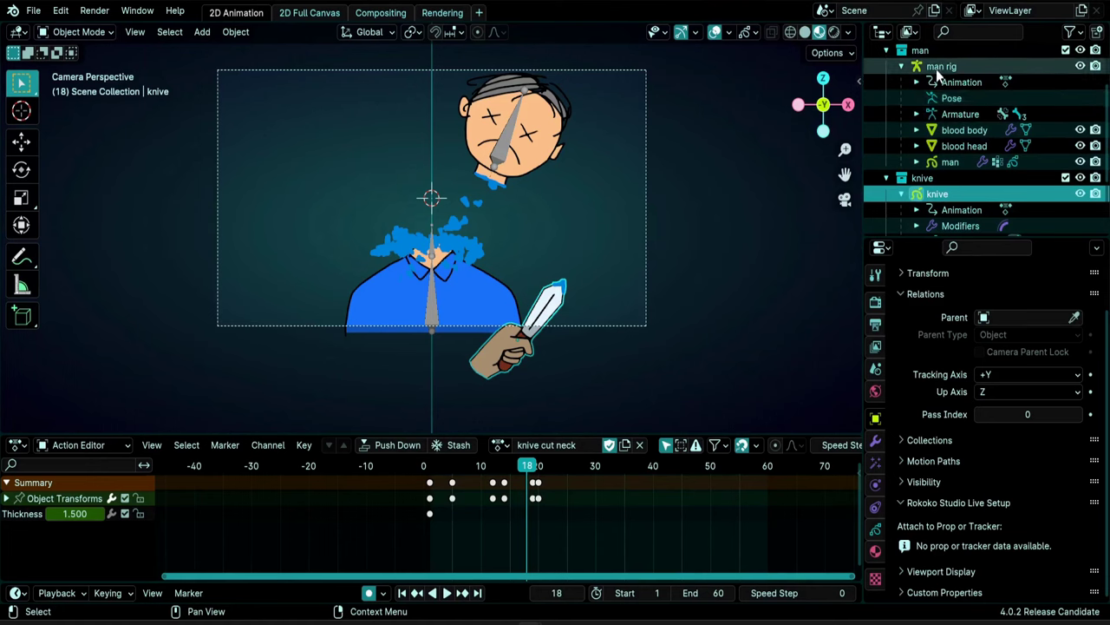
click(936, 68)
click(961, 130)
click(963, 146)
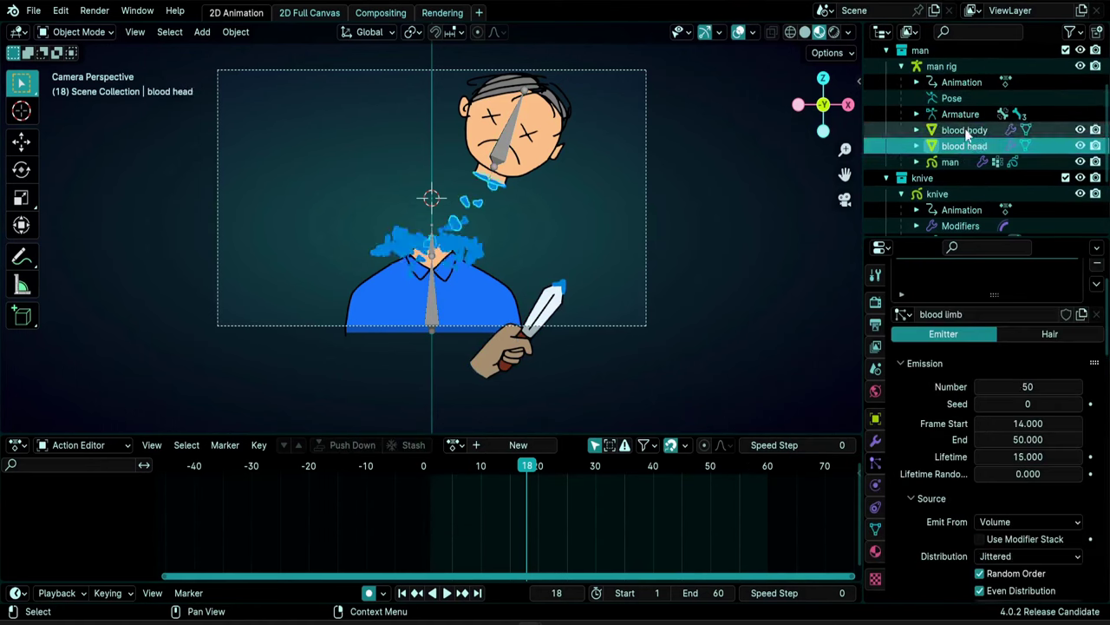
click(962, 130)
click(963, 147)
click(968, 132)
click(963, 146)
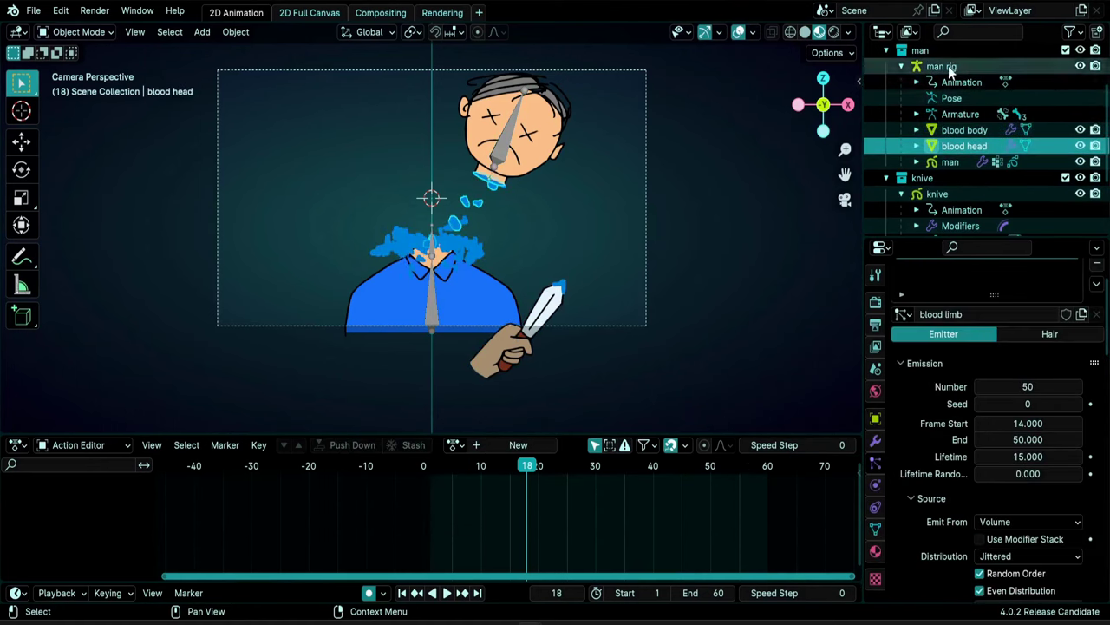
click(965, 131)
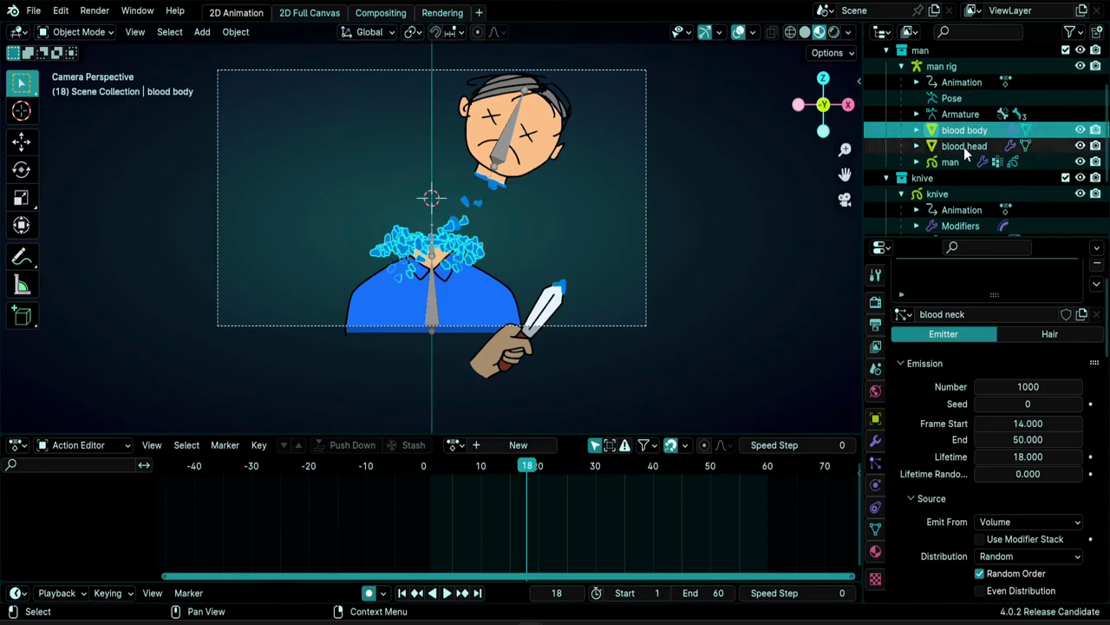
click(494, 195)
click(957, 131)
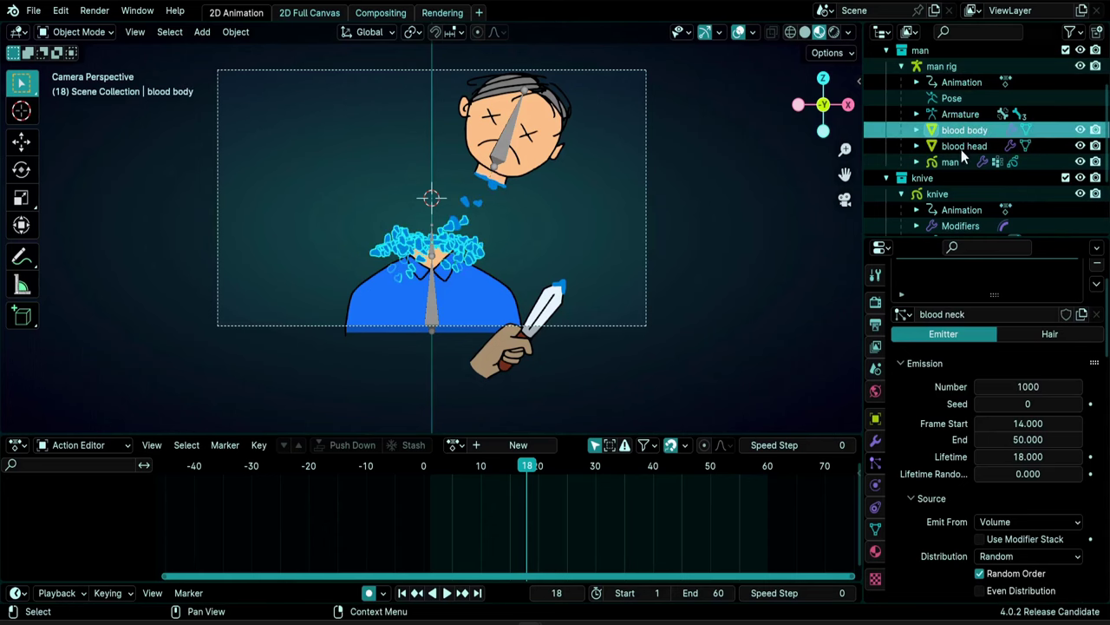
Try a Normal velocity of 0 m/s on the blood body particles while the animation plays
scroll(925, 485, down, 8)
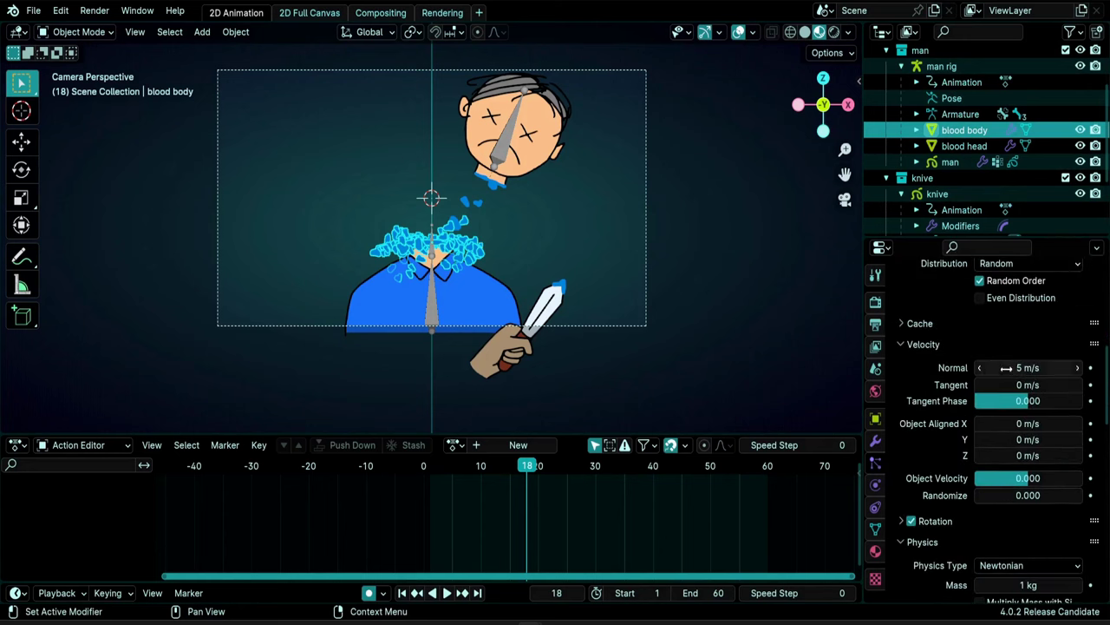
key(space)
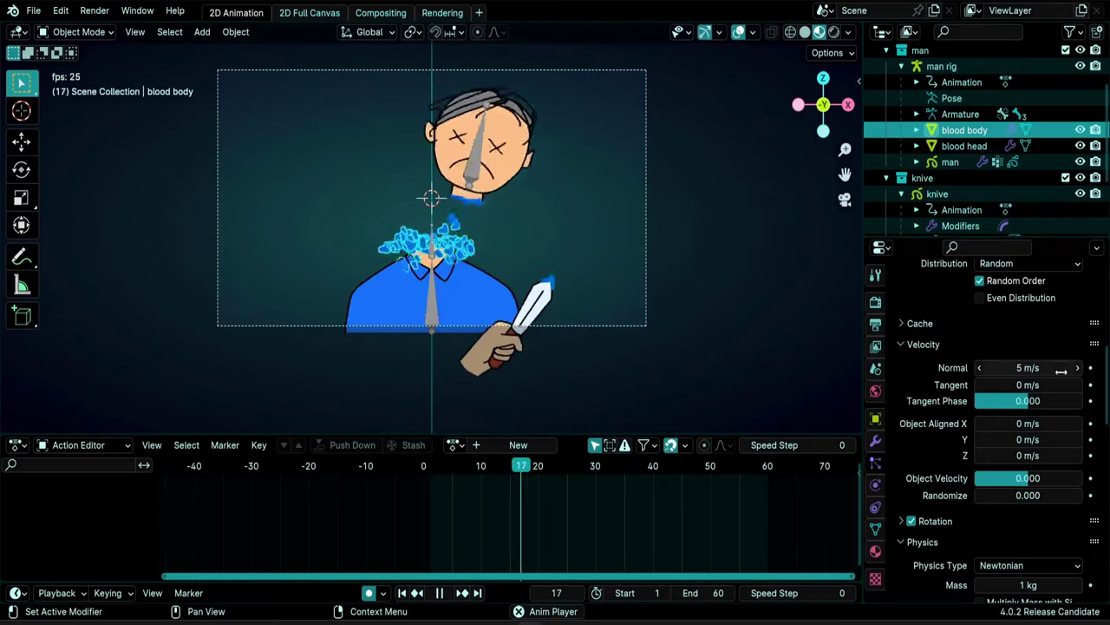
click(1028, 368)
text(0)
key(Return)
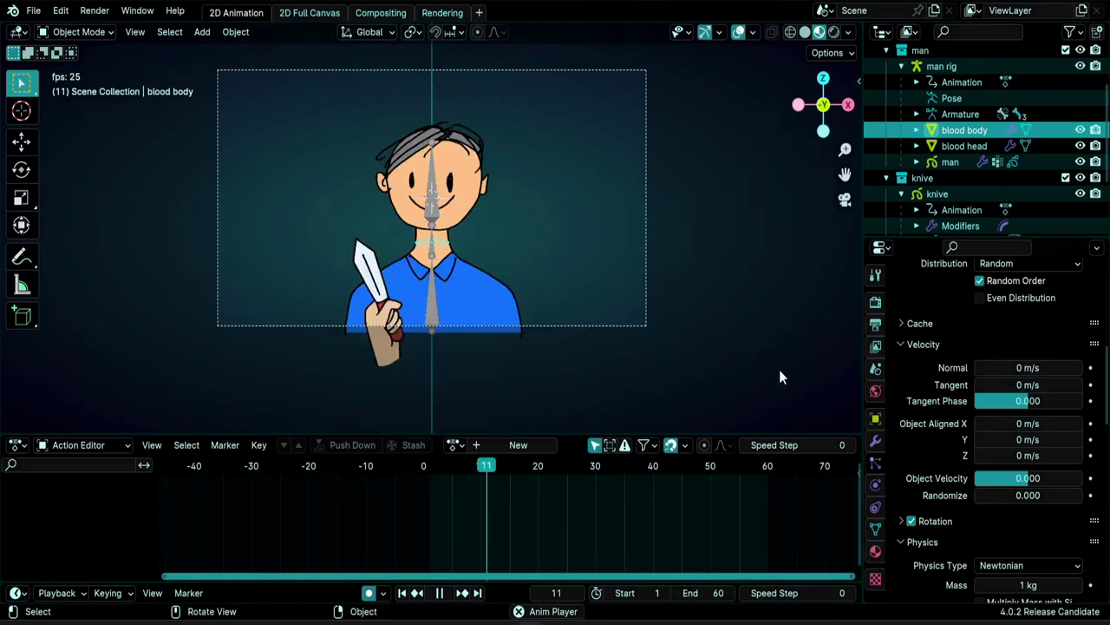
key(space)
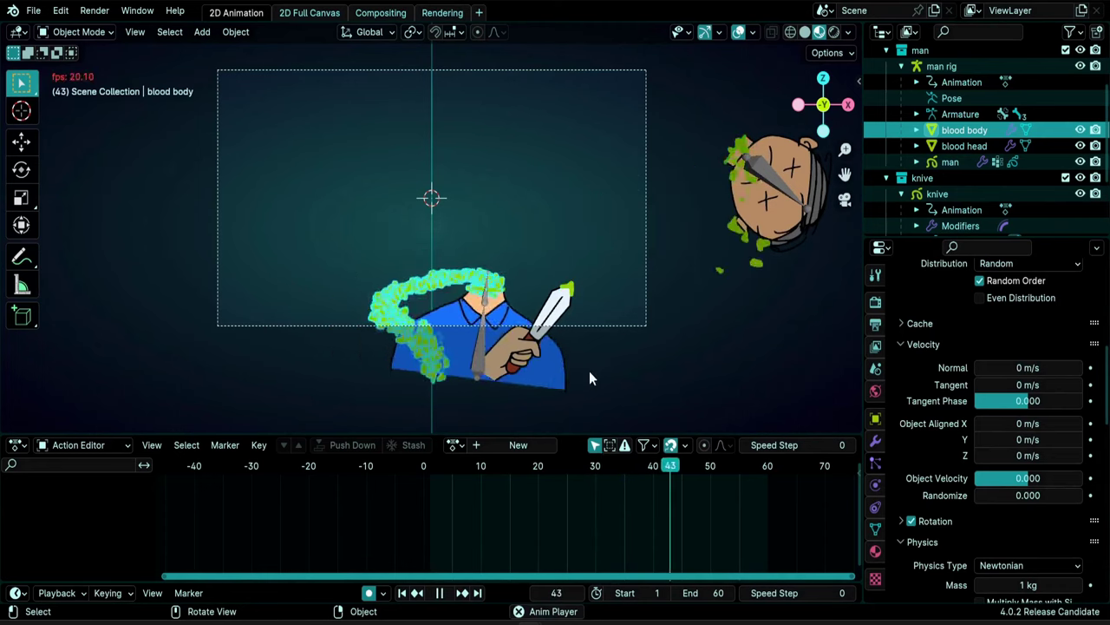
key(Escape)
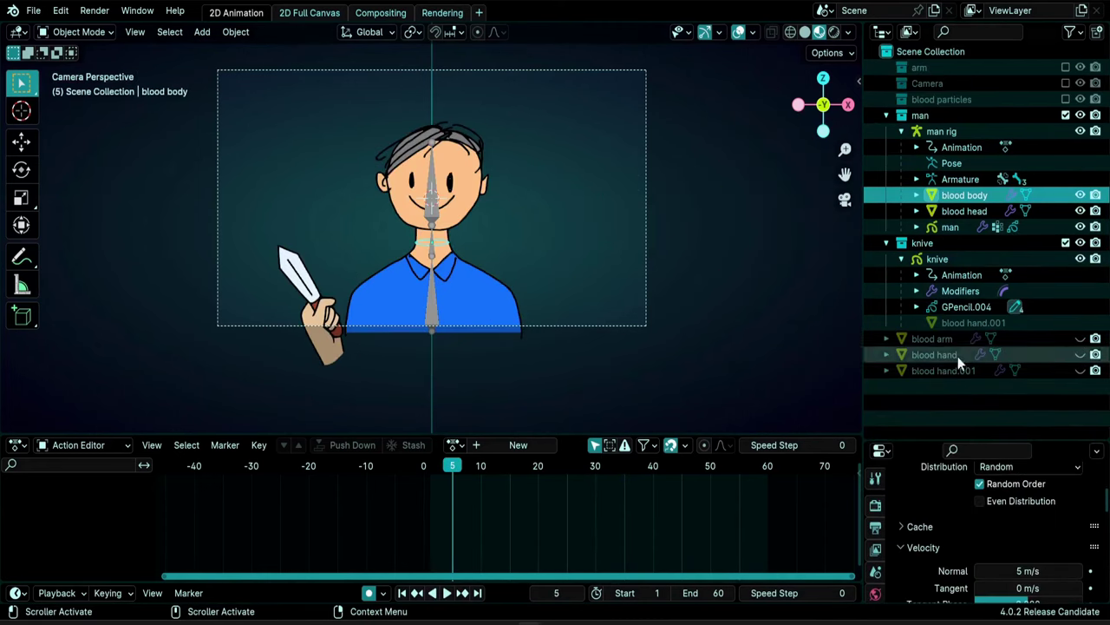
Unhide the blood arm, blood hand and blood hand.001 emitters
click(932, 338)
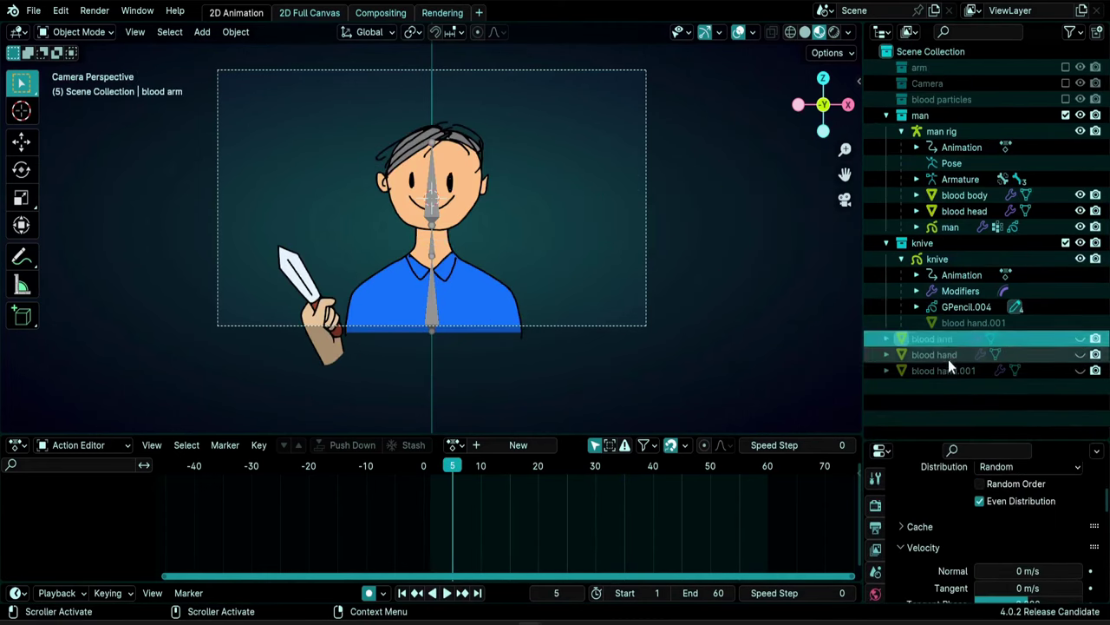
click(945, 371)
drag(1081, 373, 1080, 338)
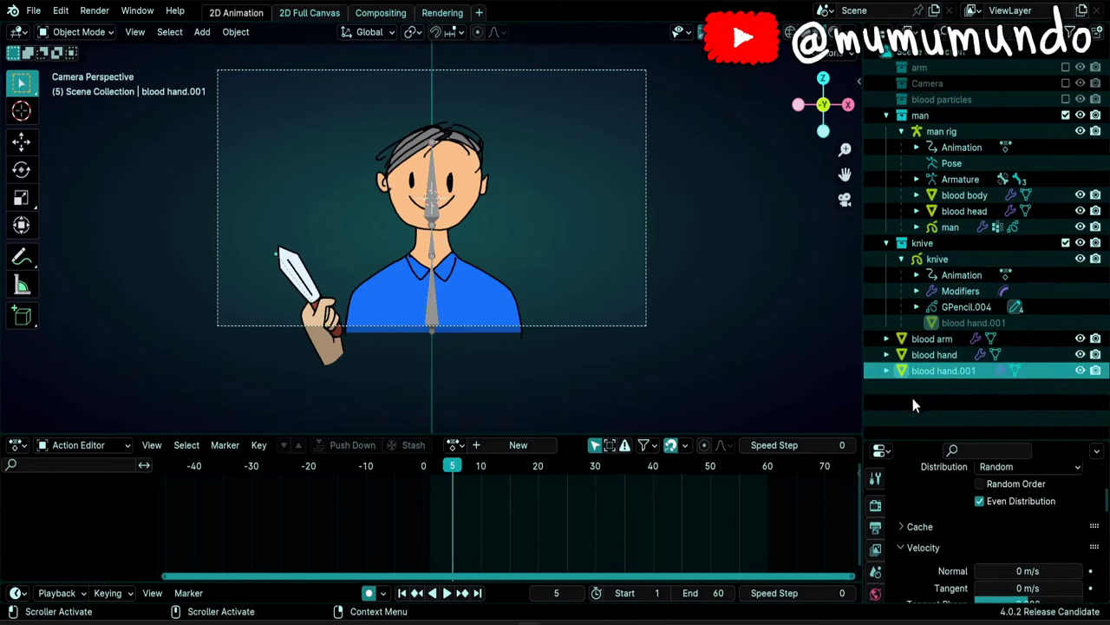
Move the blood arm and blood hand emitters into the arm collection
click(943, 341)
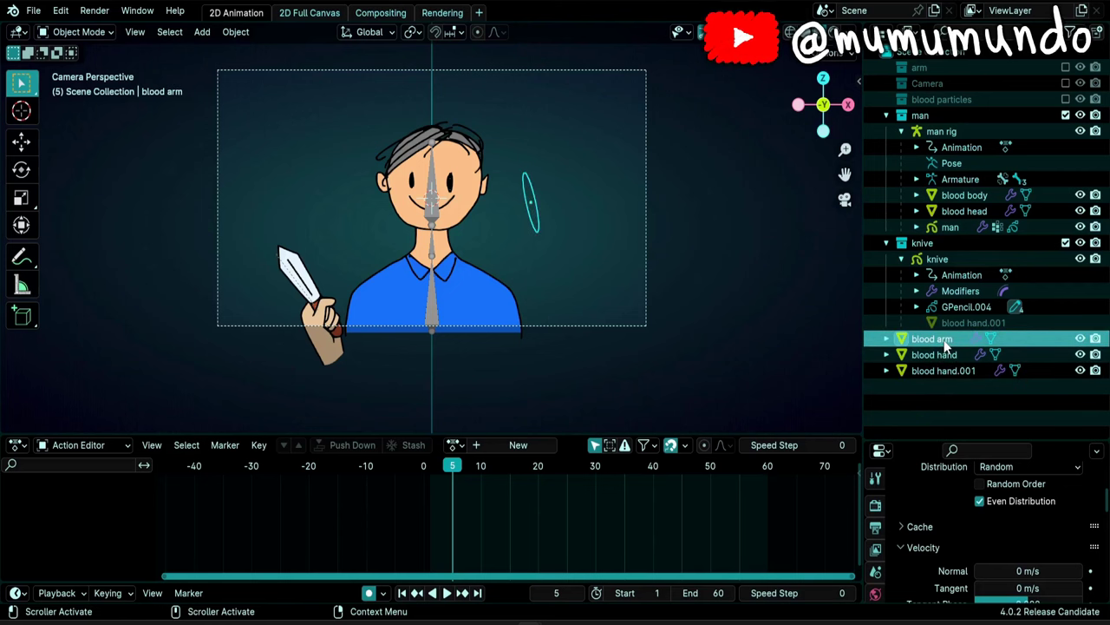
drag(946, 344, 932, 66)
click(939, 341)
drag(940, 346, 934, 68)
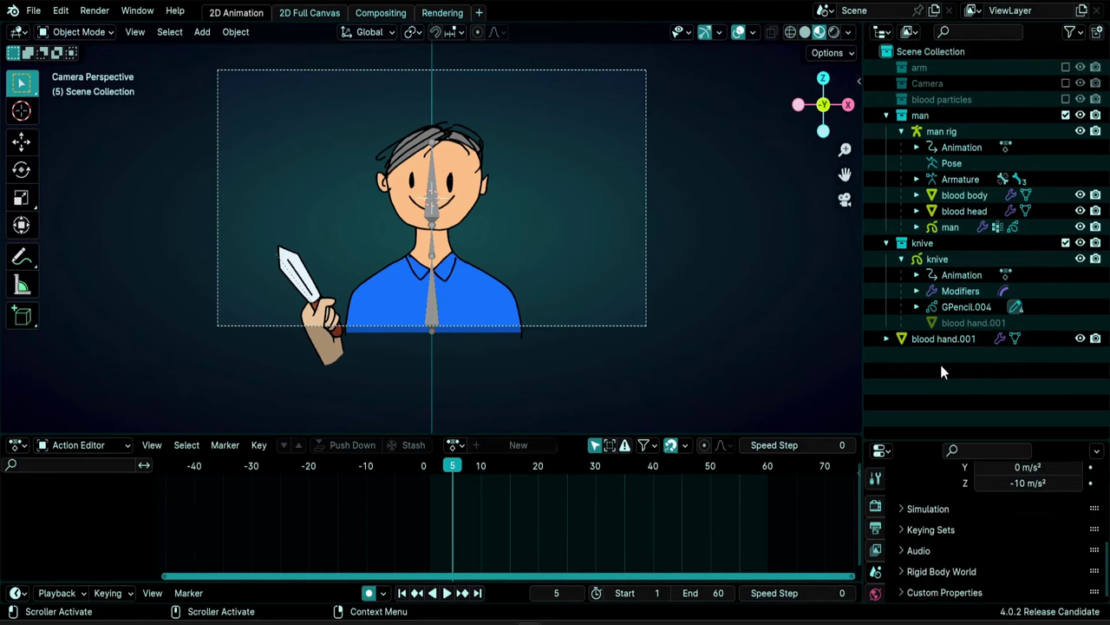
Rename the blood hand.001 emitter as blood knive and move it into the knive collection
click(943, 341)
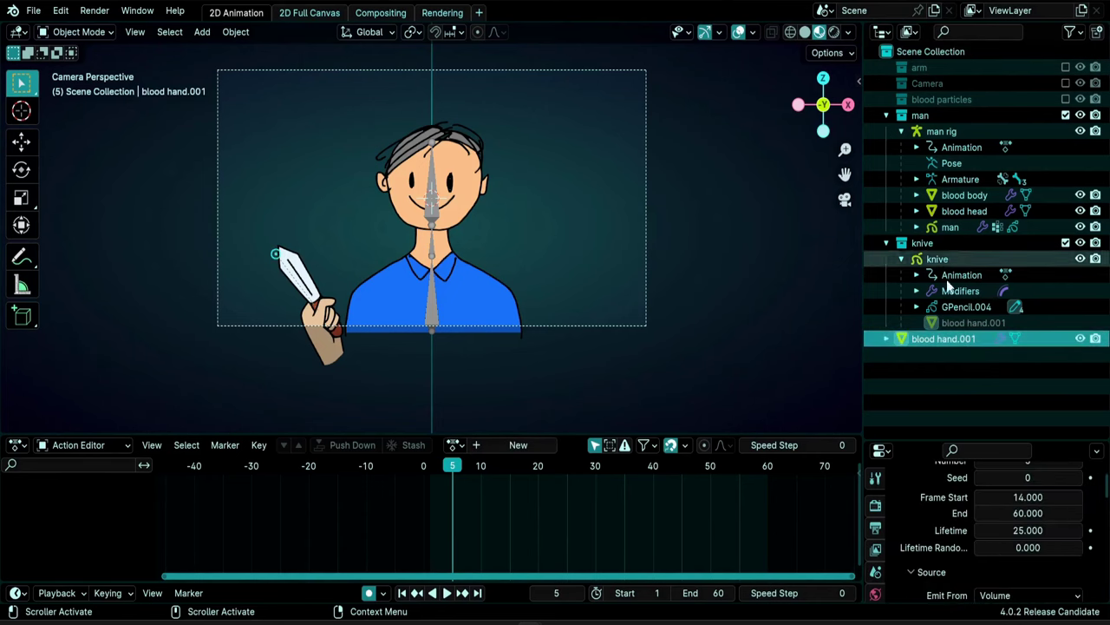
double_click(952, 341)
key(End)
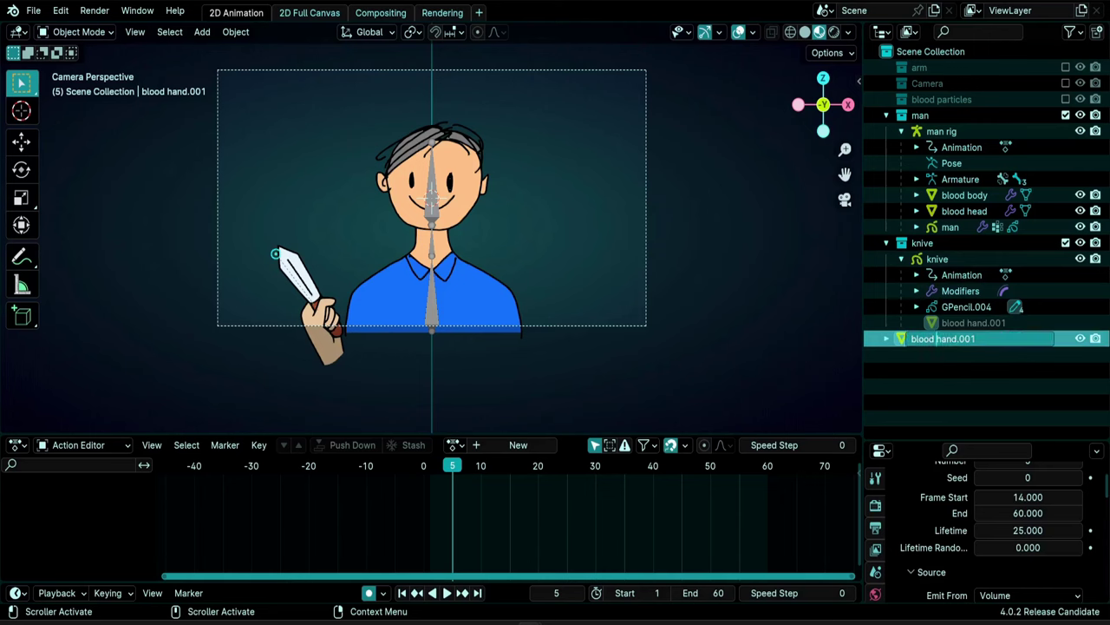
key(ctrl+shift+Left)
text(knive)
key(Return)
drag(954, 337, 933, 242)
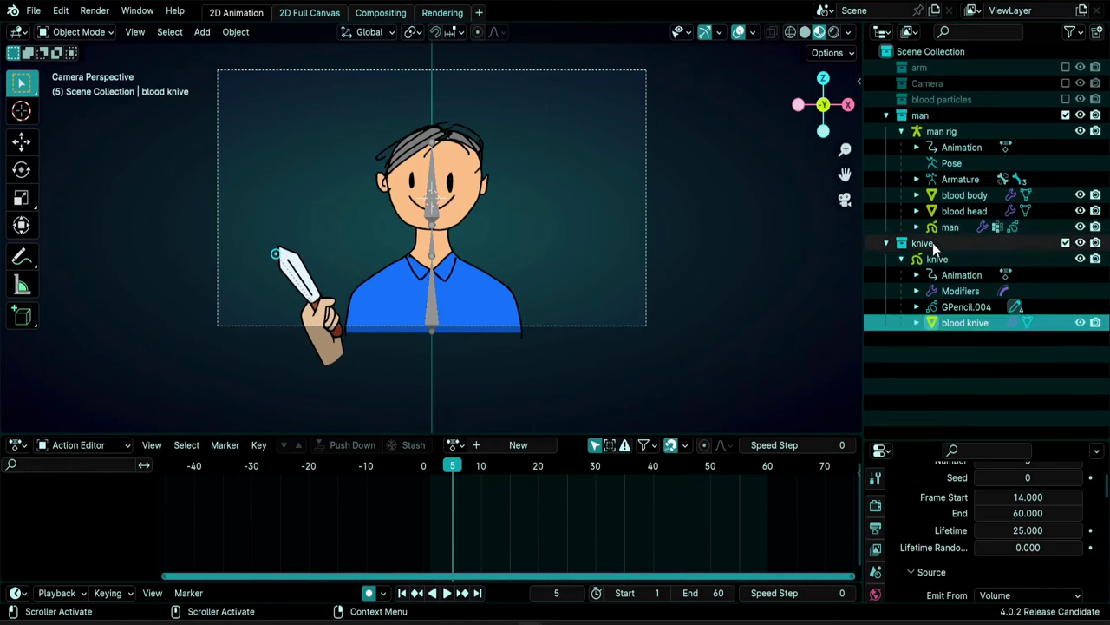
Exclude the knive collection, enable the arm collection and check the blood arm and blood hand emitters under the arm rig
click(933, 242)
click(947, 321)
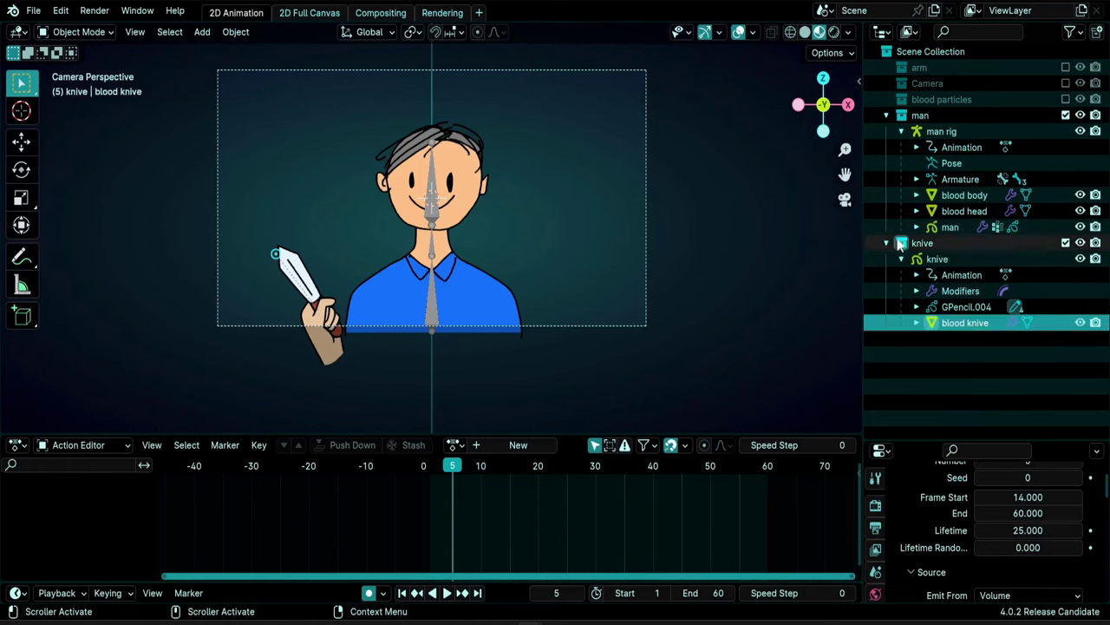
click(1066, 242)
click(1065, 67)
click(967, 144)
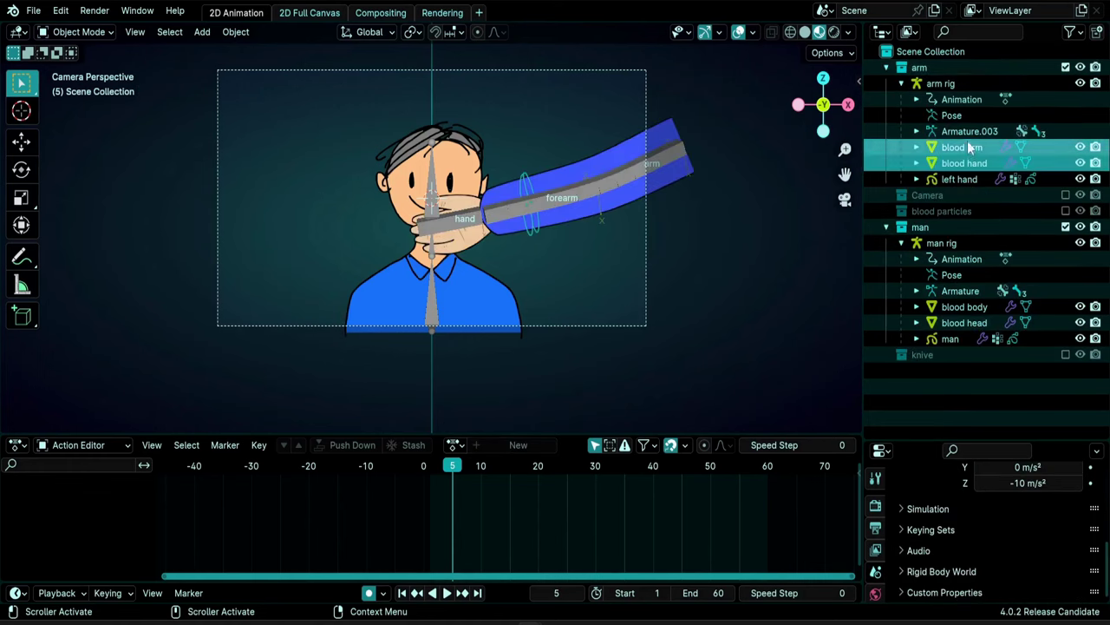
click(964, 161)
click(943, 84)
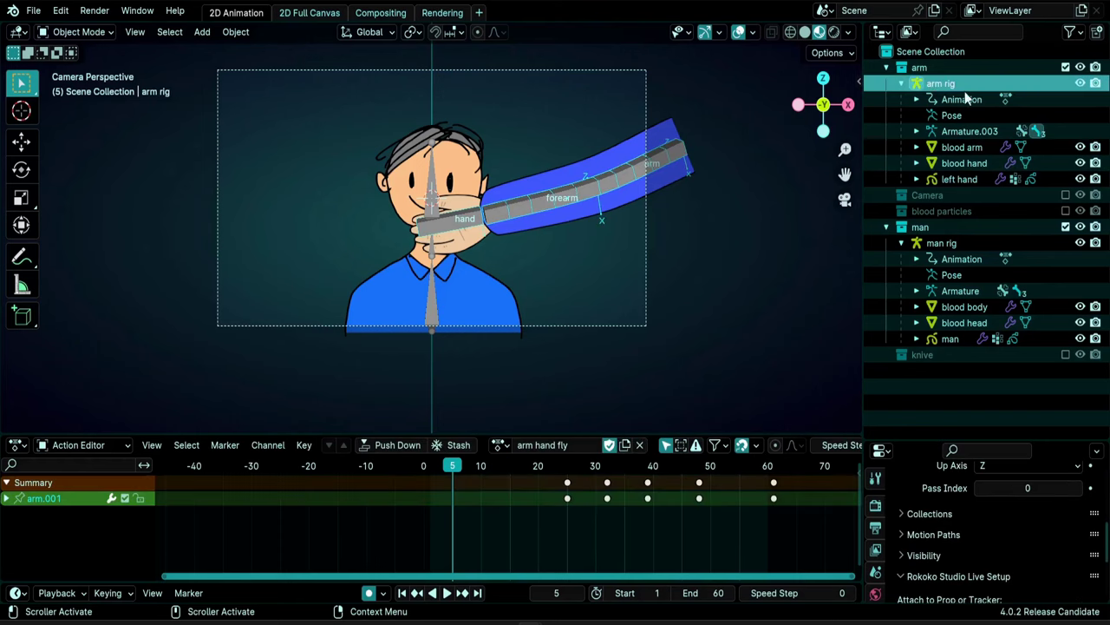
Exclude the arm collection, re-enable the knive collection and play the neck-cut animation from the camera view
click(1065, 67)
click(1065, 67)
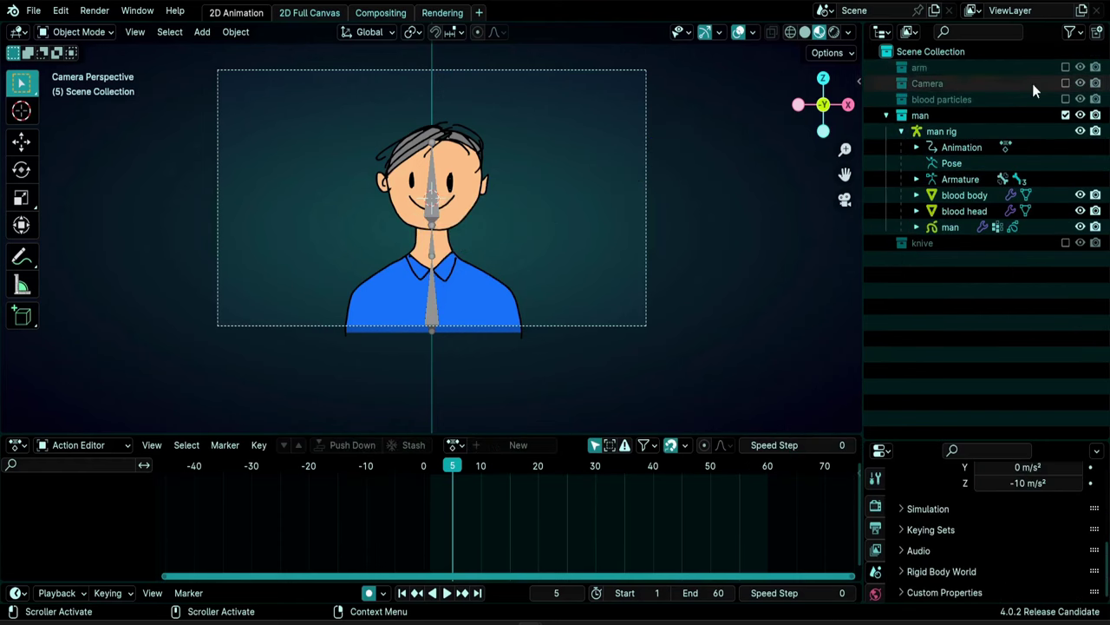
click(1066, 242)
key(space)
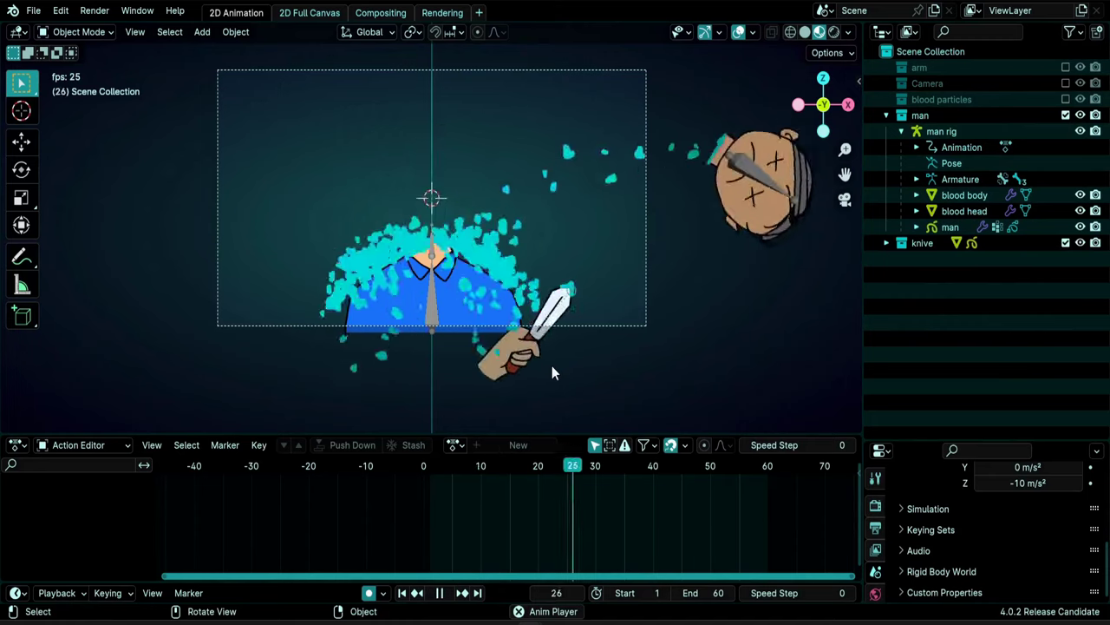
key(KP_0)
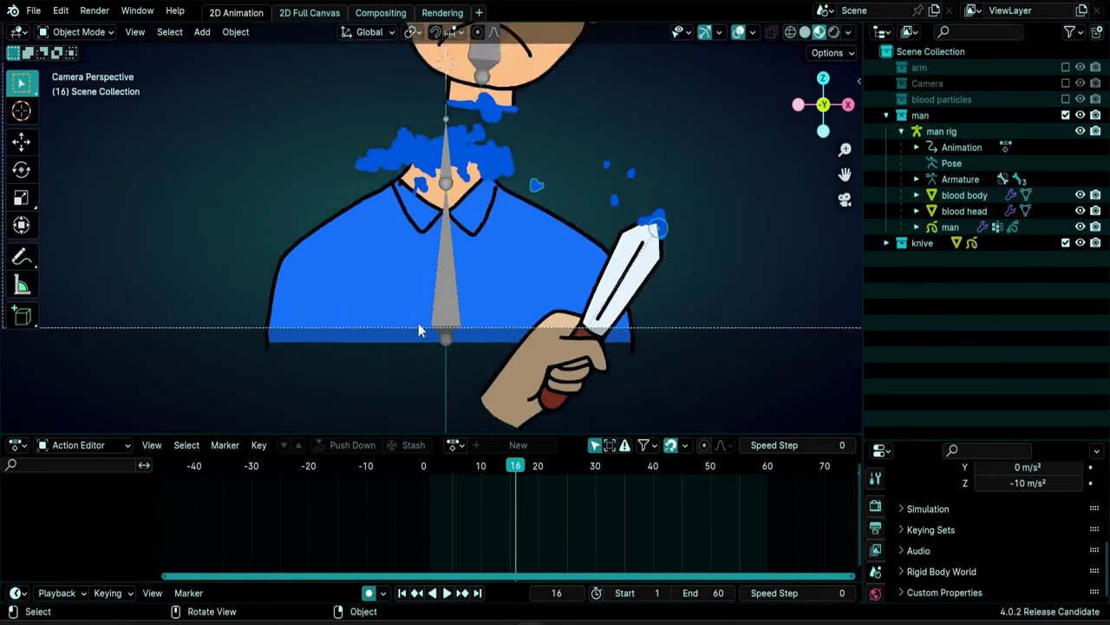
Scrub through the neck cut around frames 14 to 18 and examine the blood particles on the neck and knife
click(495, 475)
mouse_move(494, 475)
mouse_down()
mouse_move(512, 473)
mouse_move(471, 473)
mouse_move(504, 468)
mouse_move(476, 478)
mouse_move(522, 482)
mouse_move(475, 486)
mouse_move(505, 483)
mouse_move(490, 477)
mouse_move(506, 467)
mouse_up()
key(space)
click(531, 480)
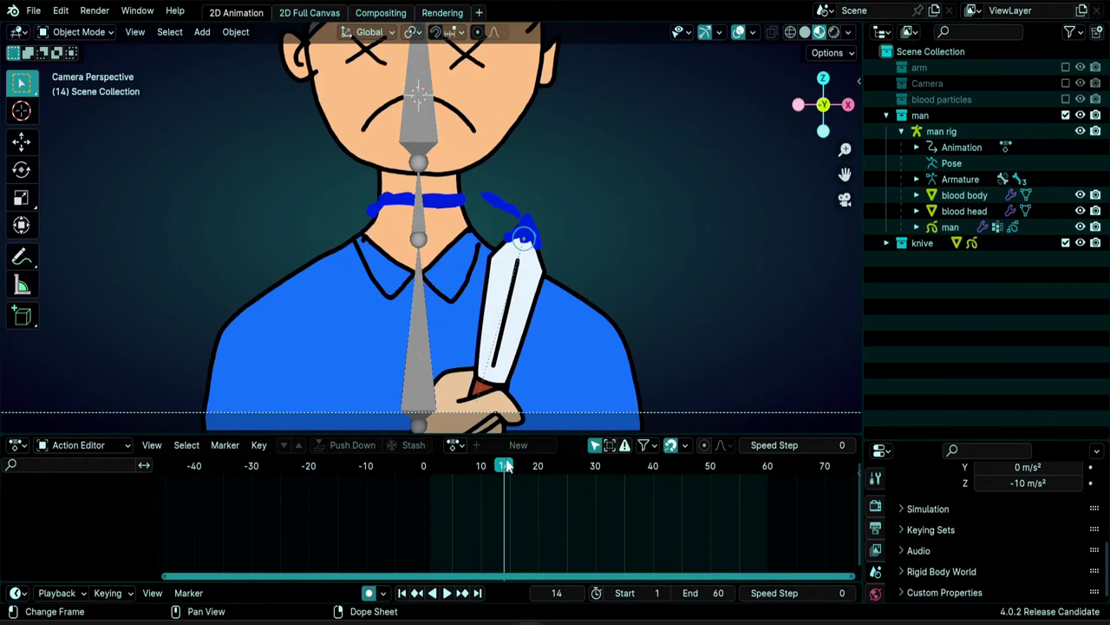
drag(508, 466, 512, 465)
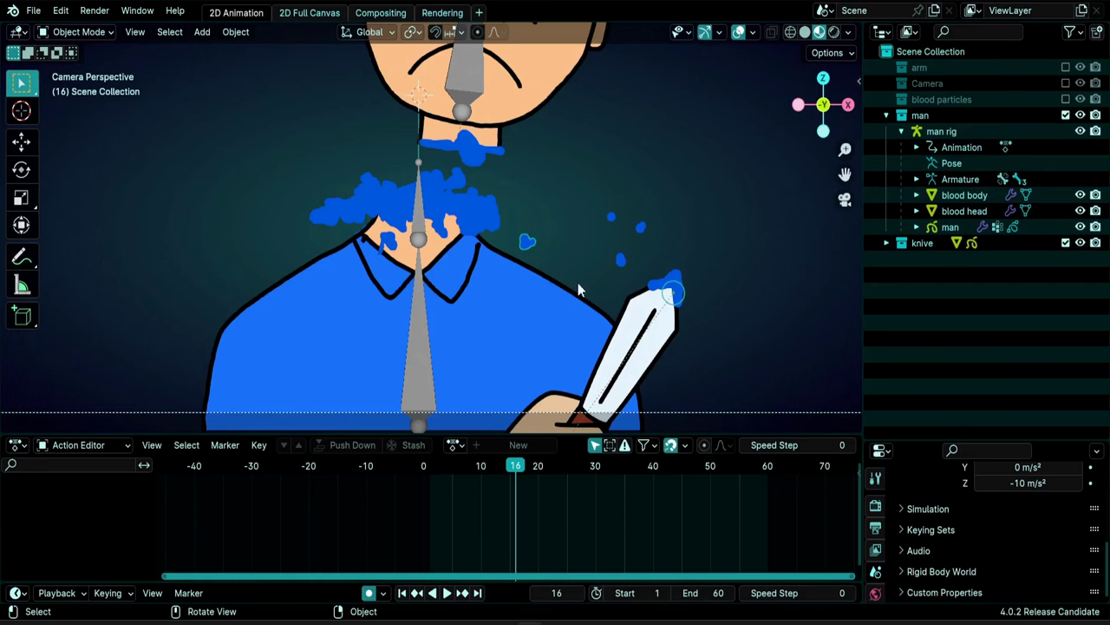
key(Right)
key(Right)
key(Right)
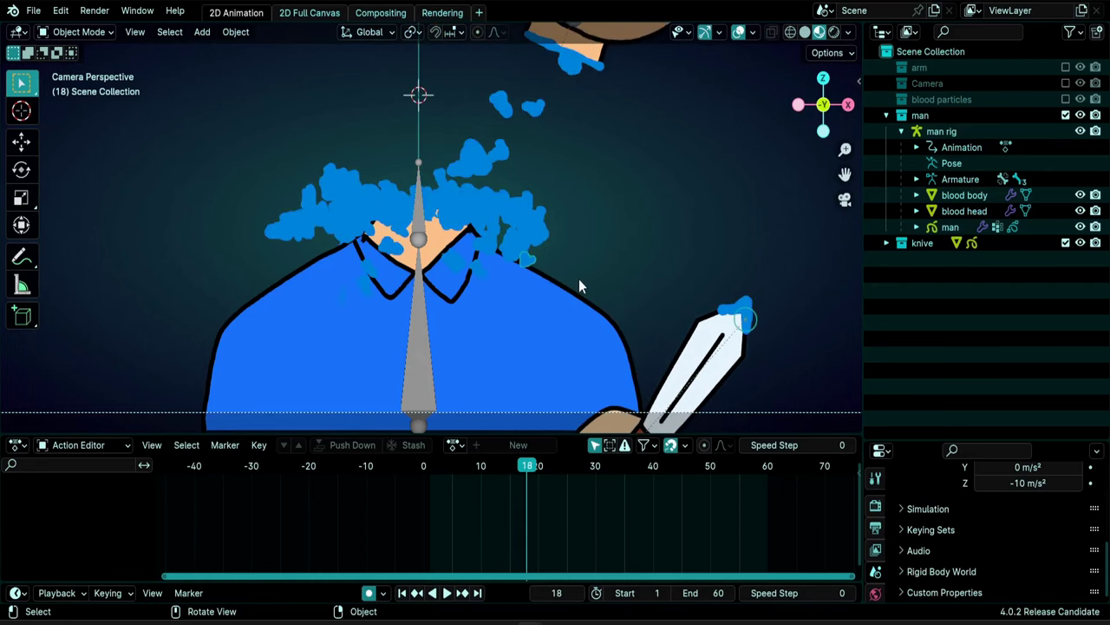
Play back the neck-cut animation with the whole camera frame in view to review the blood spray, and stop at frame 21
key(space)
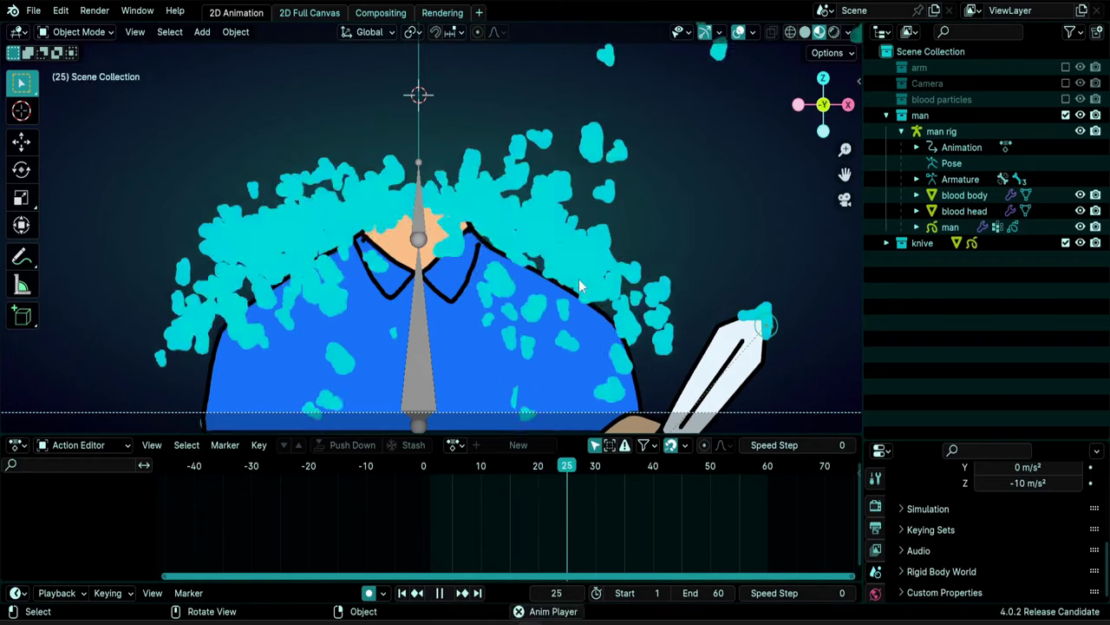
key(space)
key(space)
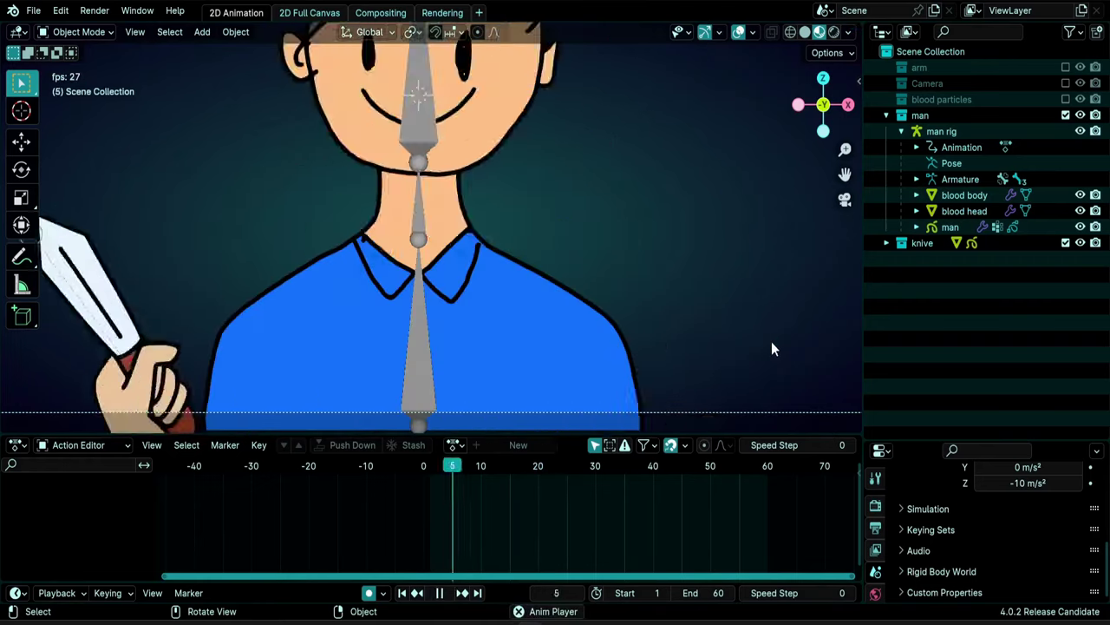
scroll(613, 342, down, 8)
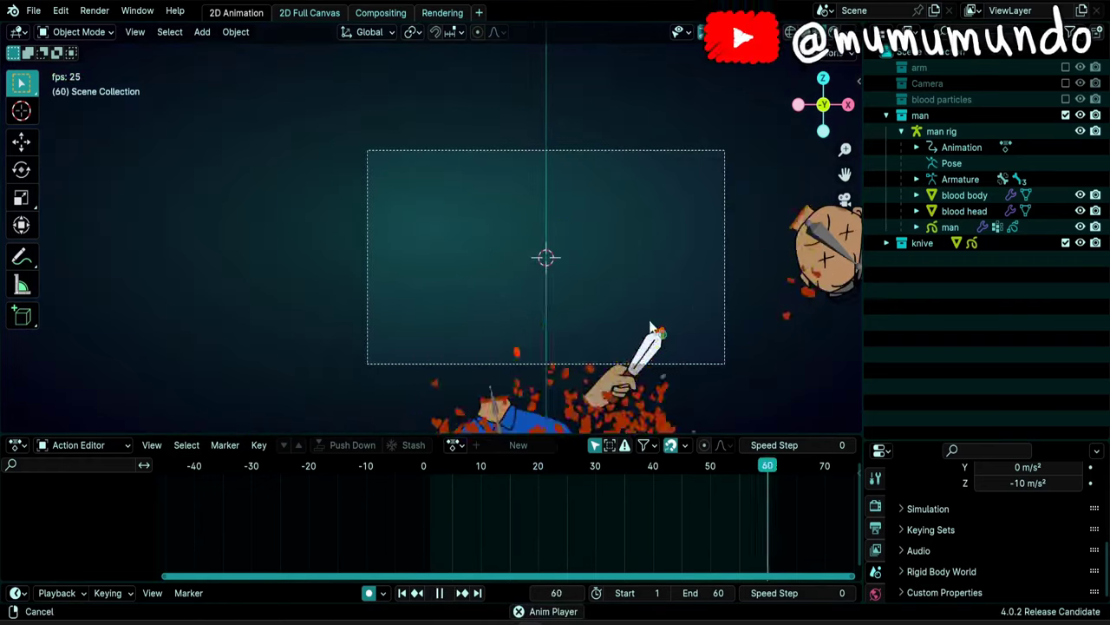
scroll(523, 301, up, 4)
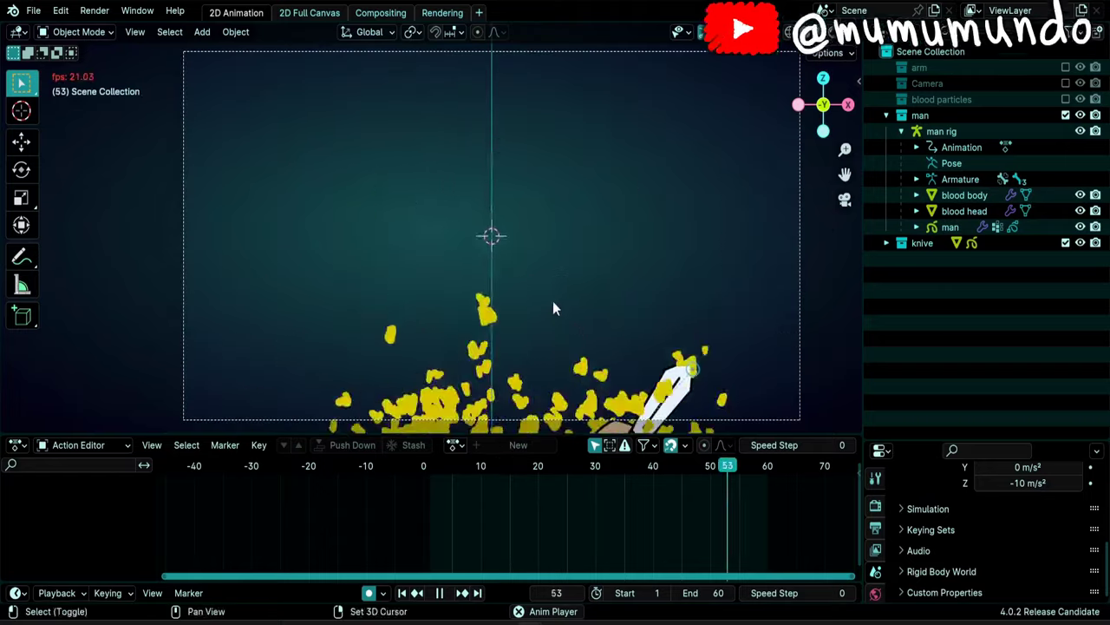
shift+middle_drag(586, 311, 569, 299)
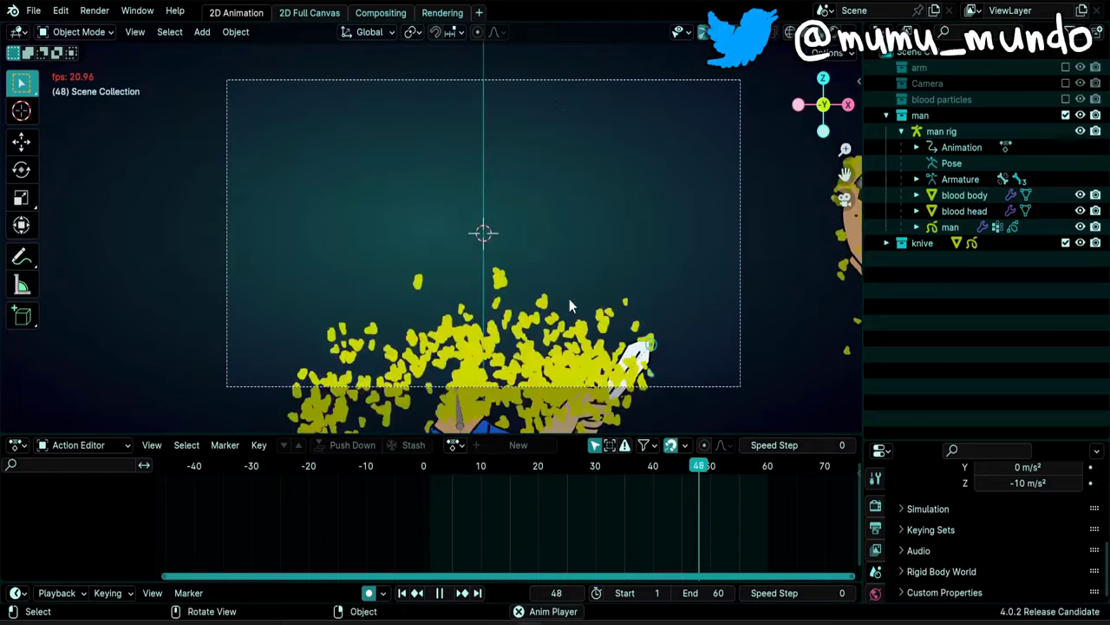
key(space)
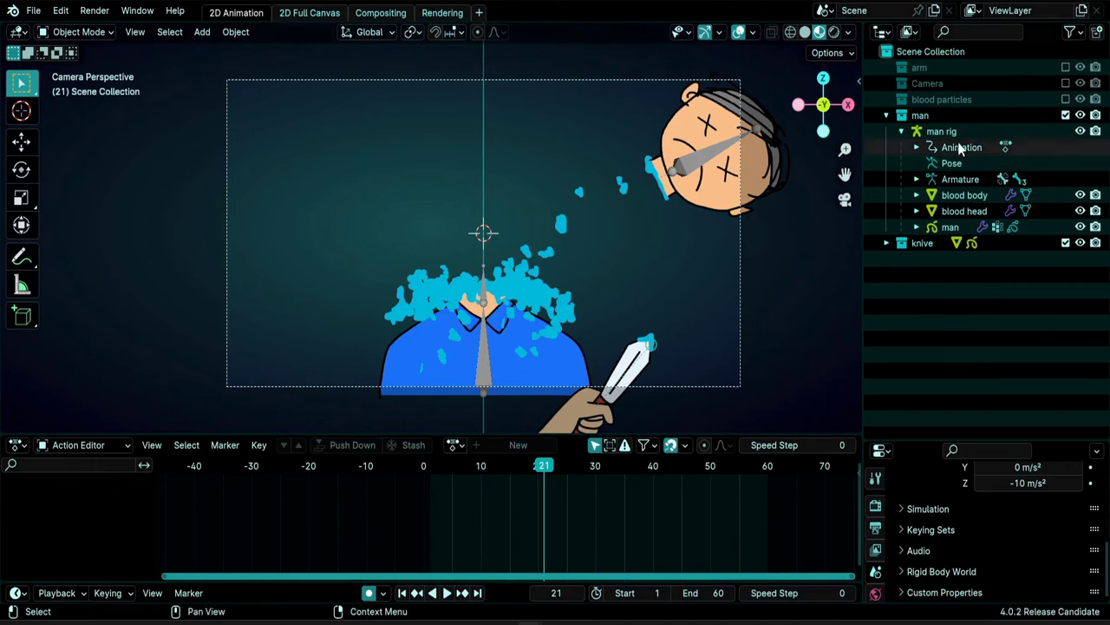